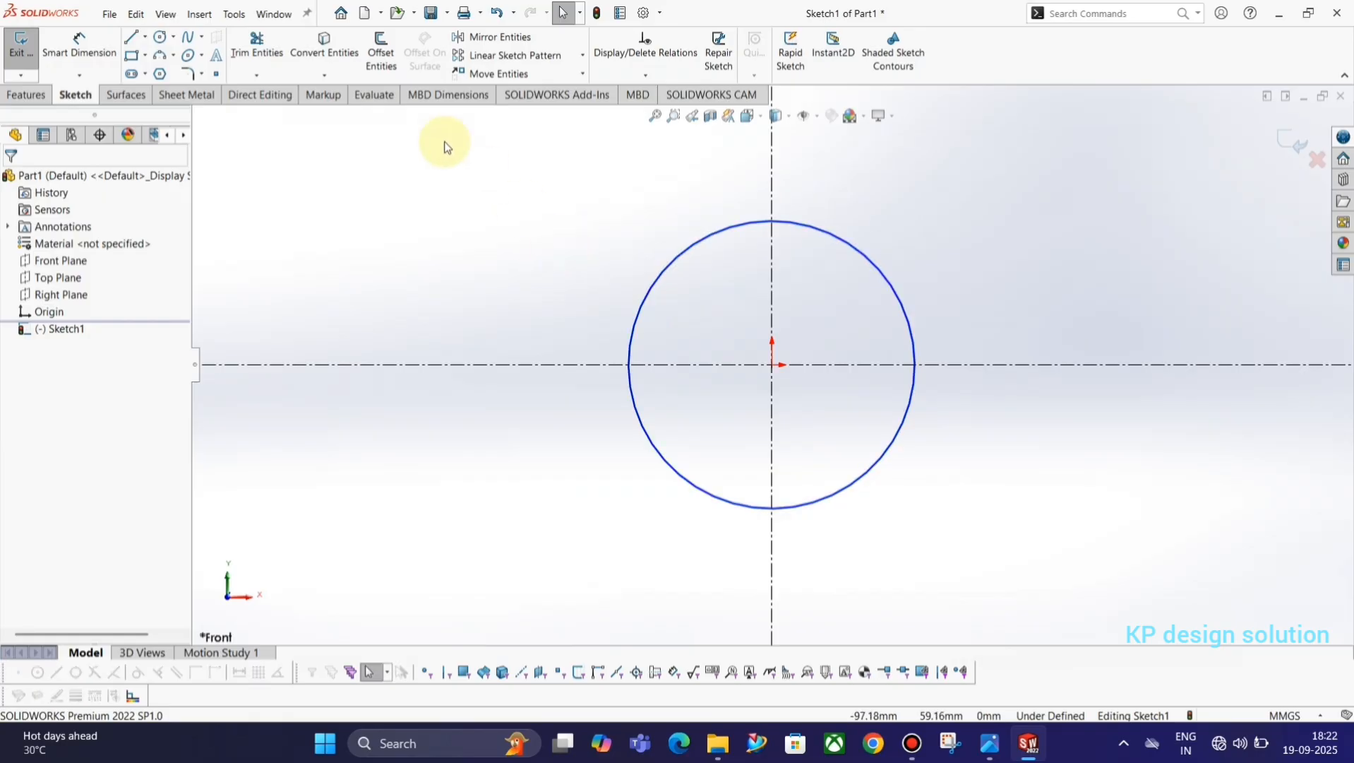
Draw a horizontal line across the circle's diameter and trim away the circle's lower half.
left_click(131, 37)
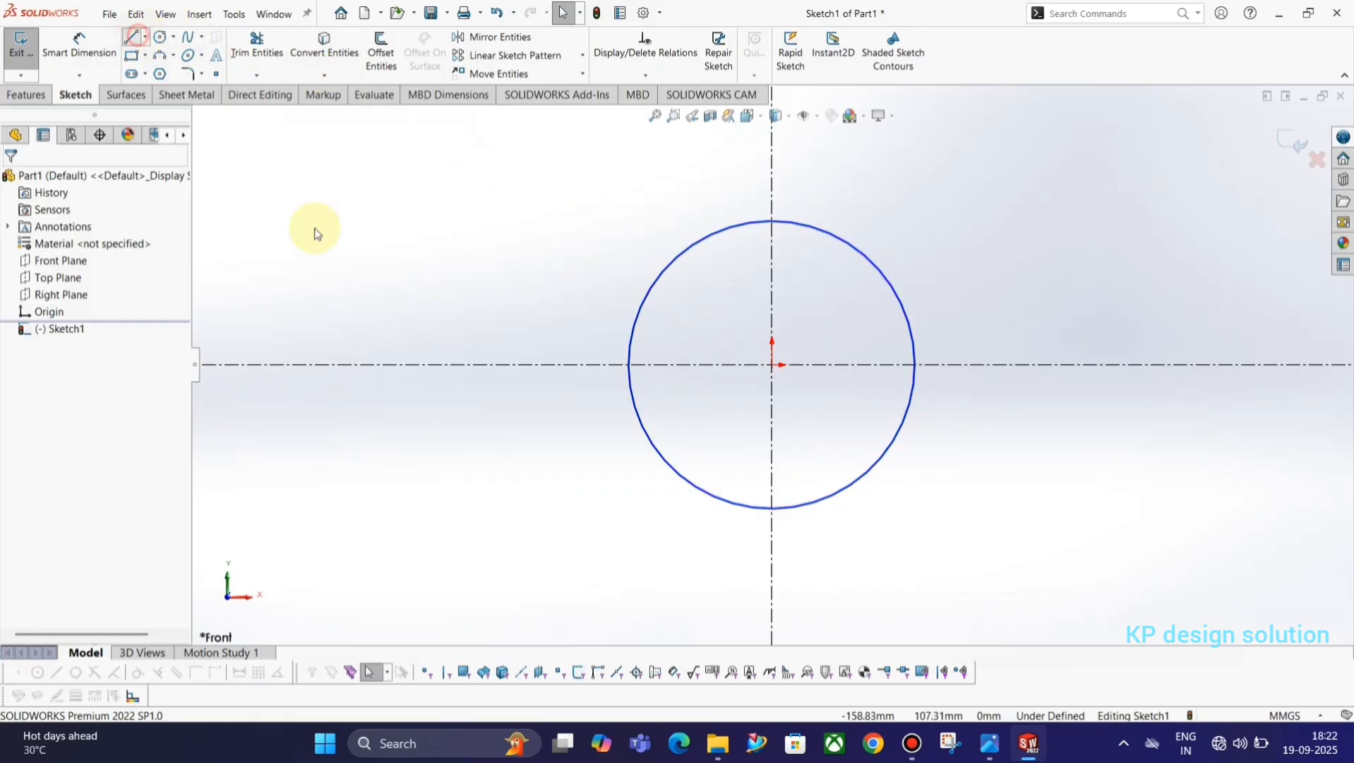
left_click(629, 364)
left_click(915, 365)
key("Escape")
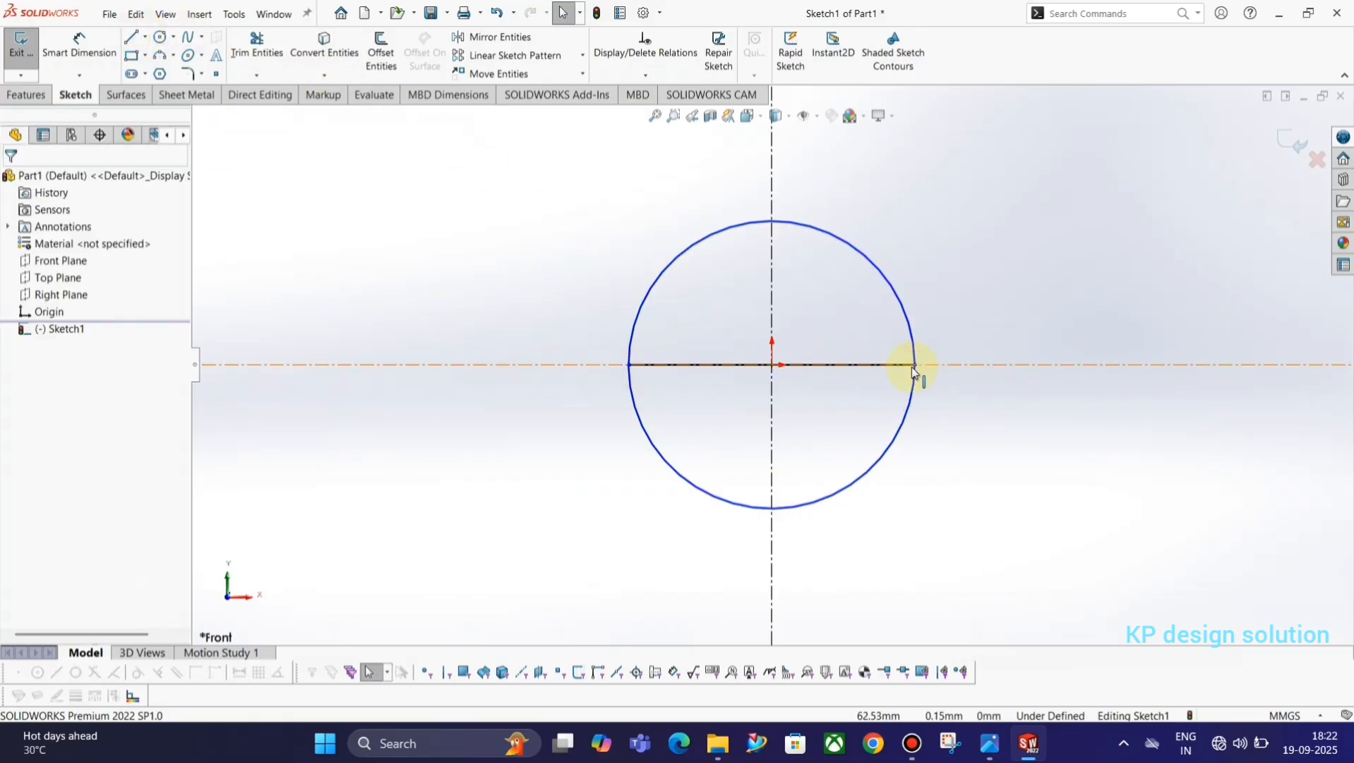
left_click(257, 47)
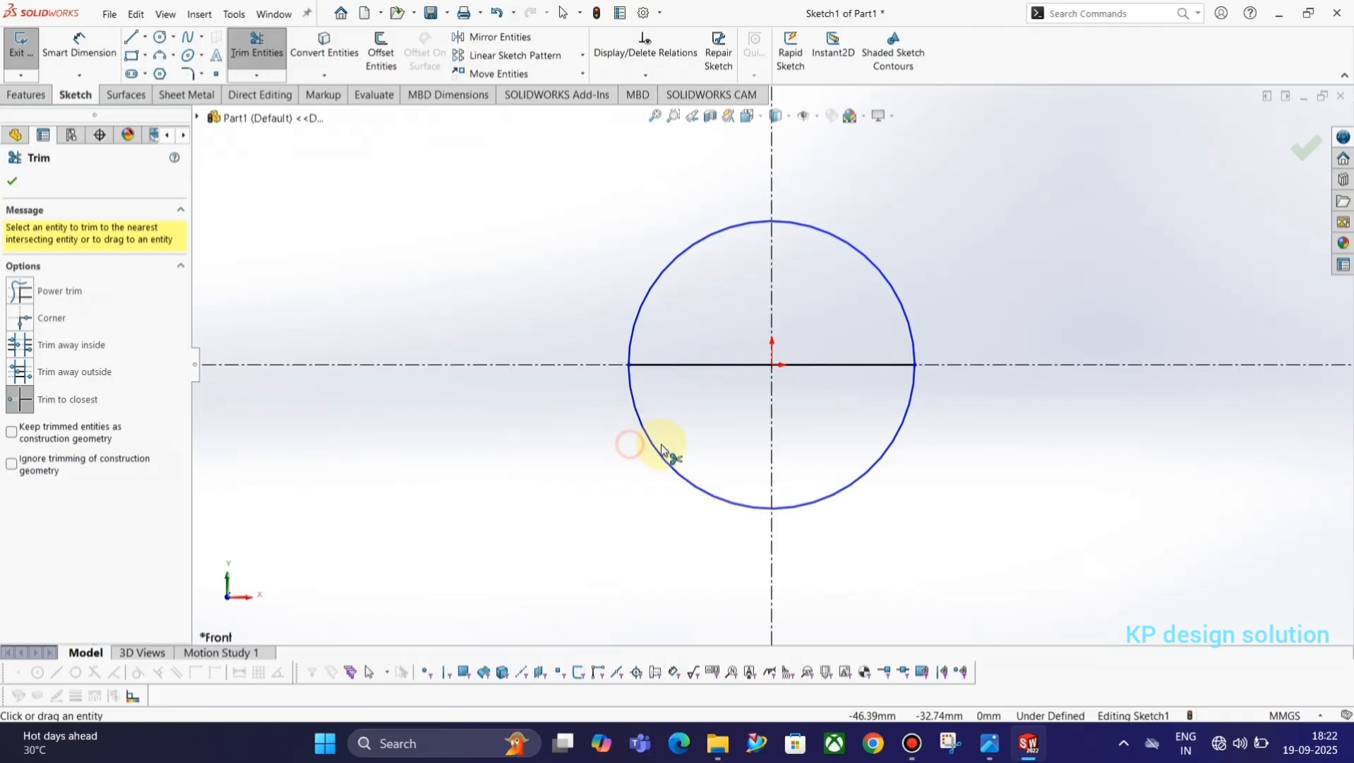
left_click(660, 459)
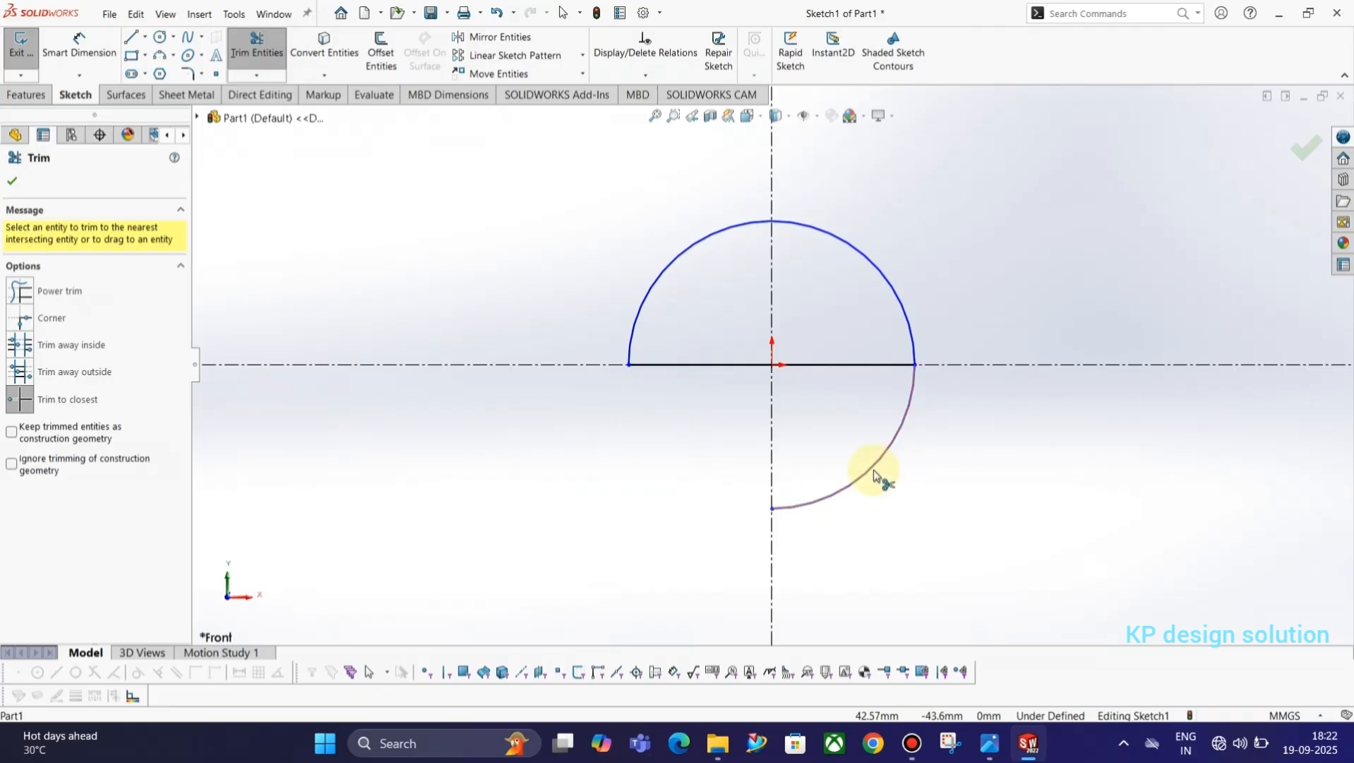
Dimension the semicircular arc with a radius of 60 mm and finish the sketch.
left_click(84, 39)
key("alt+Tab")
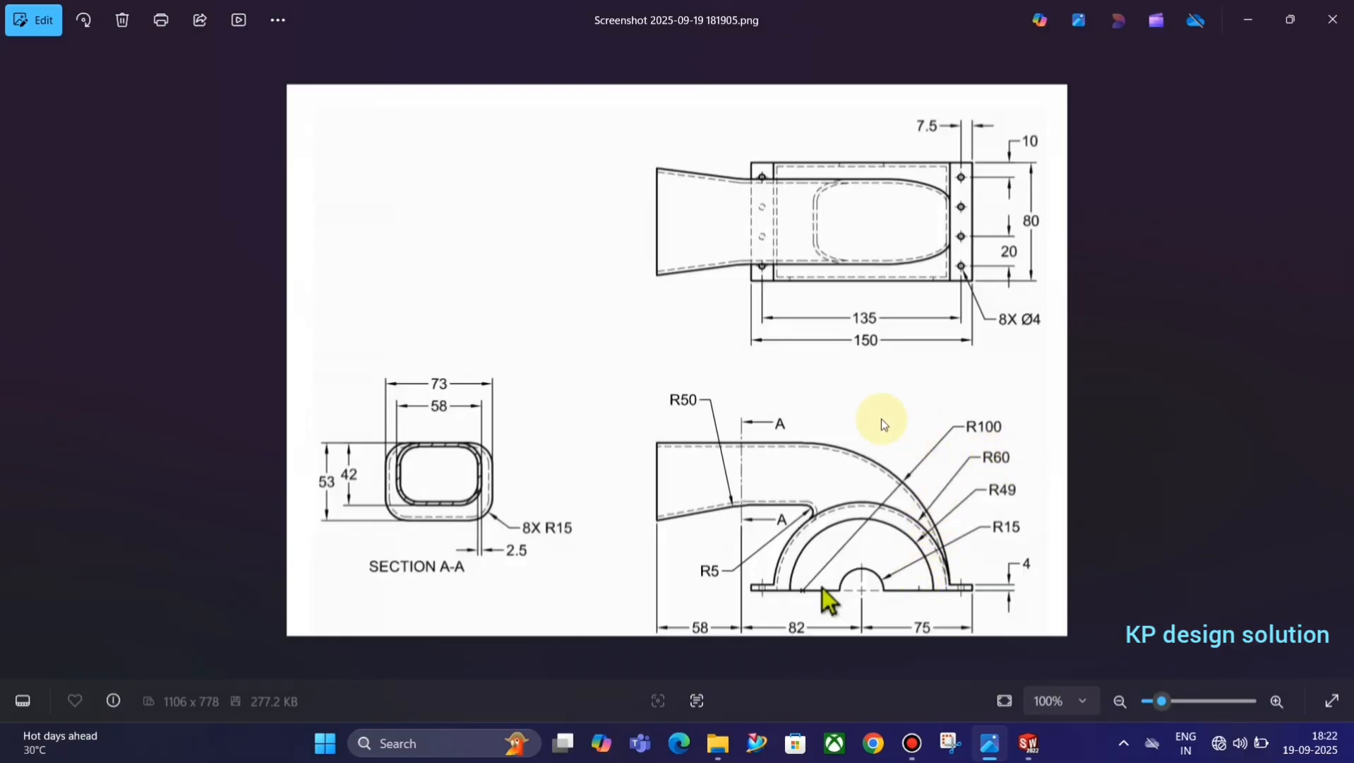
key("alt+Tab")
left_click(56, 64)
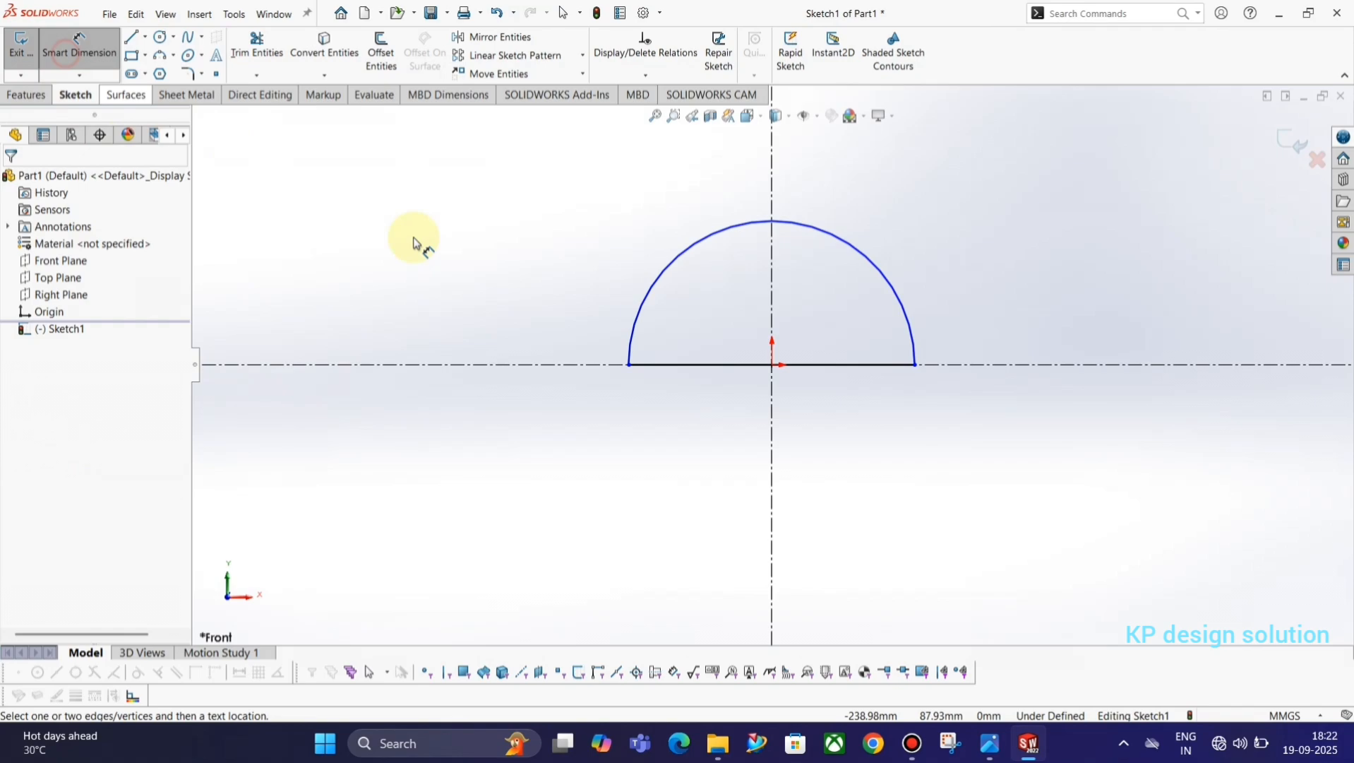
left_click(863, 258)
left_click(917, 201)
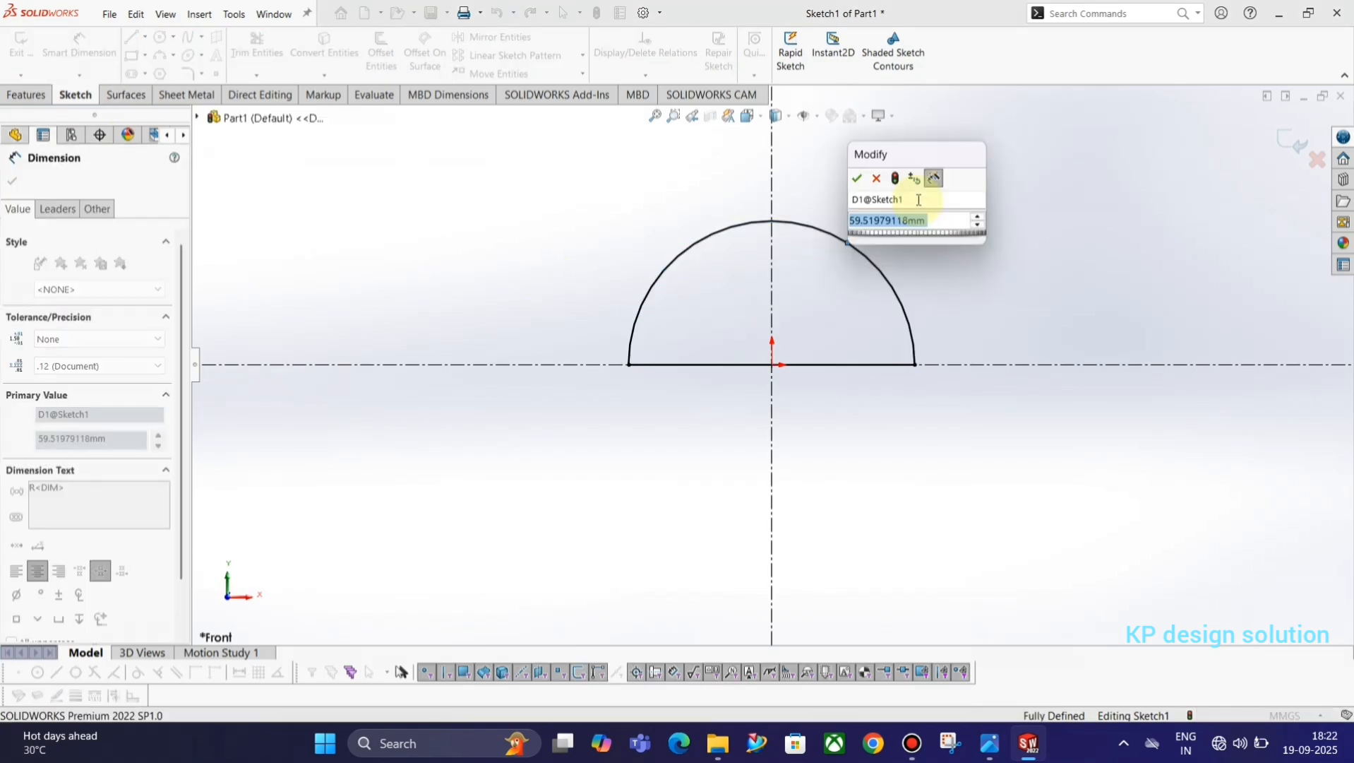
type("60")
key("Return")
left_click(1035, 243)
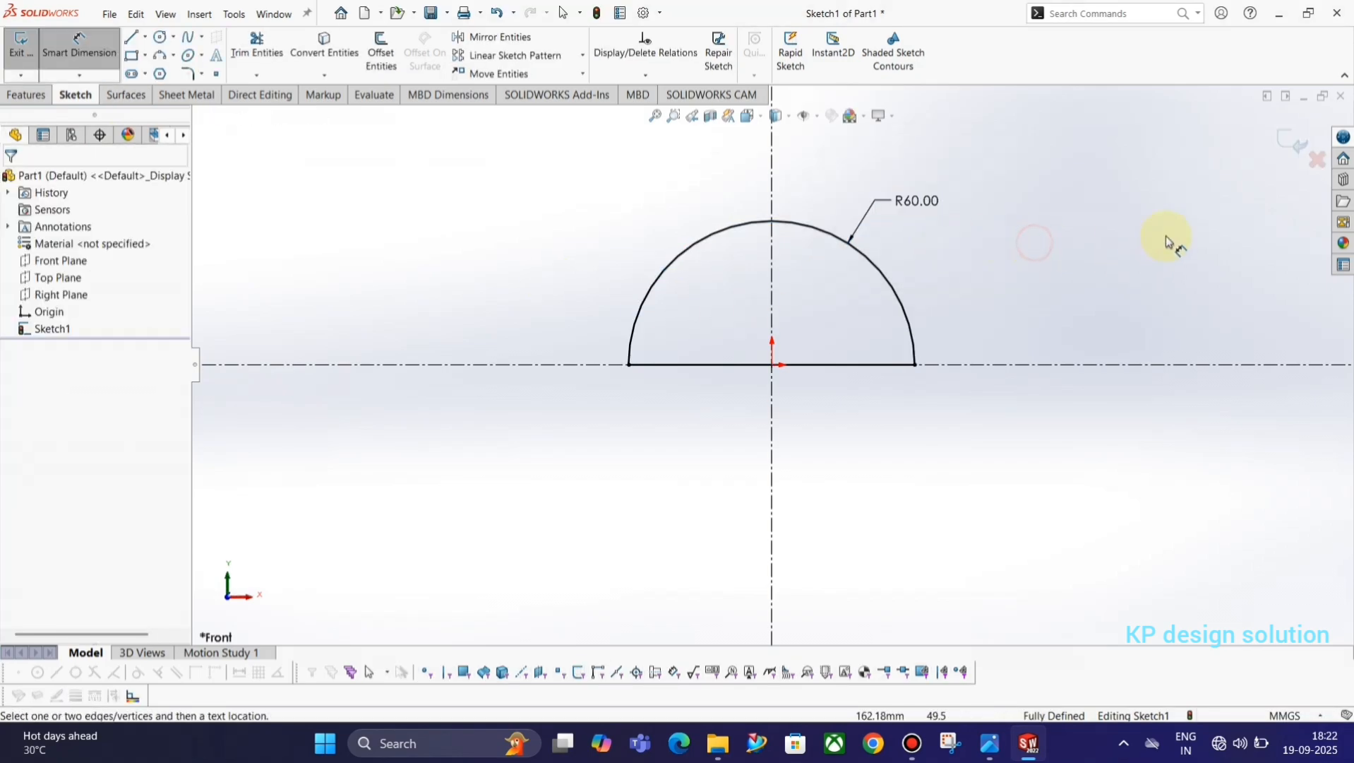
left_click(1296, 147)
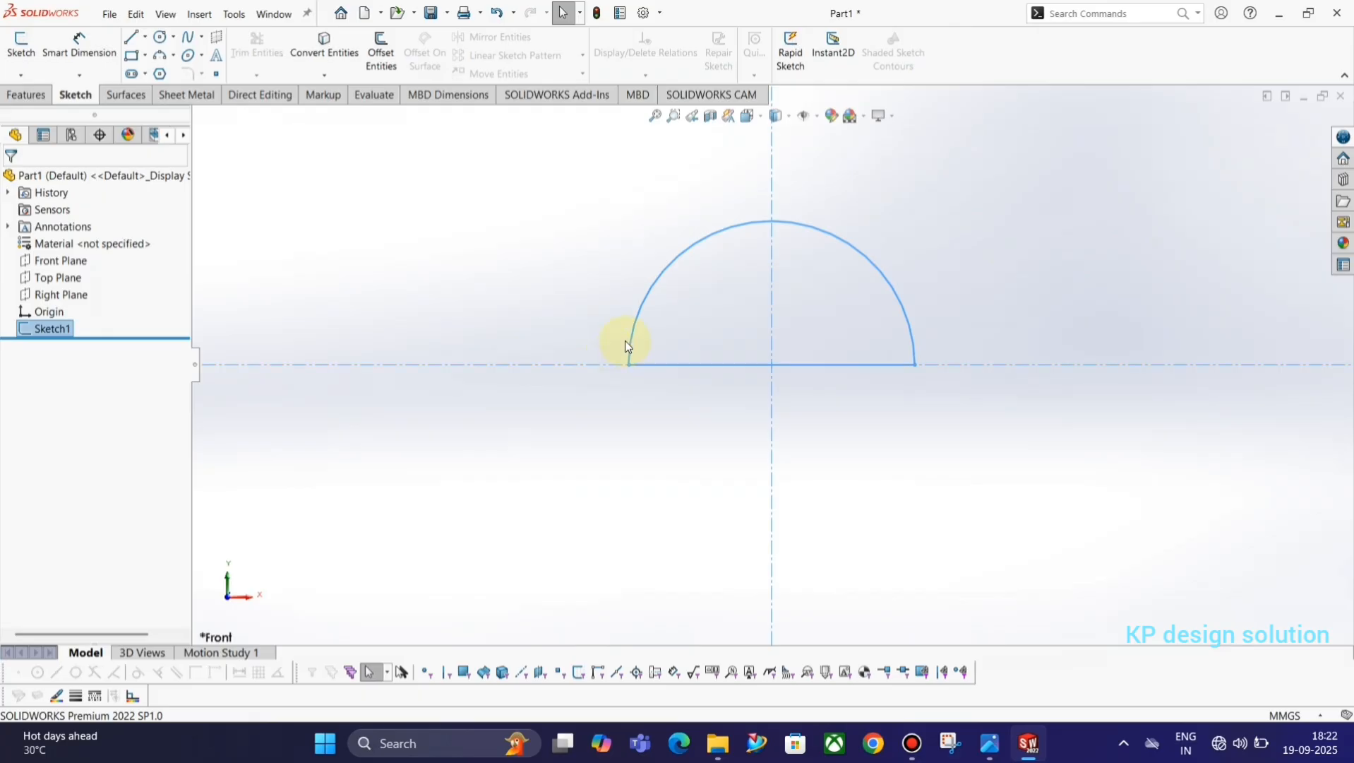
Extrude the semicircle profile 80 mm as a boss using the Mid Plane end condition.
key("alt+Tab")
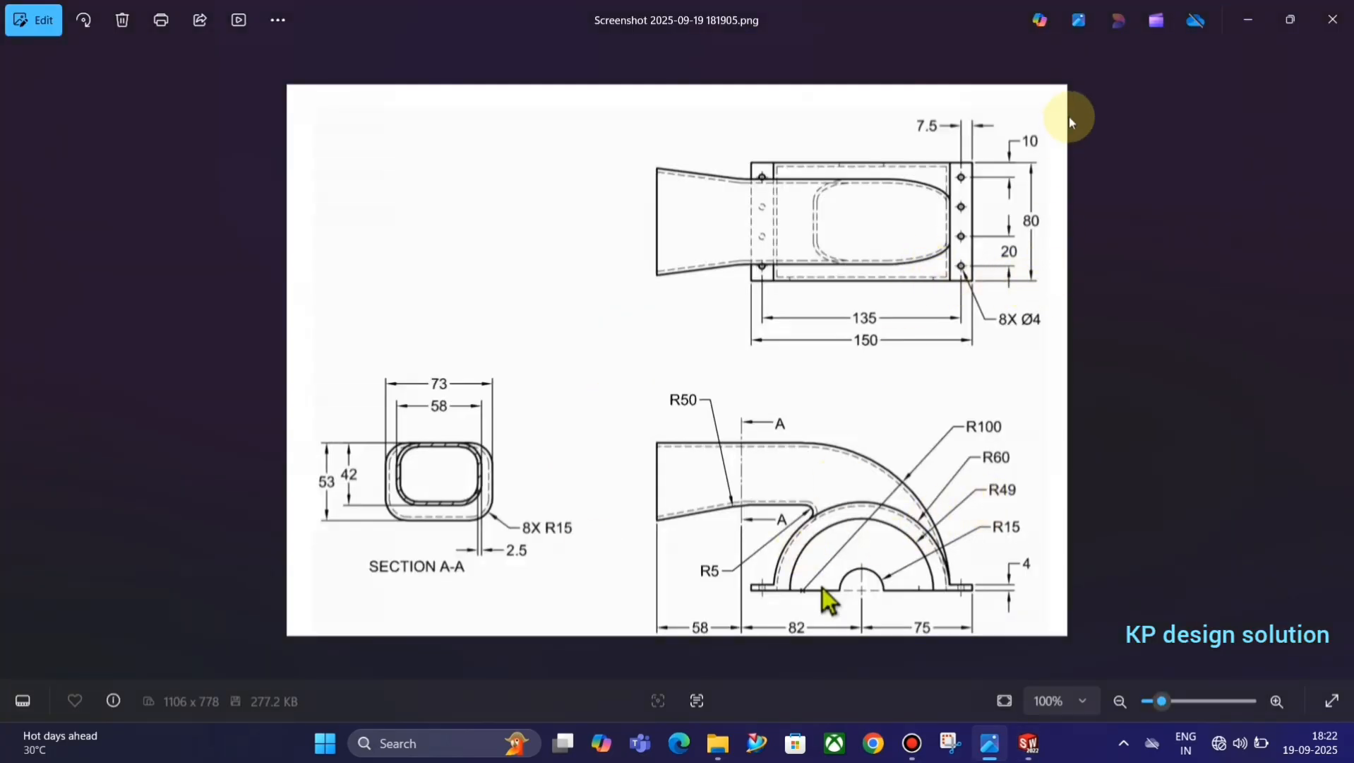
key("alt+Tab")
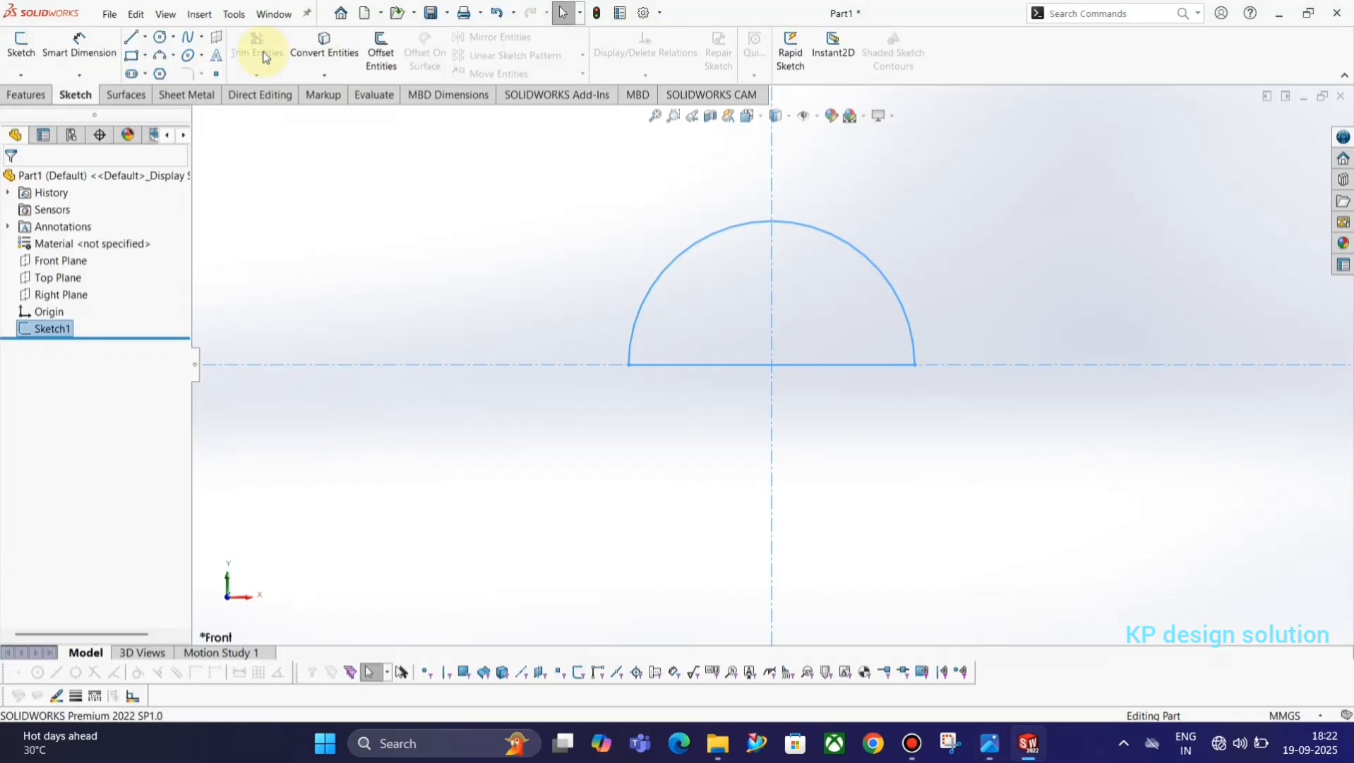
left_click(27, 91)
left_click(28, 51)
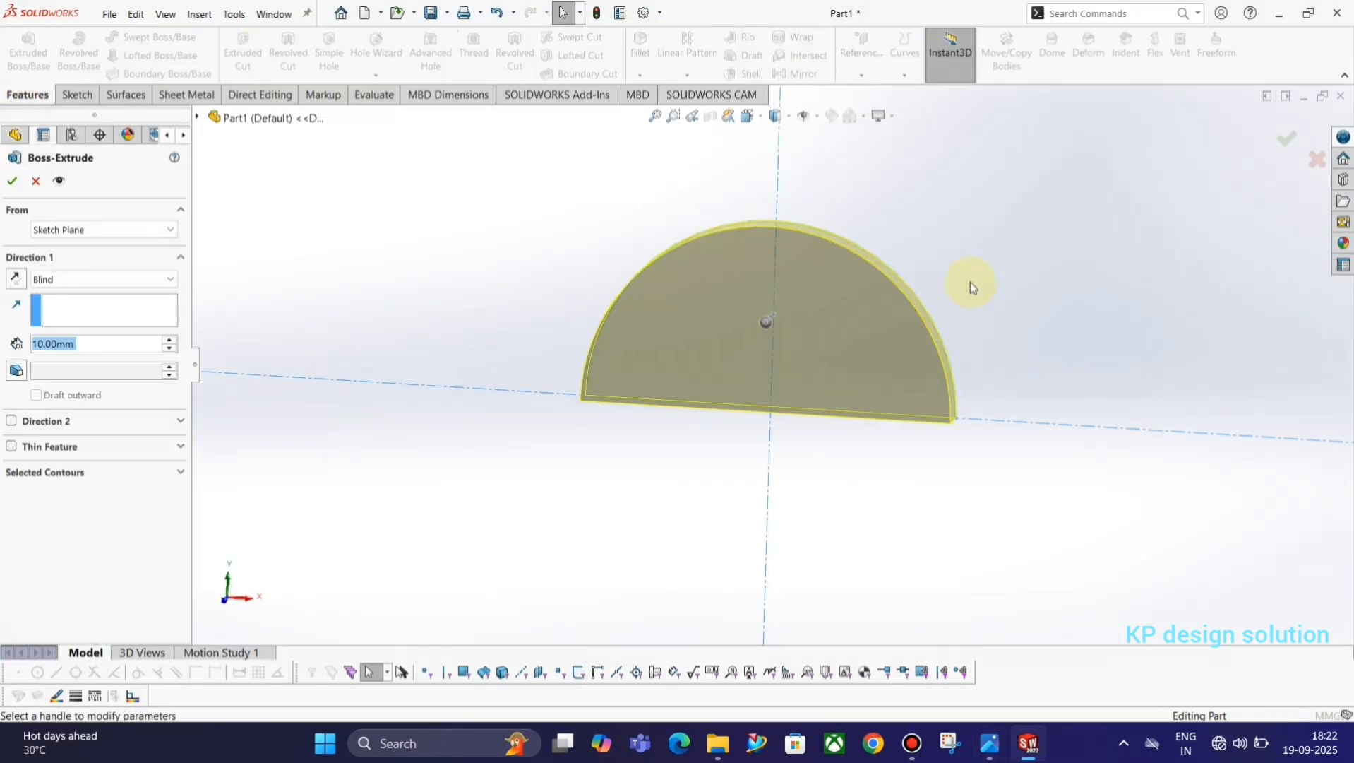
left_click(68, 279)
left_click(63, 356)
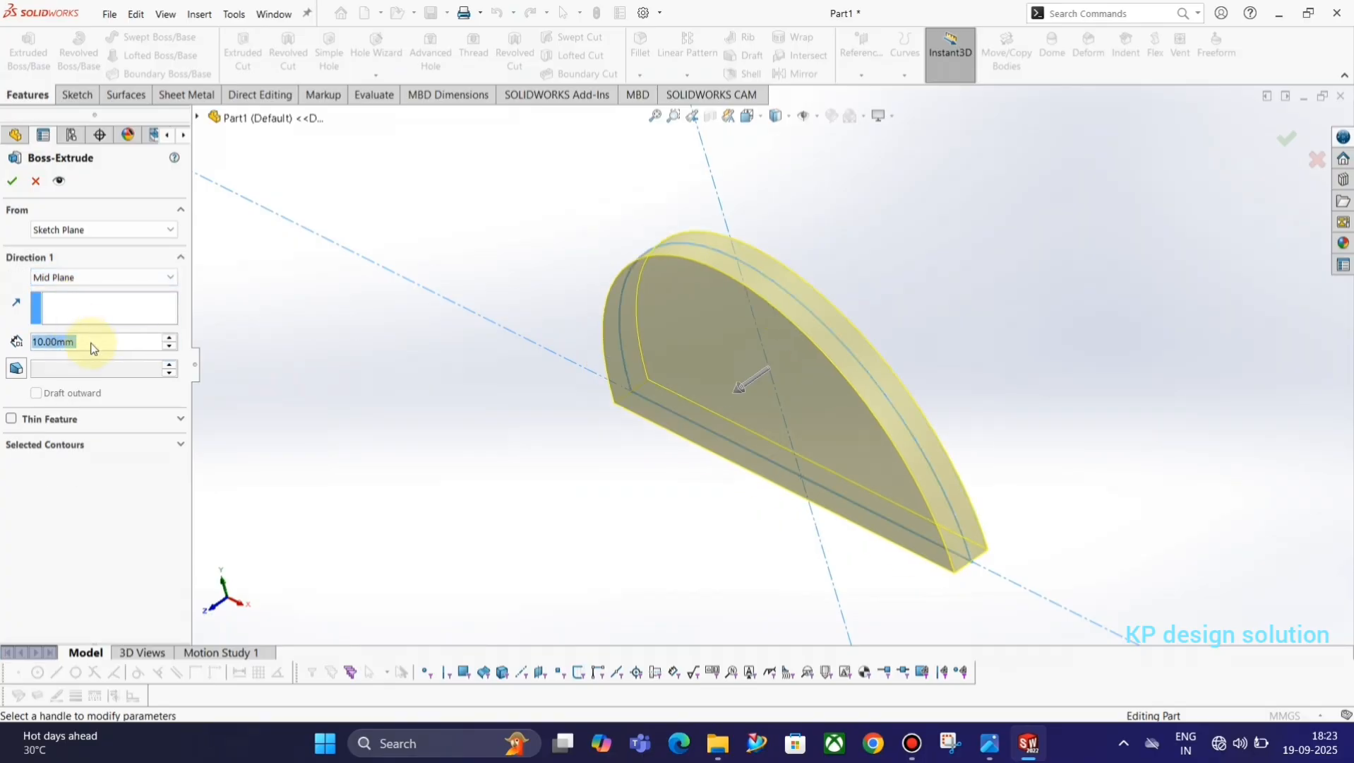
key("alt+Tab")
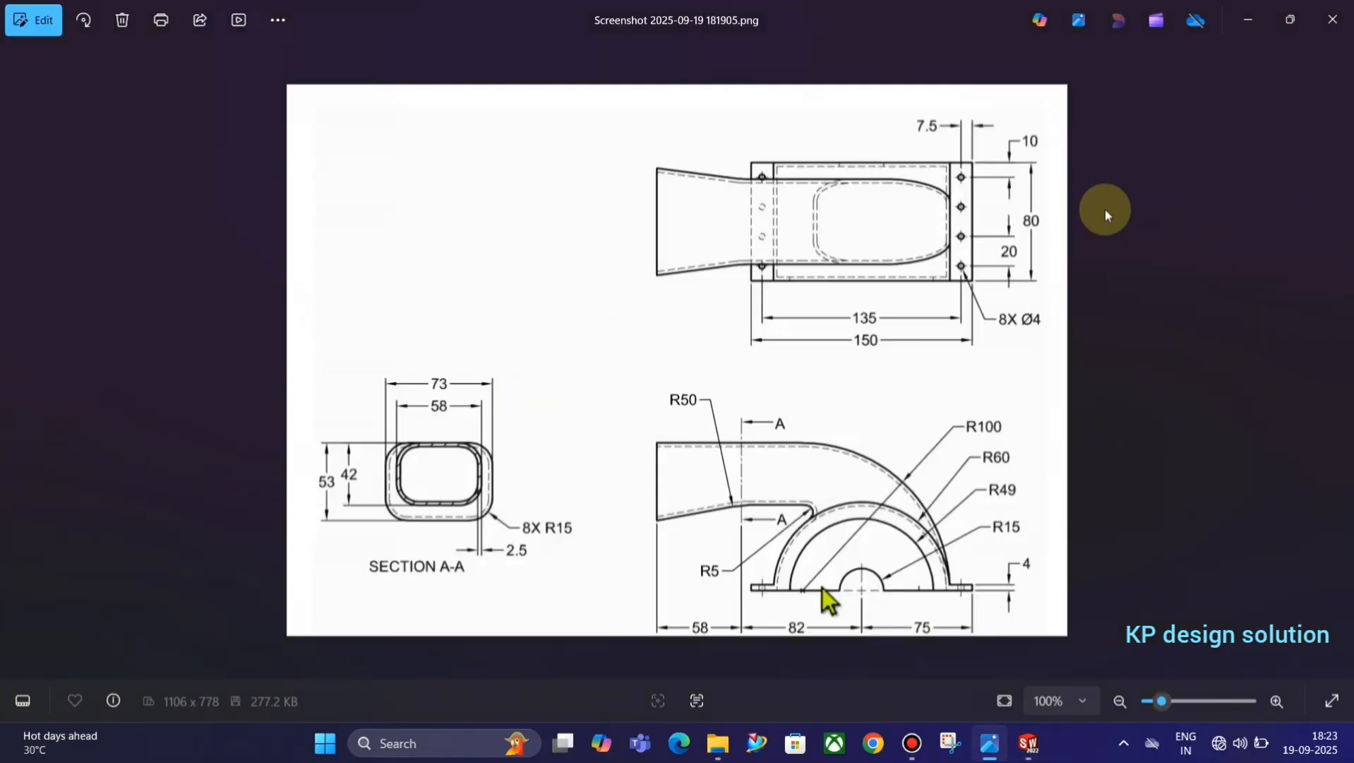
key("alt+Tab")
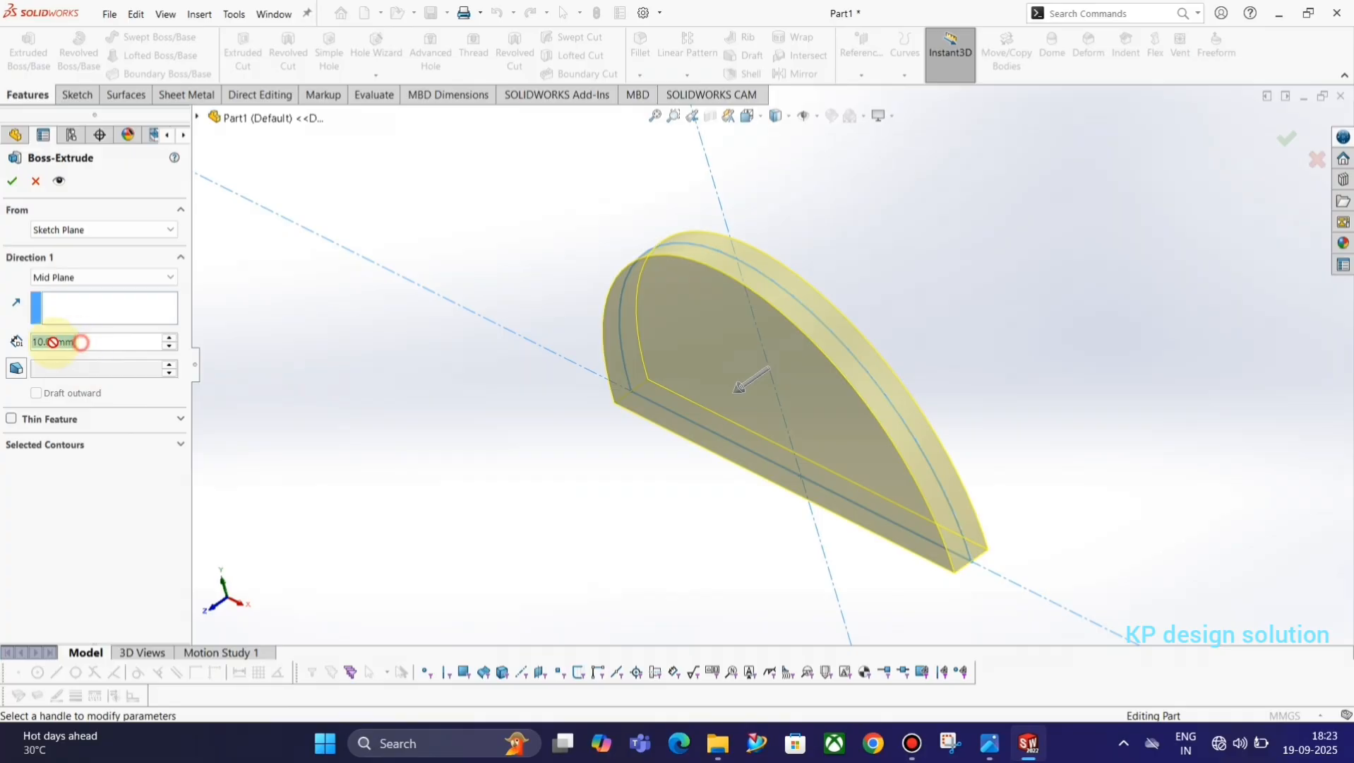
type("80")
key("Return")
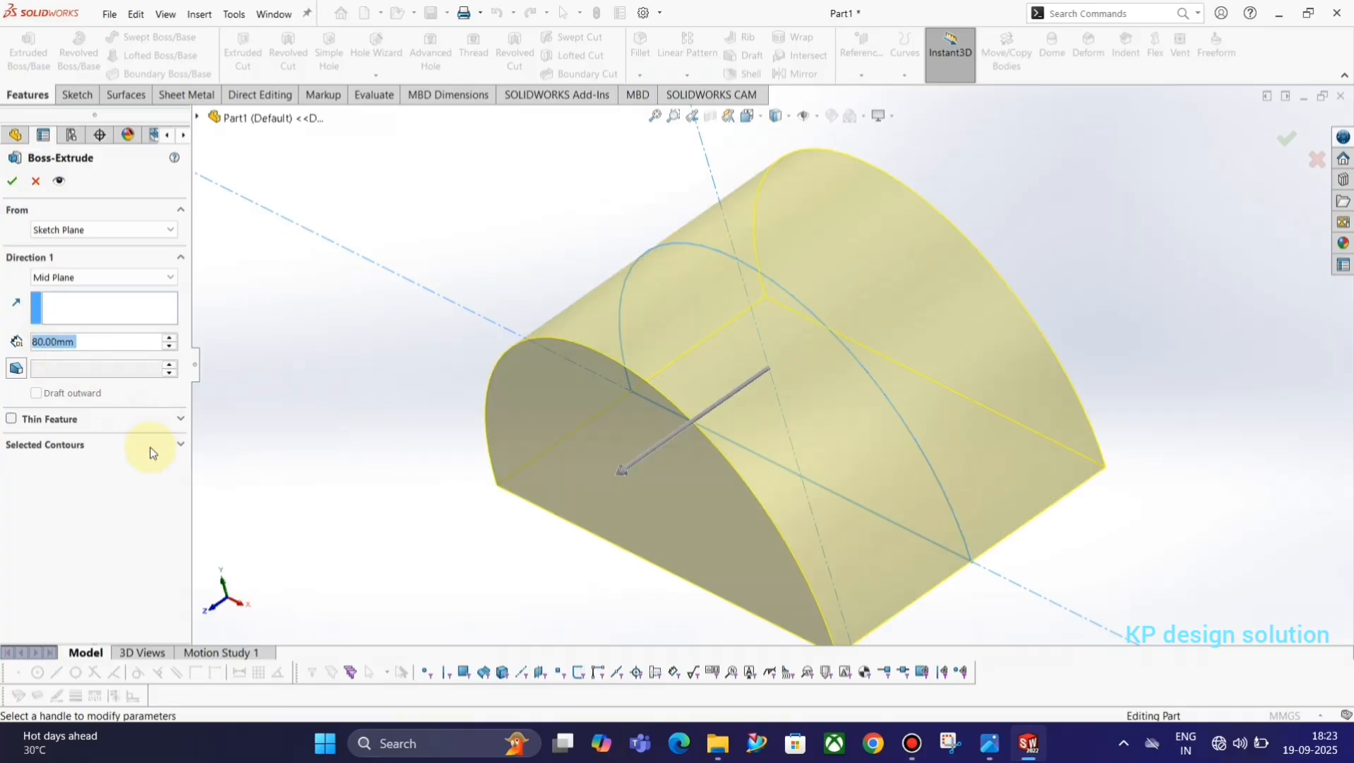
left_click(11, 181)
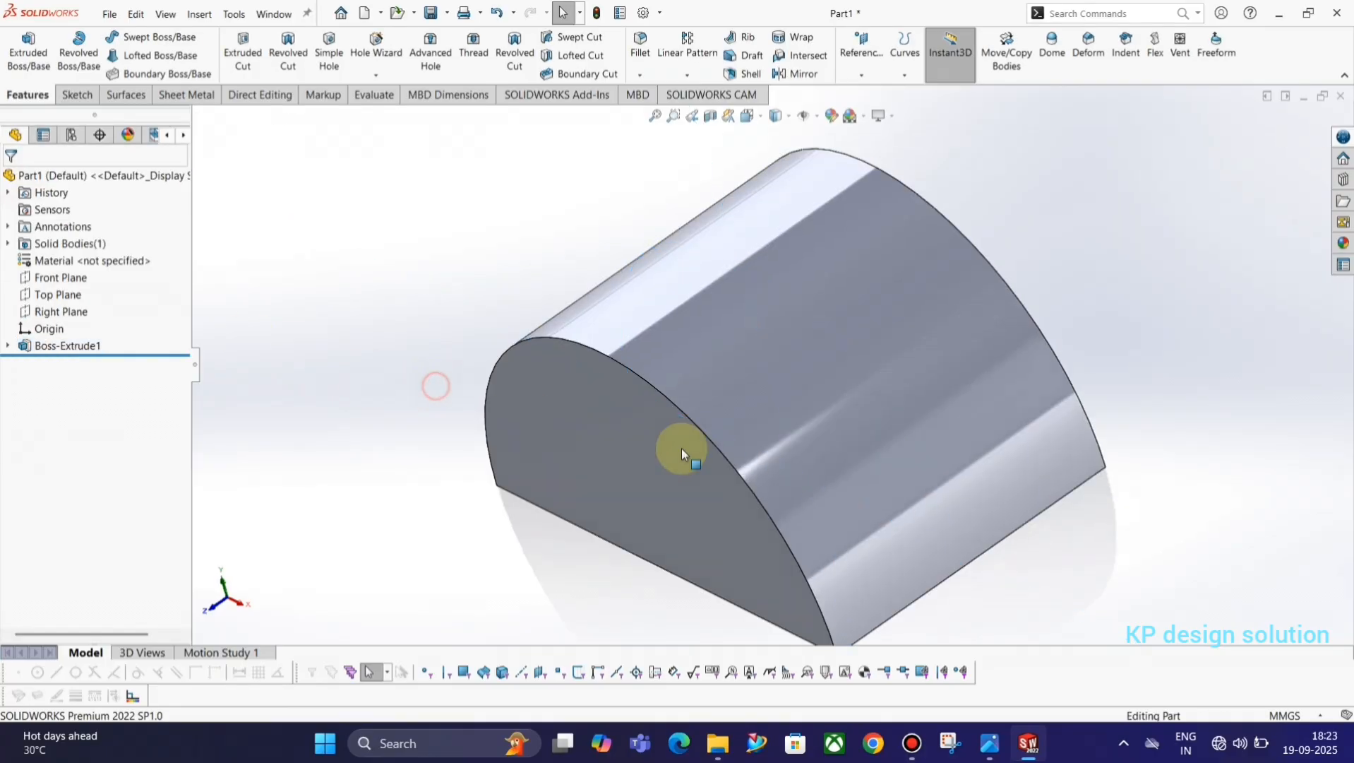
middle_click_drag(681, 448, 772, 413)
scroll(772, 413, "up", 3)
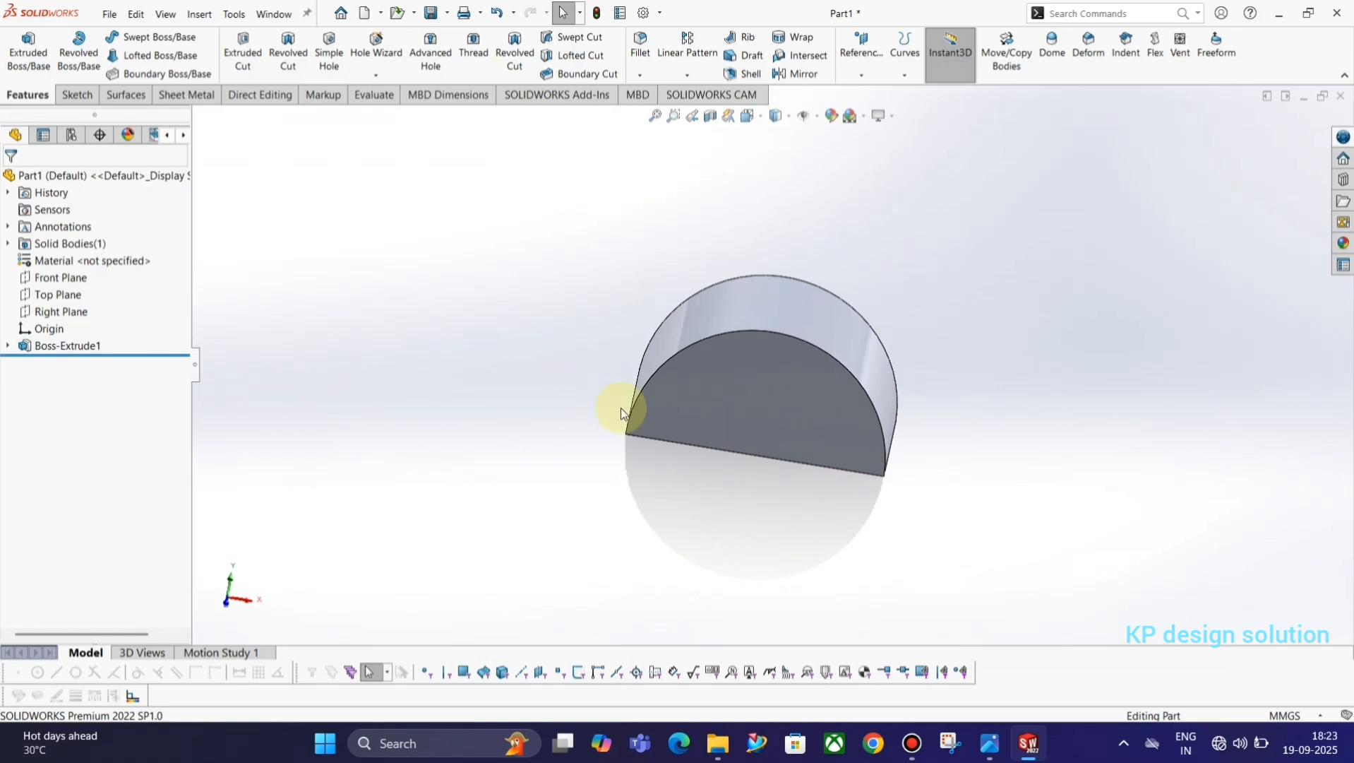
left_click(90, 100)
left_click(21, 51)
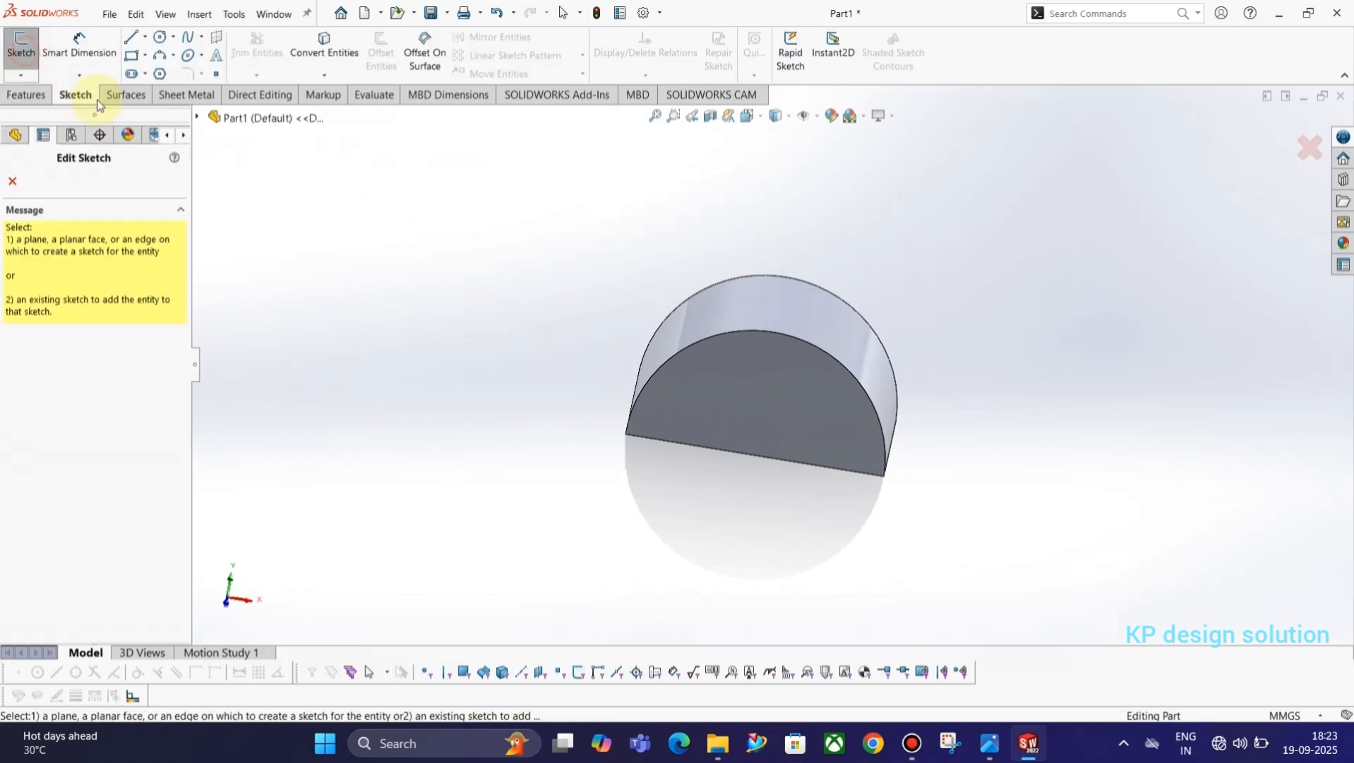
left_click(198, 117)
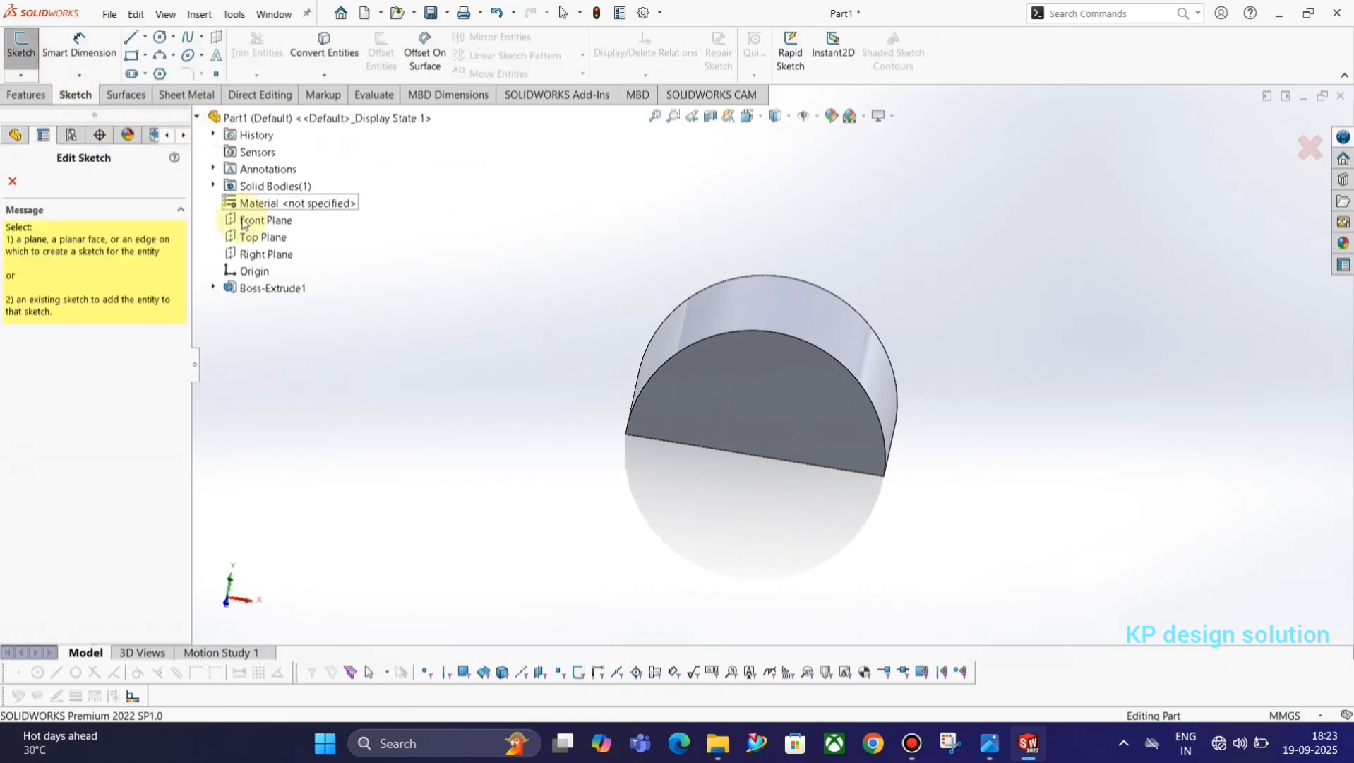
left_click(248, 234)
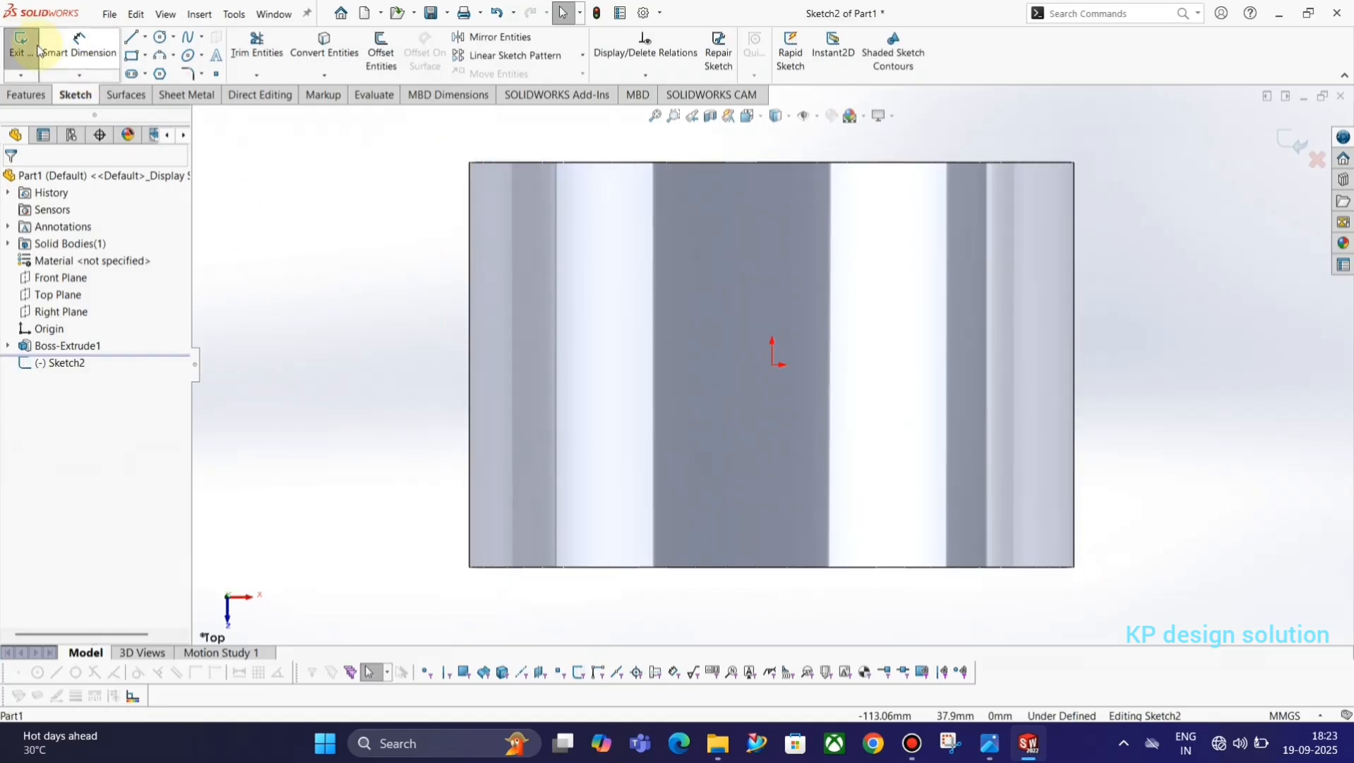
left_click(26, 51)
middle_click_drag(586, 282, 566, 214)
scroll(579, 226, "up", 5)
middle_click_drag(678, 329, 670, 290)
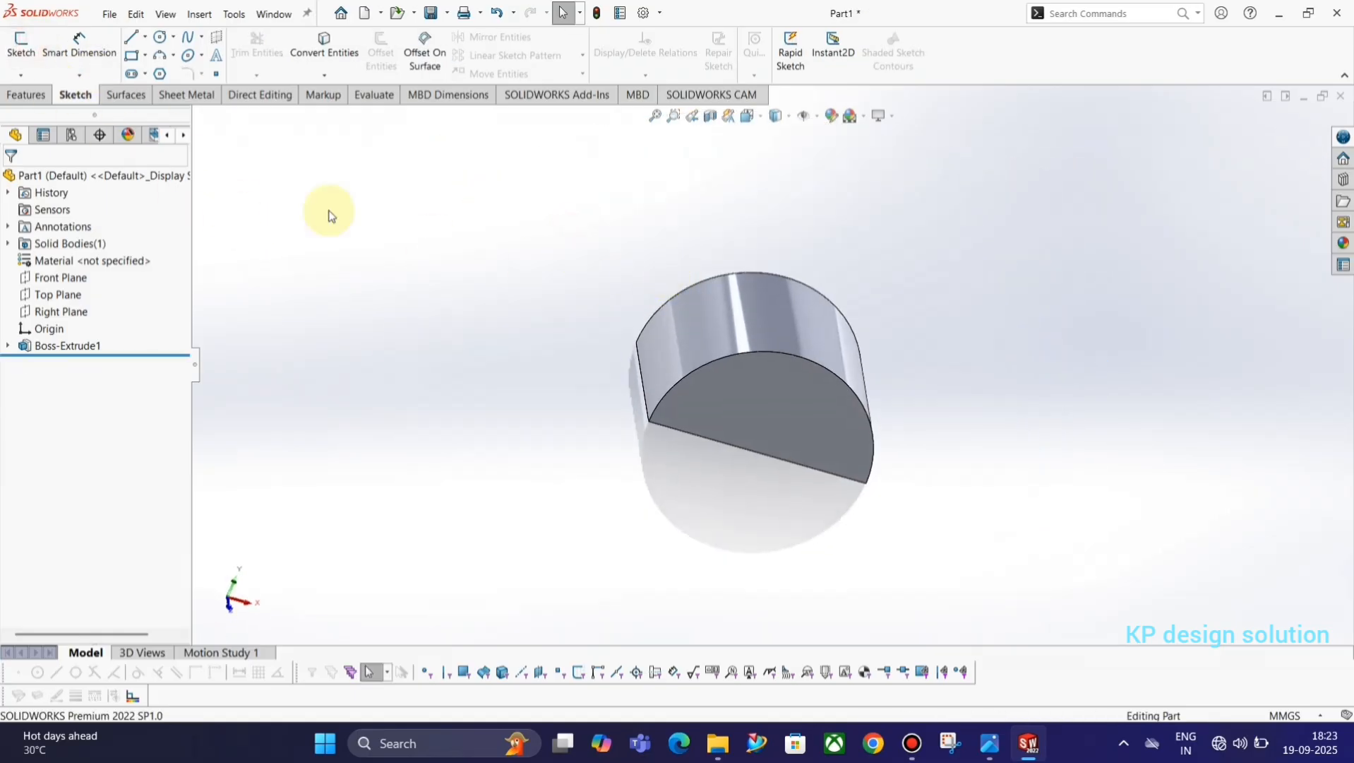
Start a new sketch on the Front Plane.
left_click(27, 56)
left_click(198, 117)
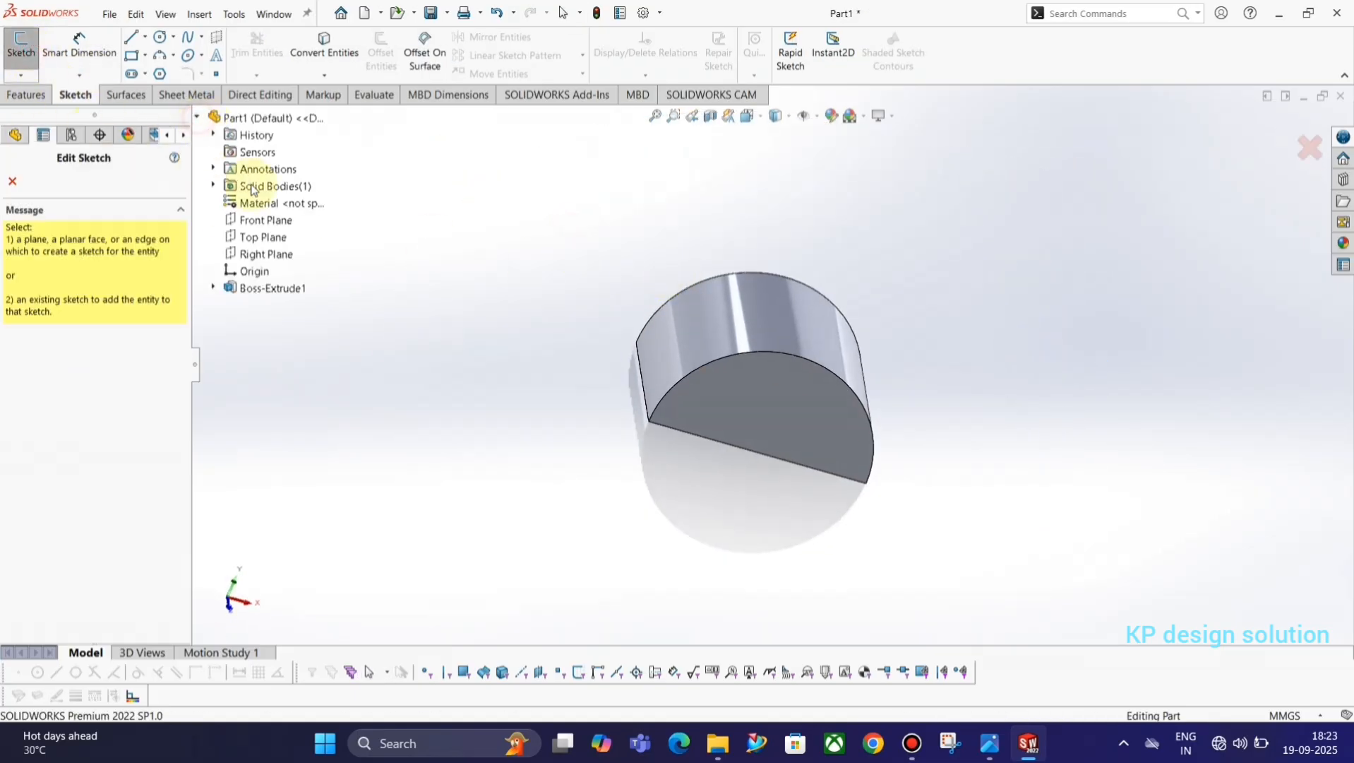
left_click(263, 215)
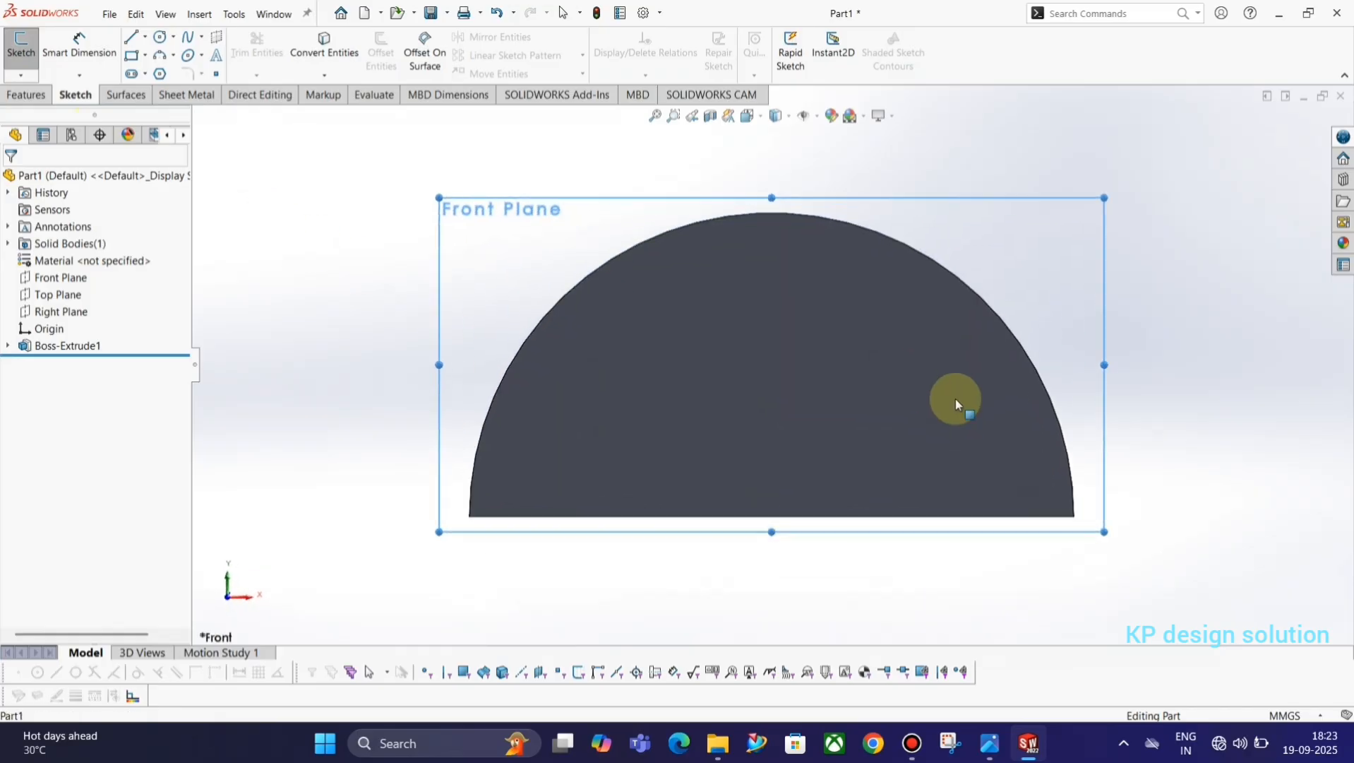
left_click(913, 745)
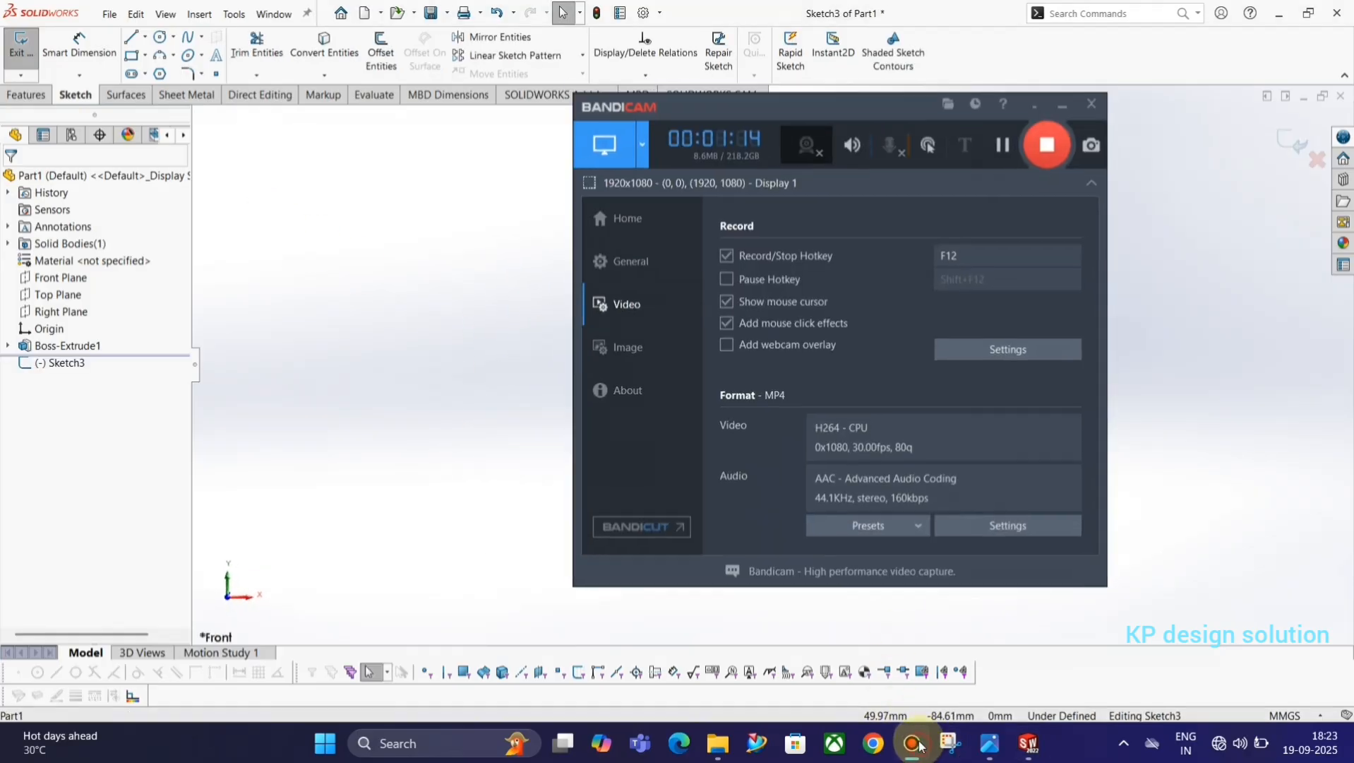
left_click(913, 745)
key("alt+Tab")
key("alt+Tab")
key("alt+Tab")
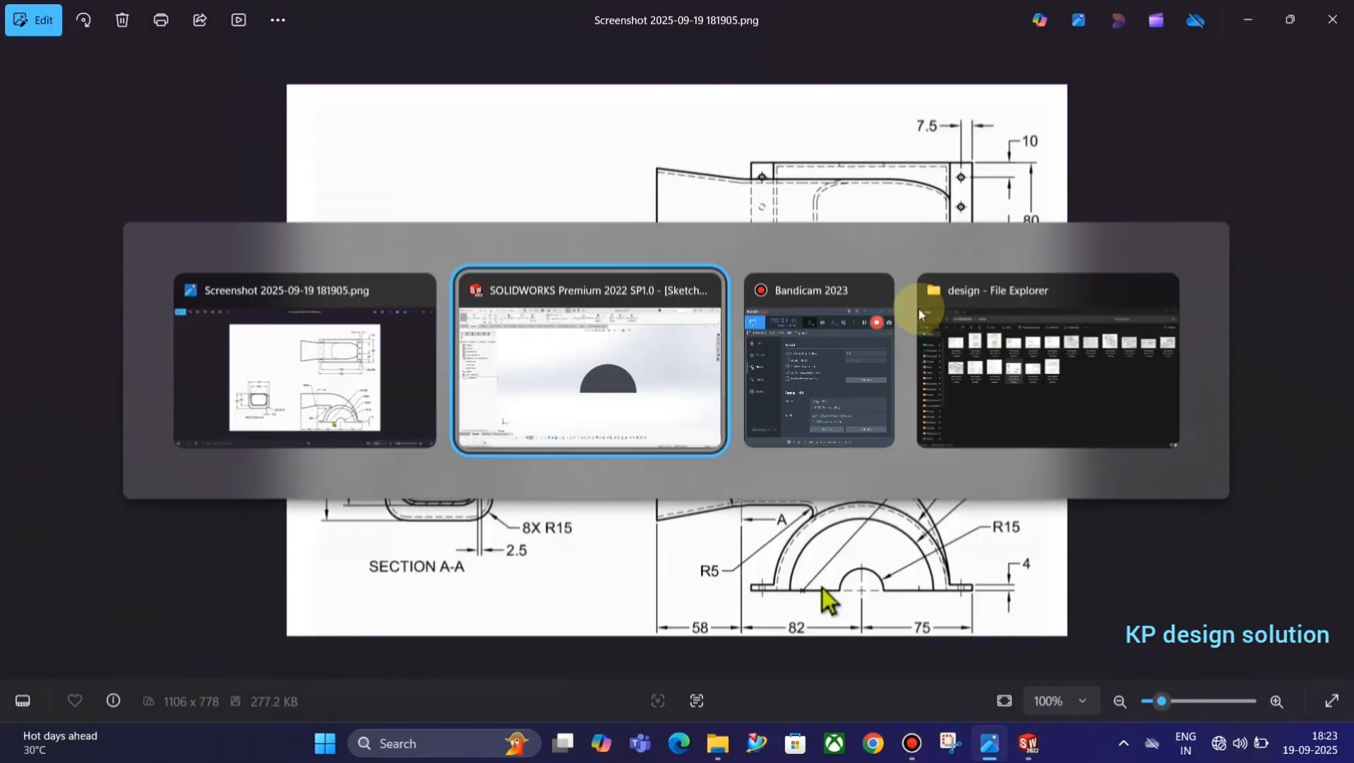
Sketch a three-point arc of about 105 mm radius from the half-cylinder's lower right corner, sweeping over the body to its upper left.
left_click(162, 59)
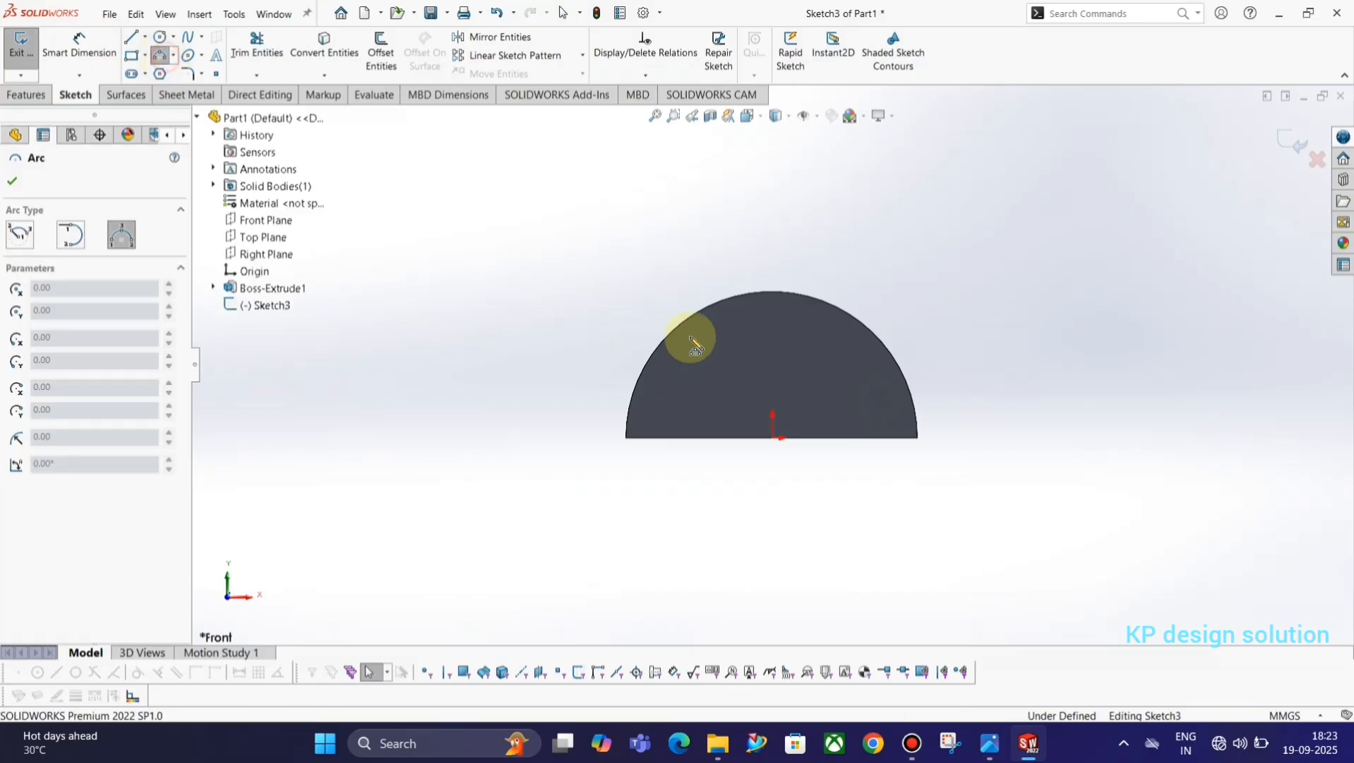
scroll(770, 368, "up", 2)
scroll(889, 417, "down", 2)
left_click(873, 414)
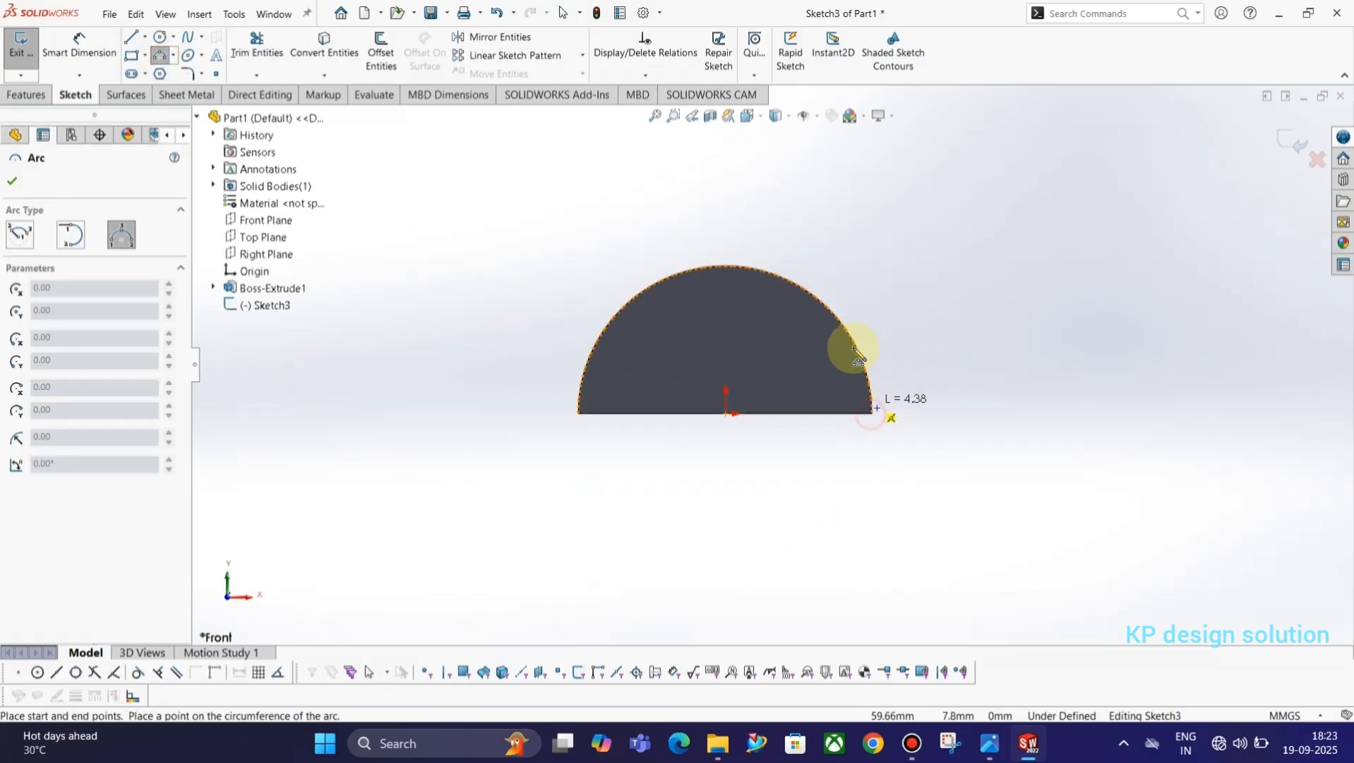
left_click(517, 182)
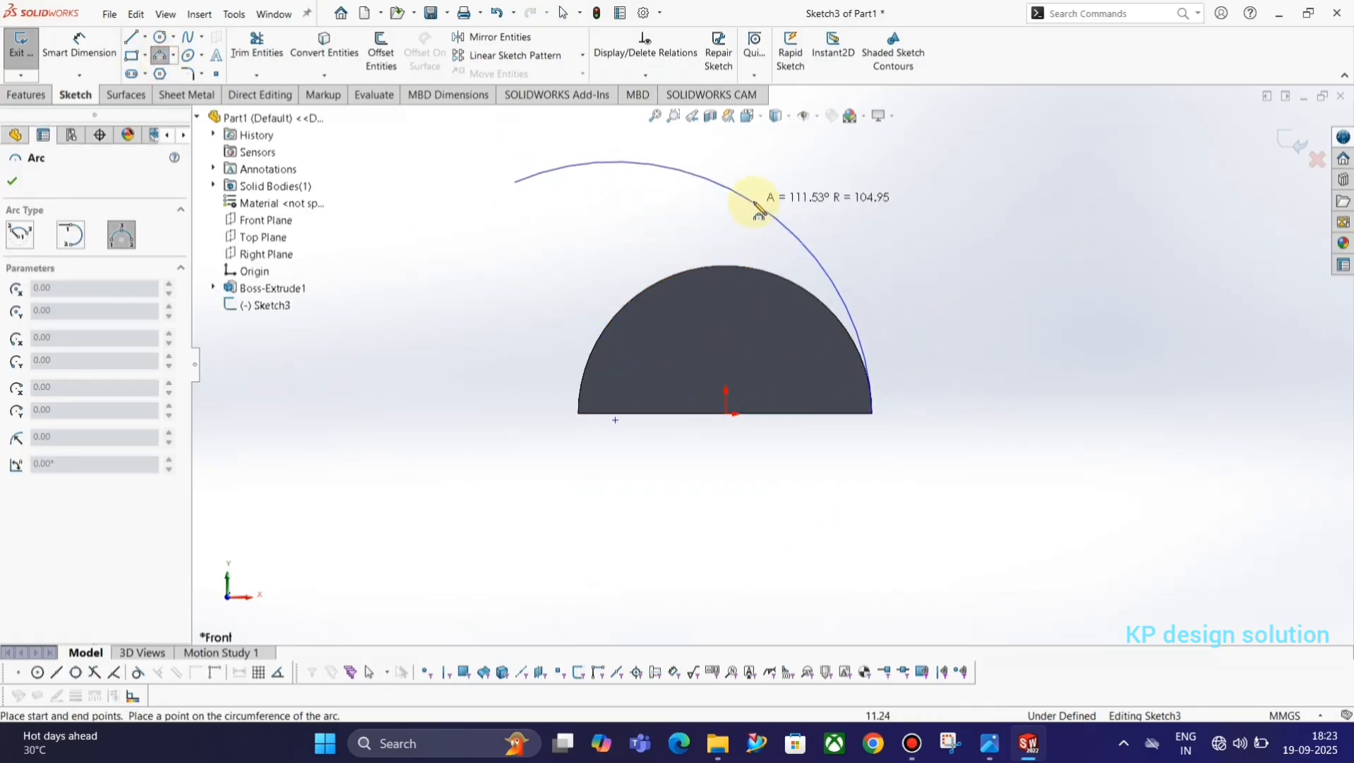
left_click(755, 206)
key("Escape")
Add a tangent relation between the new arc and the half-cylinder's curved edge.
scroll(865, 345, "down", 3)
left_click(808, 314, "ctrl")
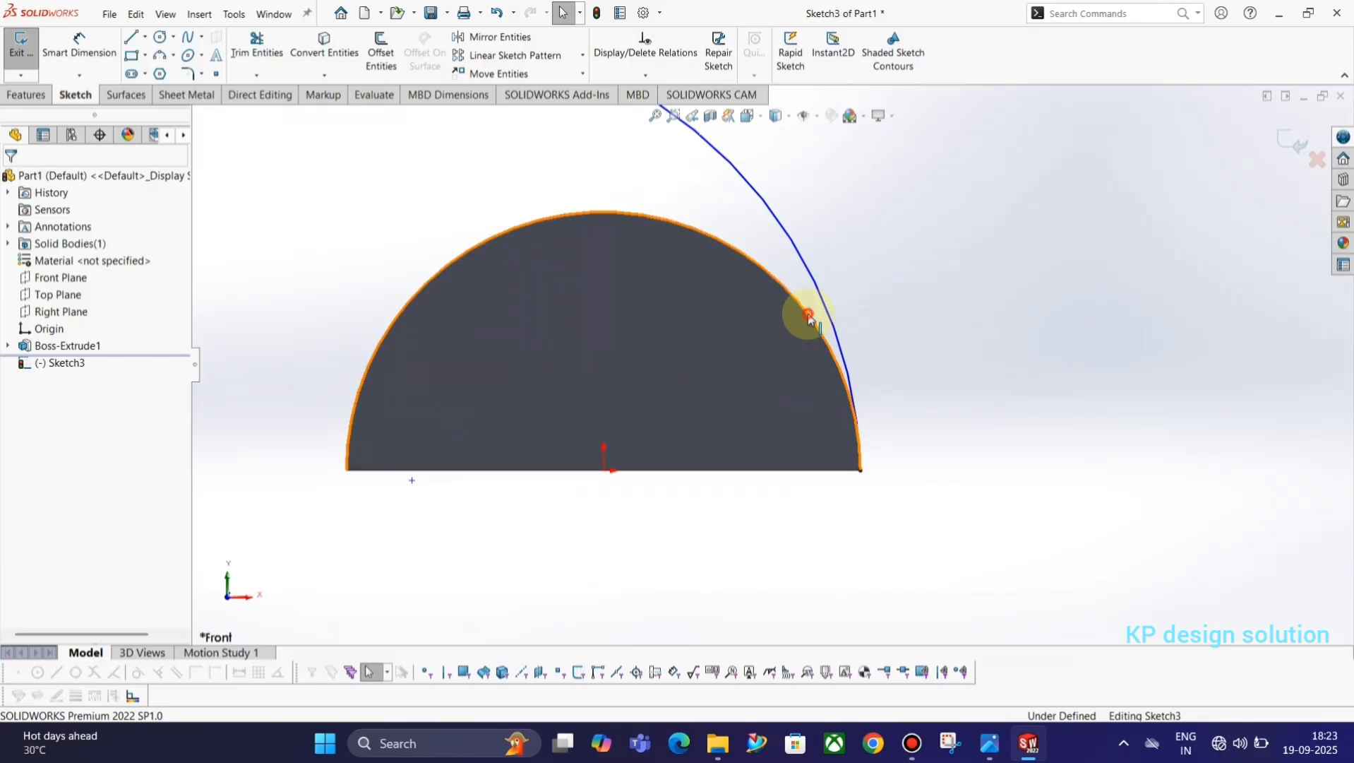
left_click(824, 300, "ctrl")
left_click(885, 233)
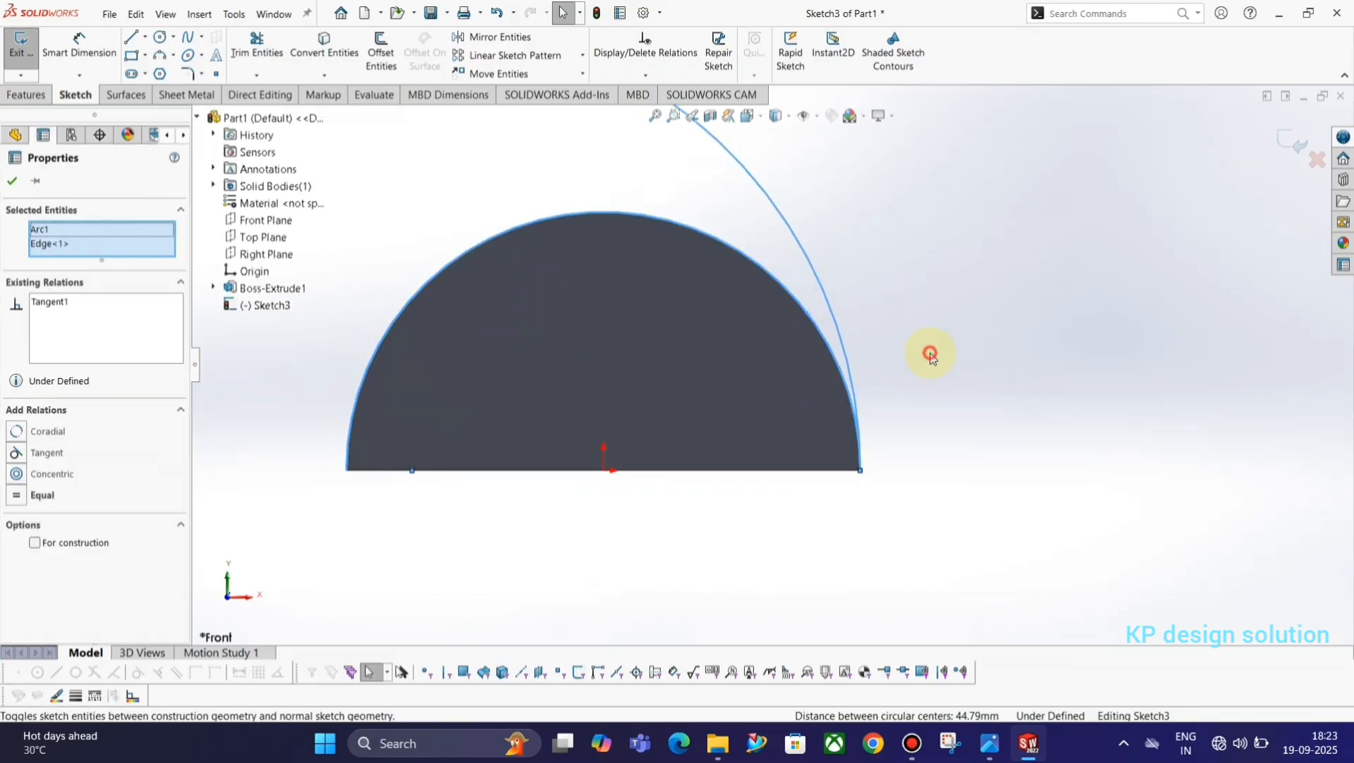
left_click(930, 354)
Dimension the large tangent arc's radius as 100 mm, as given in the reference drawing.
scroll(796, 312, "up", 3)
key("alt+Tab")
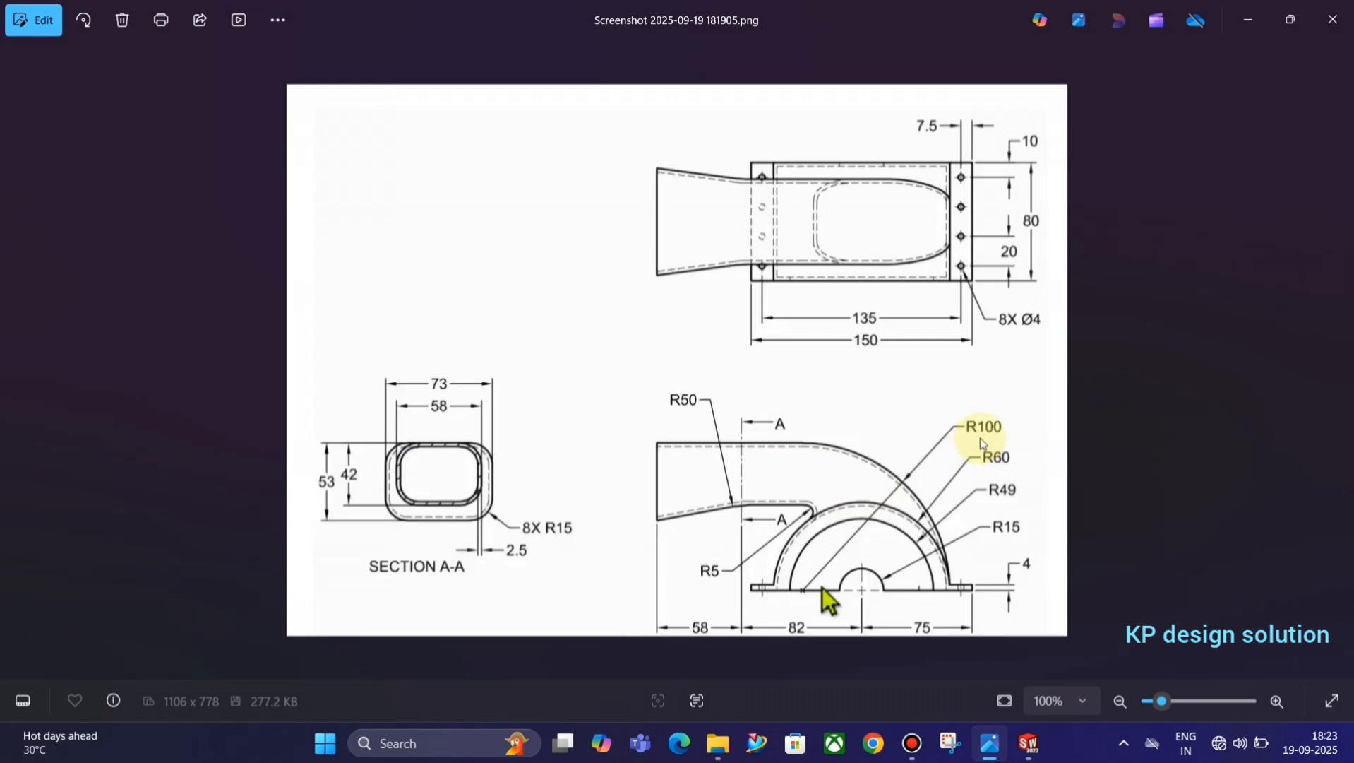
key("alt+Tab")
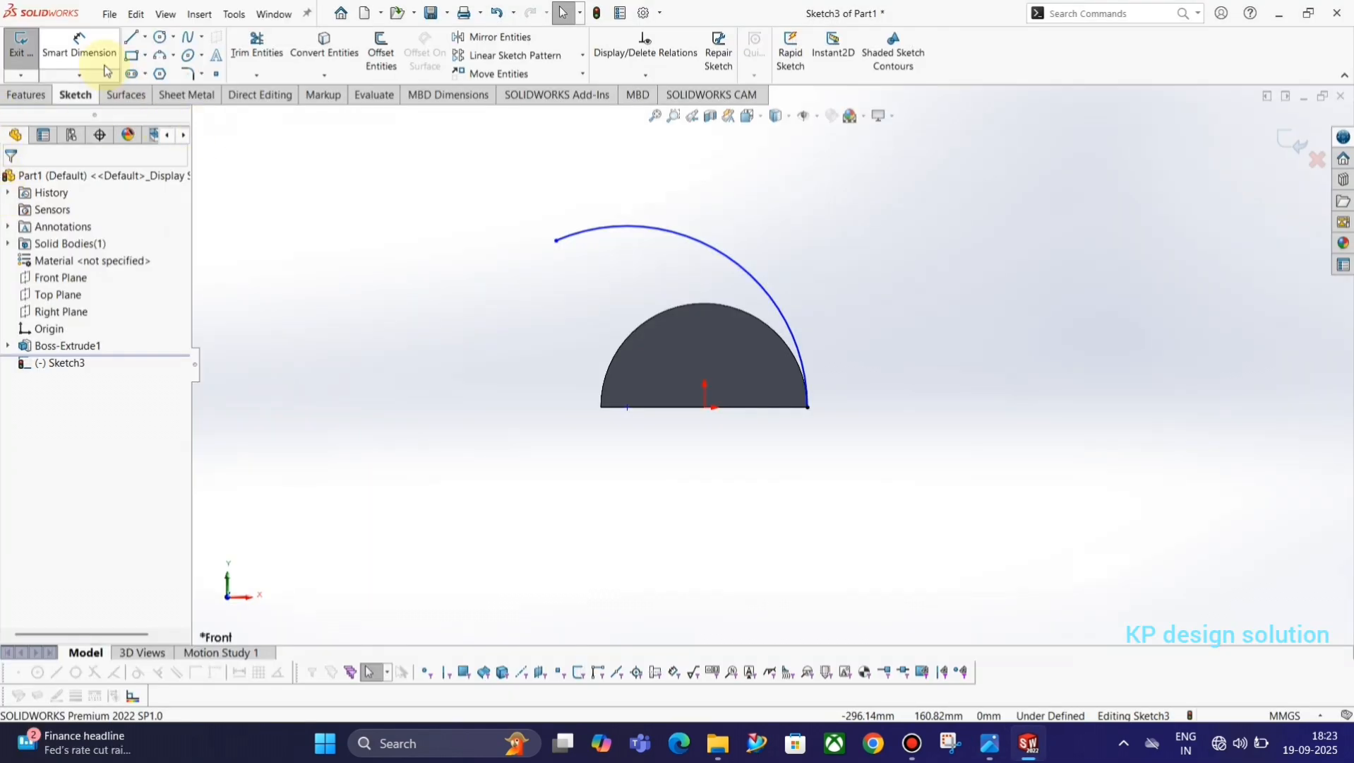
left_click(79, 49)
left_click(745, 269)
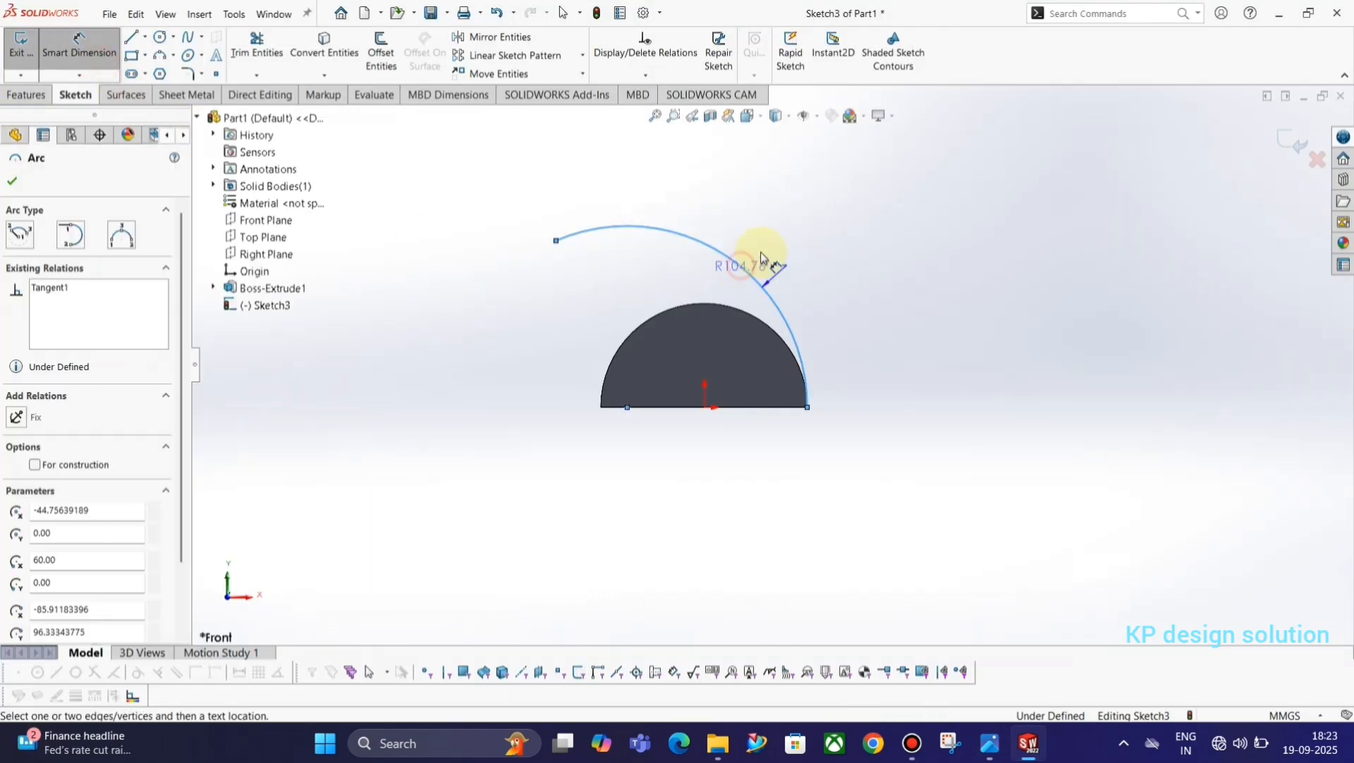
left_click(801, 218)
type("100")
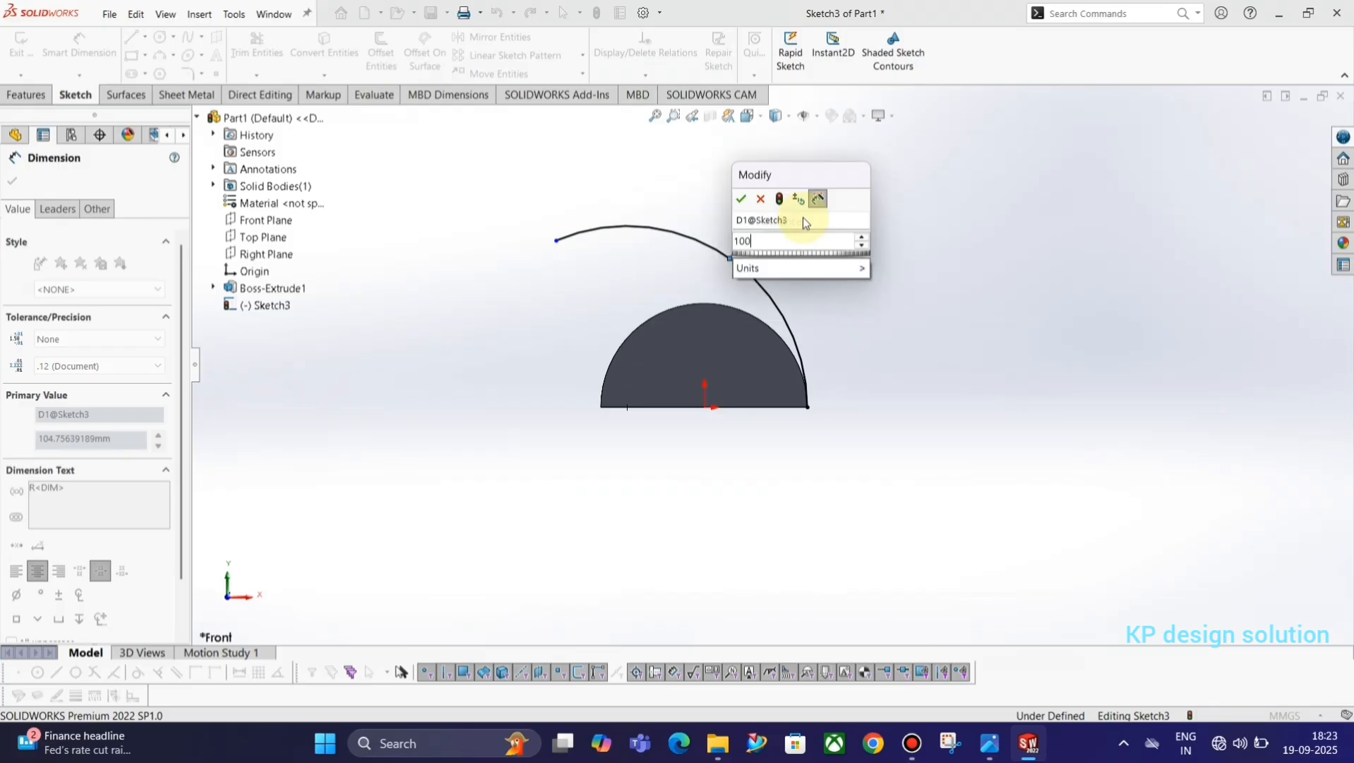
key("Return")
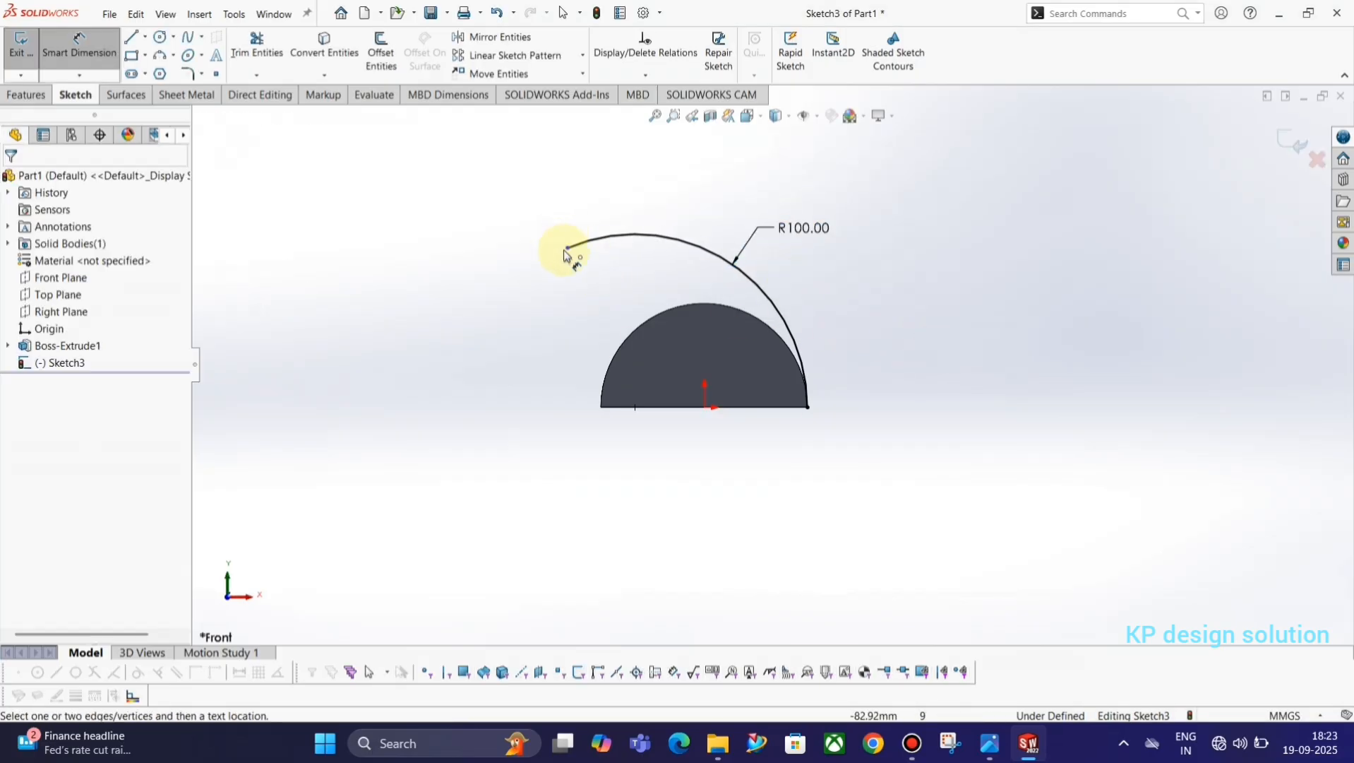
Sketch a horizontal line about 67 mm long outward from the arc's upper left end and make it tangent to the arc.
left_click(131, 38)
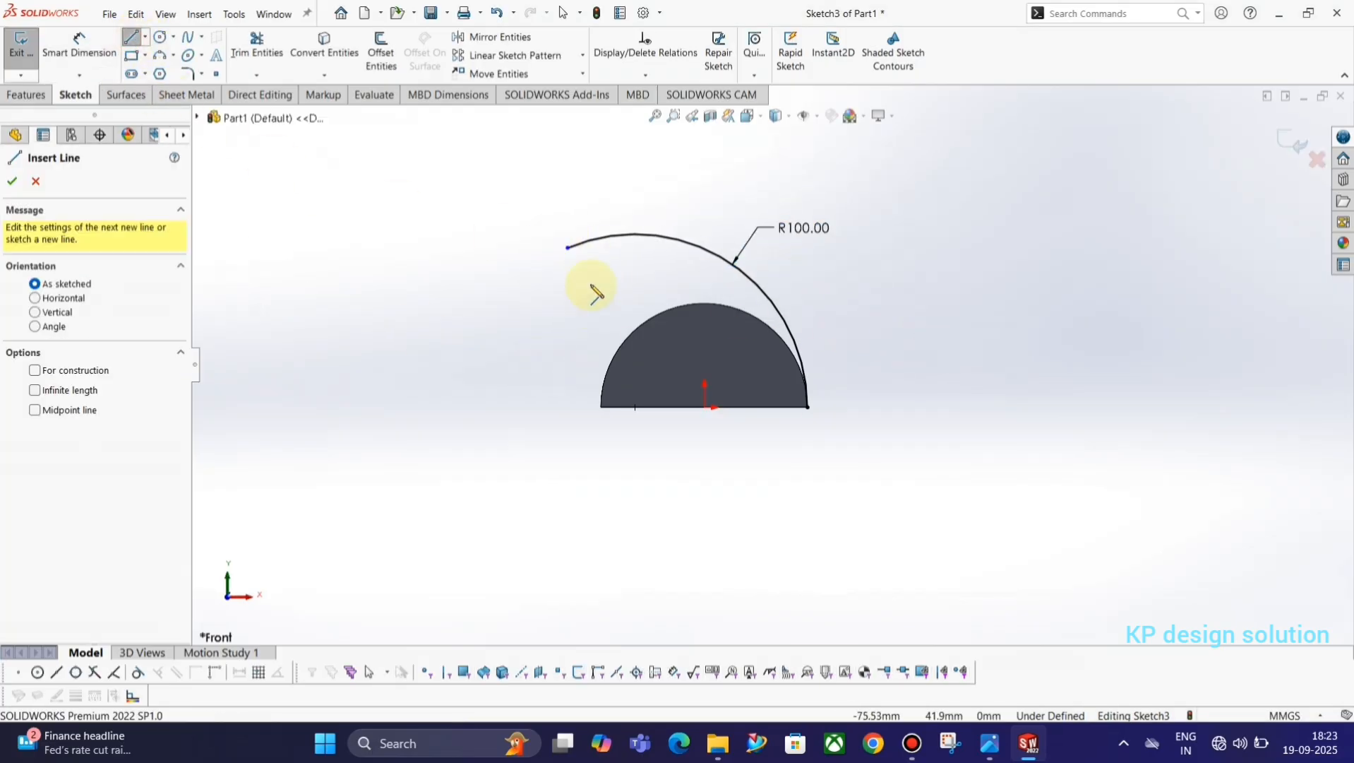
left_click(569, 247)
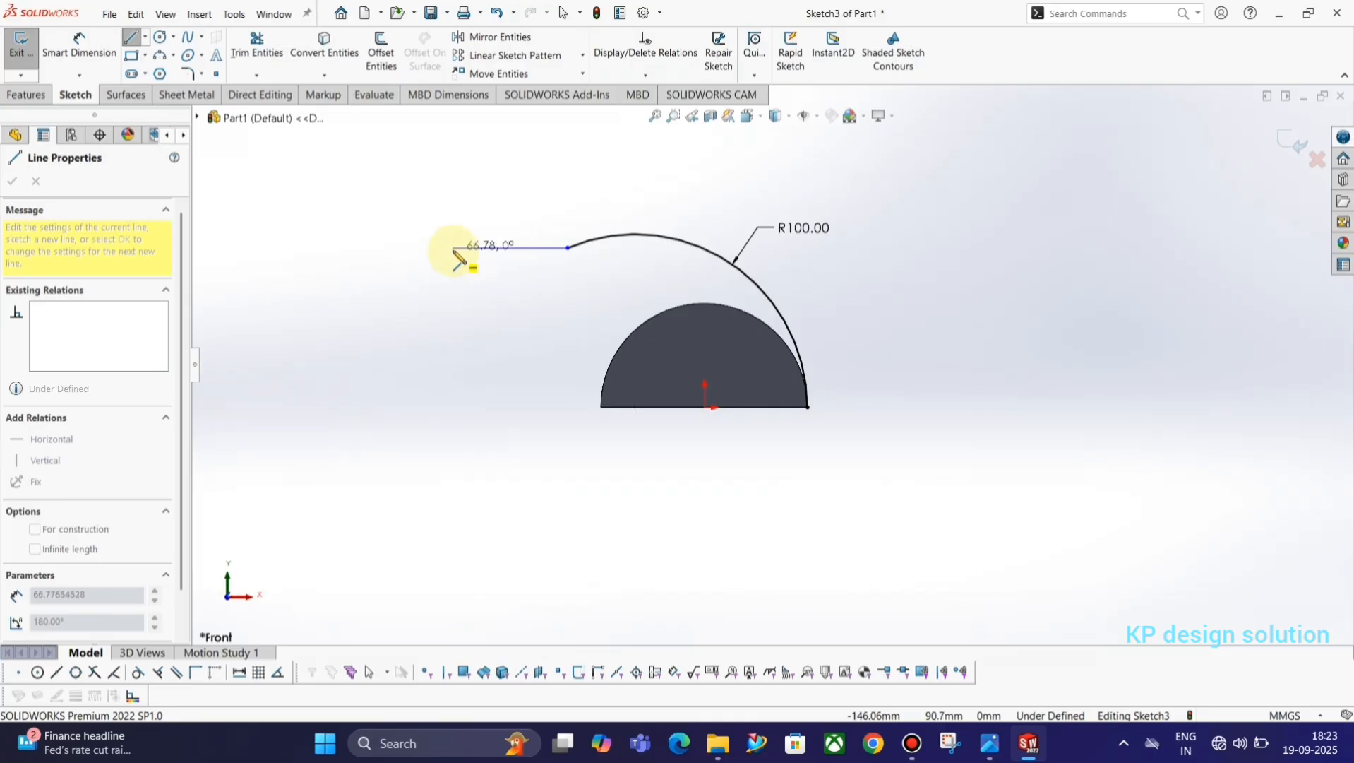
left_click(454, 247)
key("Escape")
left_click_drag(589, 274, 547, 227)
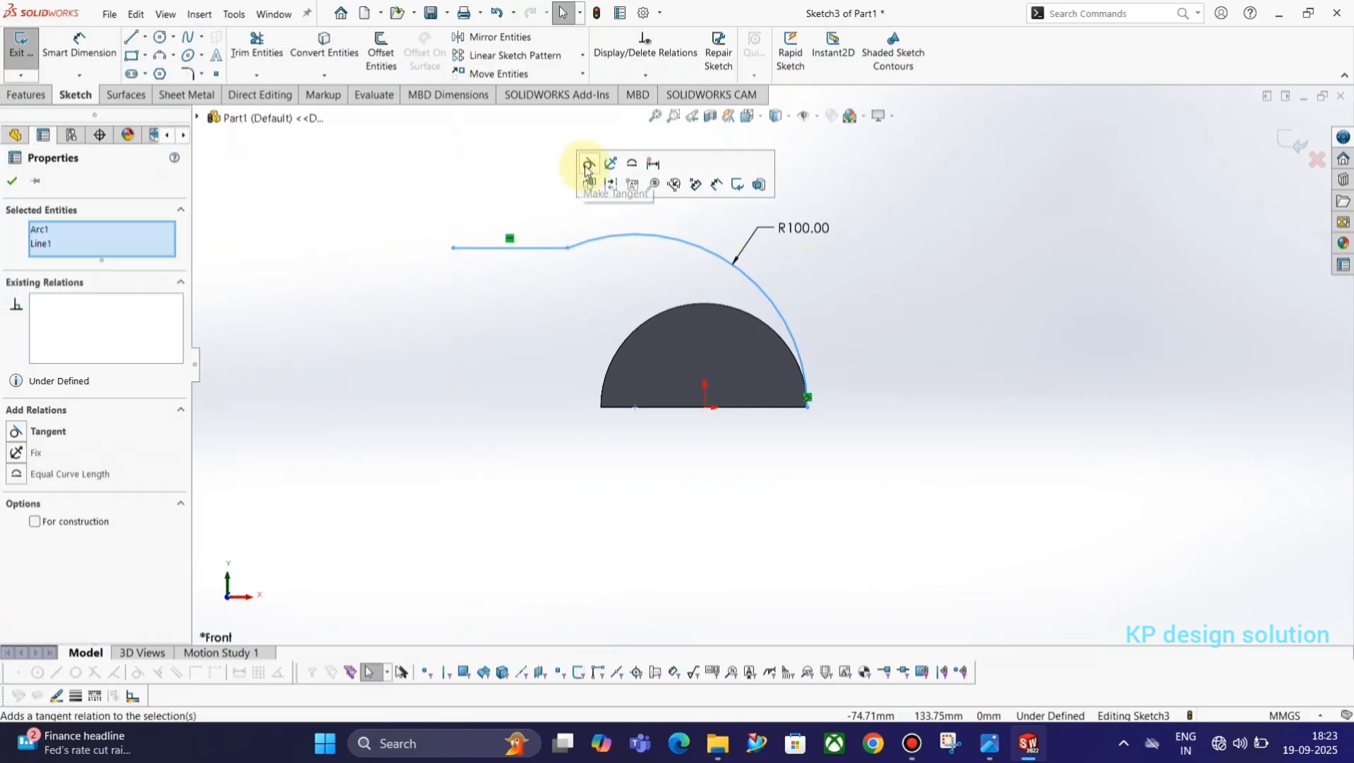
left_click(588, 165)
left_click(480, 201)
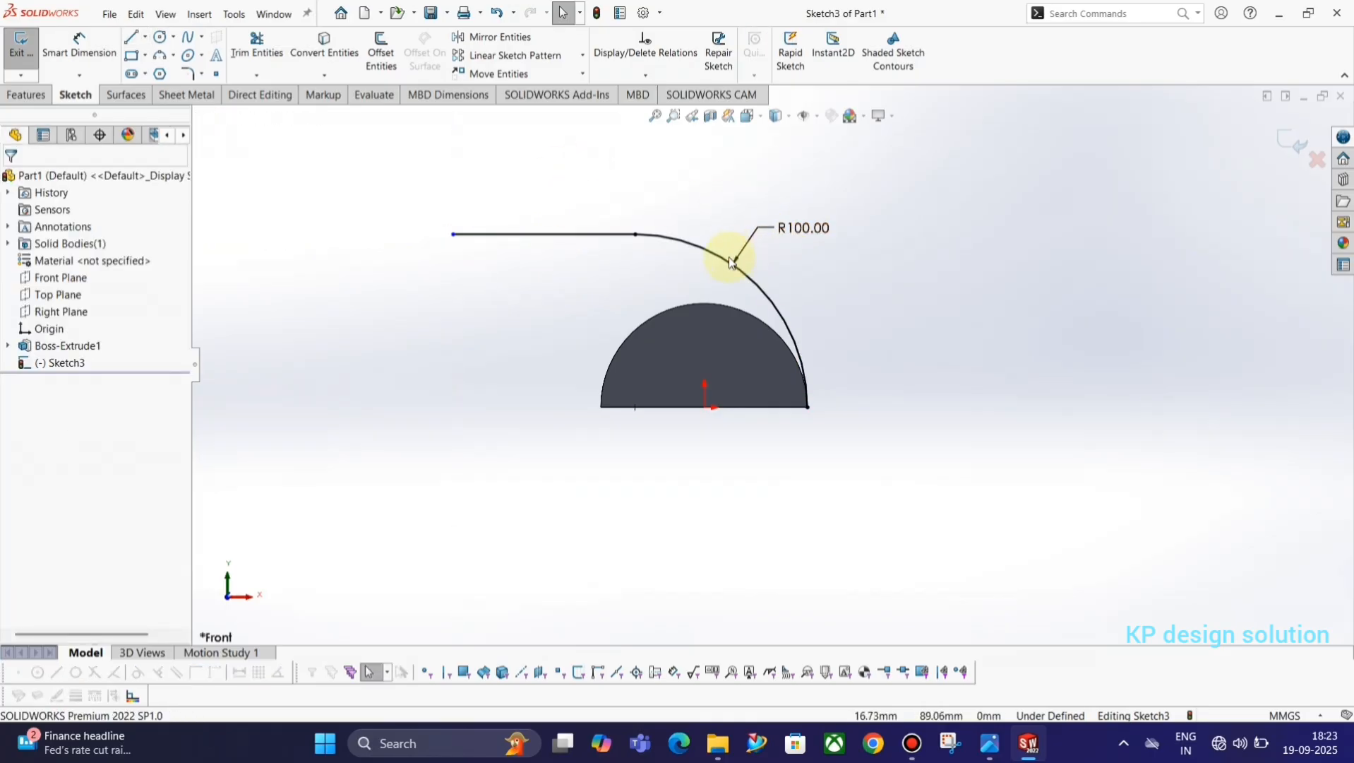
Check the reference drawing and set the horizontal distance from the origin to the line's free end to 82 mm.
key("alt+Tab")
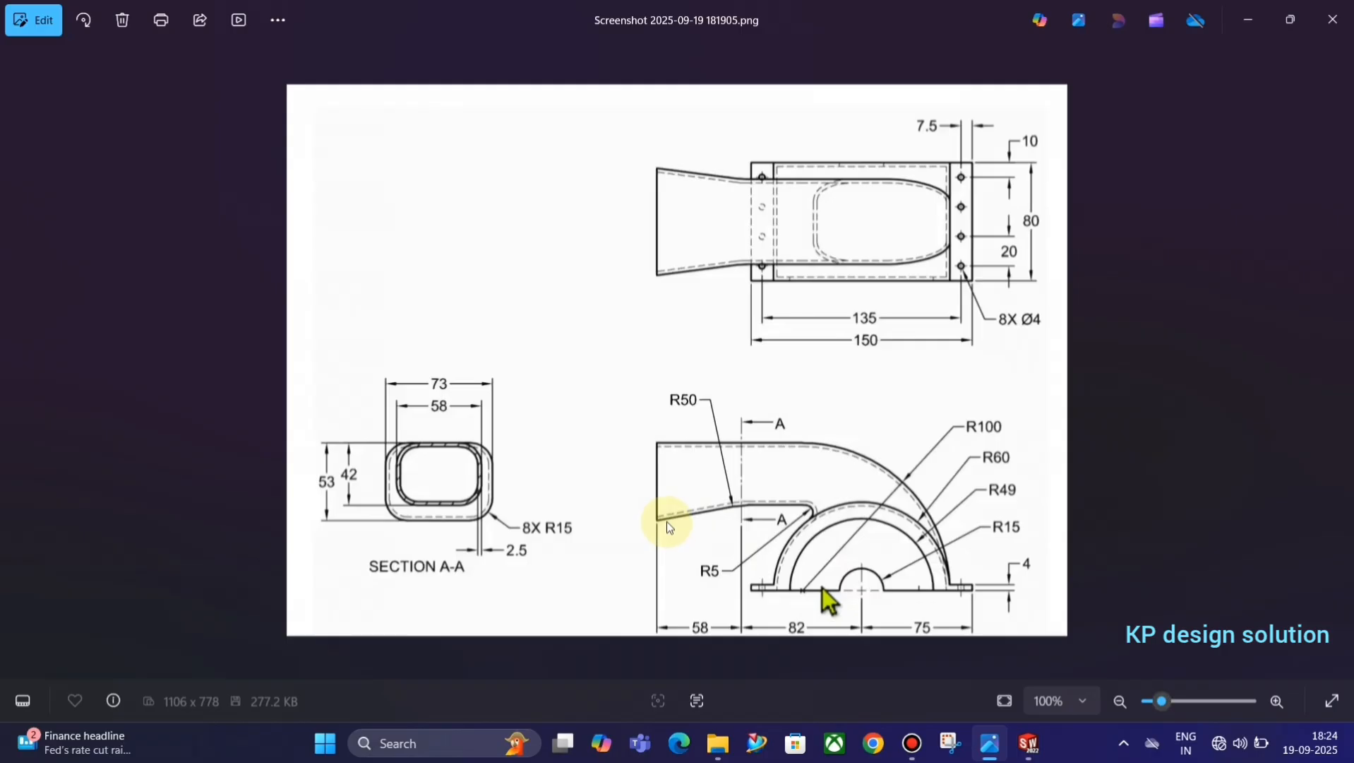
key("alt+Tab")
left_click(60, 40)
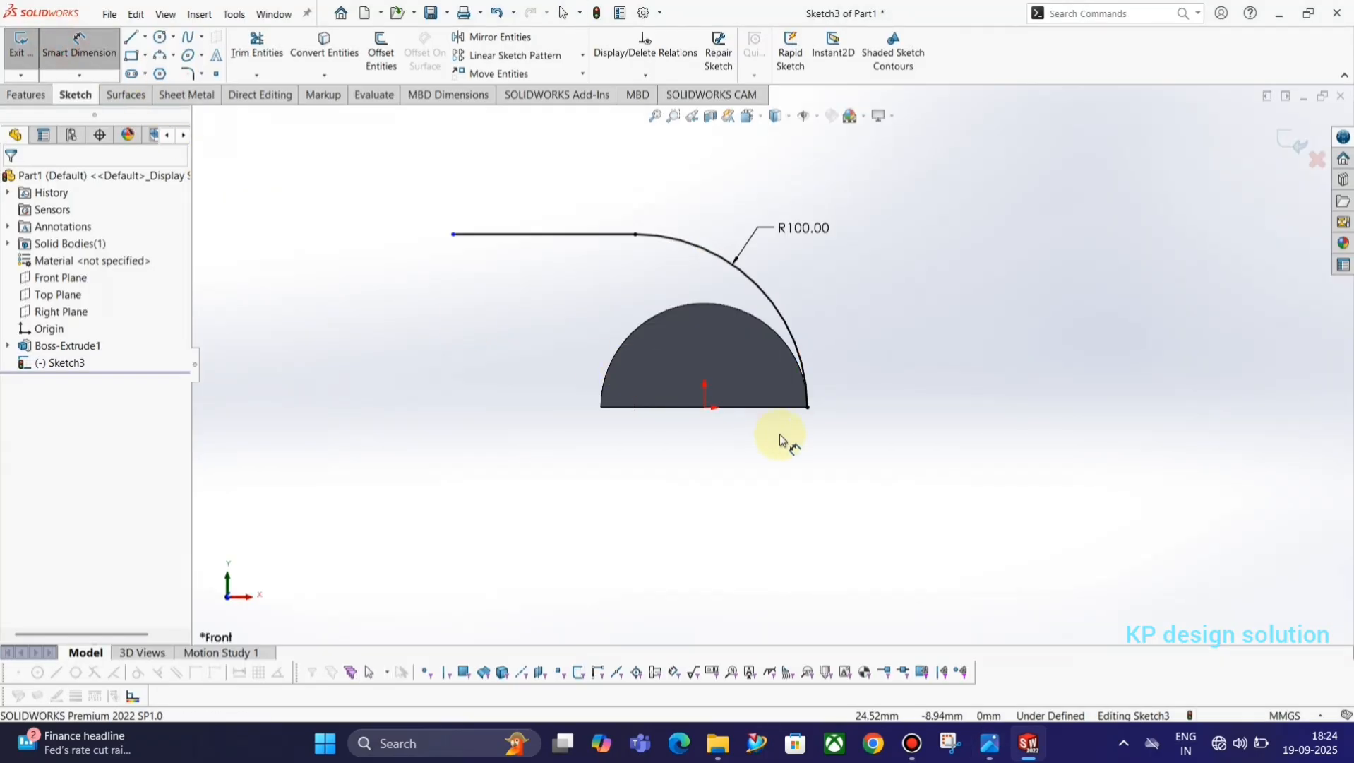
left_click(705, 408)
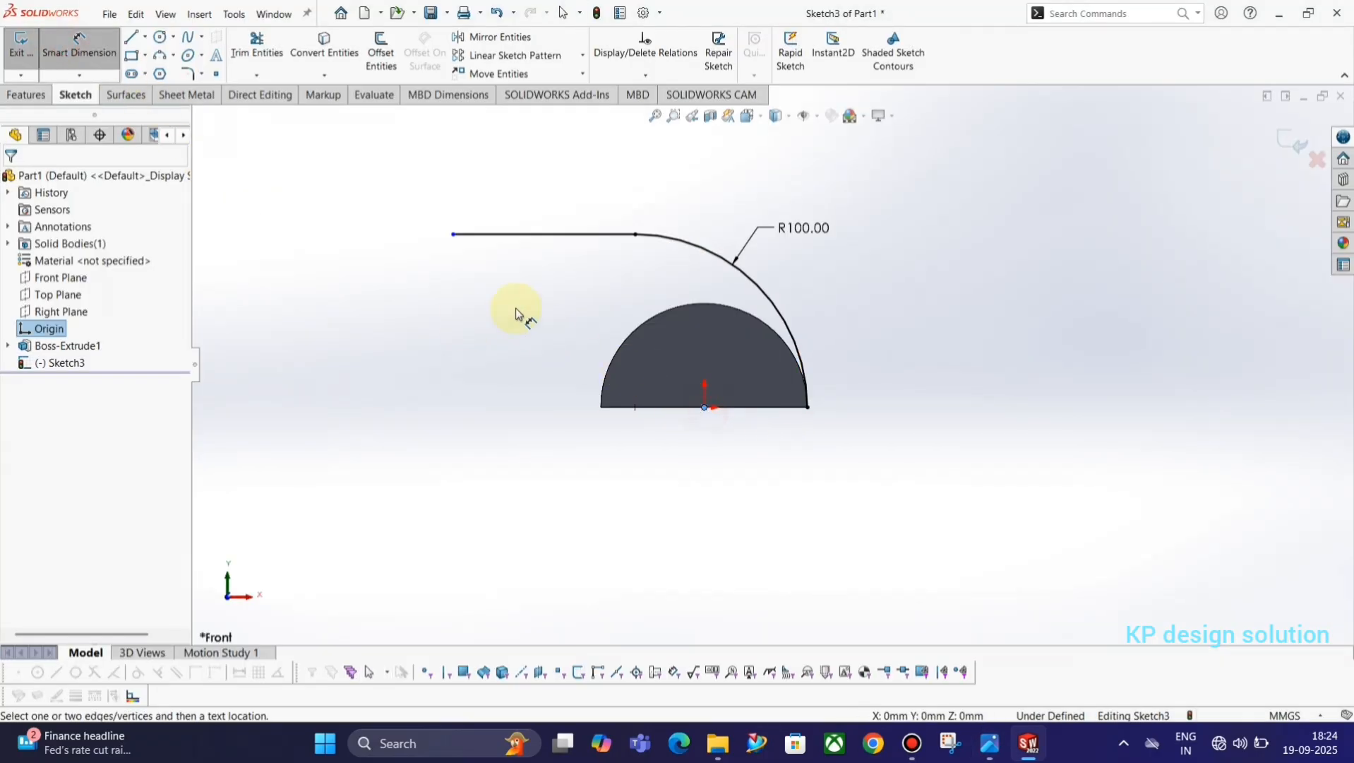
left_click(453, 234)
left_click(570, 461)
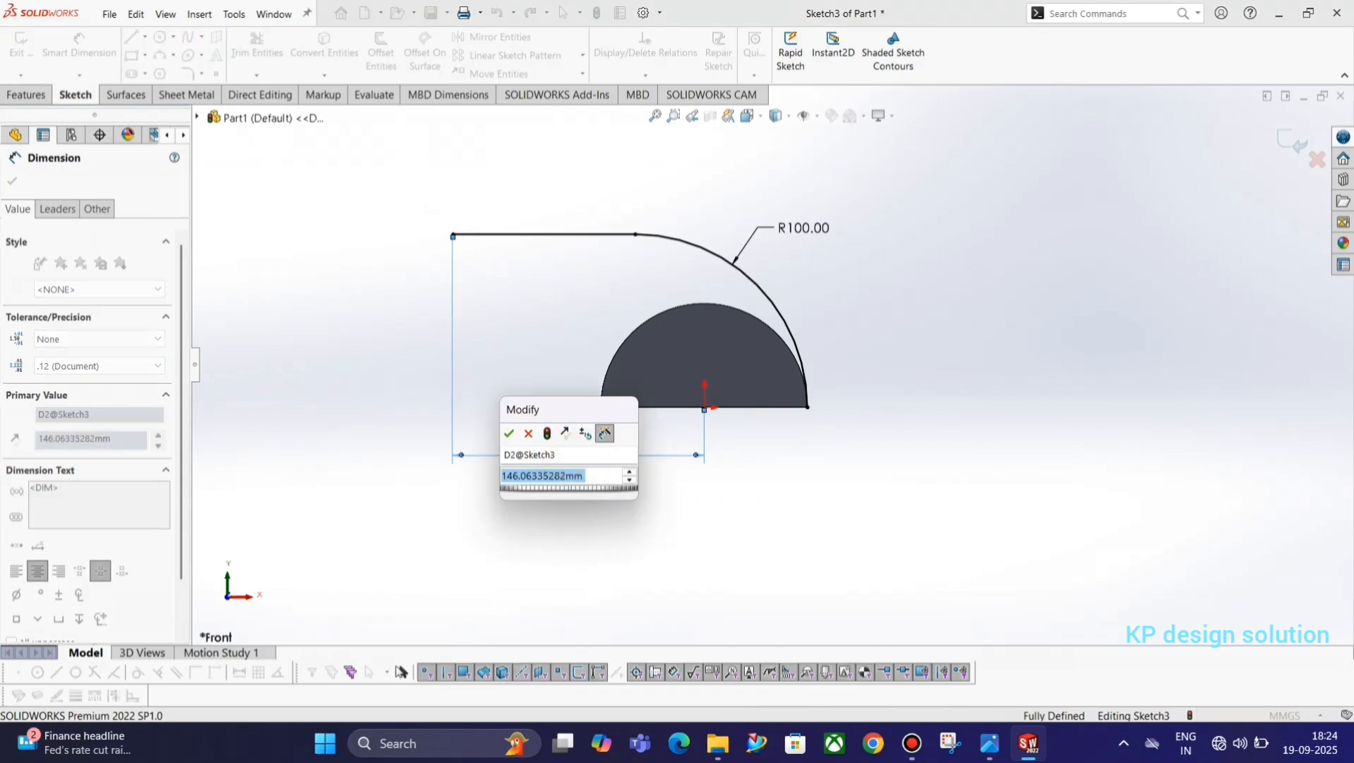
type("82")
key("Return")
key("Escape")
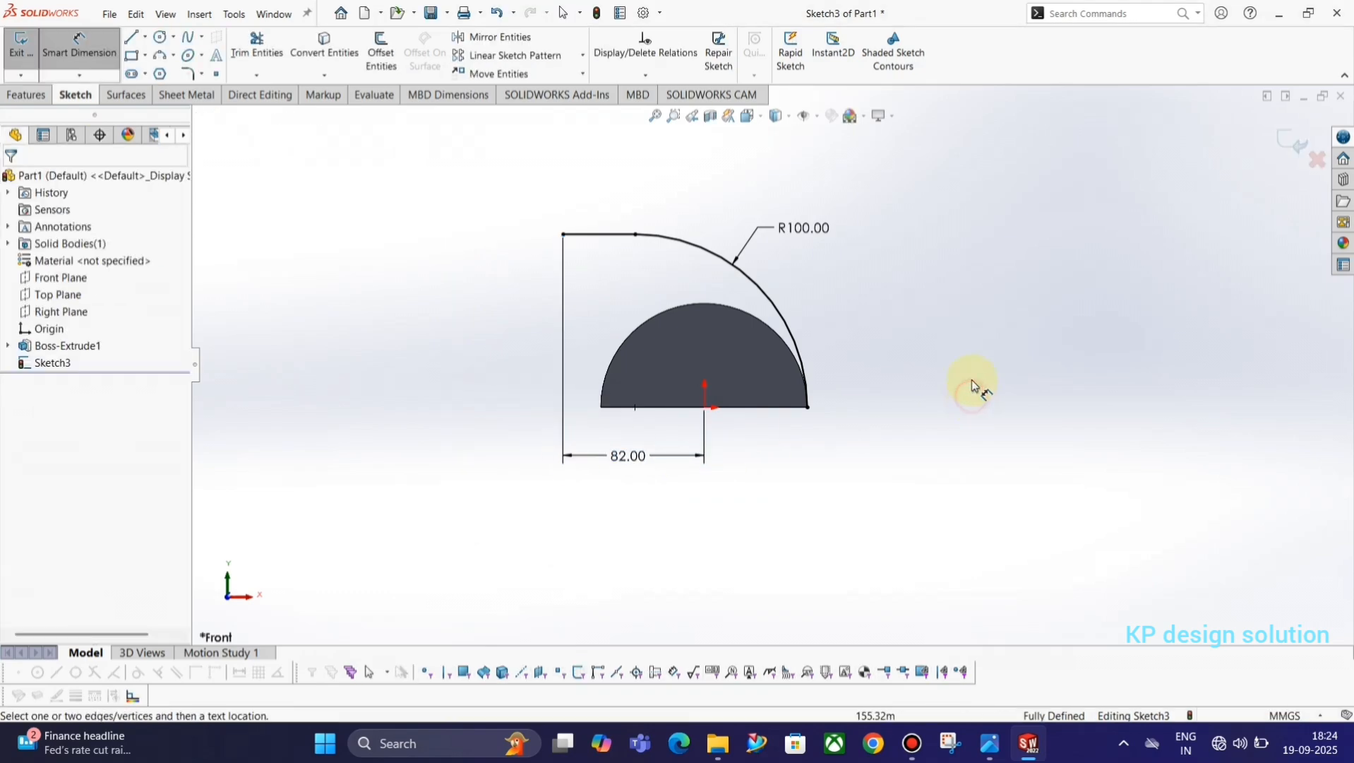
Compare the outer profile with the reference drawing and exit the arc-and-line sketch.
key("alt+Tab")
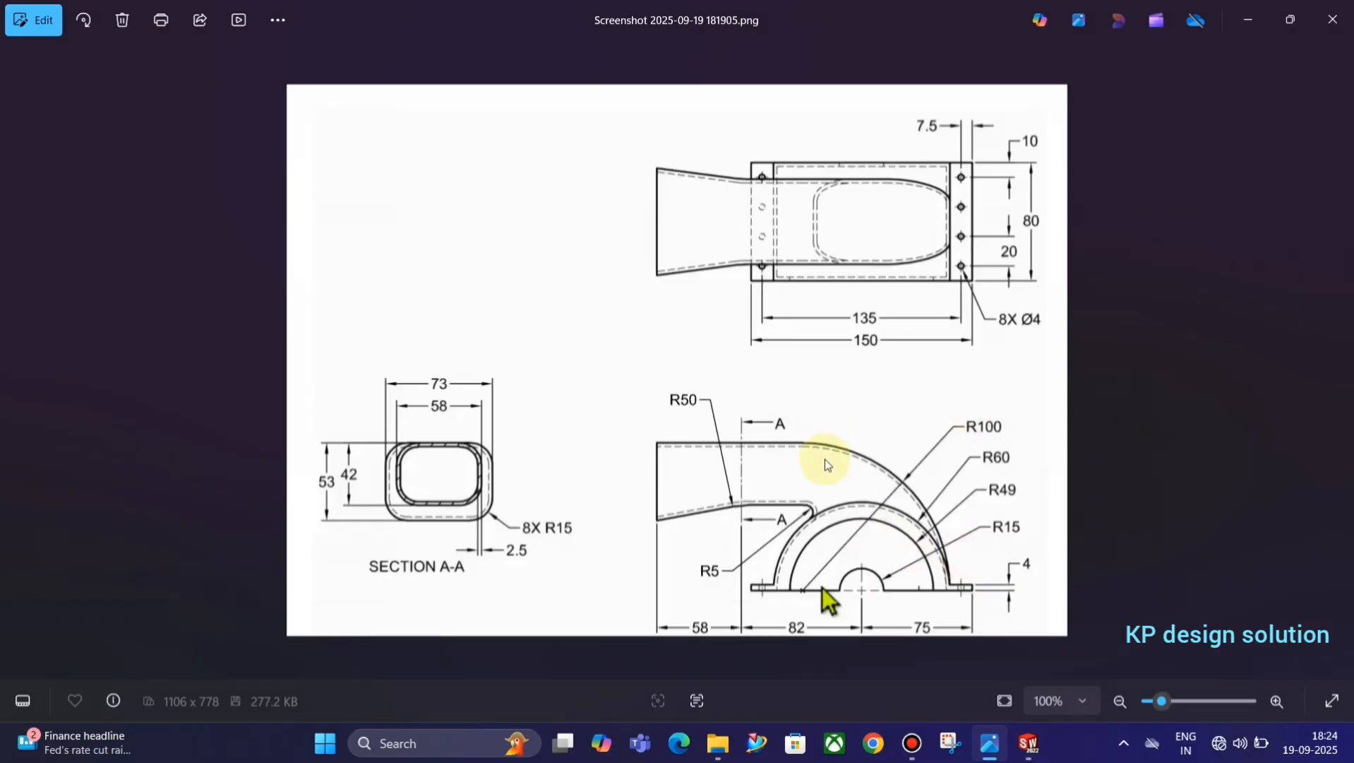
key("alt+Tab")
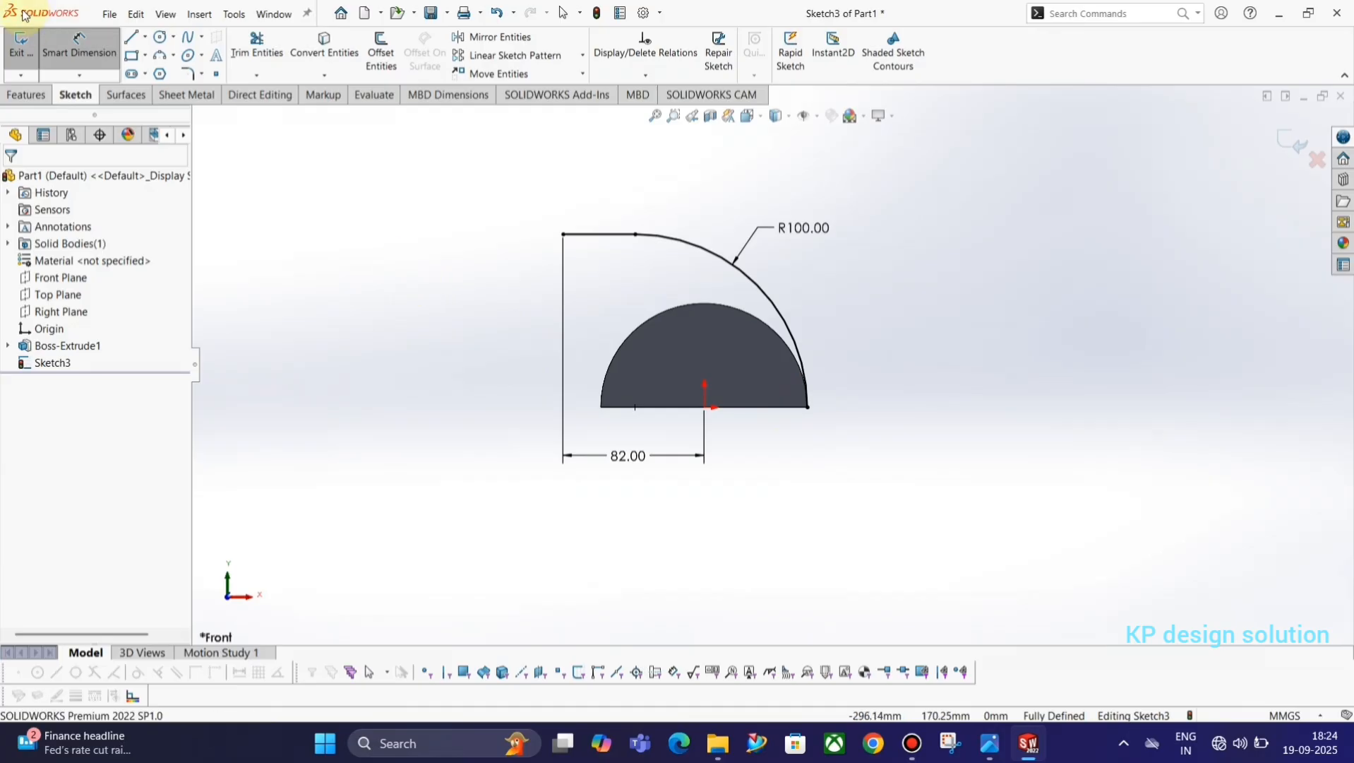
left_click(21, 44)
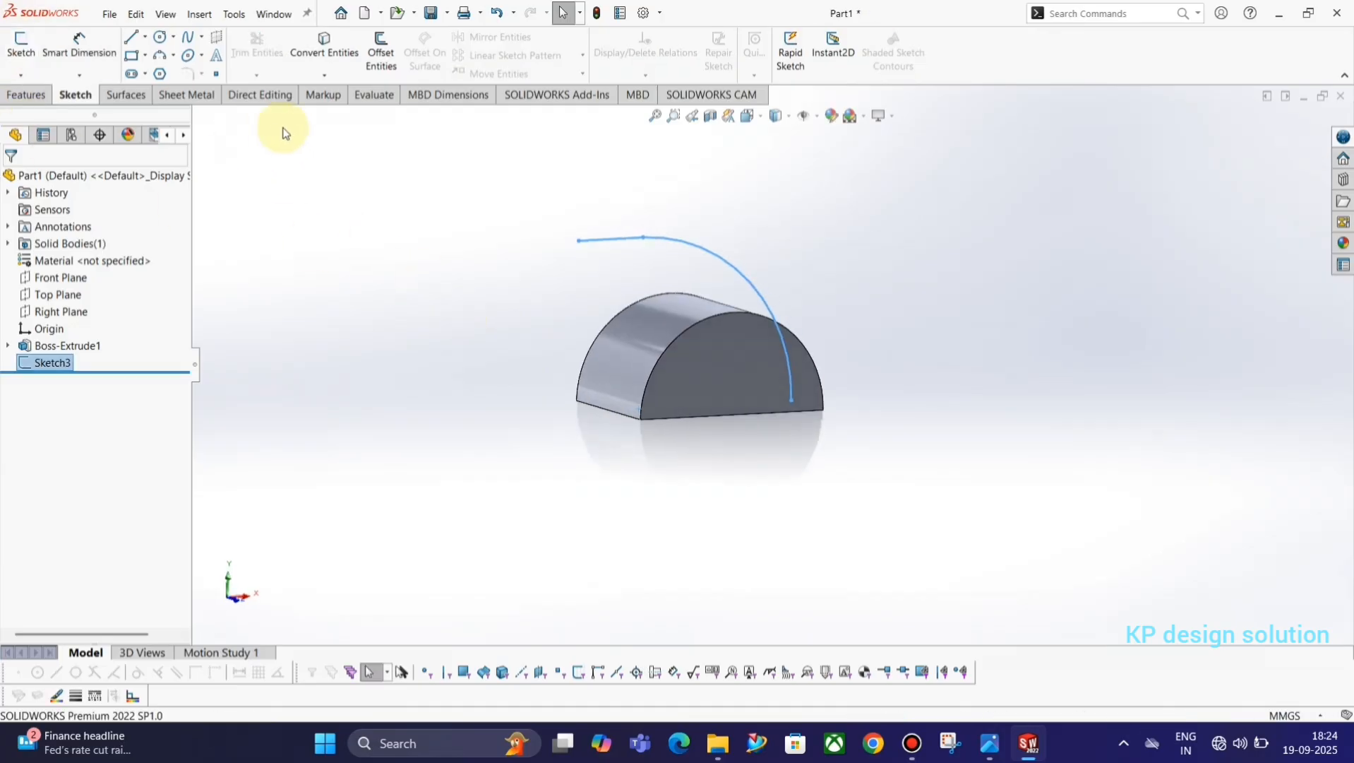
Create a reference plane perpendicular to the sketched horizontal line and coincident with its free end.
left_click(32, 94)
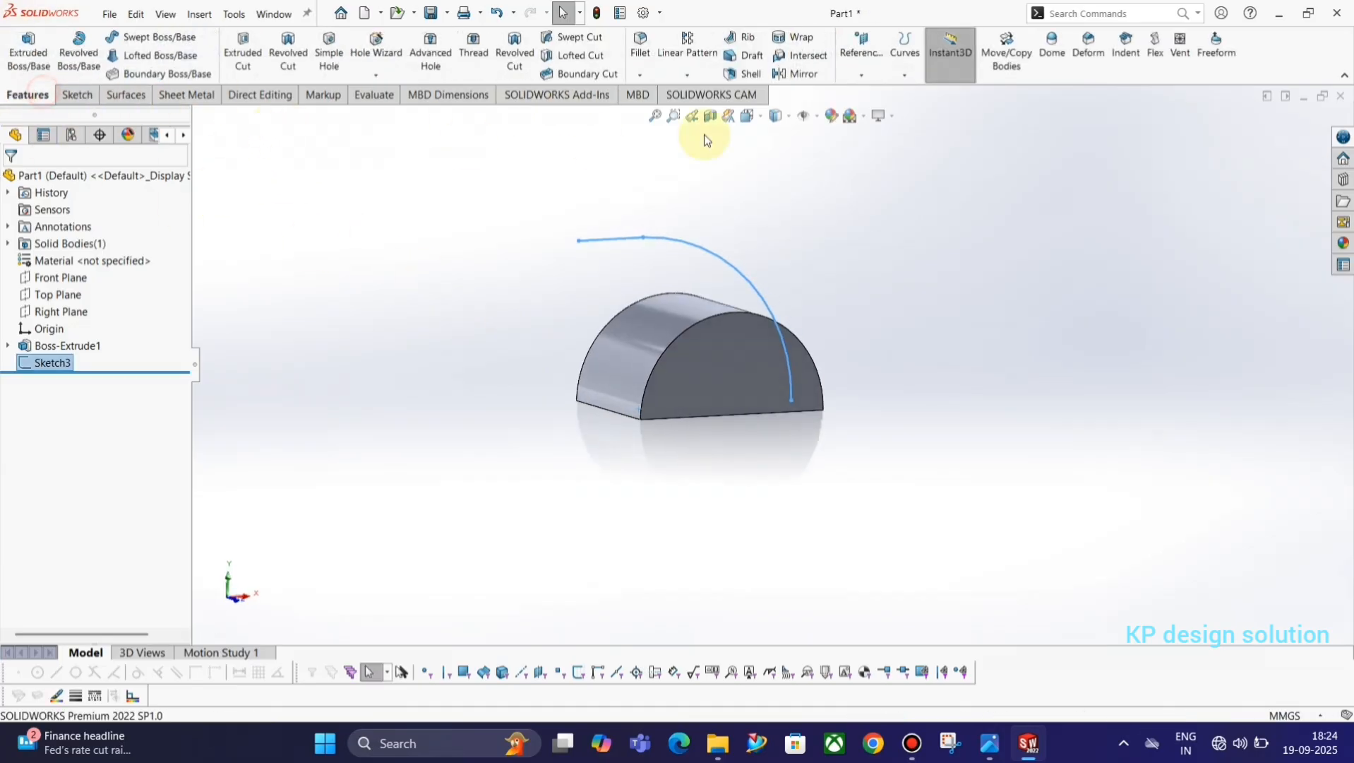
left_click(835, 188)
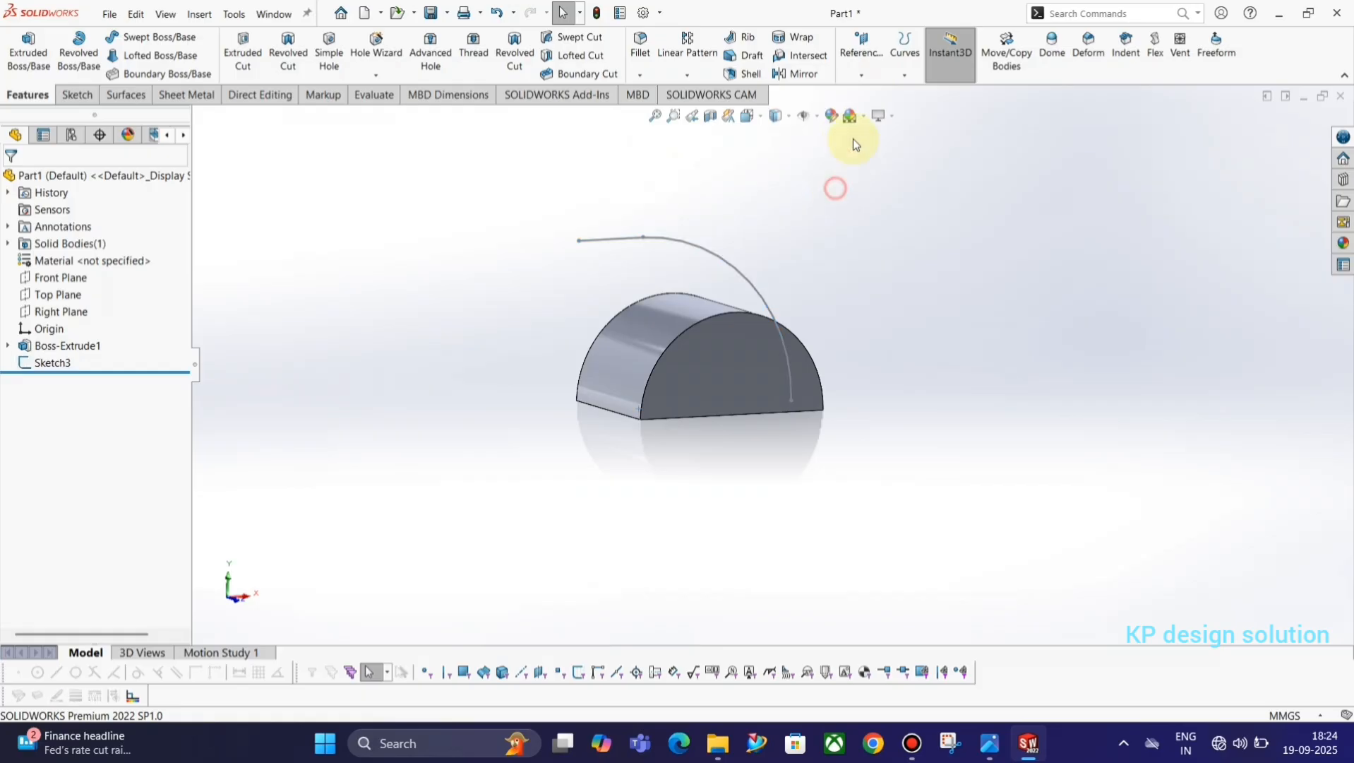
left_click(865, 74)
left_click(876, 94)
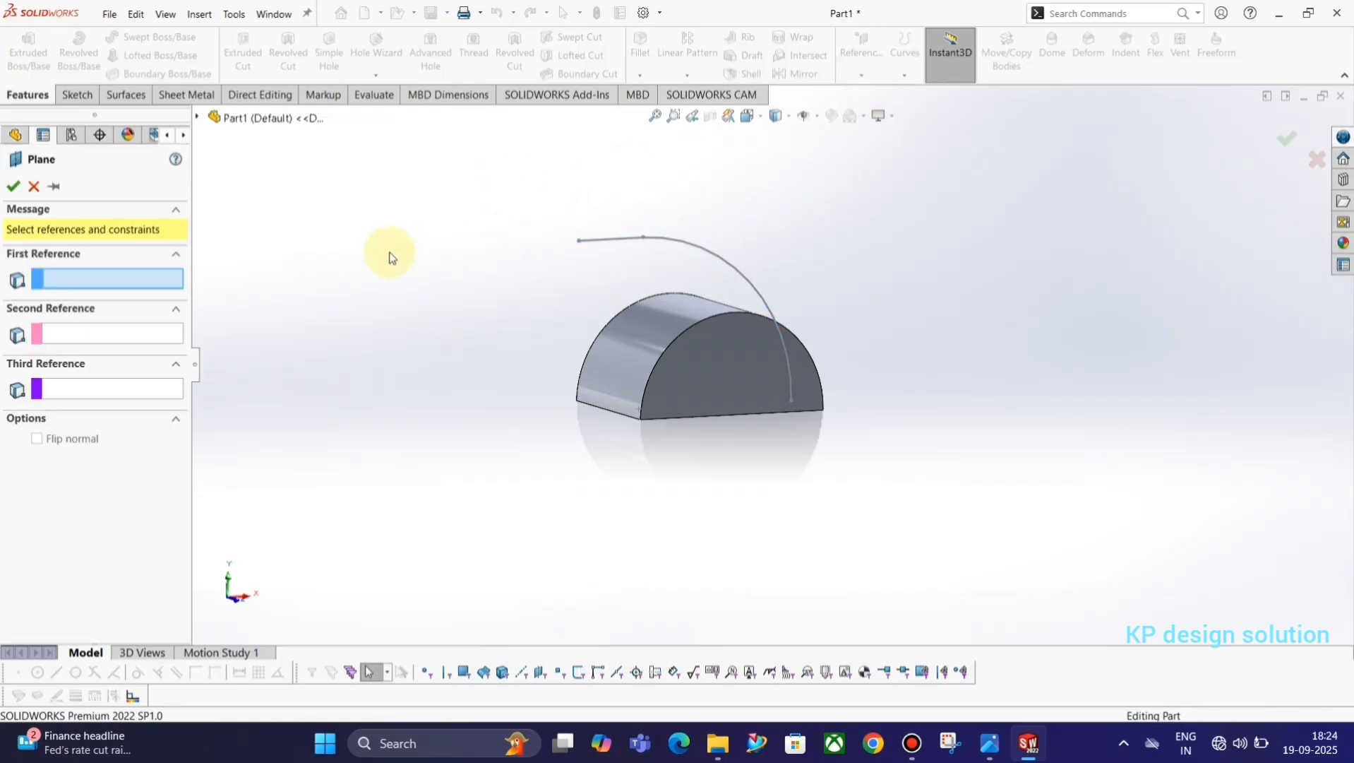
left_click(613, 241)
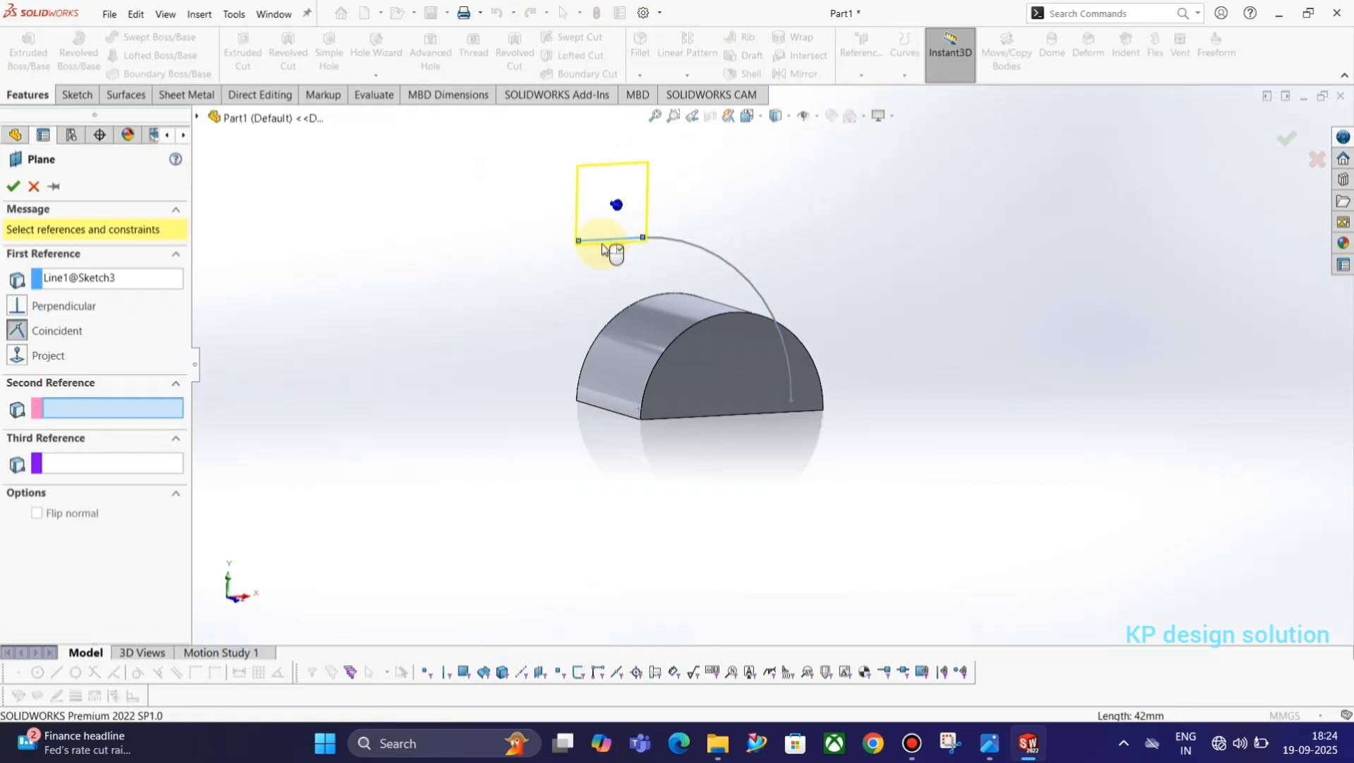
left_click(580, 242)
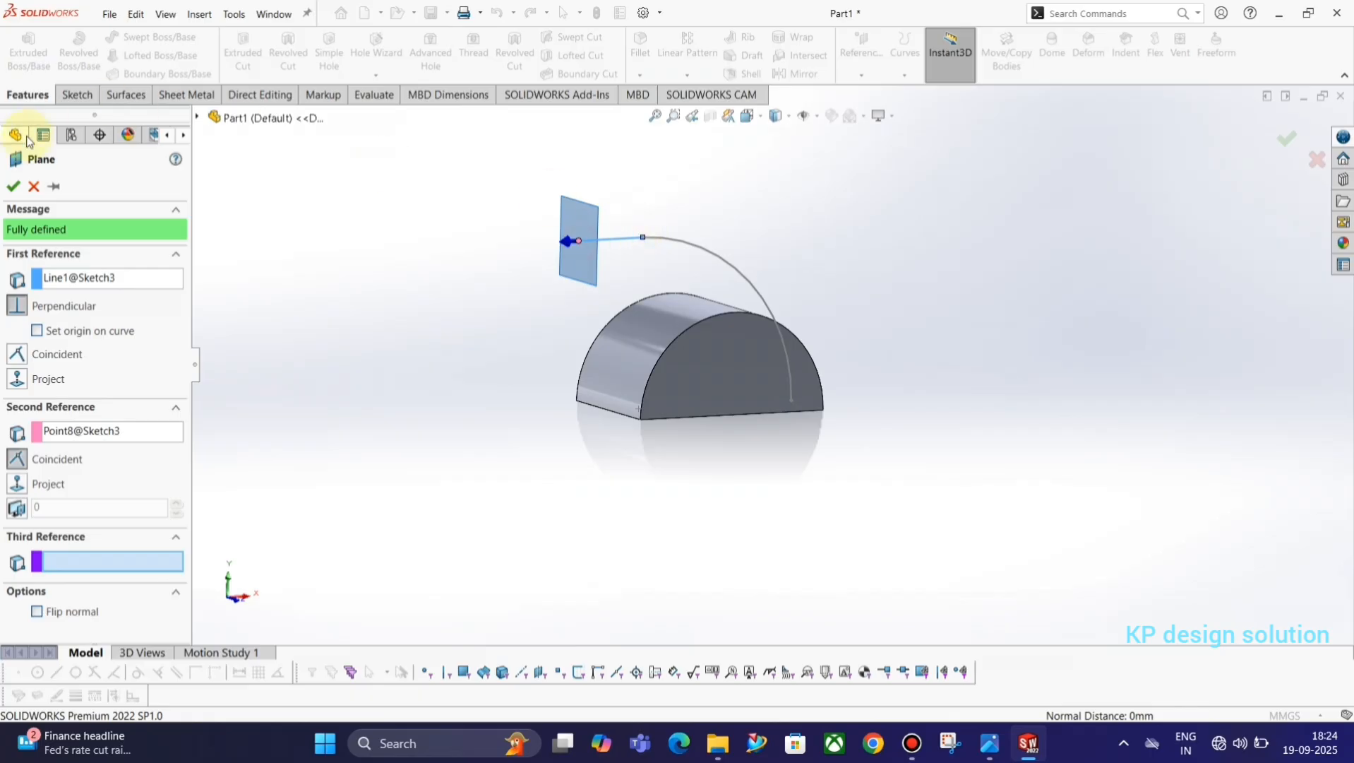
left_click(12, 187)
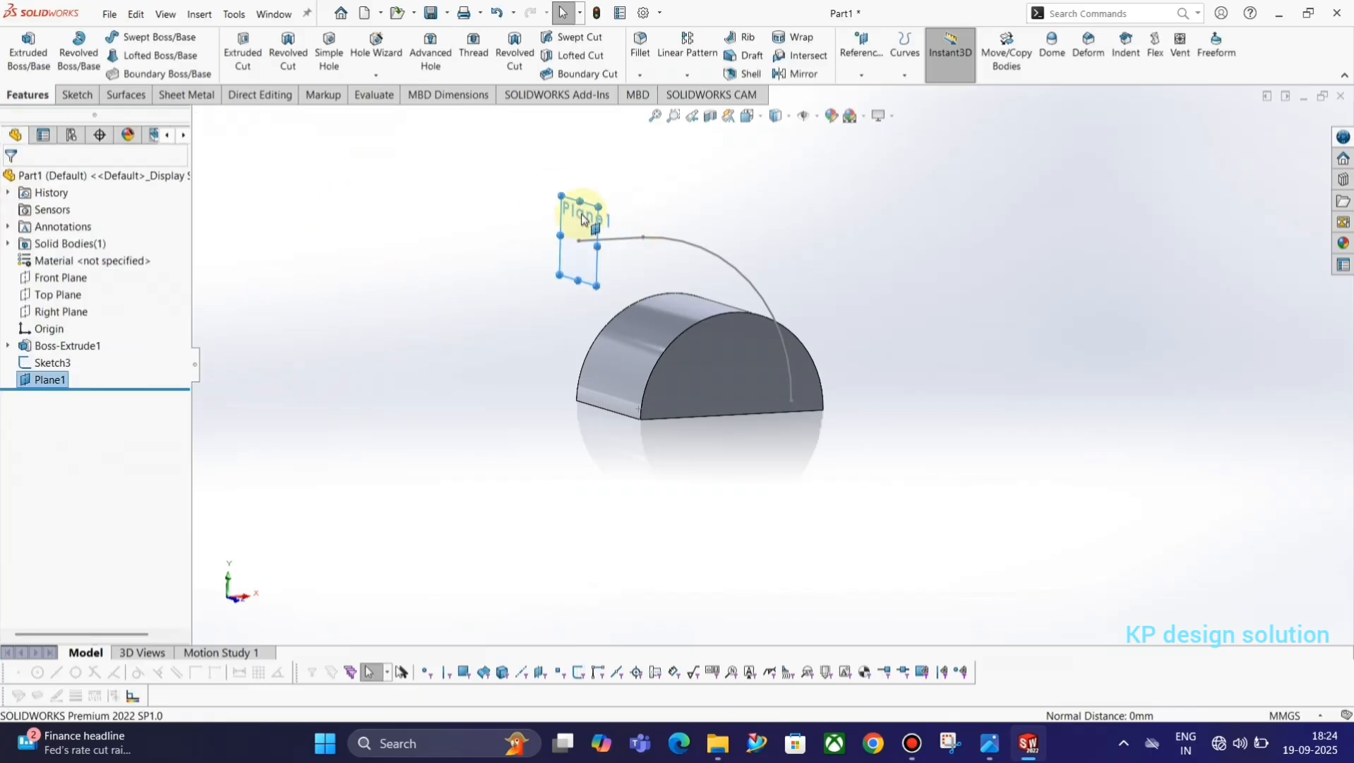
Start a new sketch on the reference plane at the line's free end.
left_click(579, 221)
left_click(616, 177)
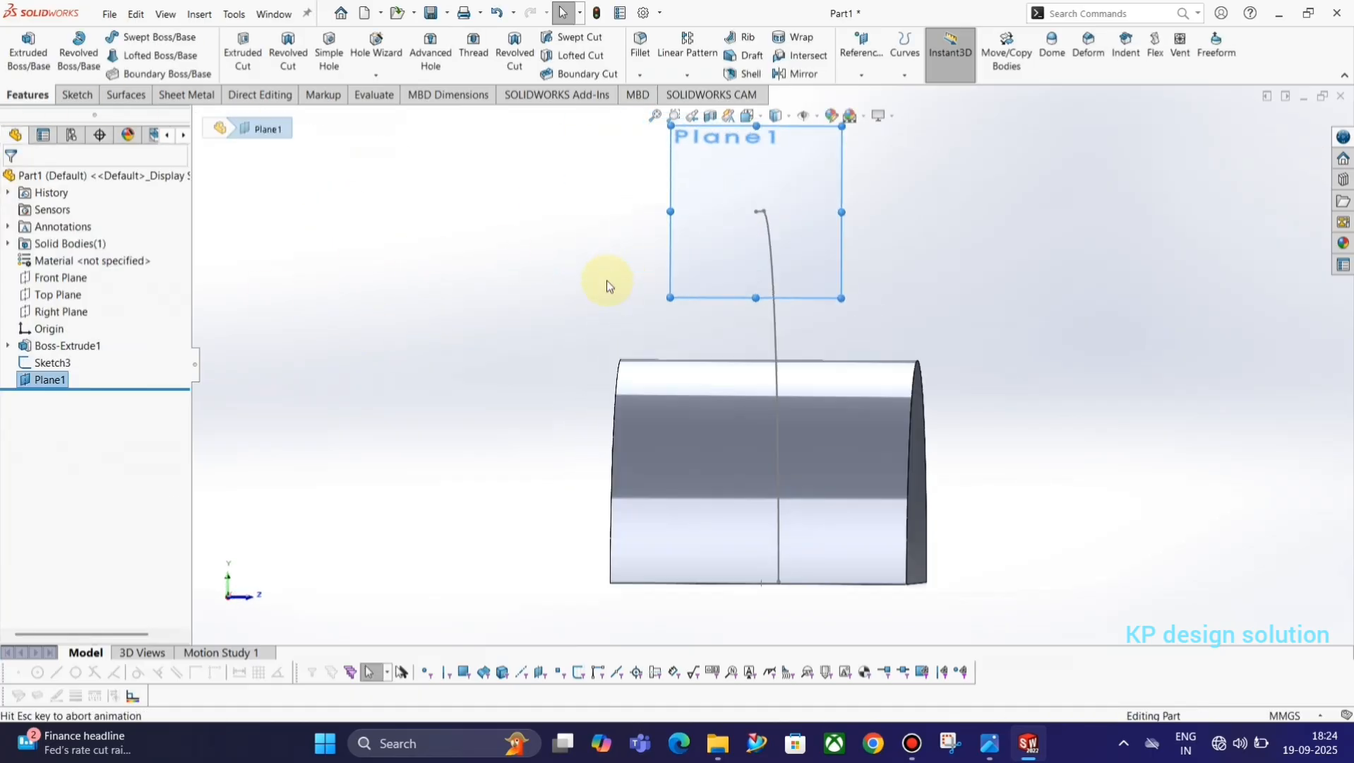
left_click(923, 335)
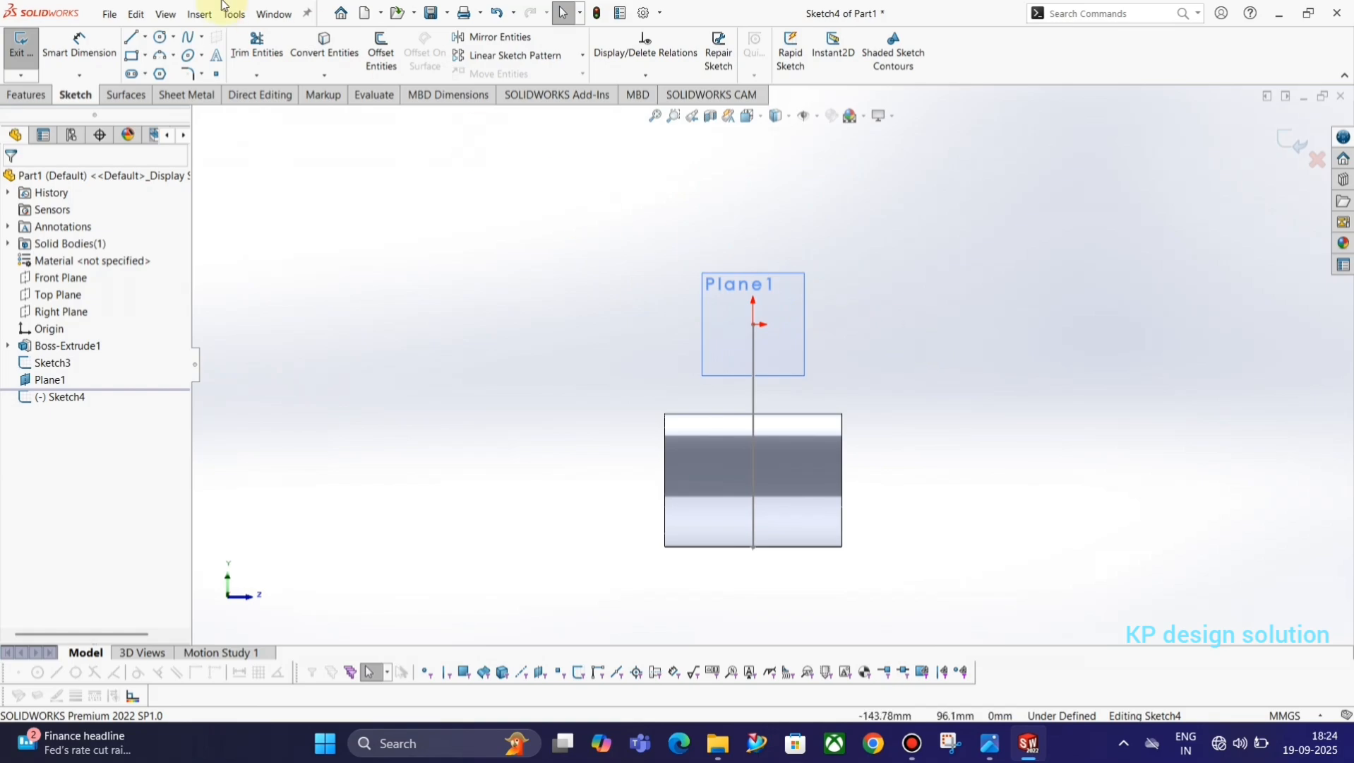
Check Section A-A in the reference drawing and sketch a corner rectangle about 40 by 23 mm just below the sketch origin.
key("alt+Tab")
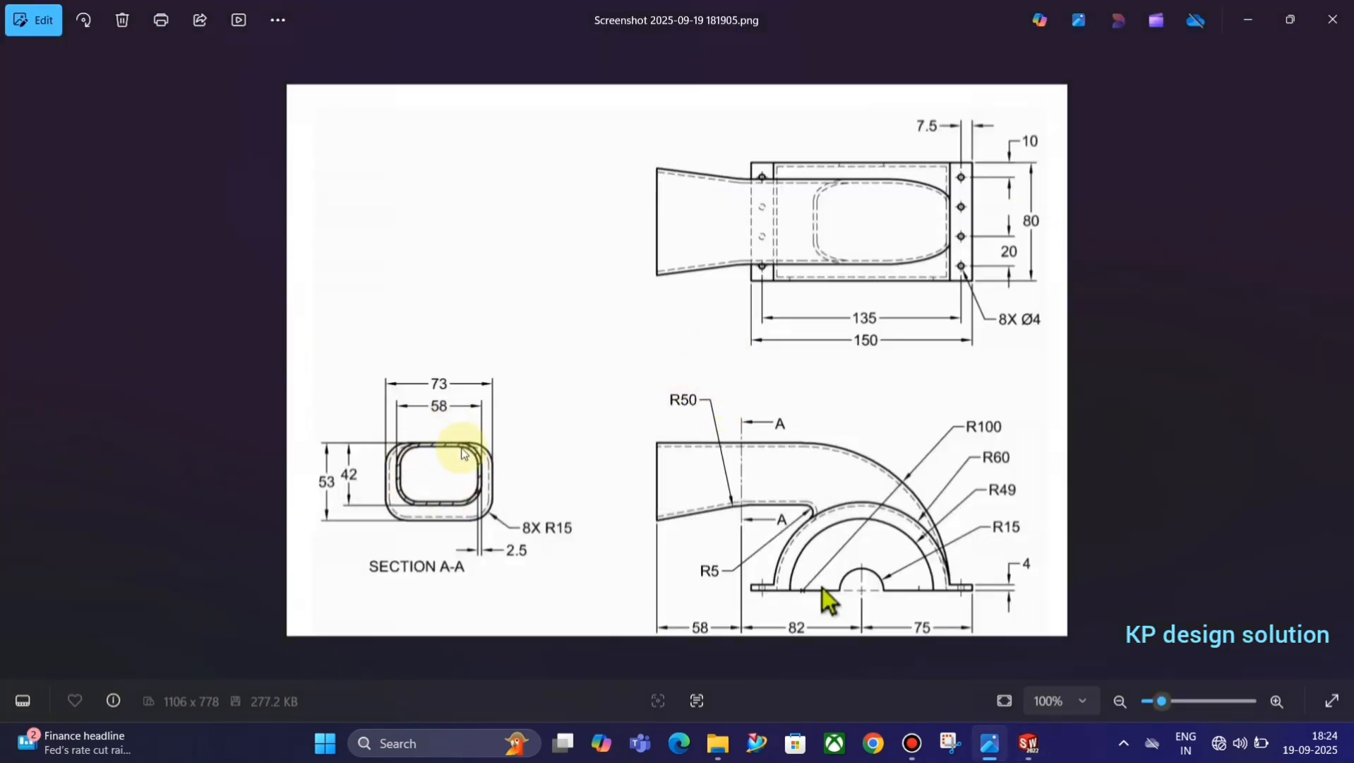
key("alt+Tab")
left_click(131, 57)
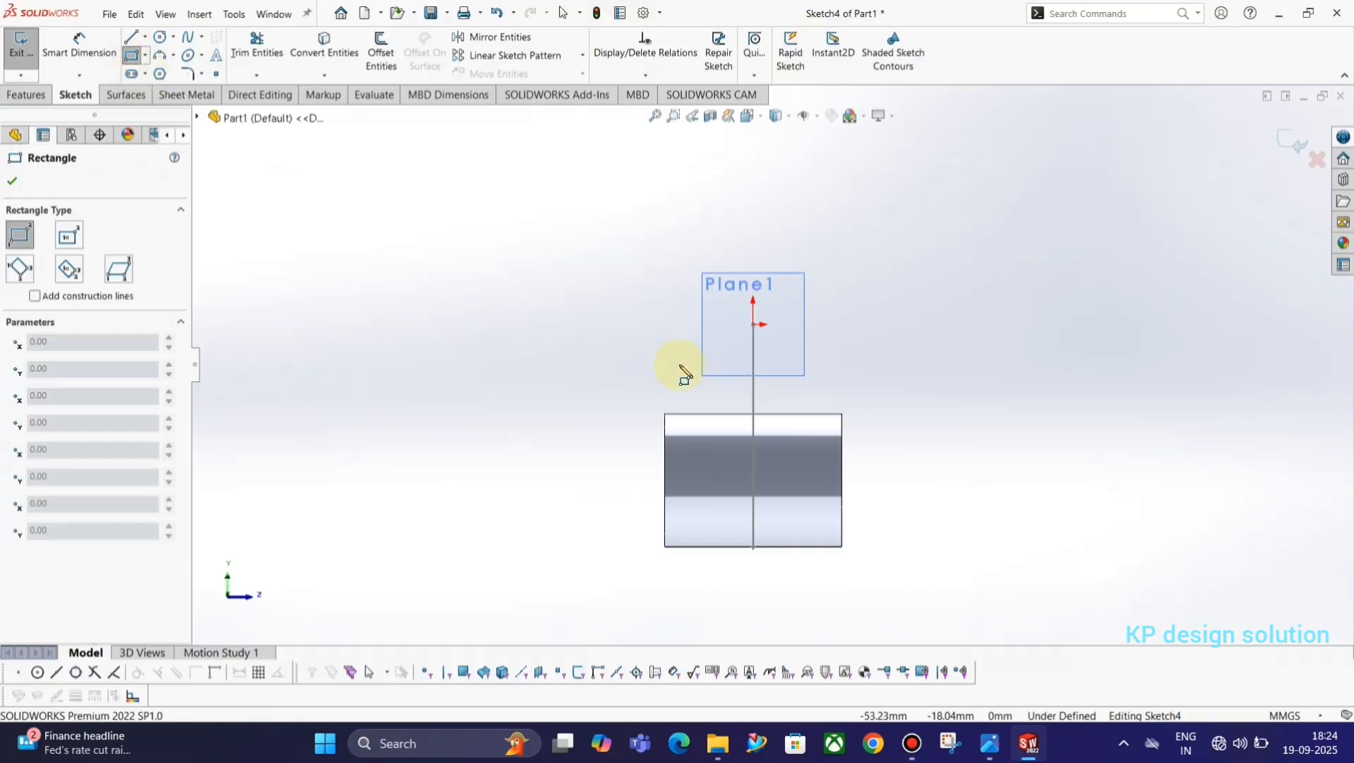
left_click_drag(721, 341, 812, 391)
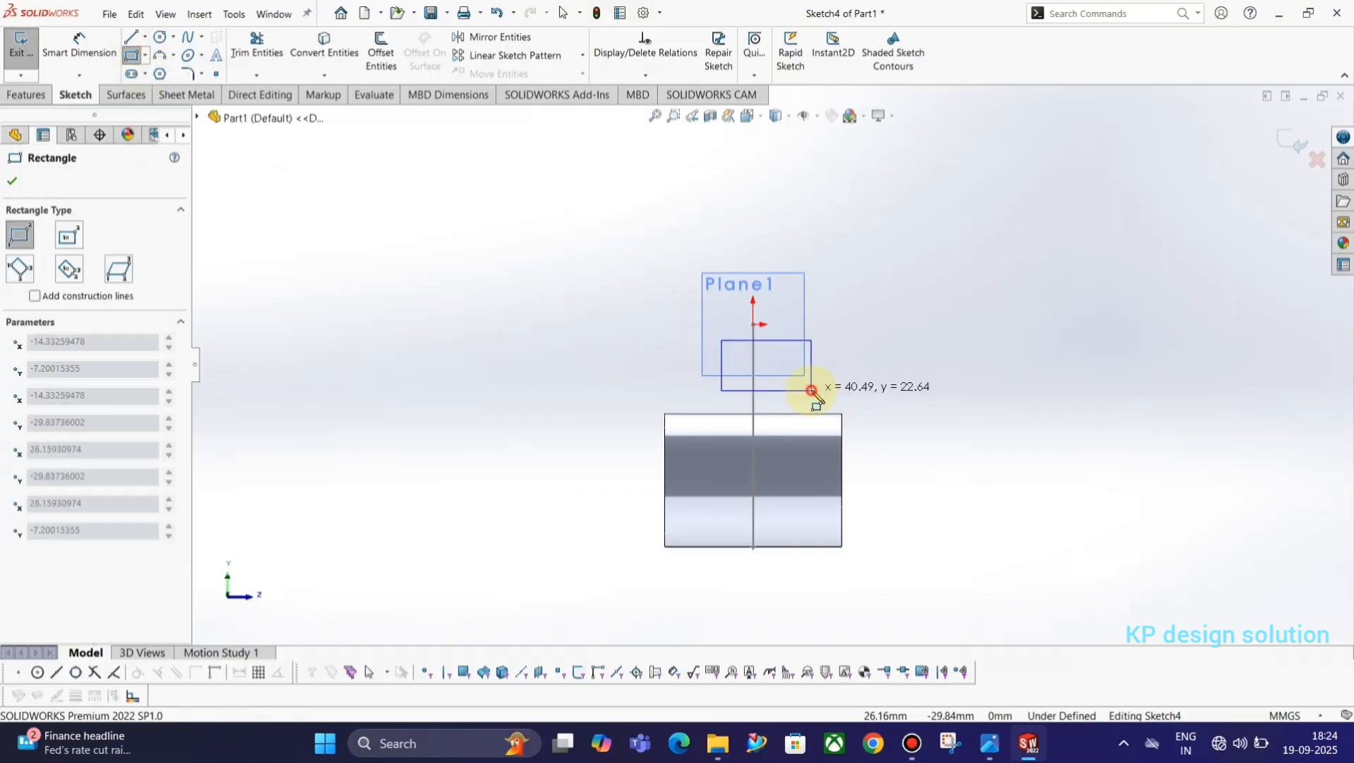
key("Escape")
Sketch a vertical construction line of infinite length through the sketch origin.
left_click(132, 38)
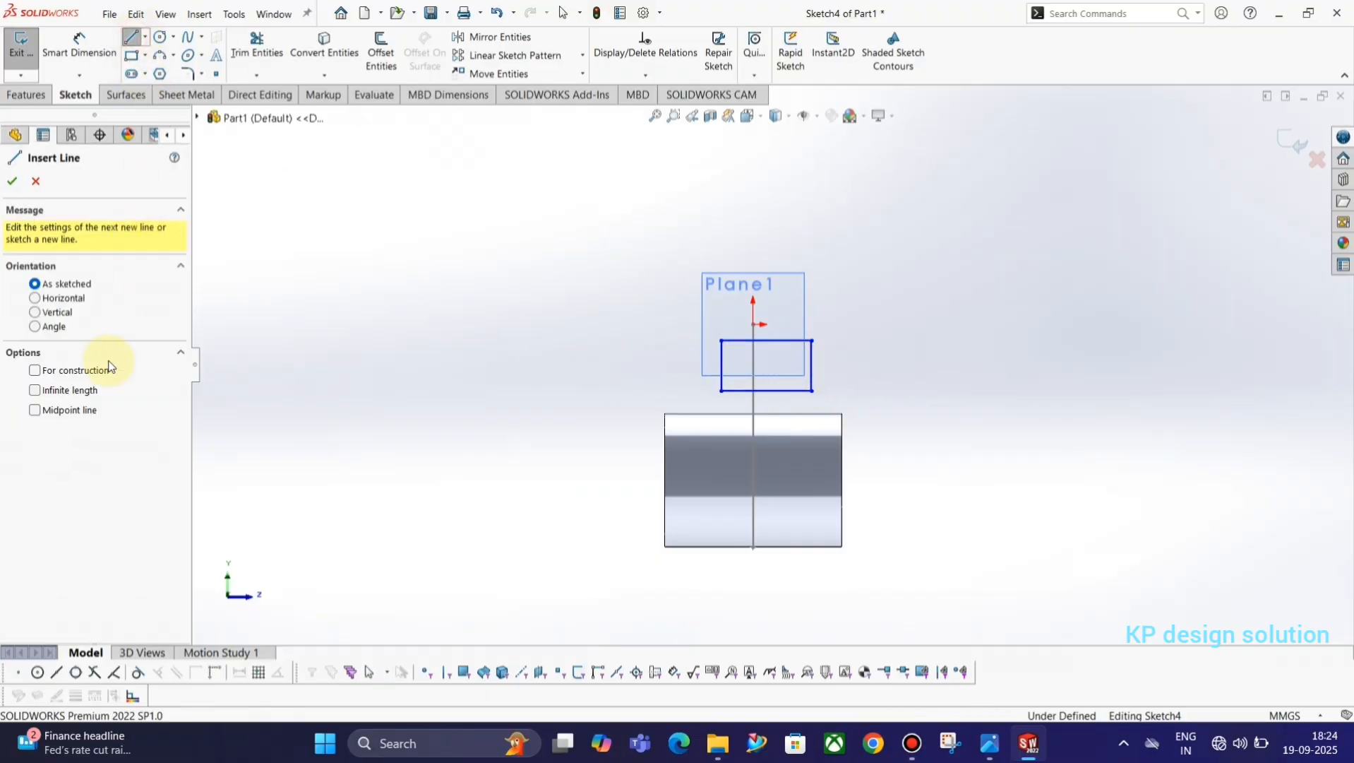
left_click(85, 372)
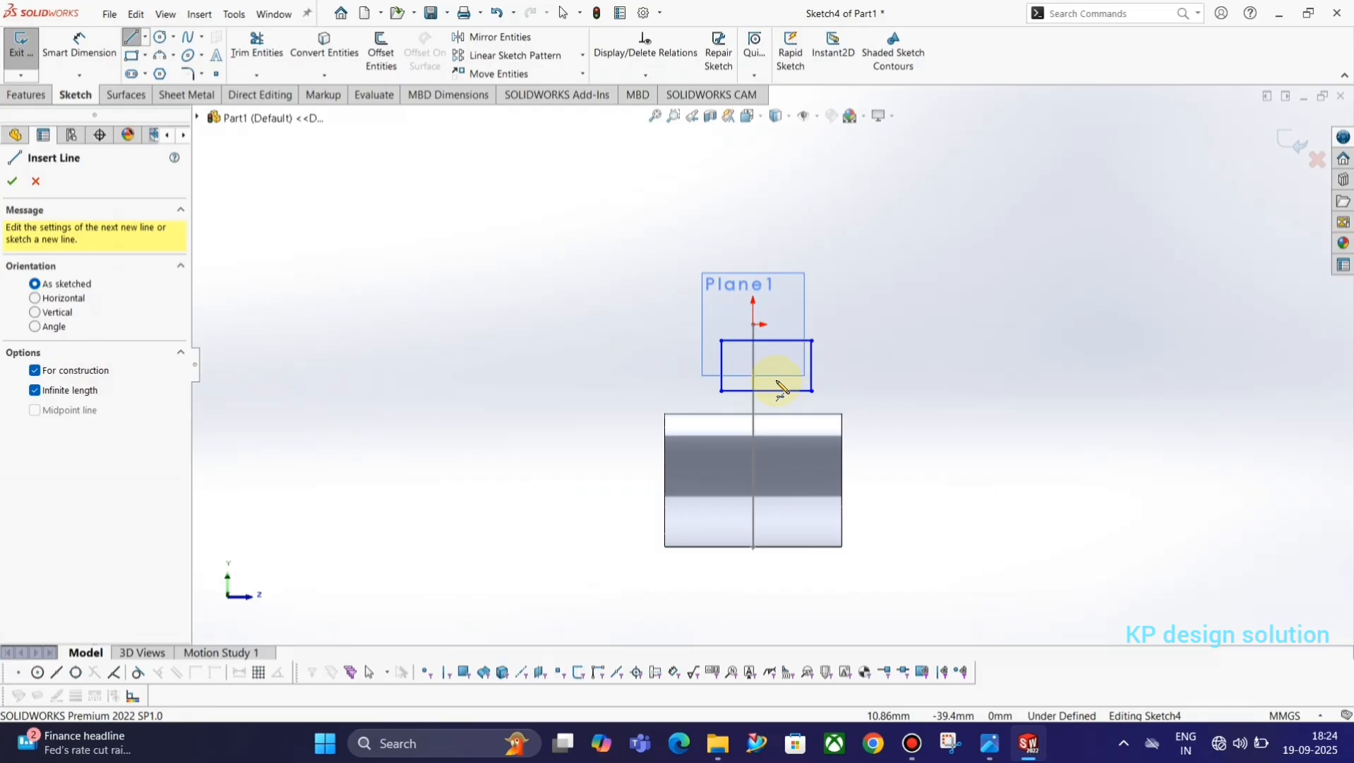
left_click(754, 324)
left_click(754, 258)
key("Escape")
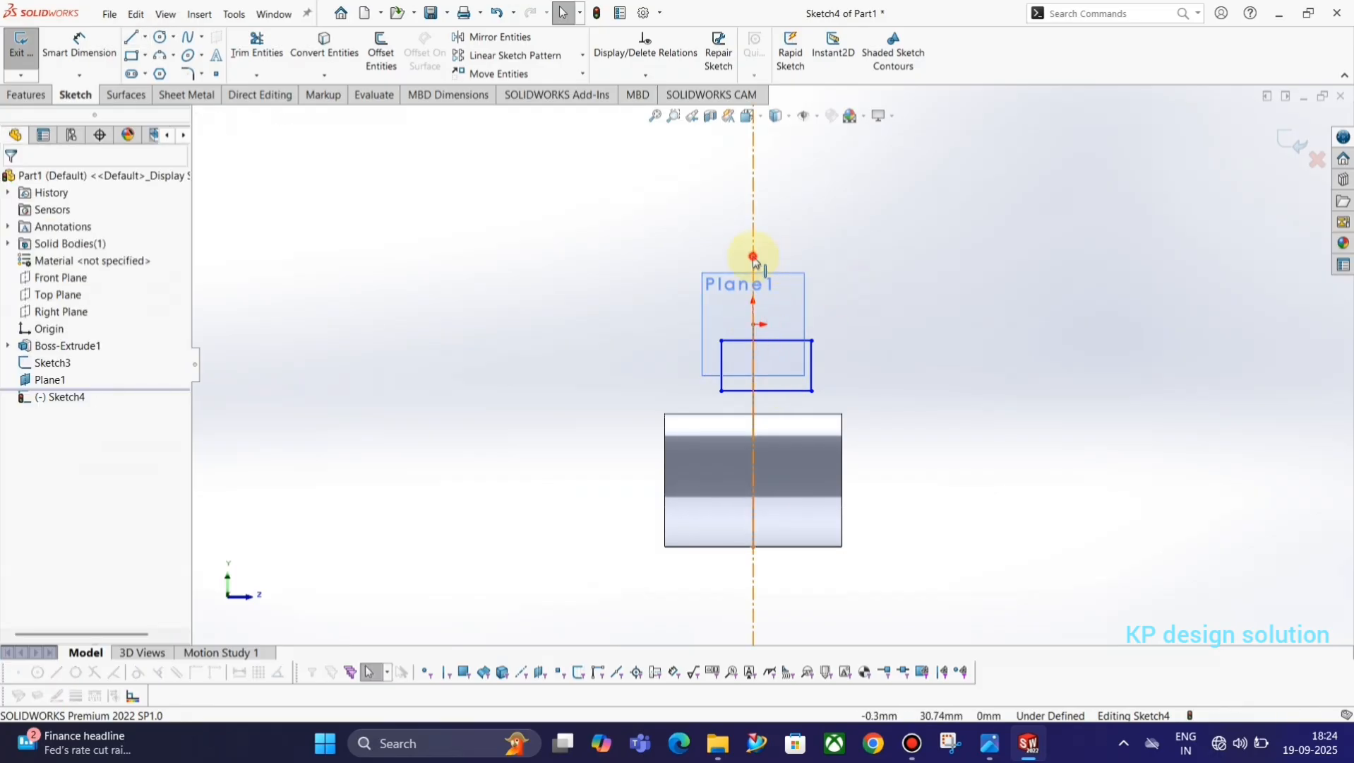
Move the vertical construction line aside and add a coincident relation between it and the free end of the duct's profile line.
left_click_drag(754, 258, 688, 260)
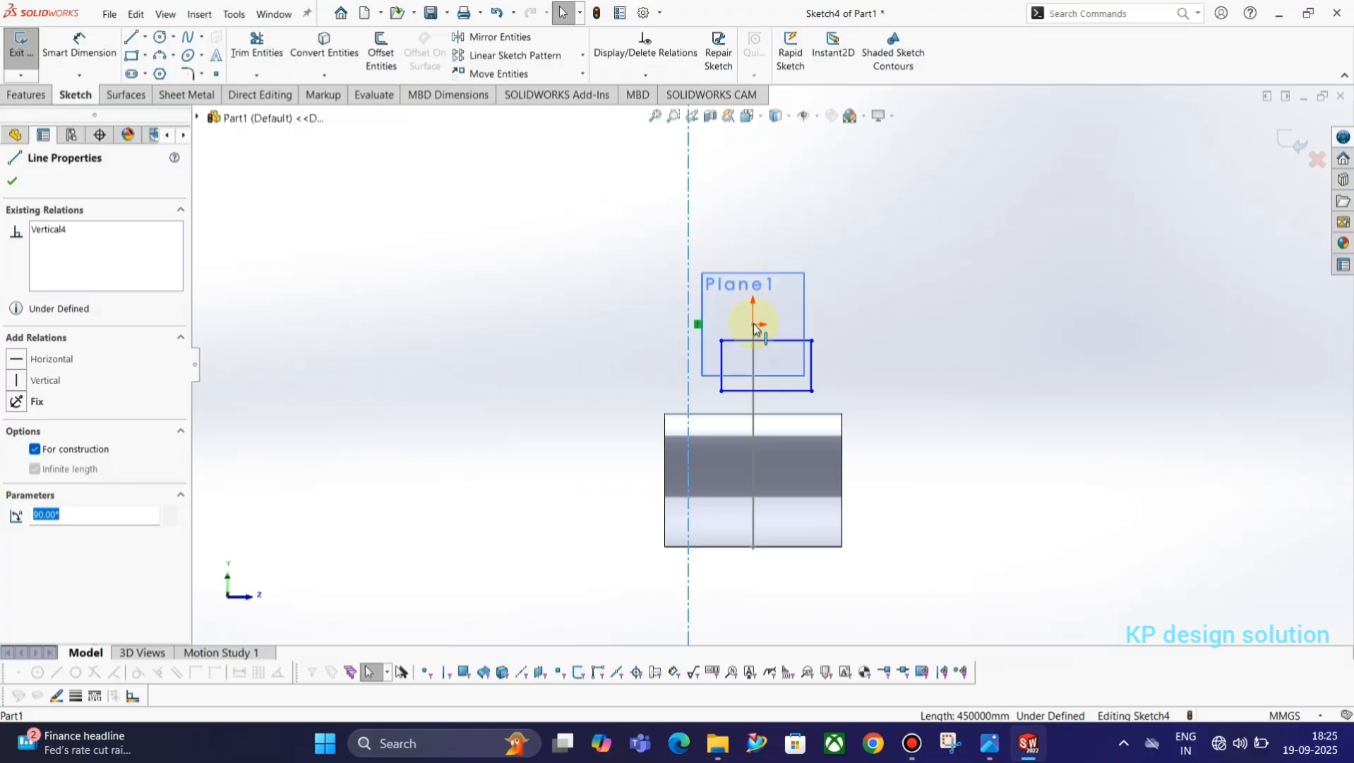
left_click(754, 322)
scroll(755, 324, "down", 8)
mouse_move(778, 387)
middle_mouse_down()
mouse_move(788, 368)
mouse_move(673, 343)
middle_mouse_up()
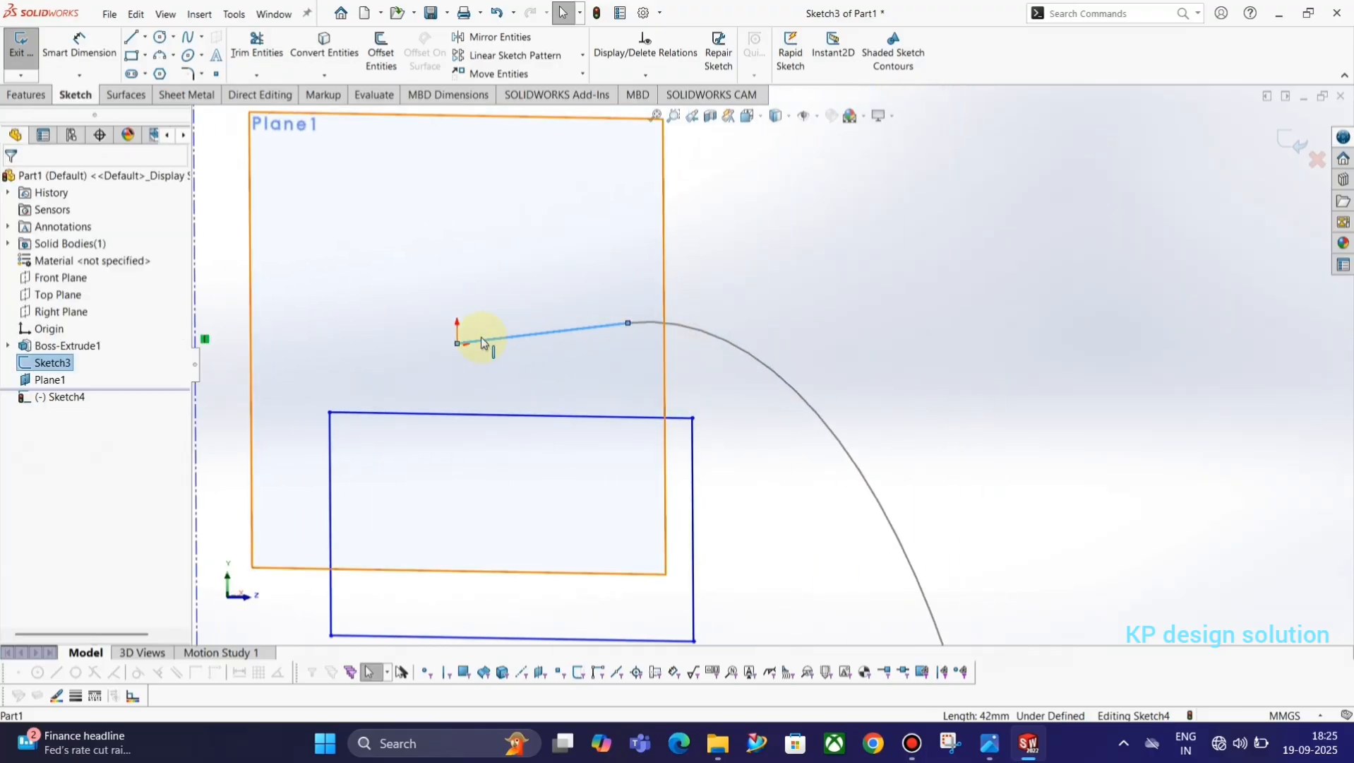
scroll(390, 361, "up", 5)
left_click(389, 361)
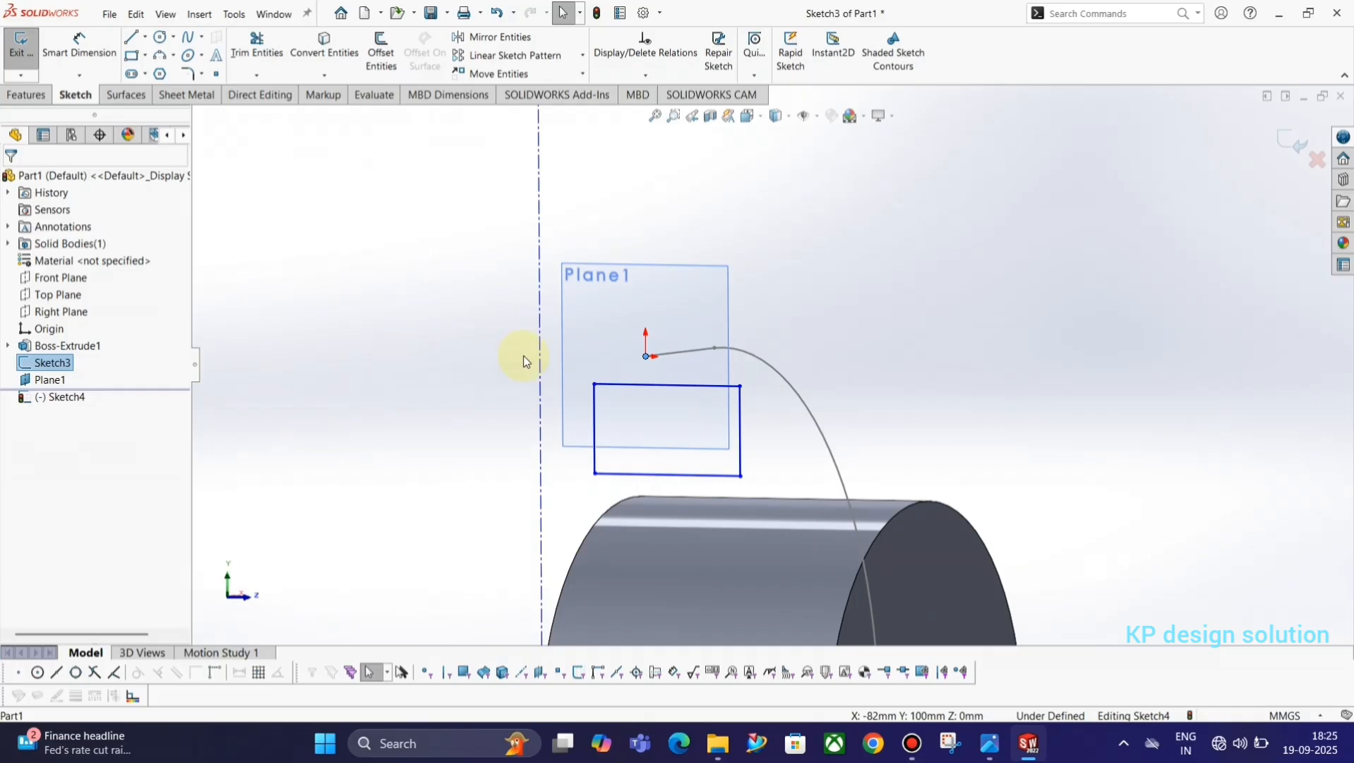
left_click(540, 356)
left_click(646, 356, "ctrl")
left_click(602, 313)
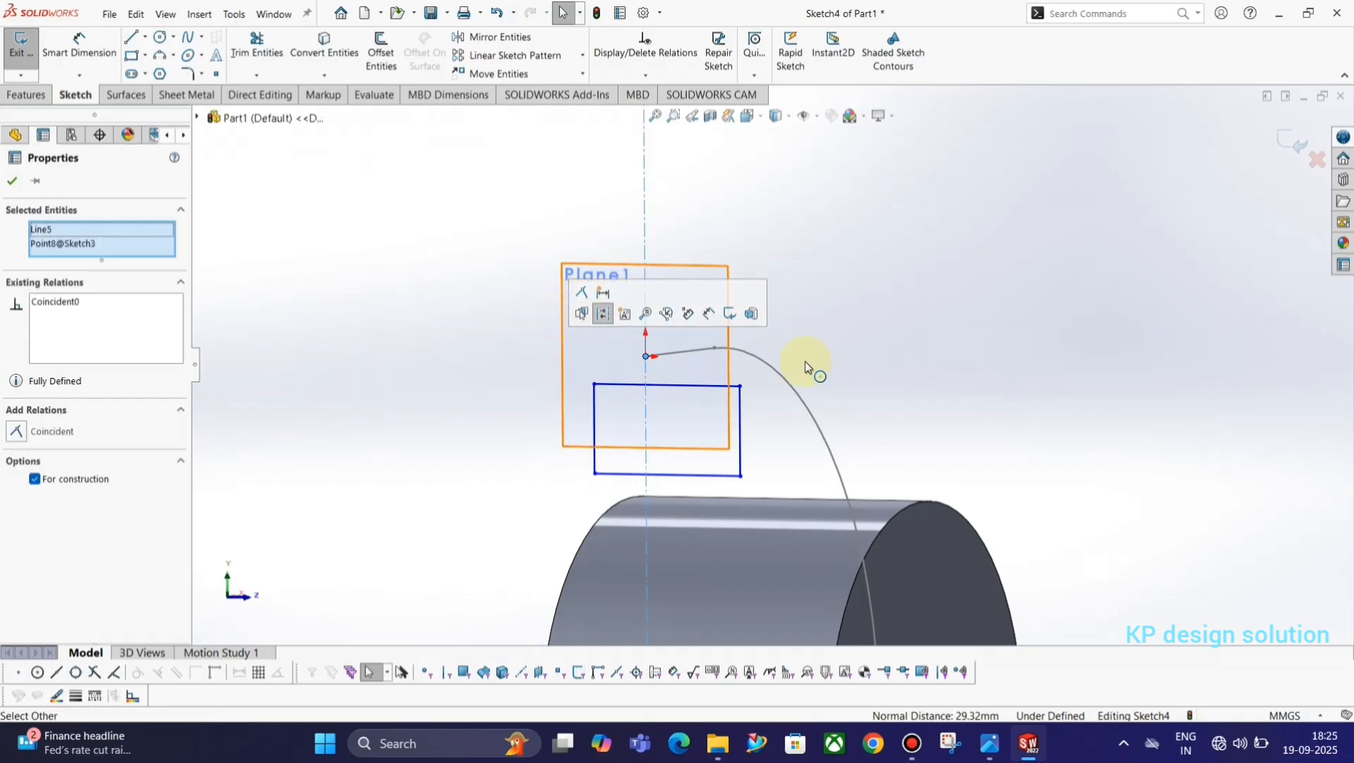
Make the rectangle's two vertical sides symmetric about the vertical construction line.
left_click(978, 345)
key("space")
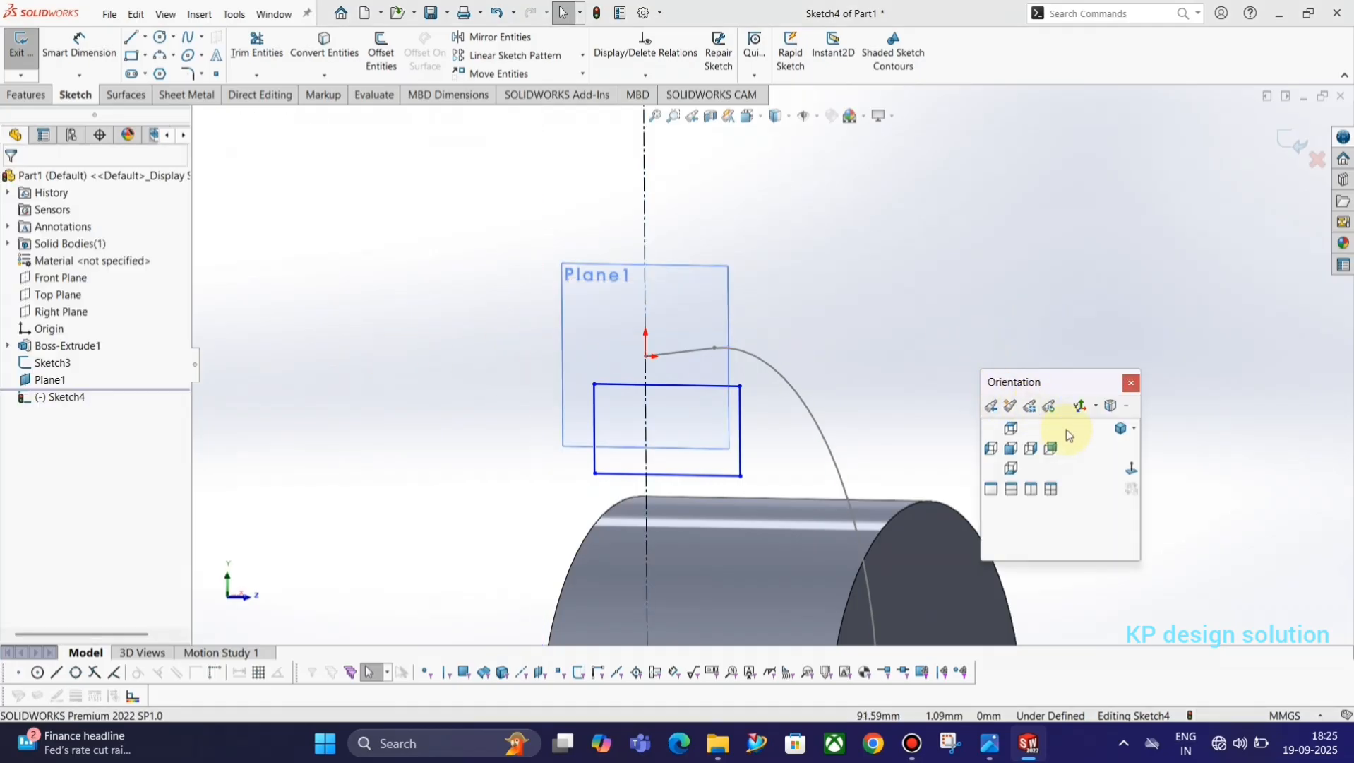
left_click(1132, 468)
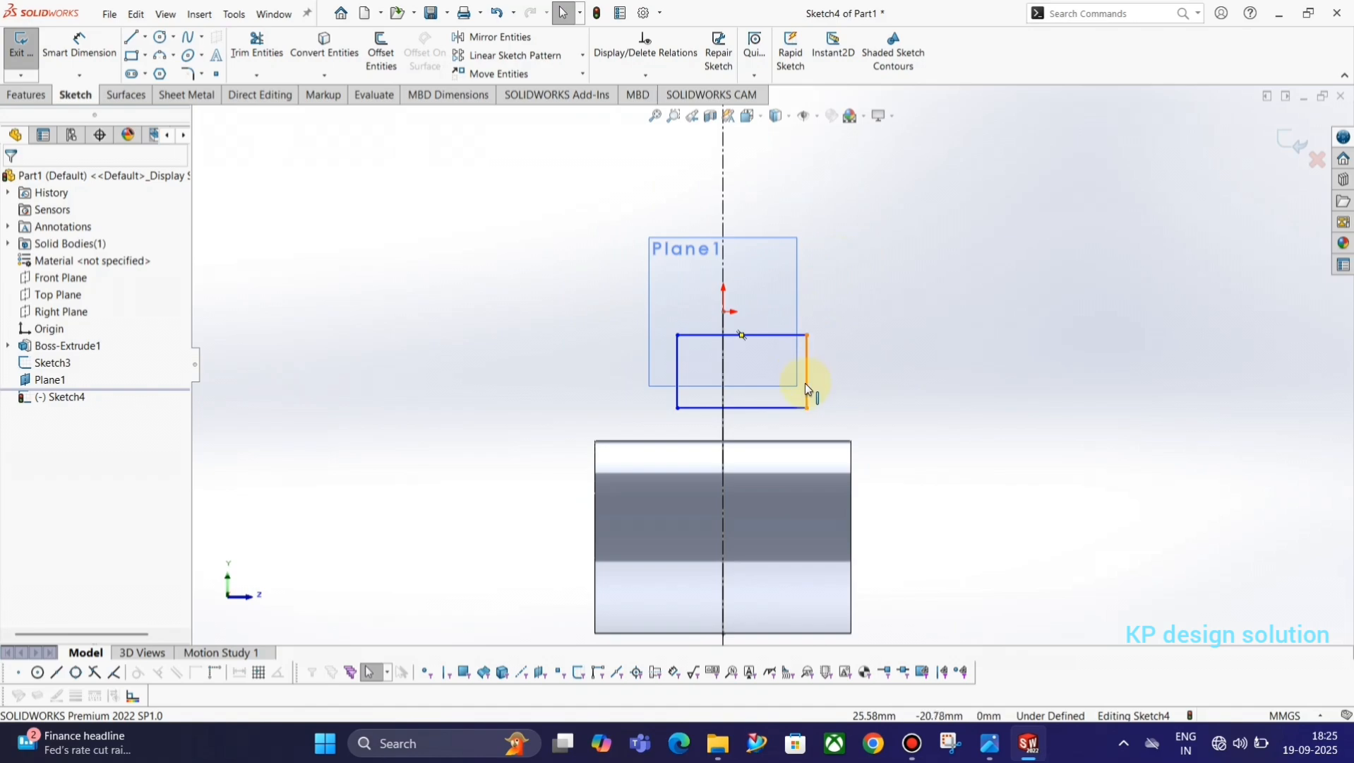
left_click(806, 385)
left_click(678, 395, "ctrl")
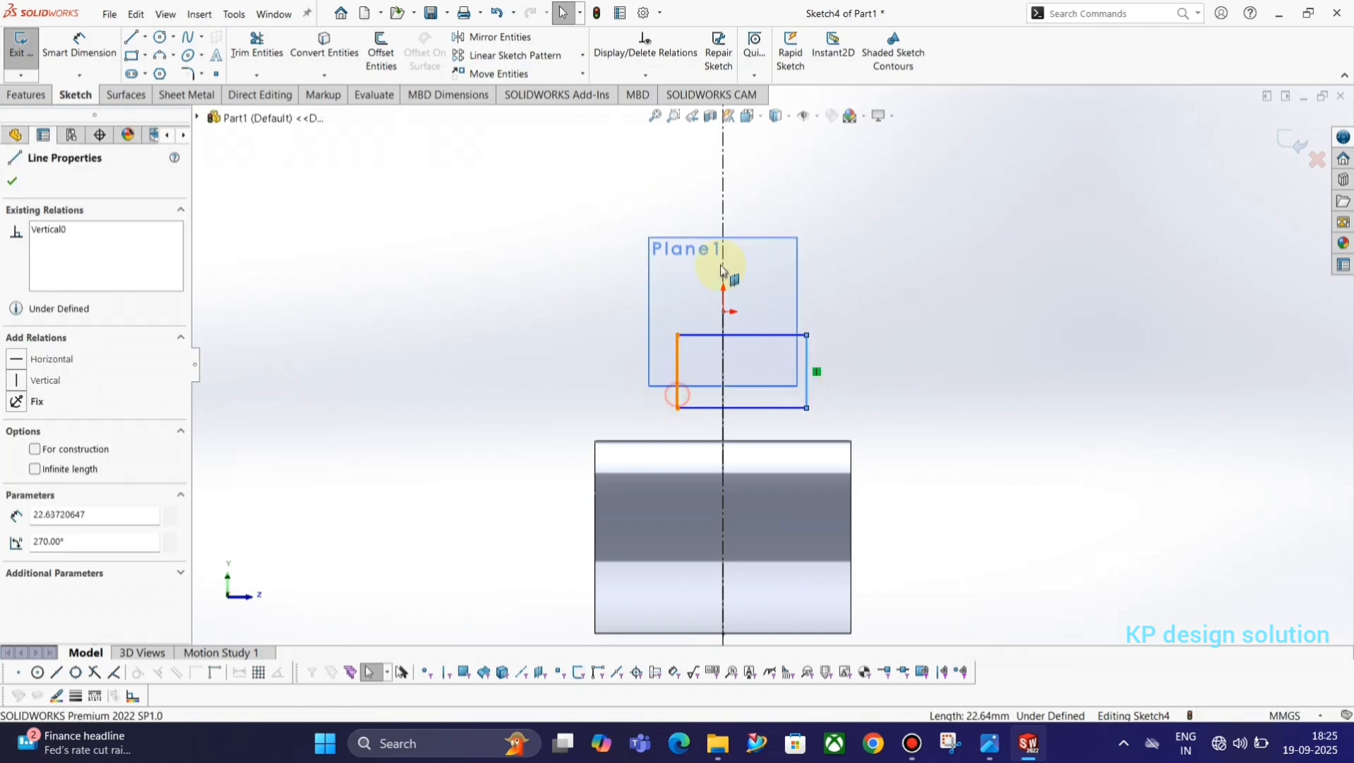
left_click(723, 206, "ctrl")
left_click(852, 136)
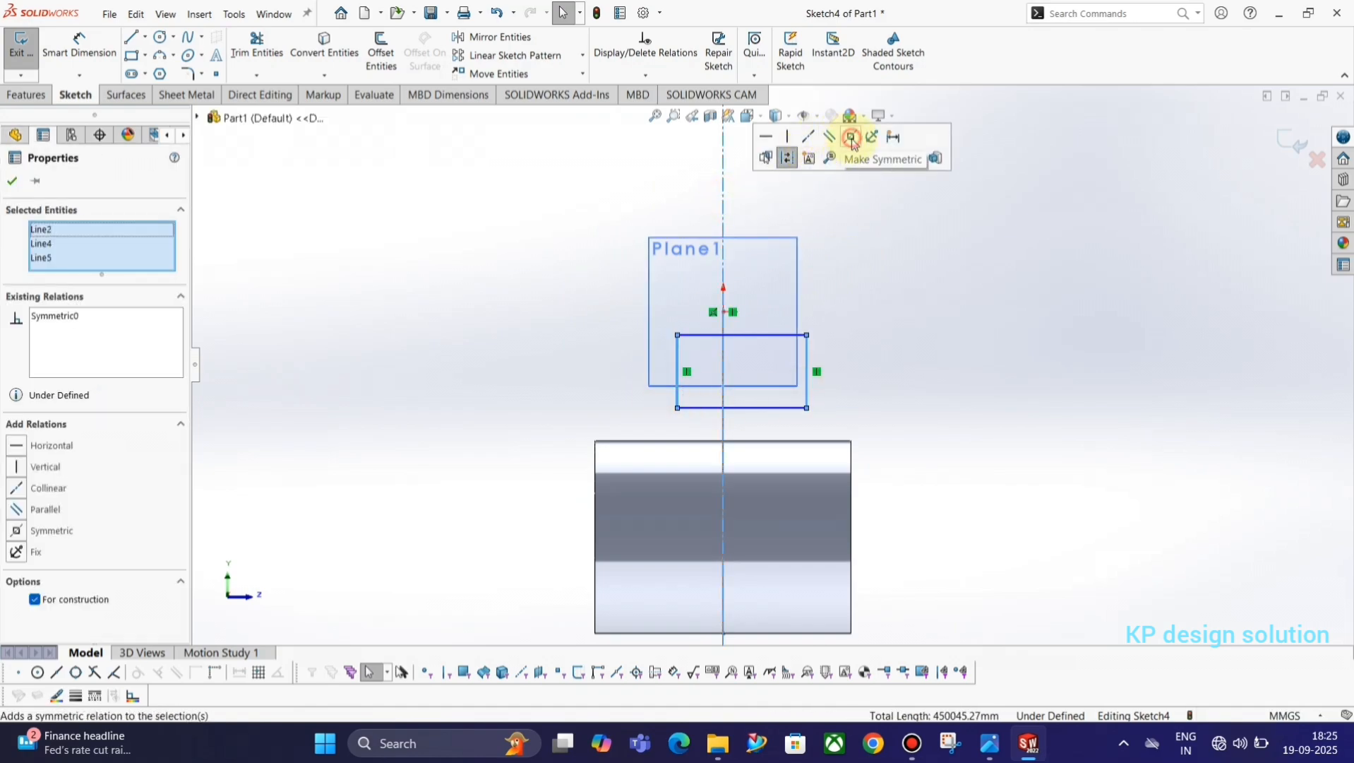
left_click(910, 341)
Check Section A-A in the reference drawing and dimension the rectangle's width between its vertical sides as 58 mm.
key("alt+Tab")
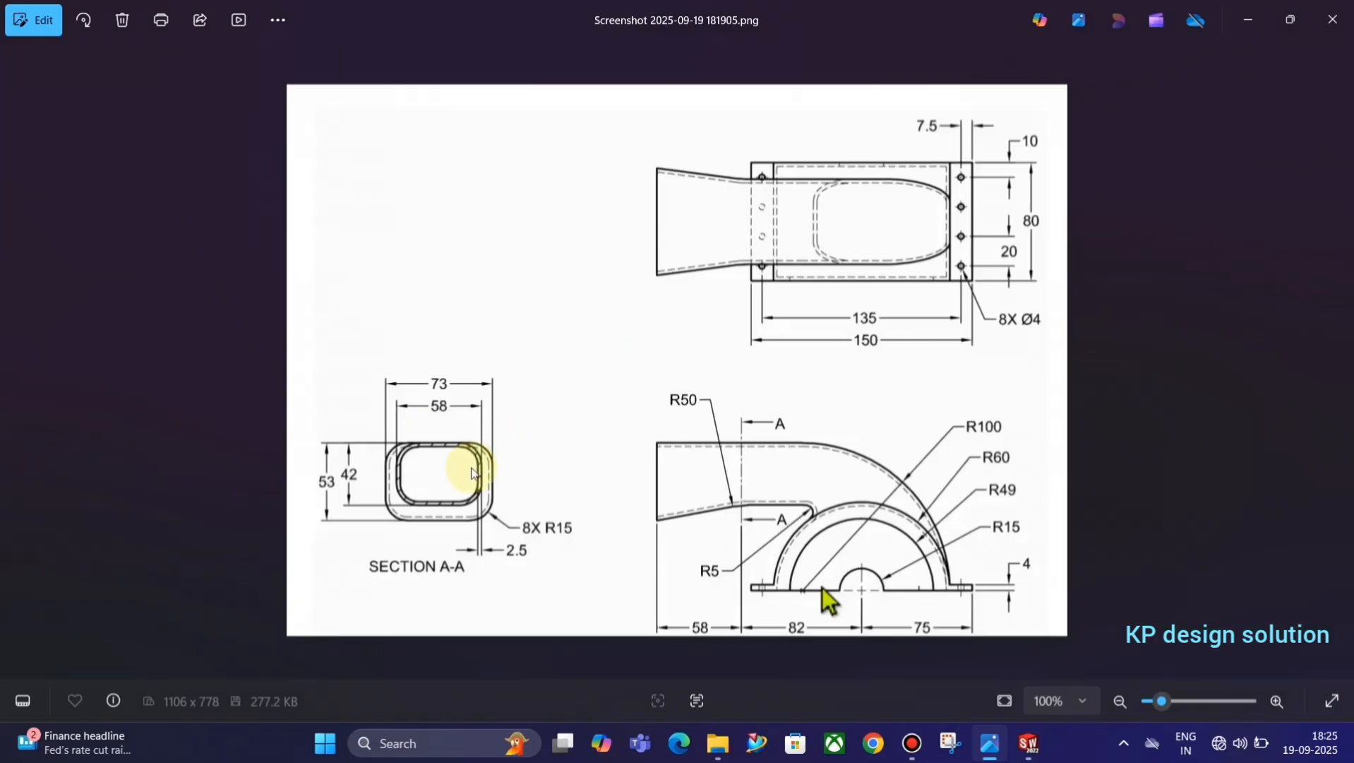
key("alt+Tab")
left_click(79, 46)
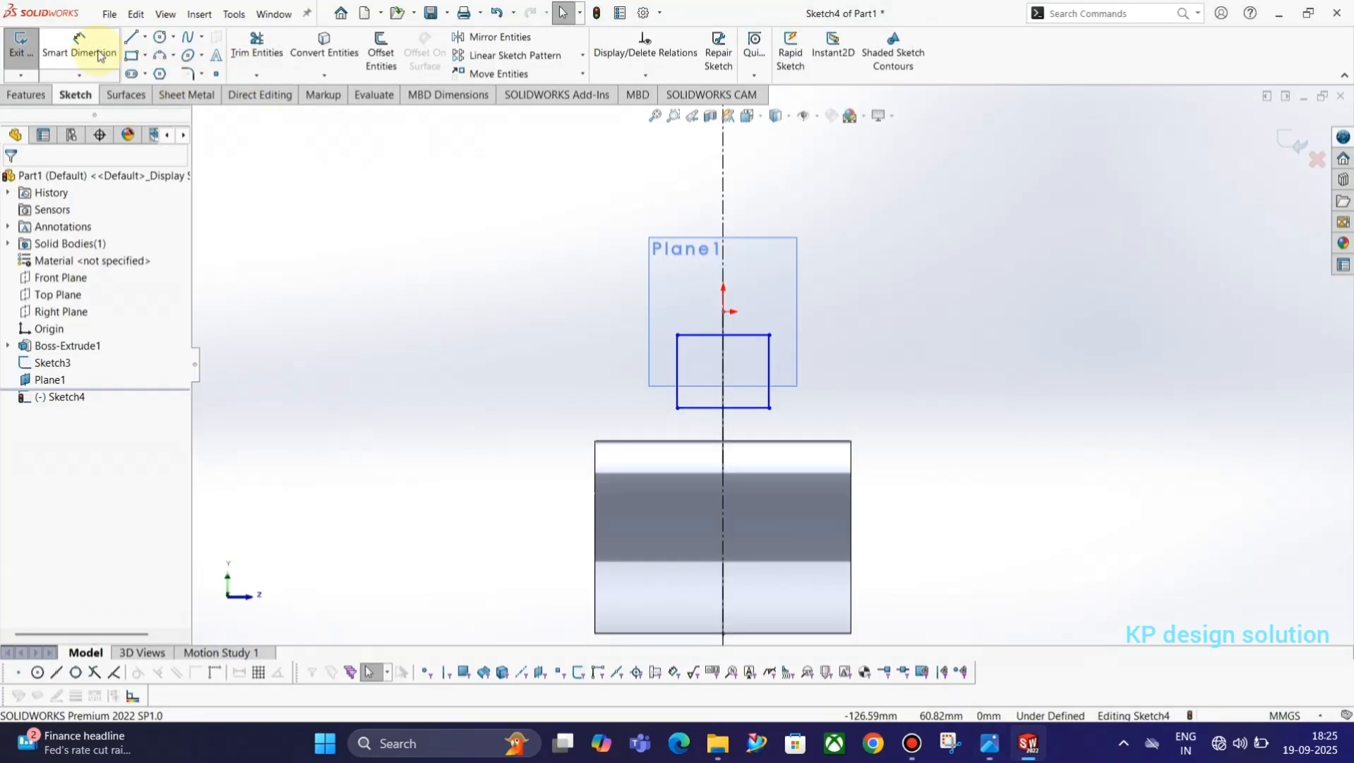
left_click(677, 382)
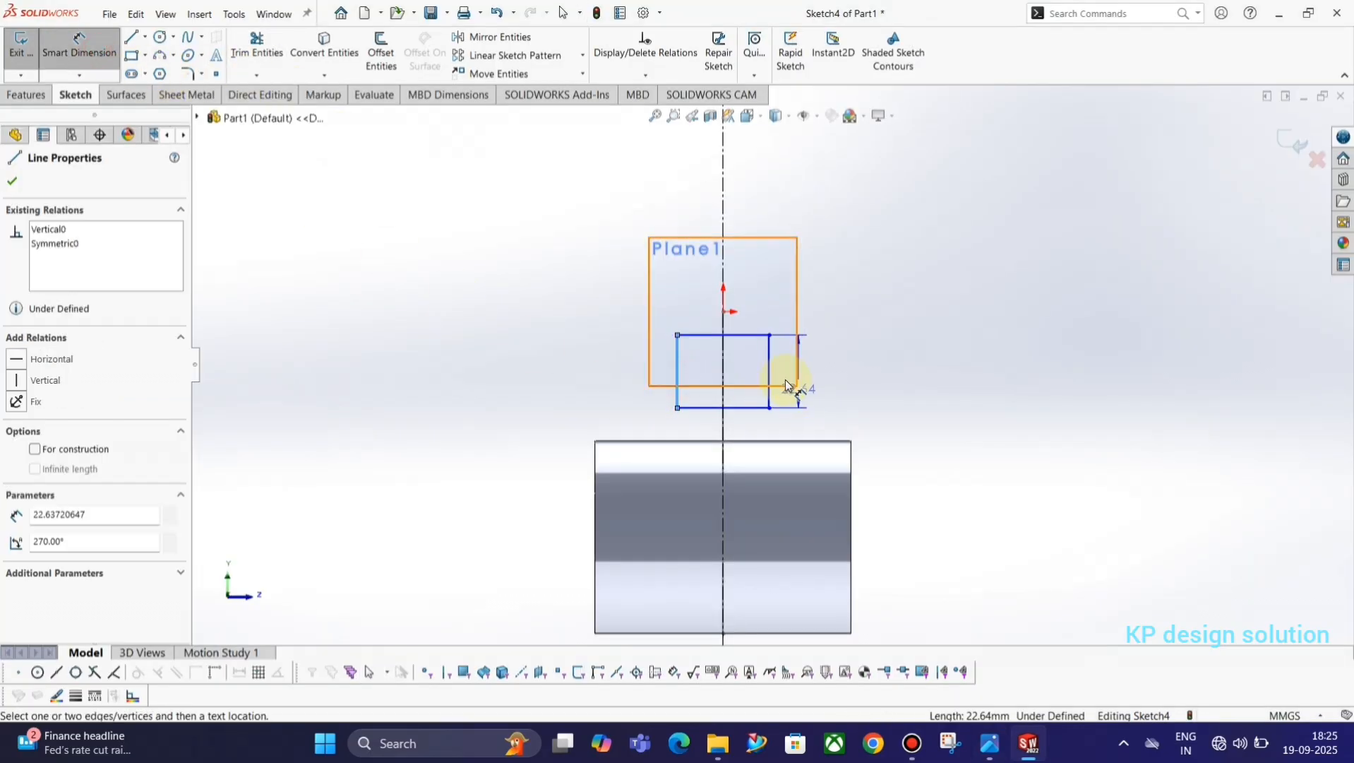
left_click(770, 378)
left_click(741, 206)
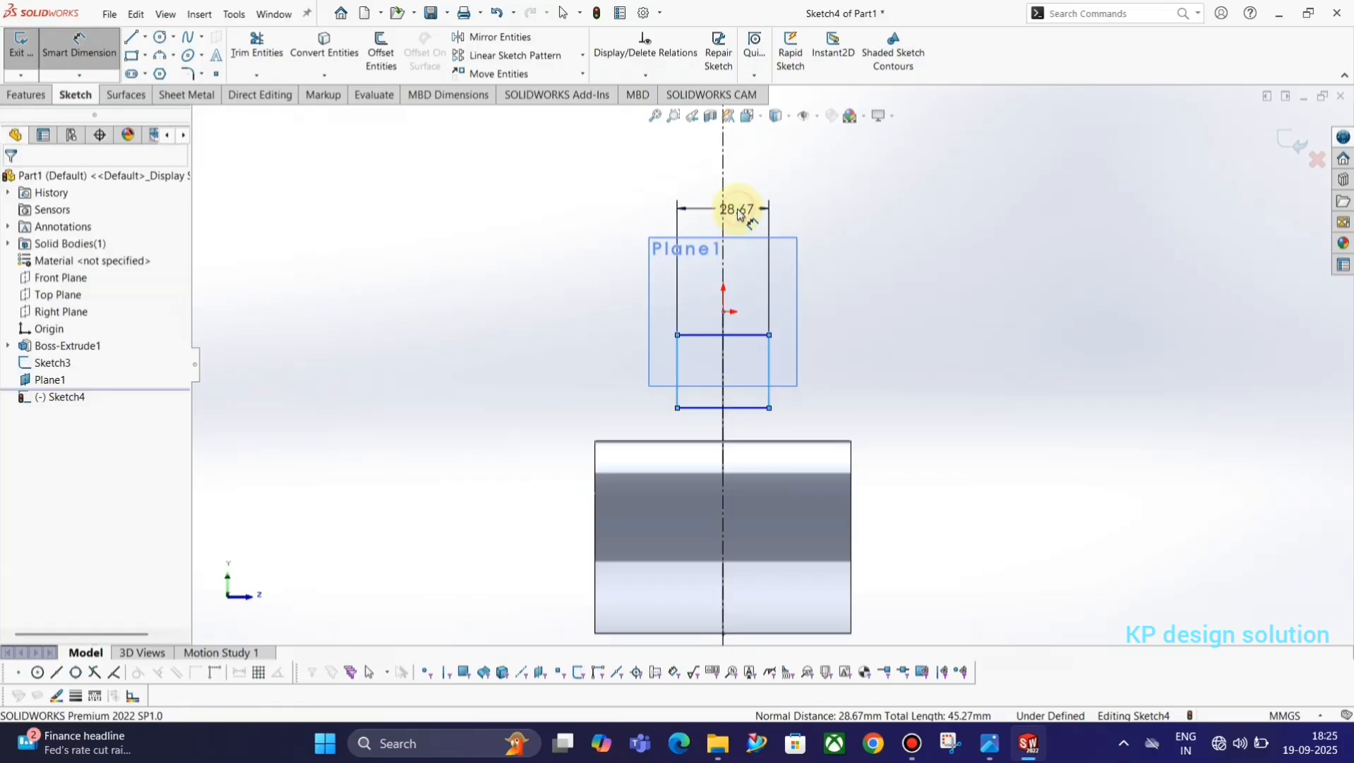
key("Return")
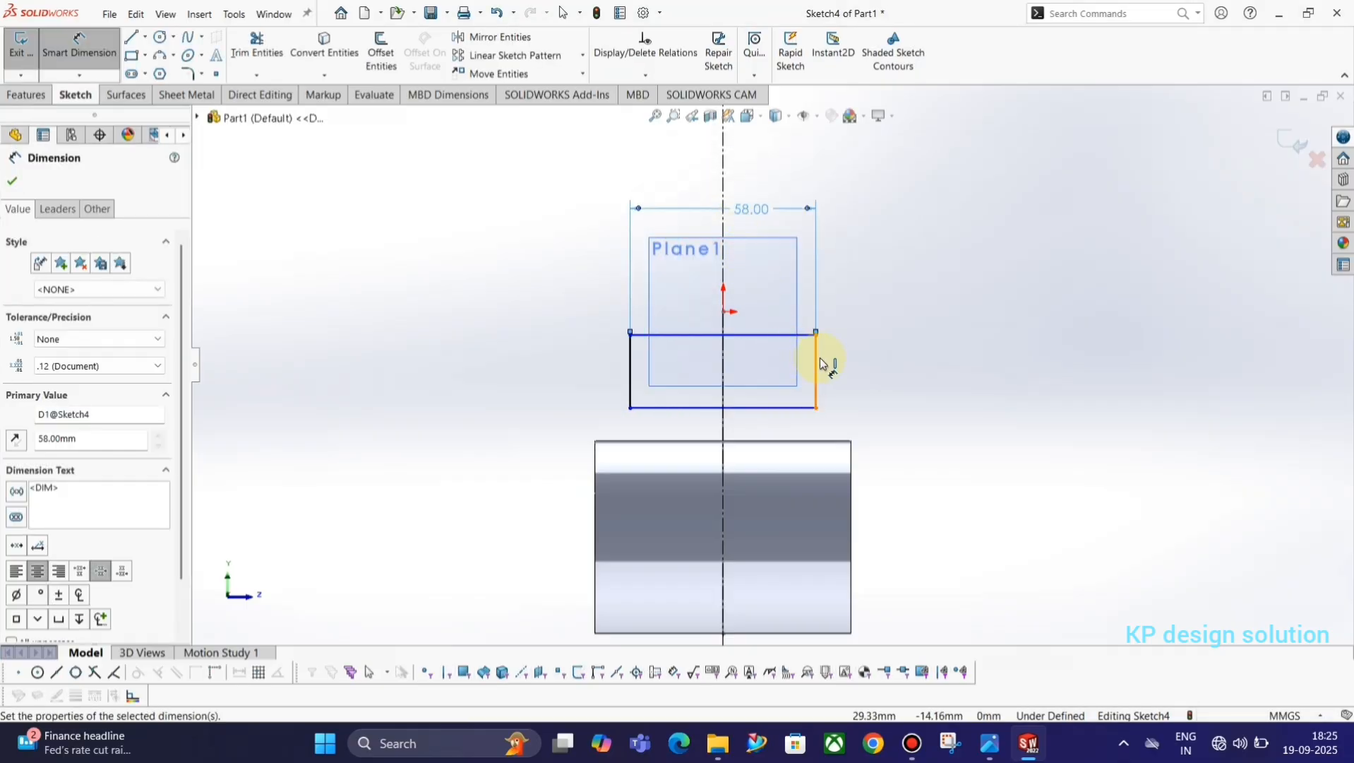
Check the section height in the reference drawing and dimension the rectangle's height between its horizontal sides as 42 mm.
key("alt+Tab")
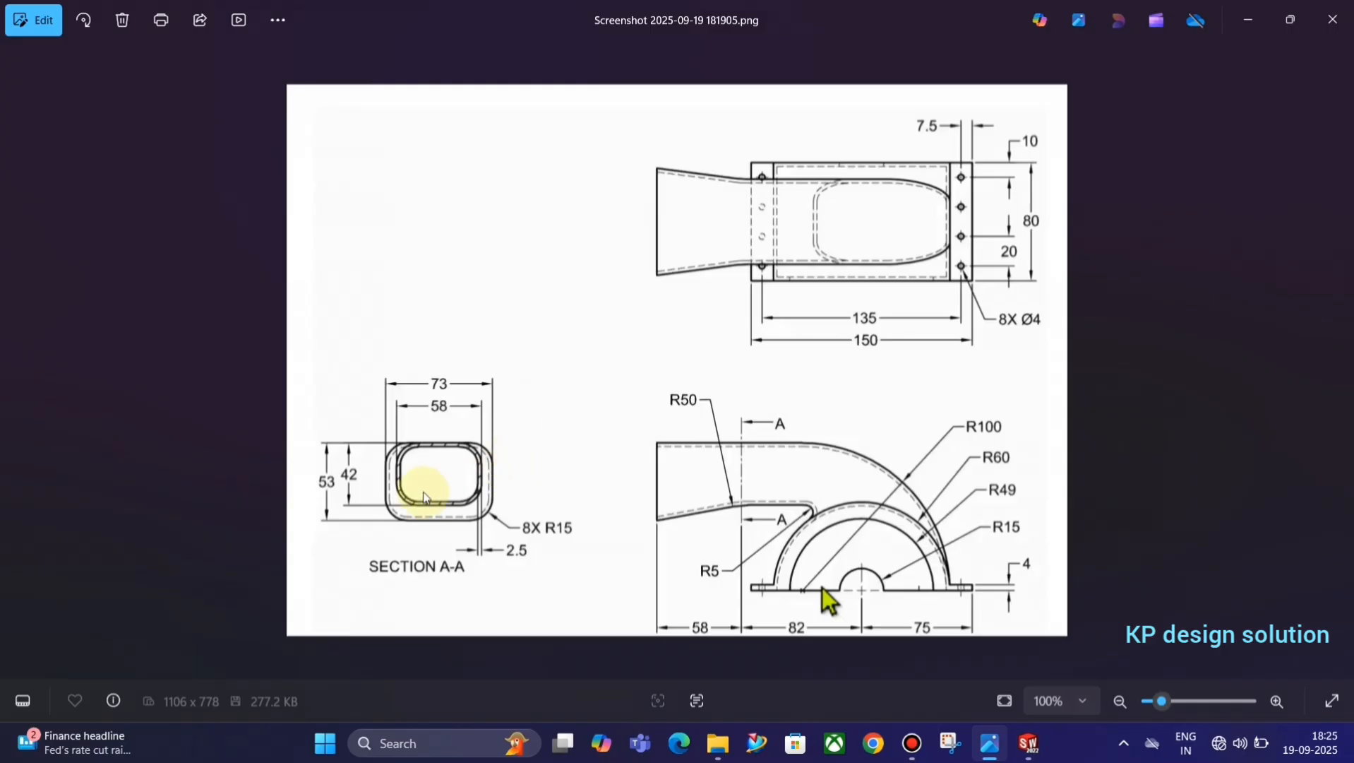
key("alt+Tab")
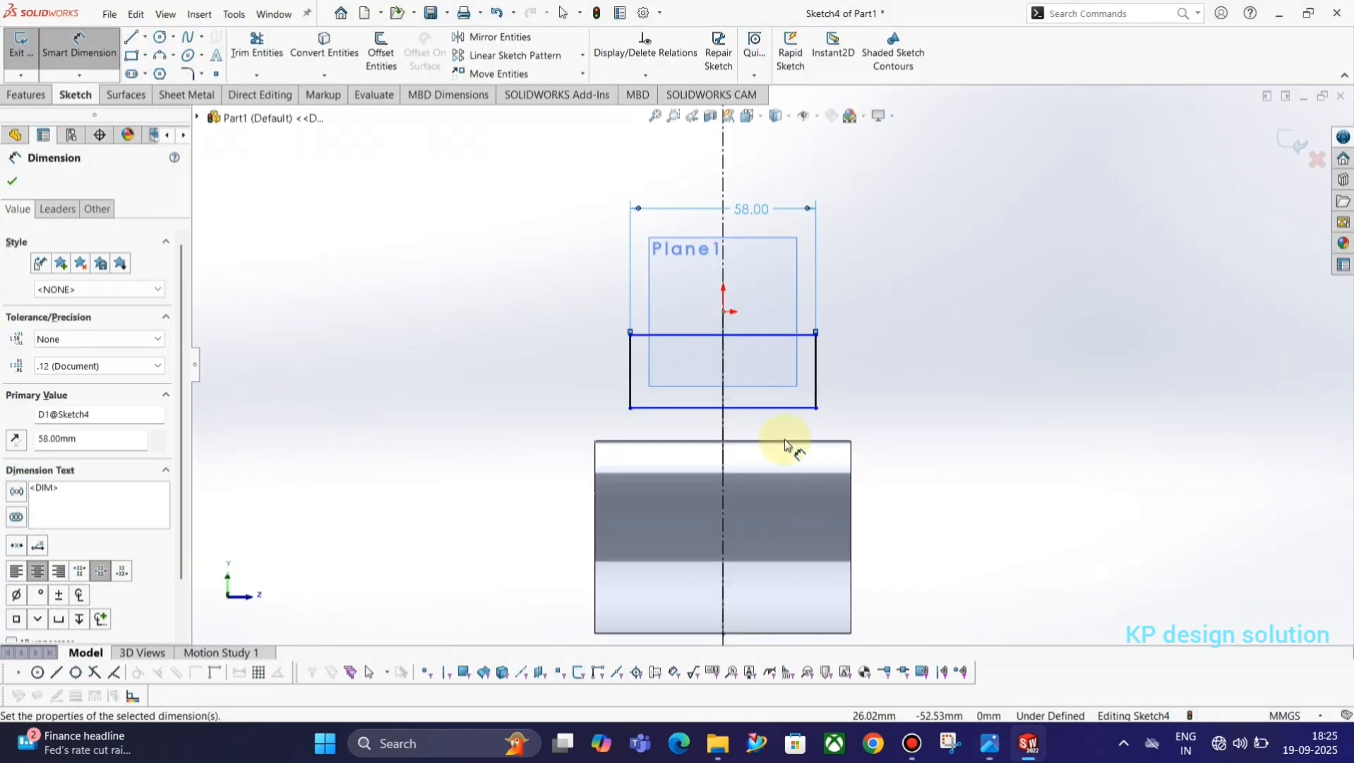
left_click(782, 407)
left_click(790, 337)
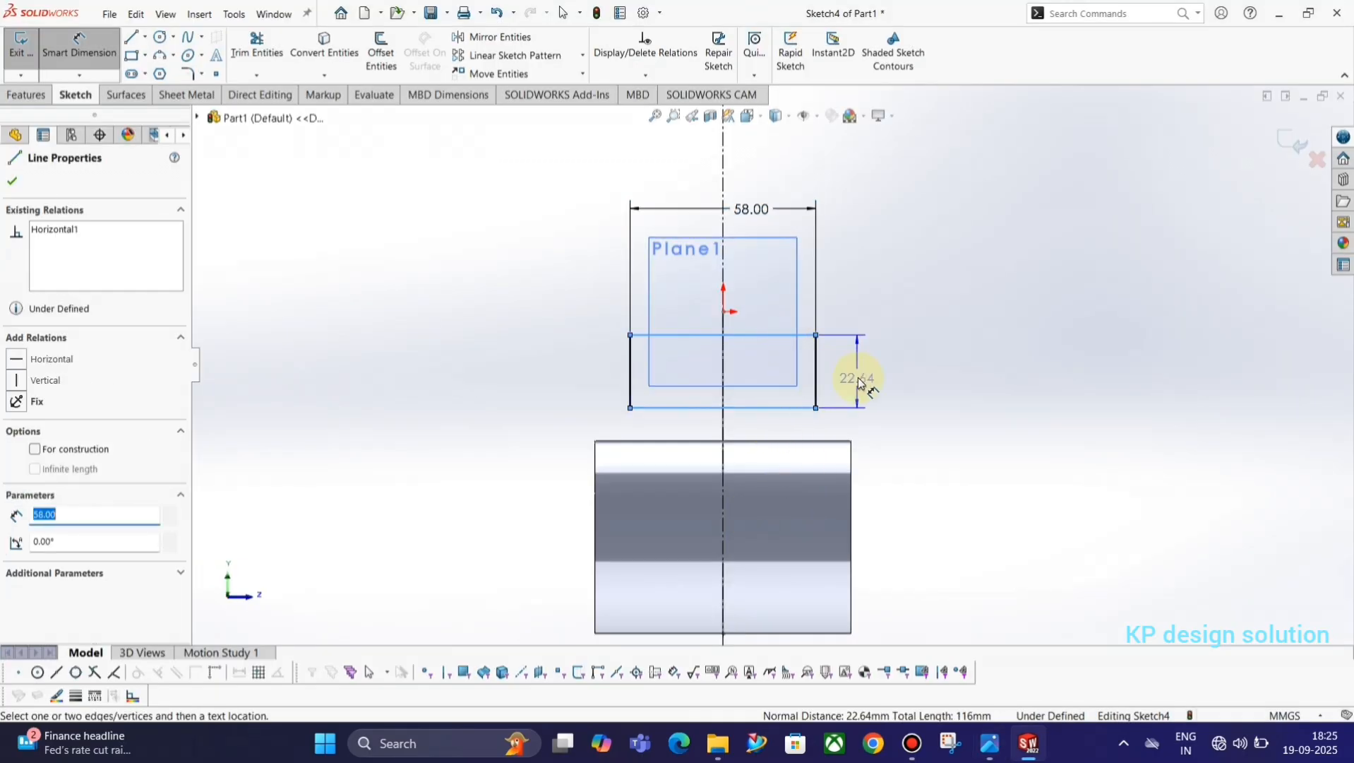
left_click(860, 378)
type("42")
key("Return")
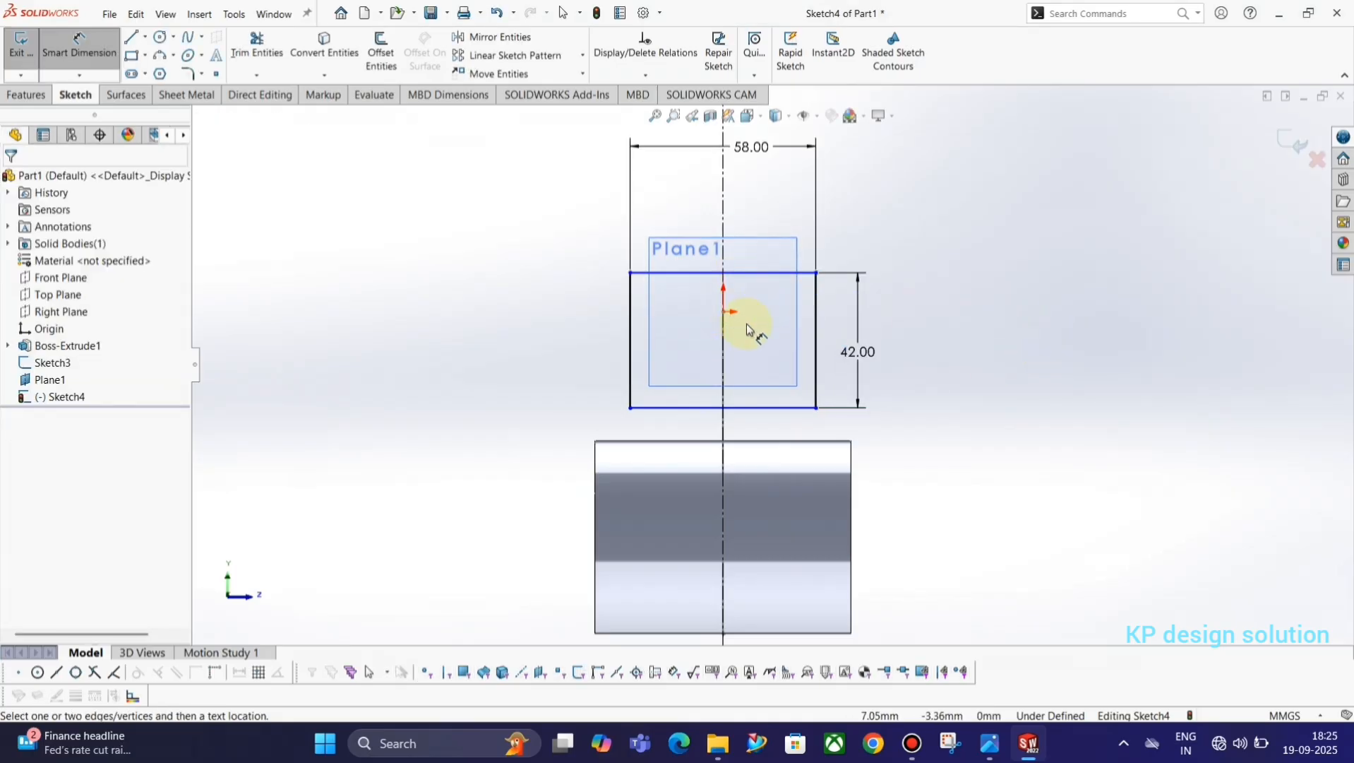
Add a coincident relation between the rectangle's upper edge and the free end of the duct's profile line.
mouse_move(746, 324)
middle_mouse_down()
mouse_move(709, 349)
mouse_move(642, 342)
middle_mouse_up()
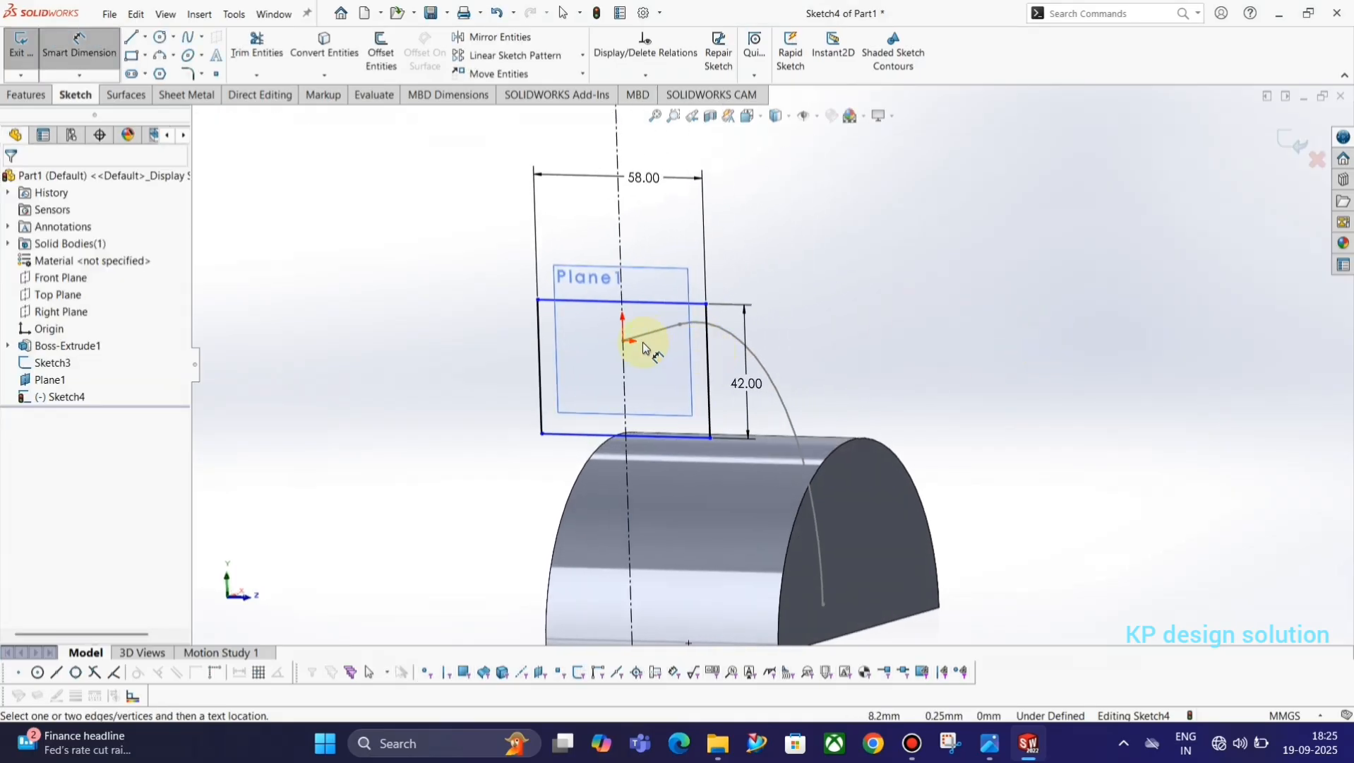
scroll(643, 342, "down", 4)
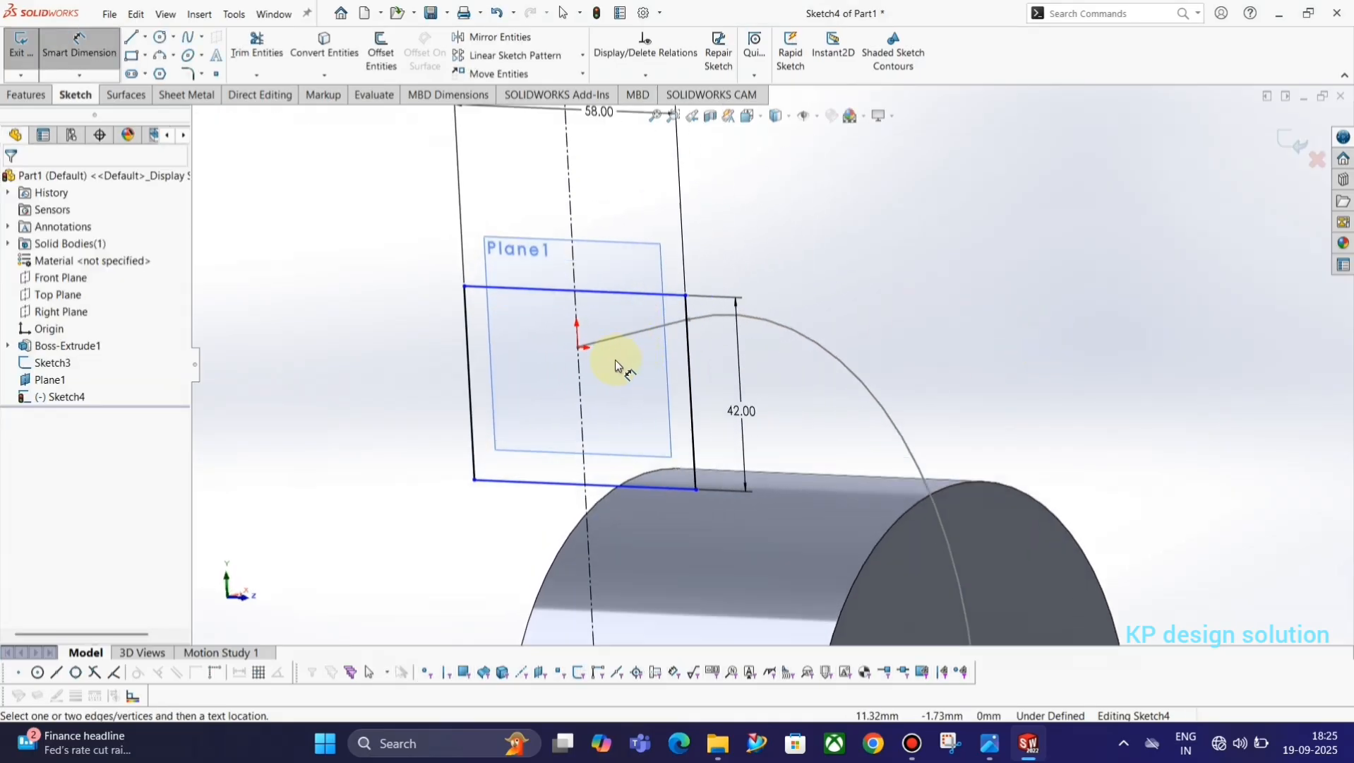
left_click(607, 278)
key("Escape")
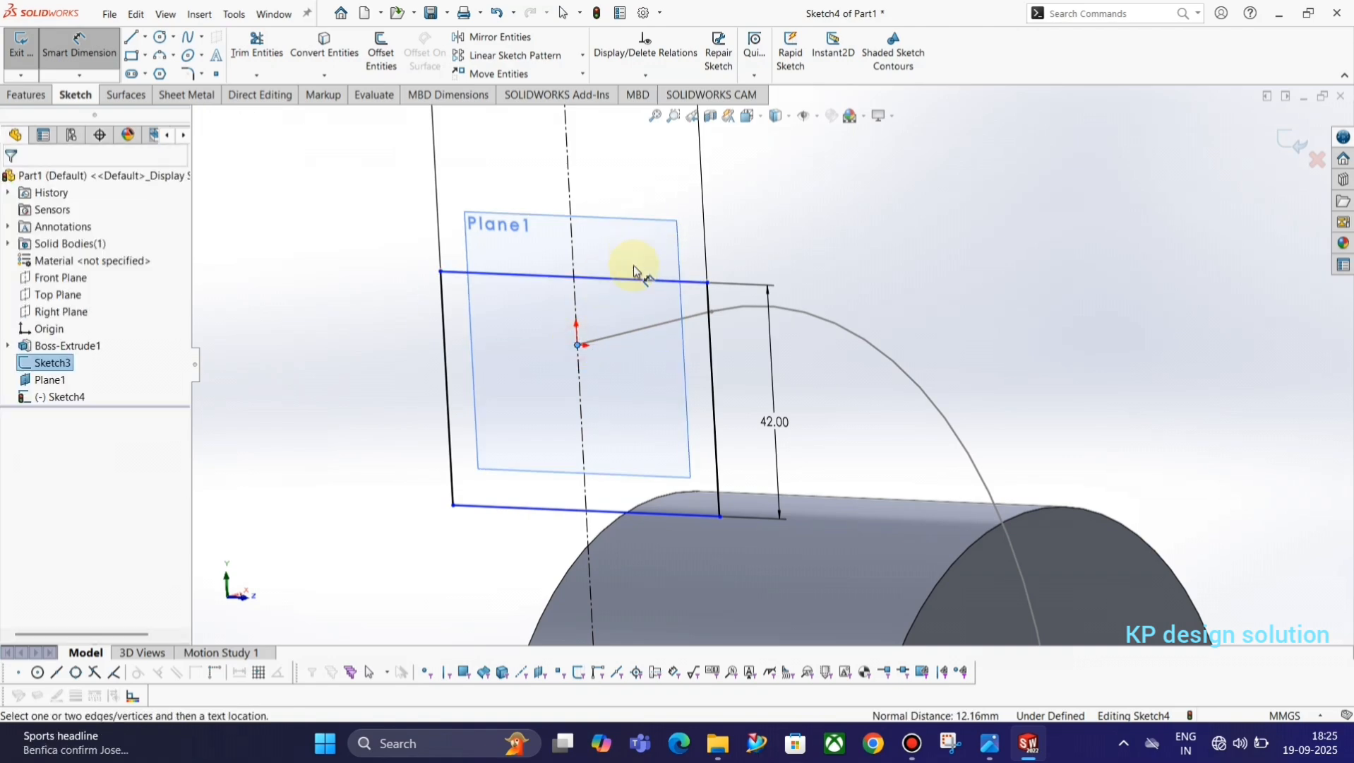
key("Escape")
key("Escape")
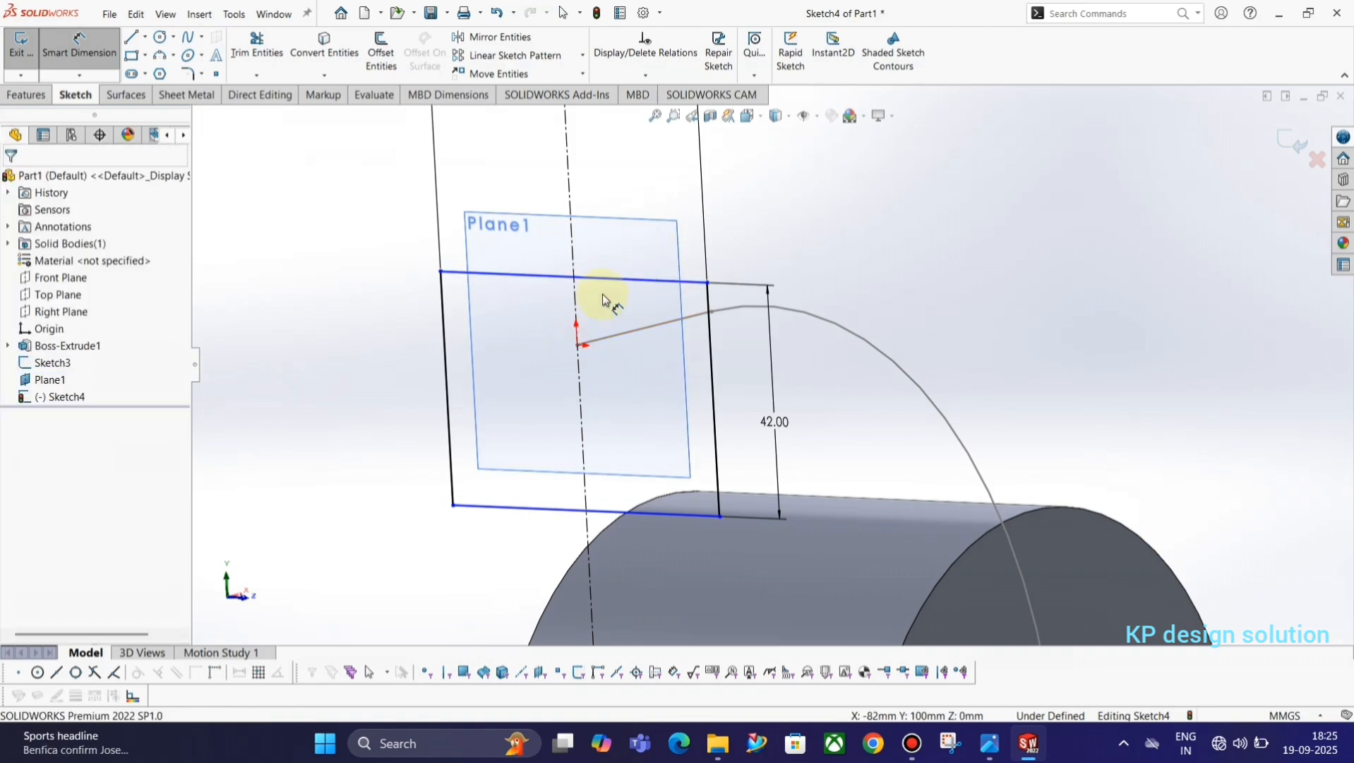
left_click(577, 345)
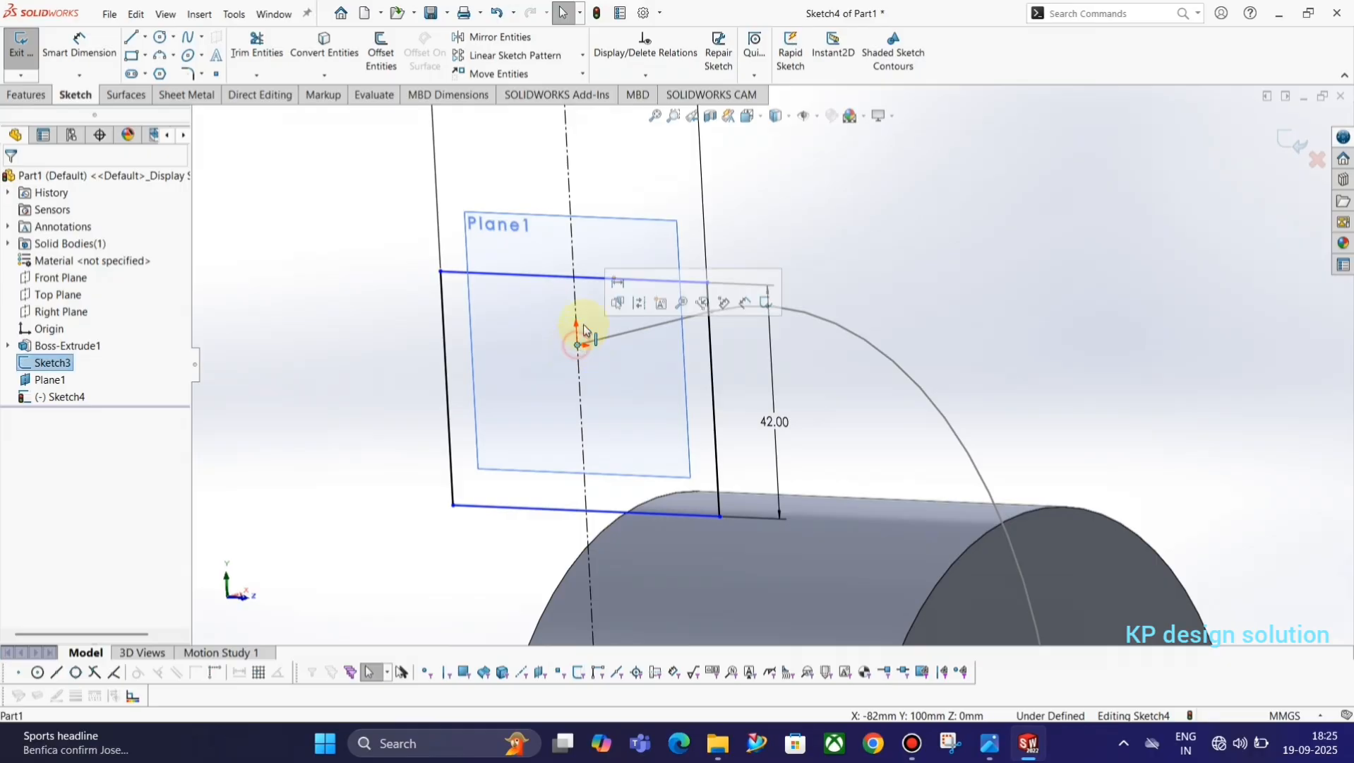
left_click(598, 281, "ctrl")
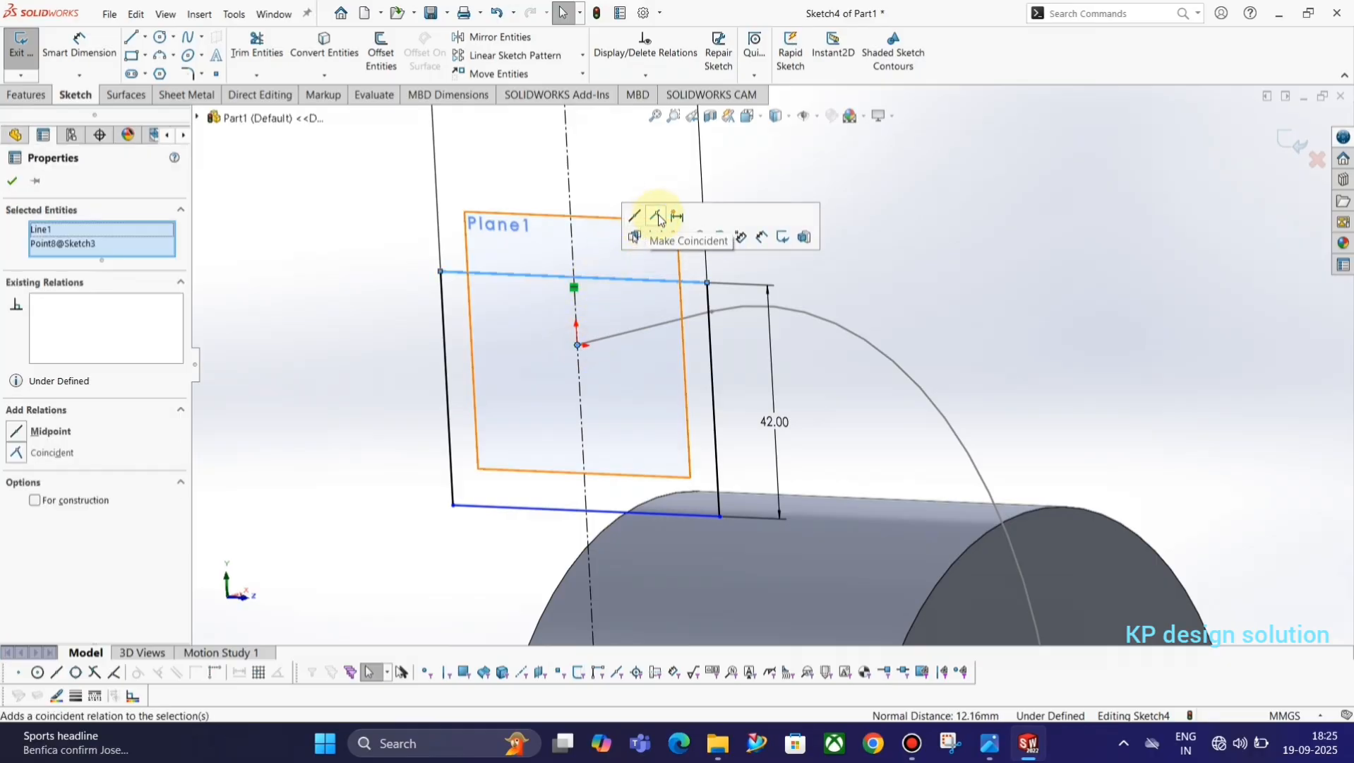
left_click(657, 217)
left_click(1092, 292)
Exit the finished sketch of the duct's rectangular section.
key("space")
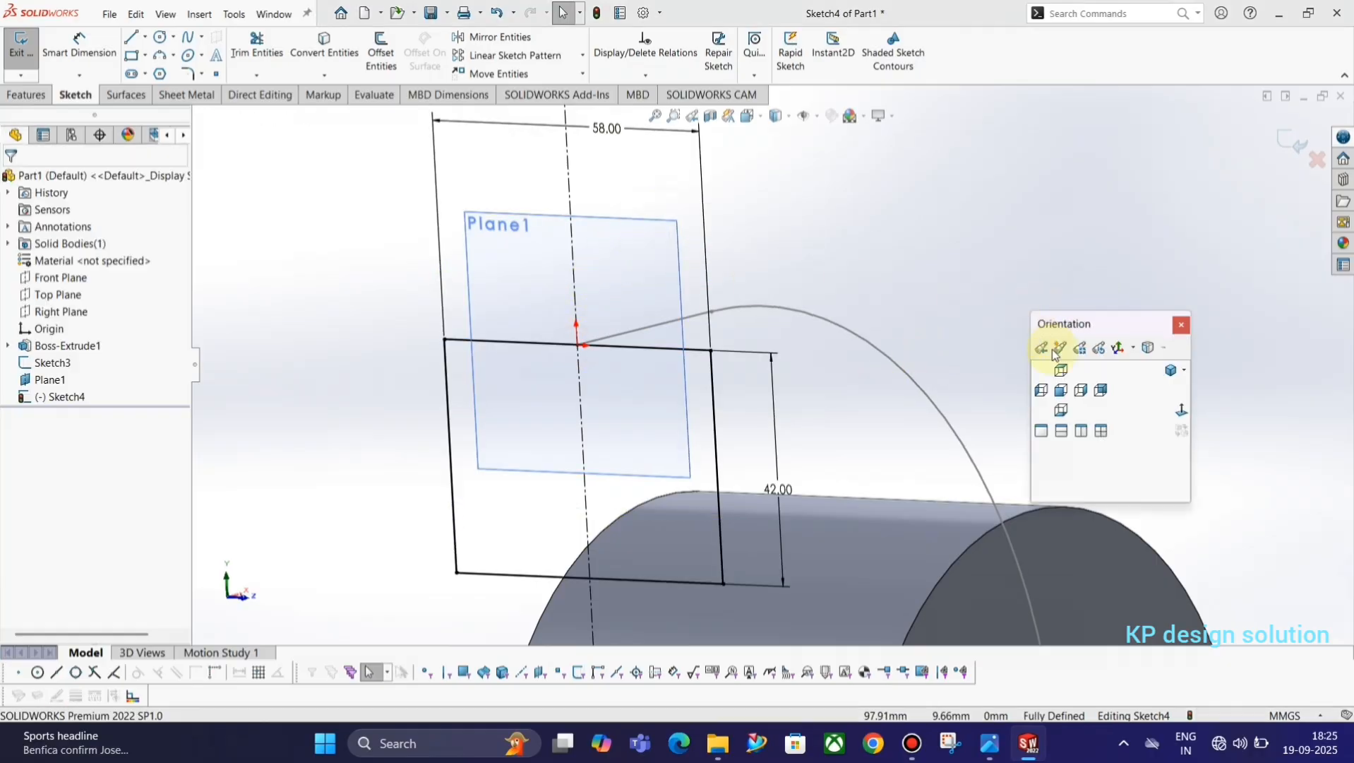
left_click(1181, 411)
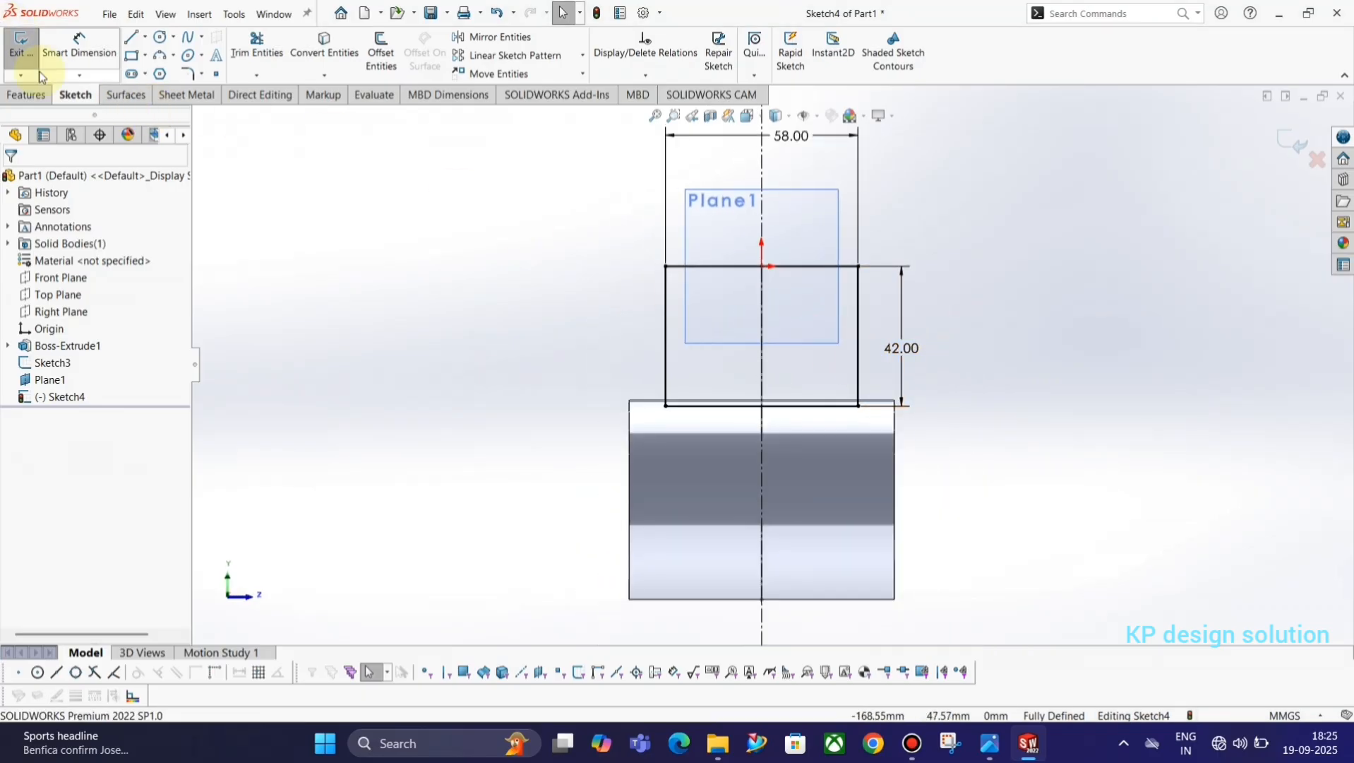
left_click(19, 44)
middle_click_drag(664, 329, 612, 371)
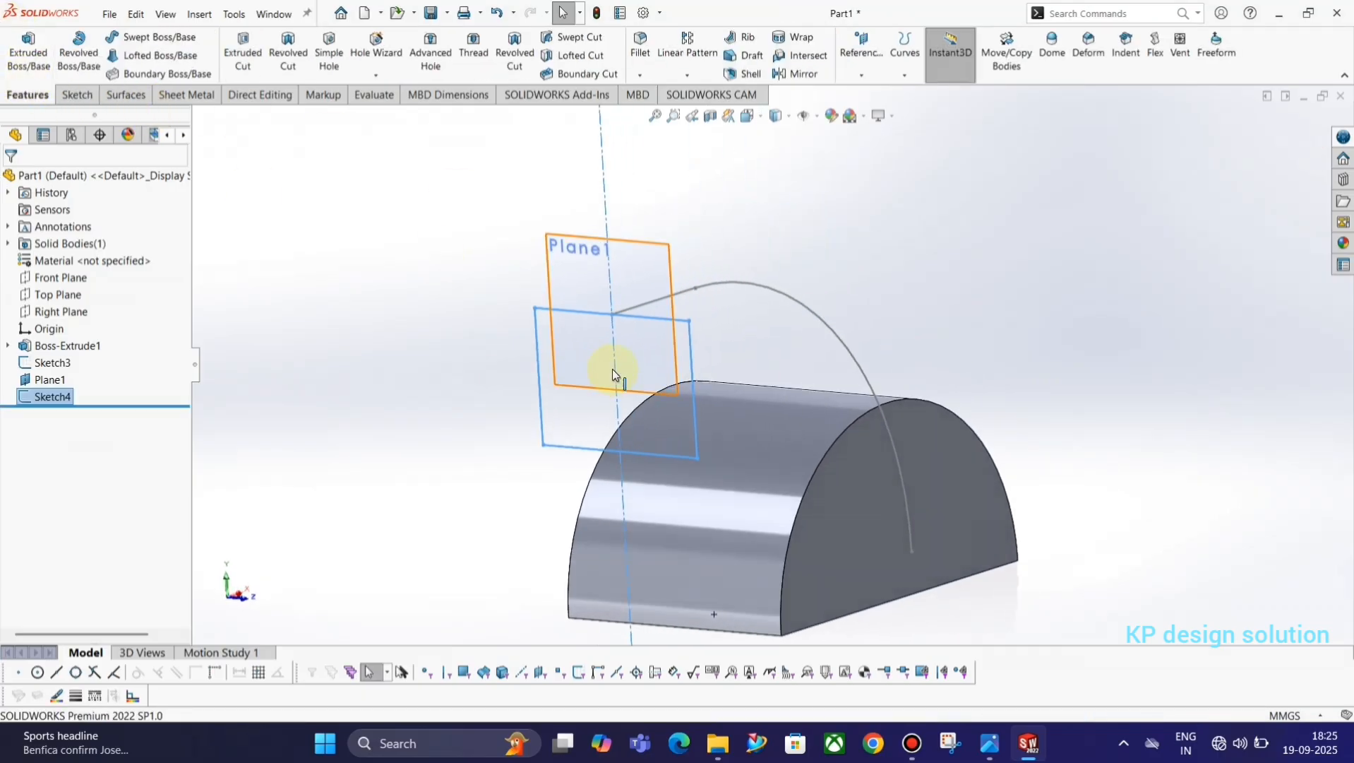
left_click(237, 231)
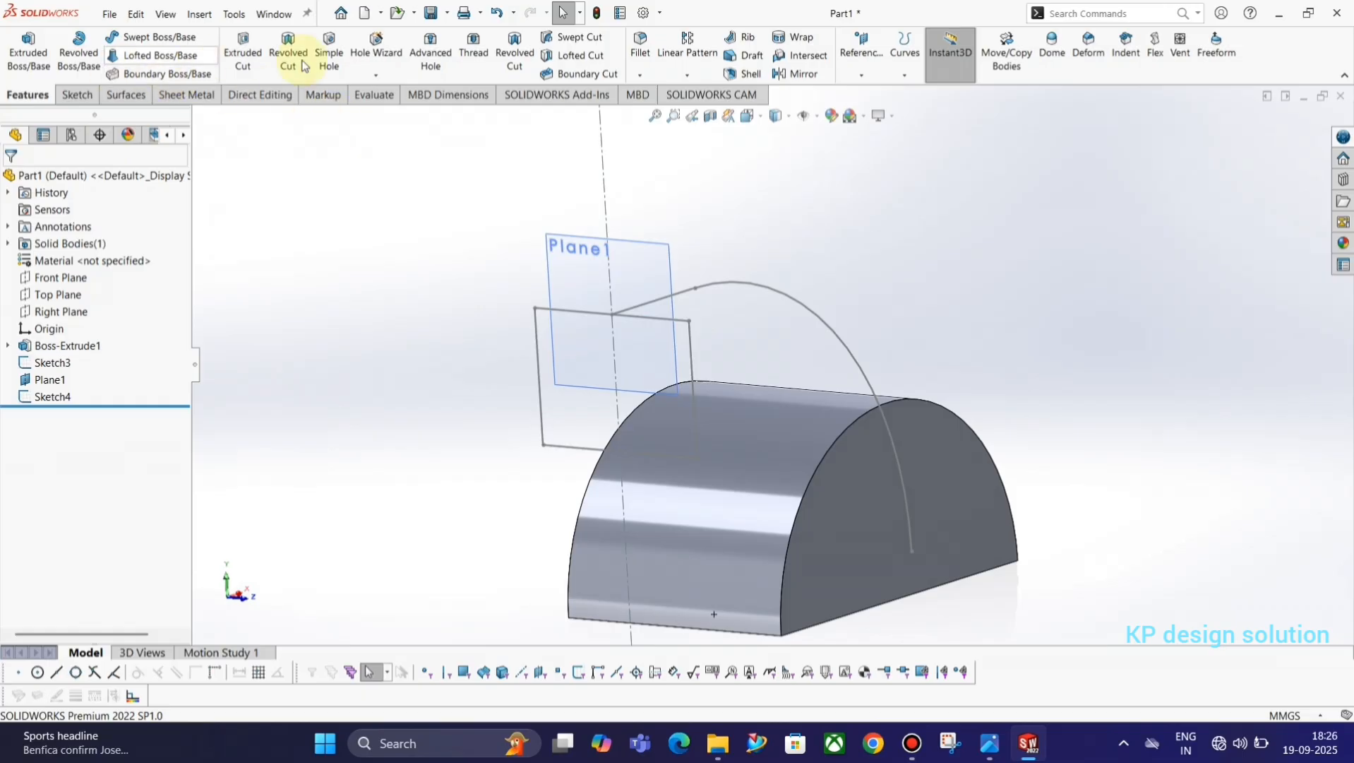
Create a Swept Boss using the rectangular section sketch as the profile and the curved duct line sketch as the path.
left_click(136, 43)
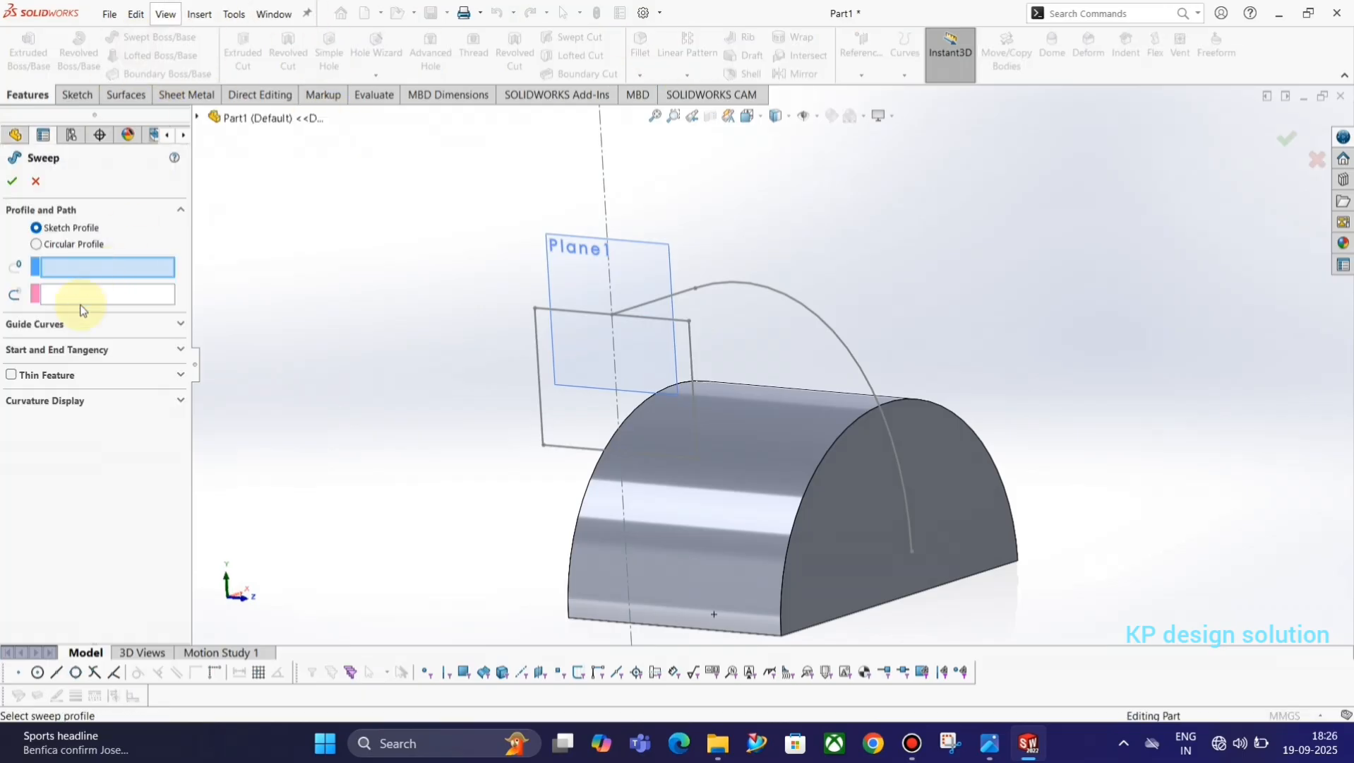
left_click(539, 399)
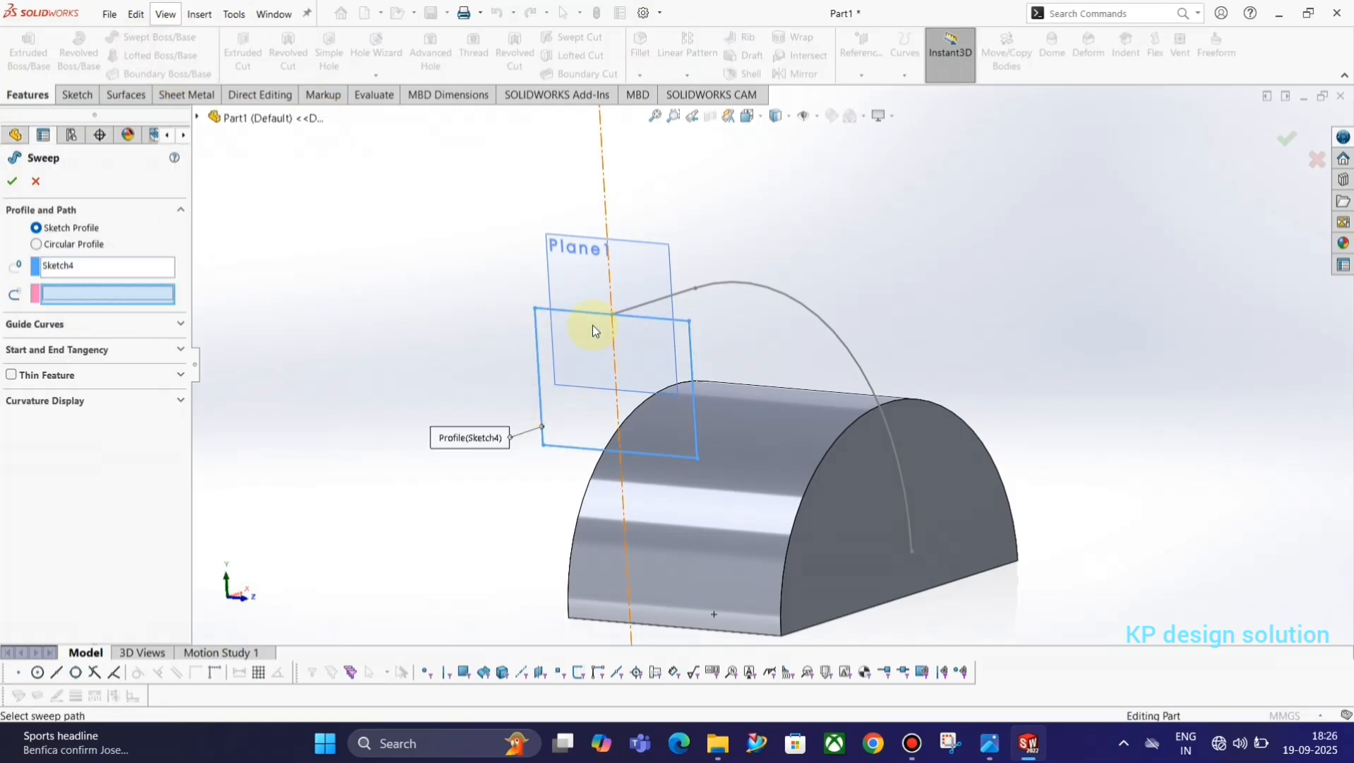
left_click(680, 292)
middle_click_drag(608, 296, 559, 324)
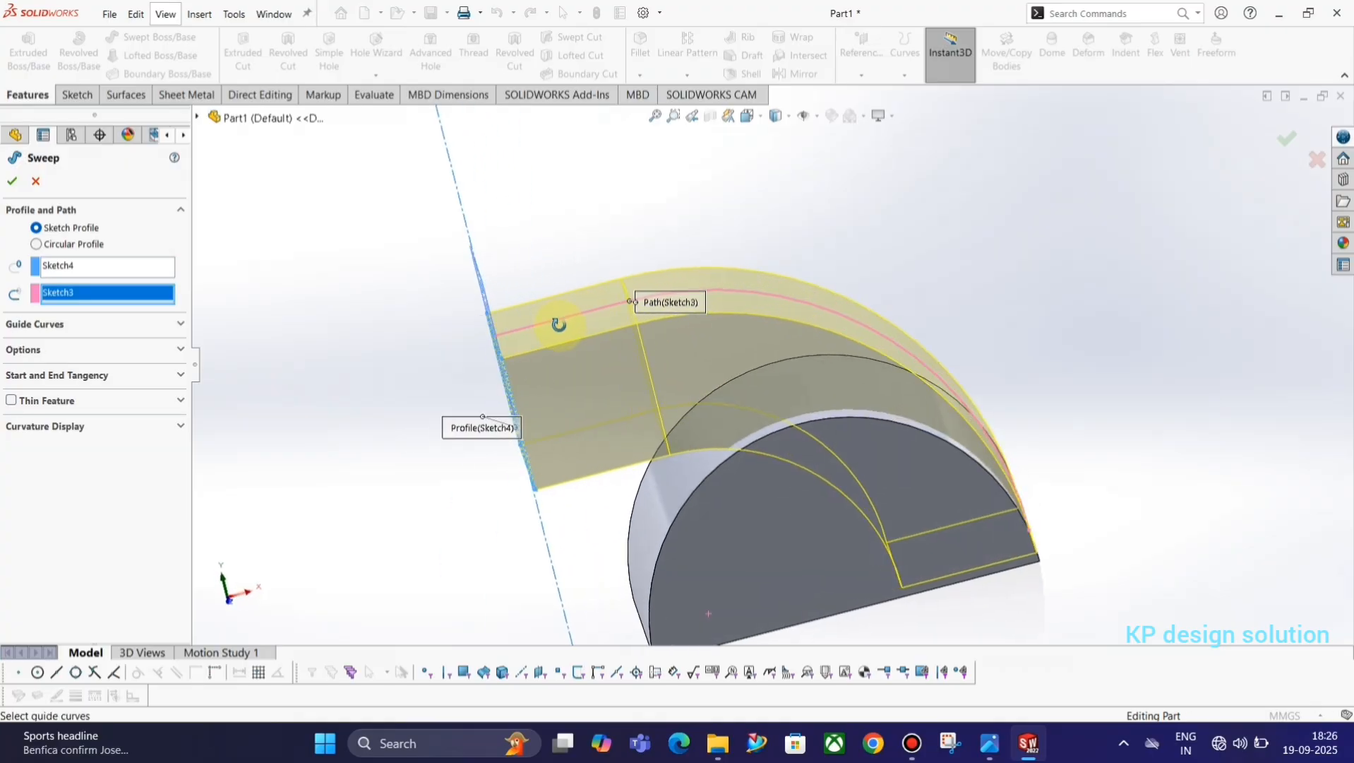
left_click(16, 180)
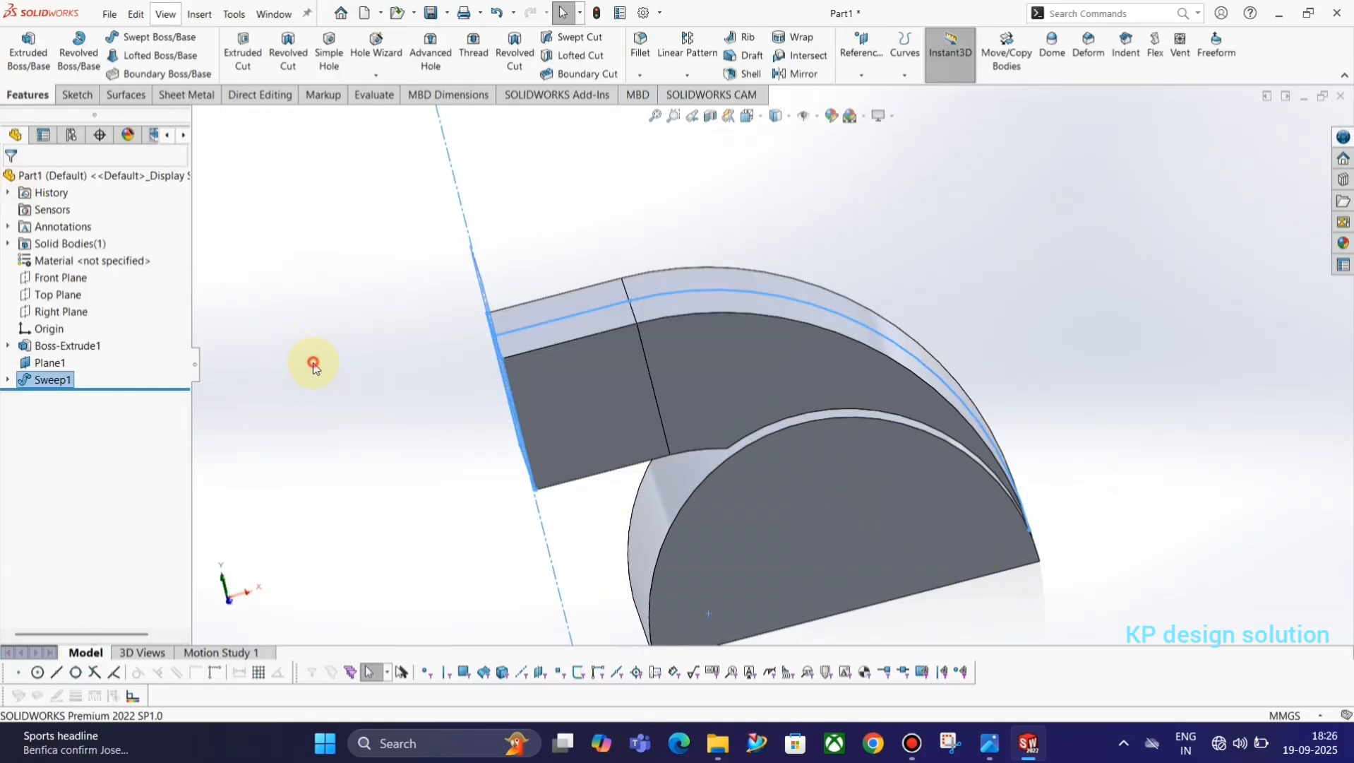
Hide the reference plane at the duct's free end.
middle_click_drag(445, 402, 508, 357)
left_click(569, 274)
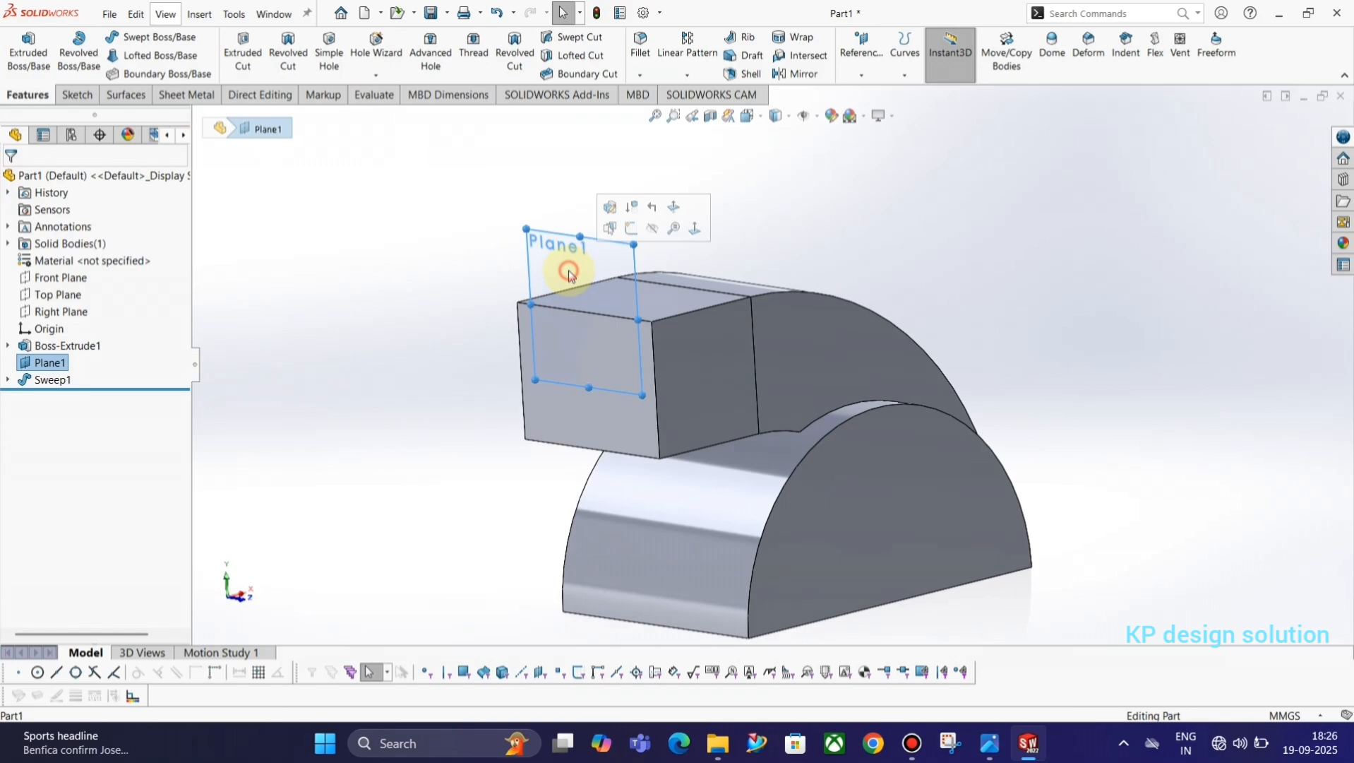
left_click(647, 228)
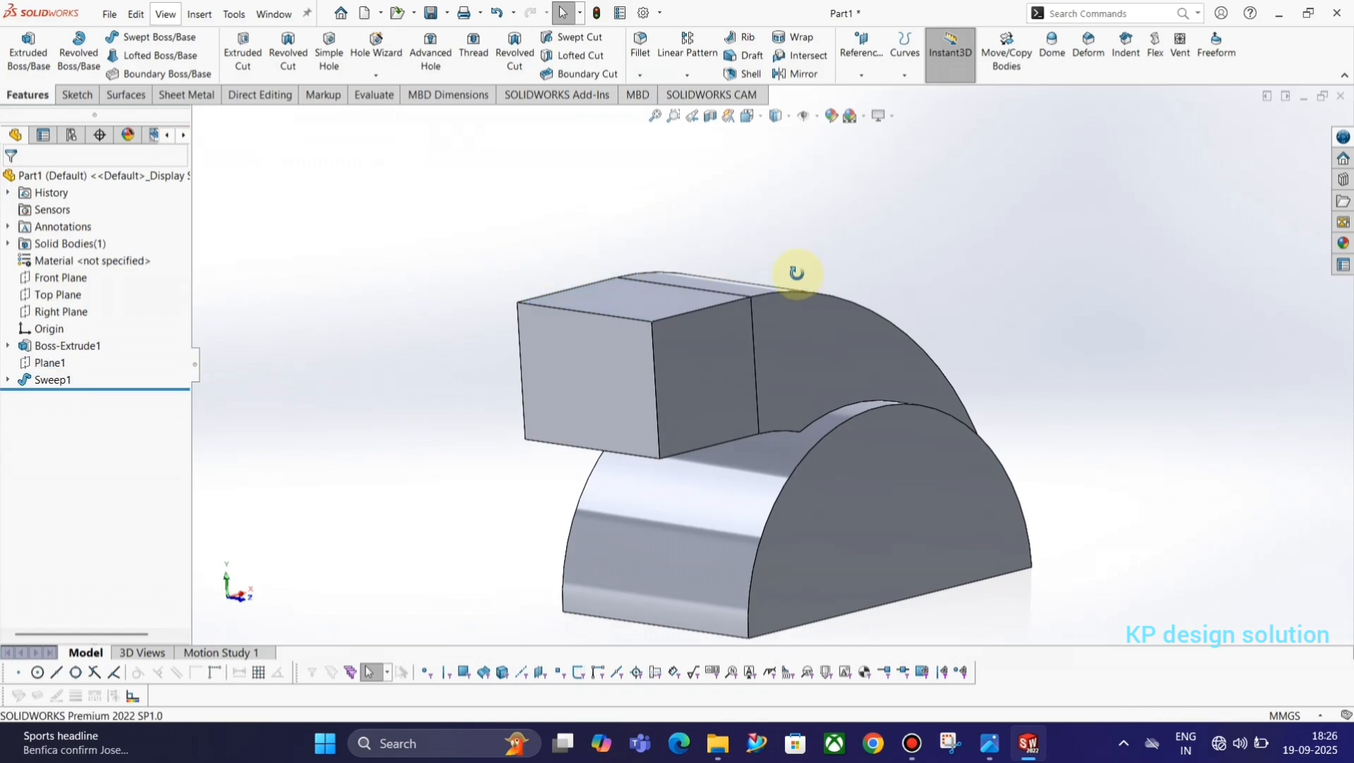
middle_click_drag(792, 272, 779, 279)
Create a reference plane offset 58 mm outward from the duct's free end face, per the reference drawing.
key("alt+Tab")
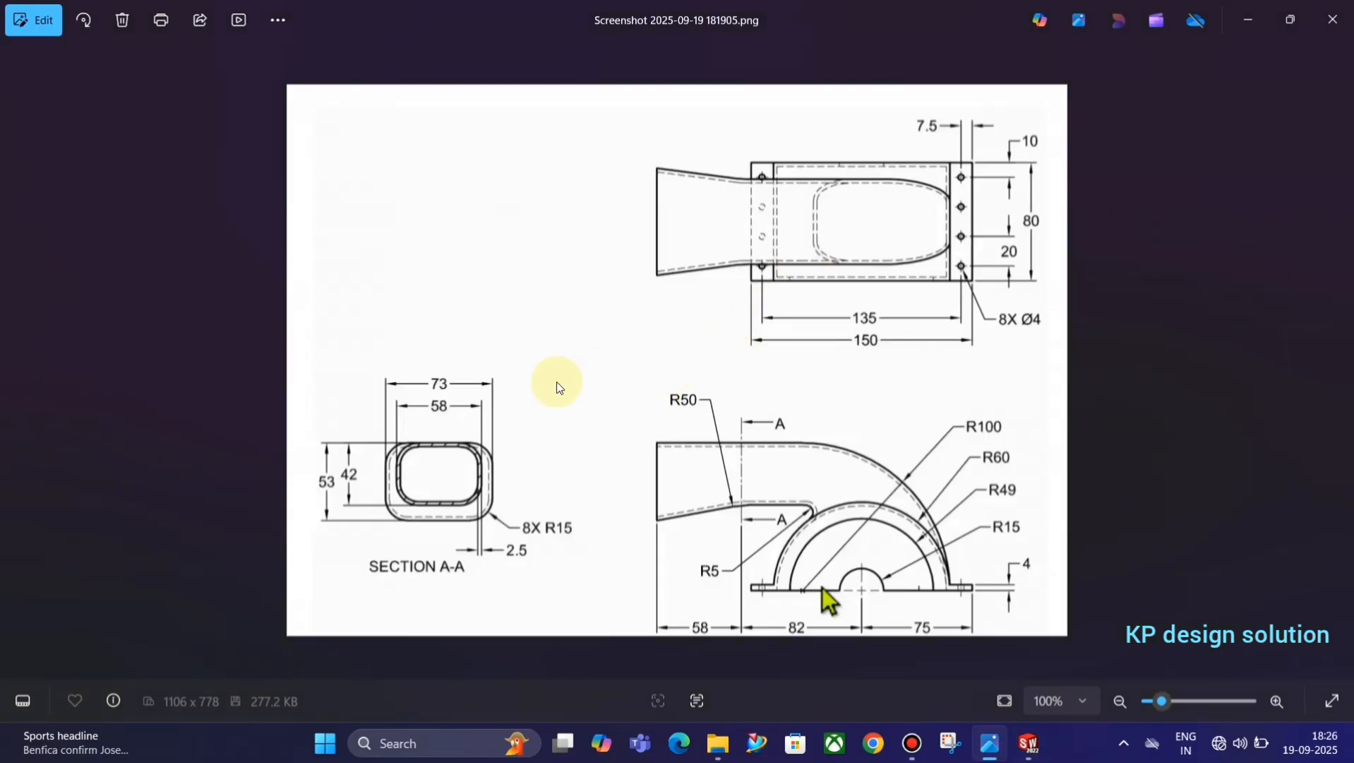
key("alt+Tab")
key("alt+Tab")
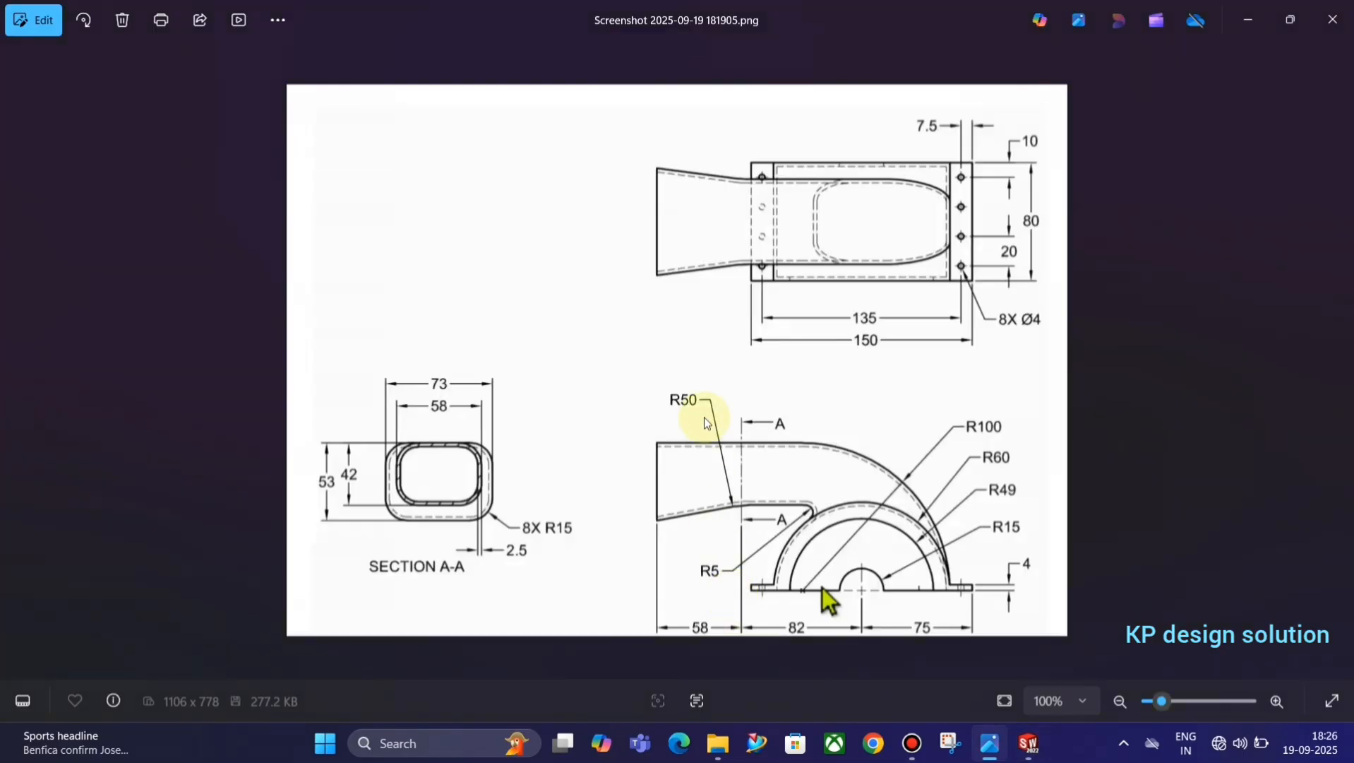
key("alt+Tab")
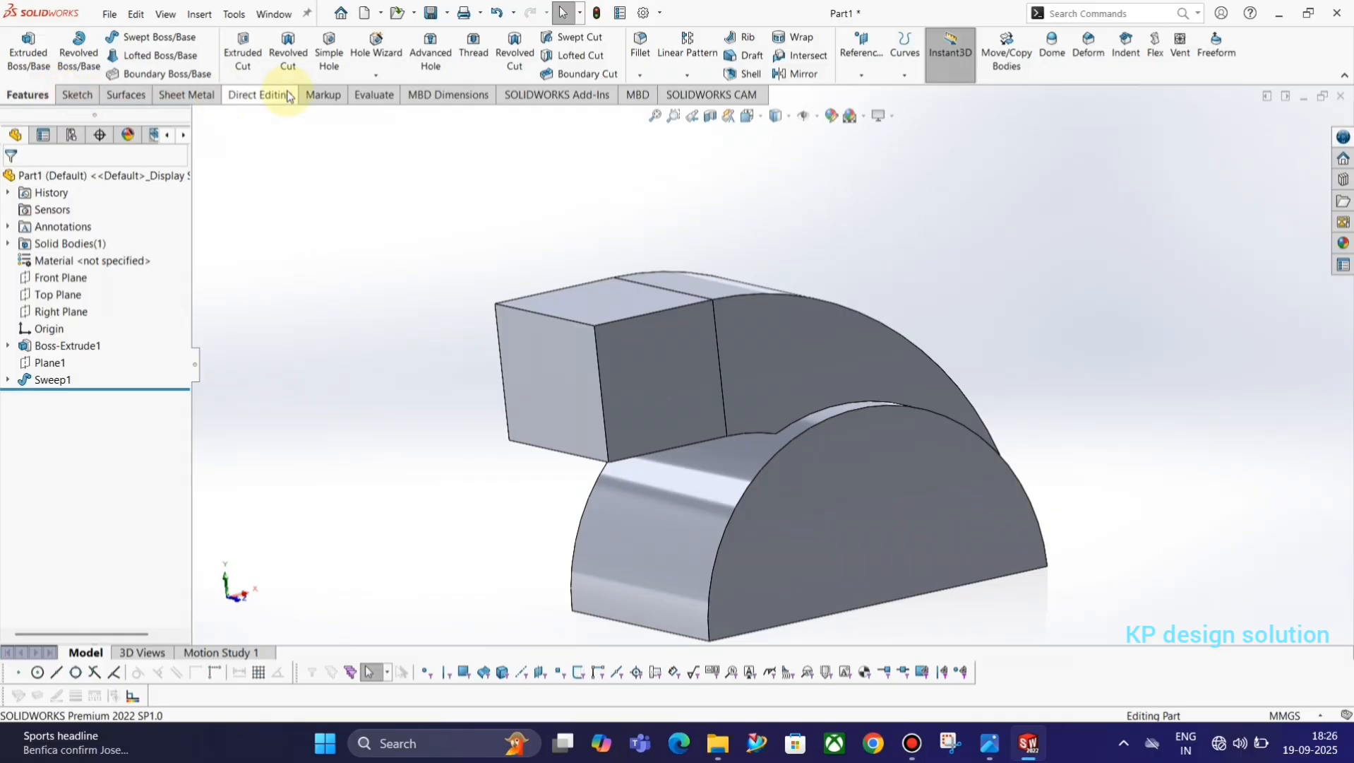
left_click(863, 65)
left_click(874, 93)
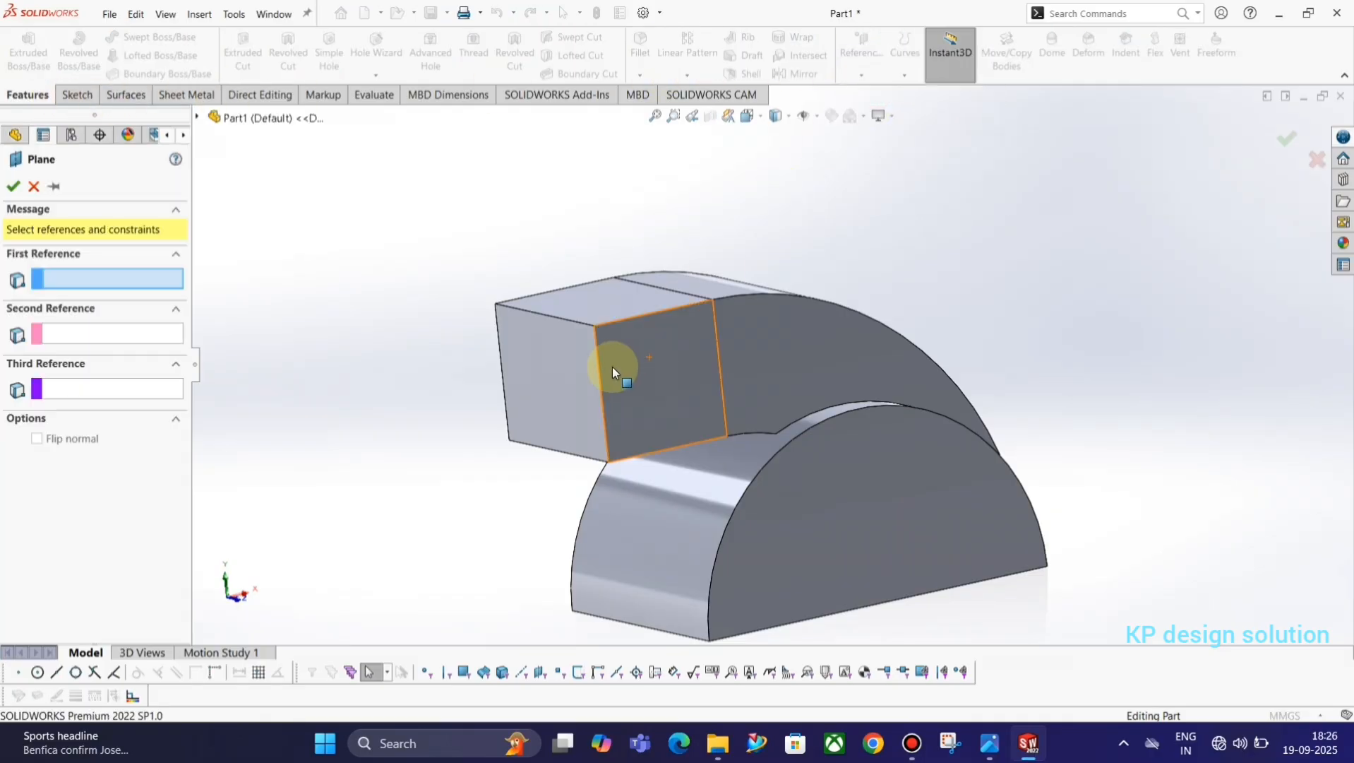
left_click(590, 361)
key("alt+Tab")
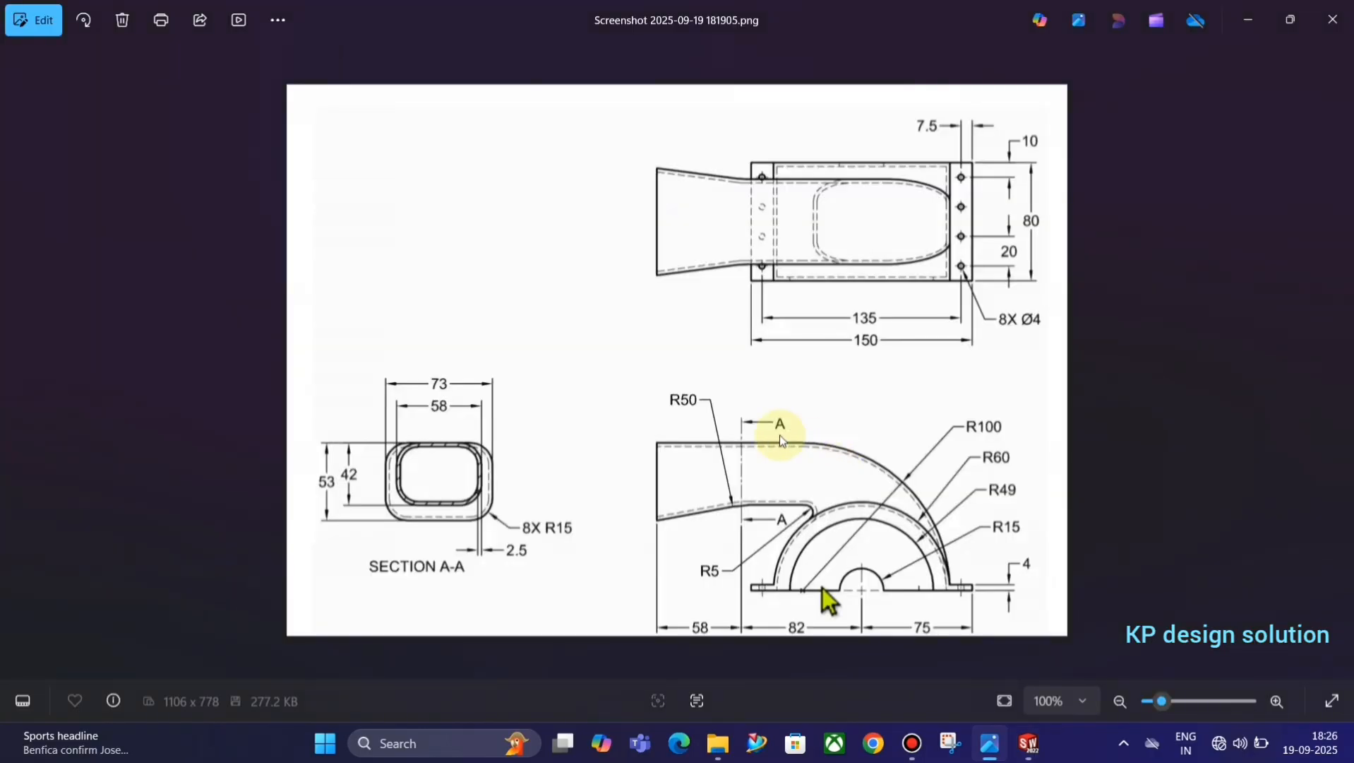
key("alt+Tab")
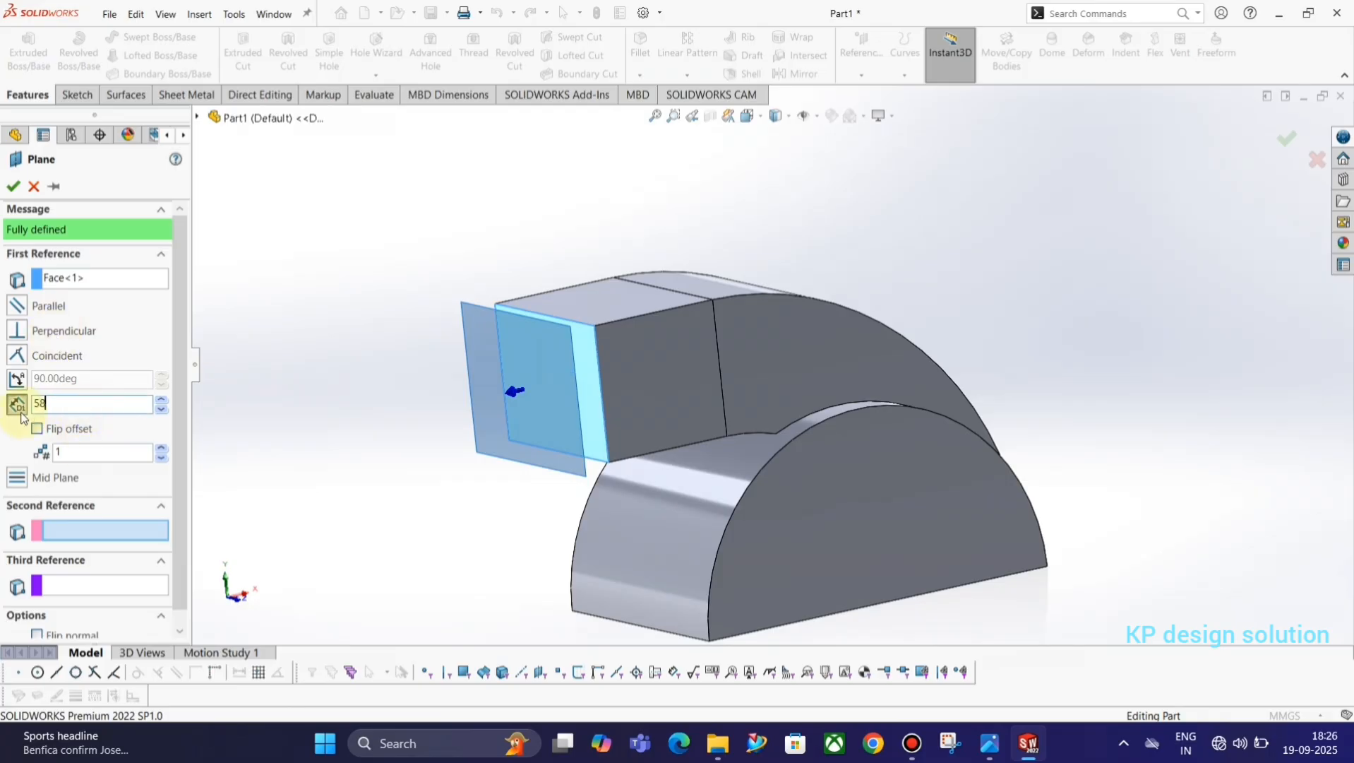
key("Return")
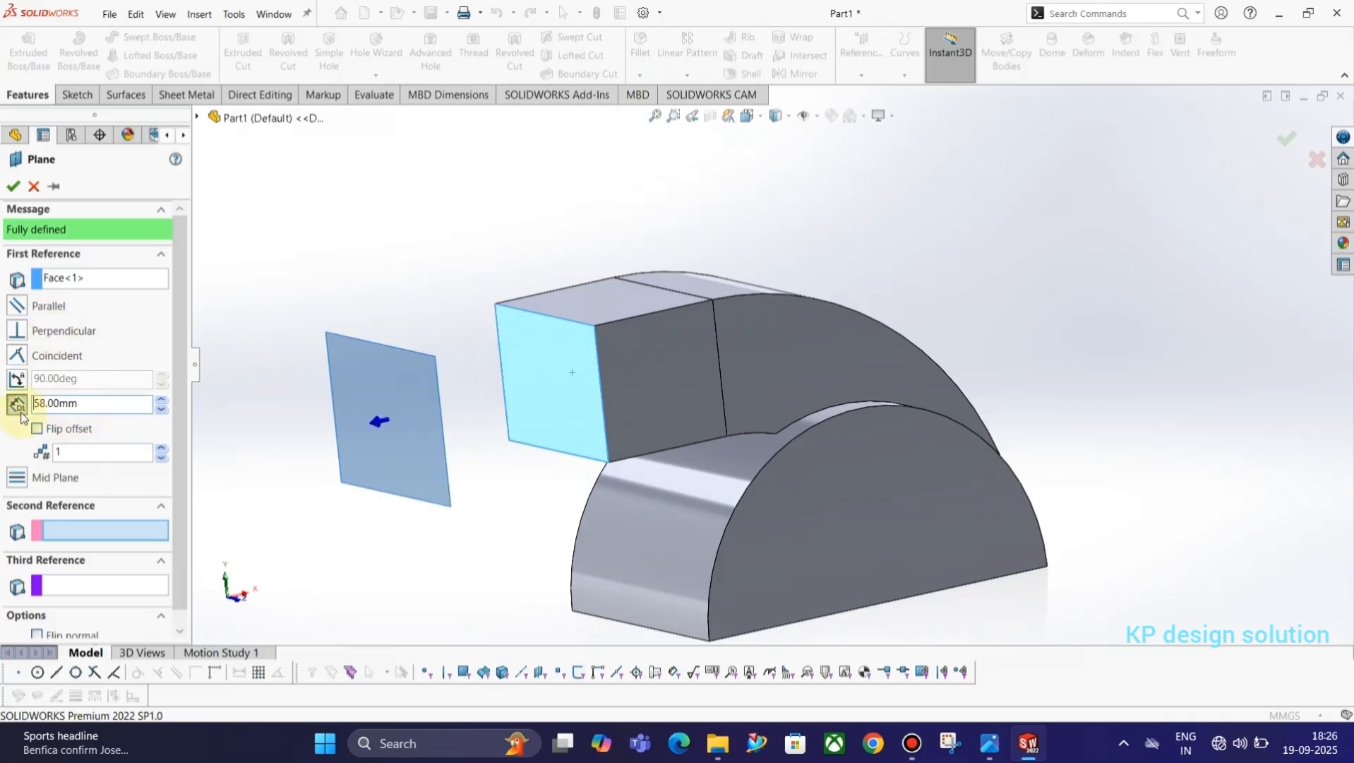
left_click(14, 186)
Start a sketch on the new offset plane and draw an infinite-length vertical construction line through the origin.
left_click(419, 366)
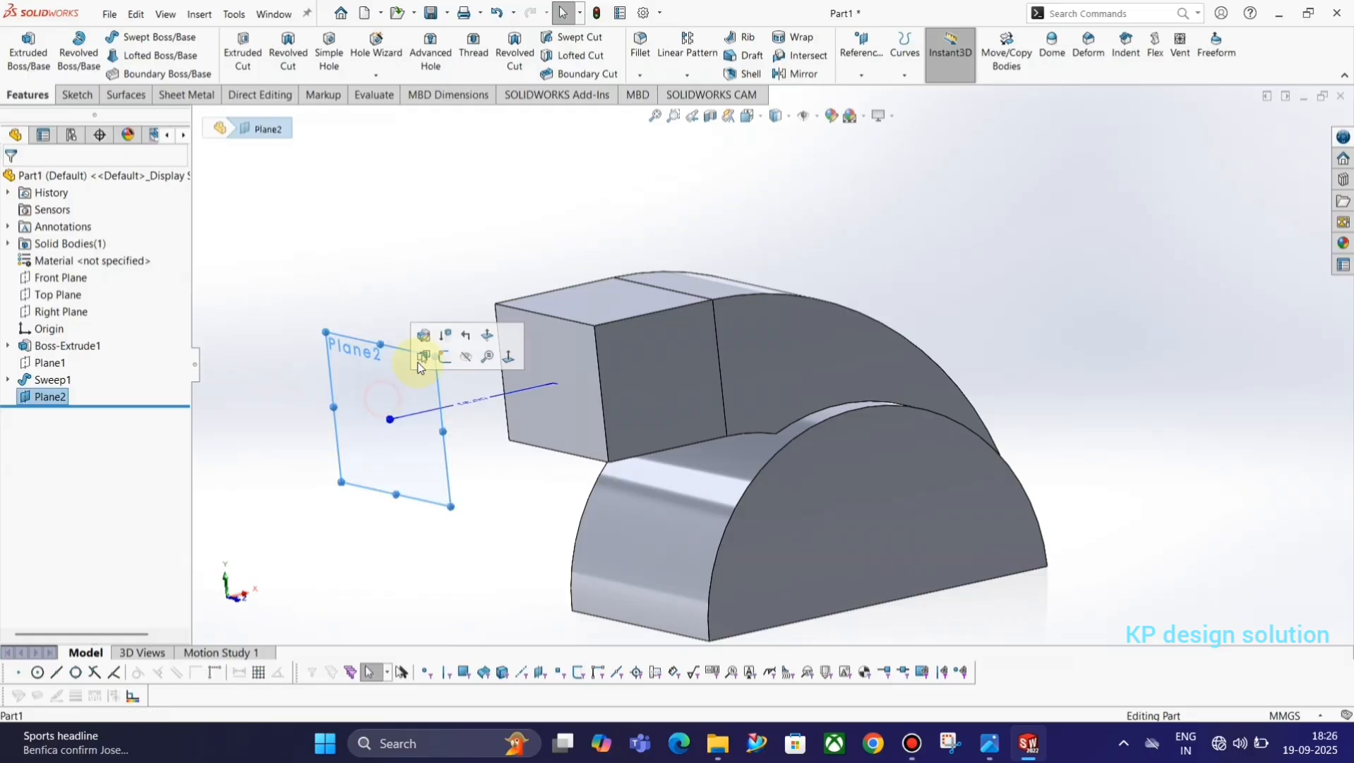
left_click(443, 355)
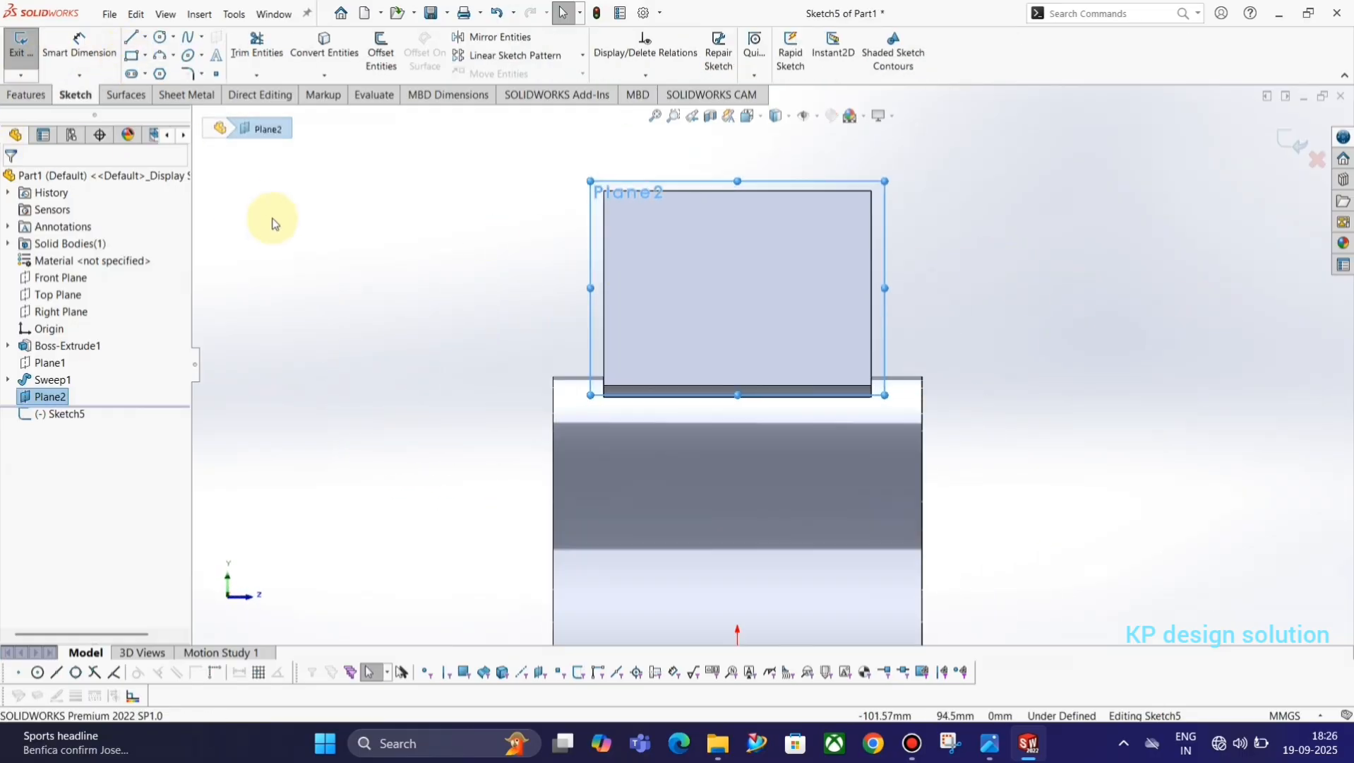
left_click(135, 39)
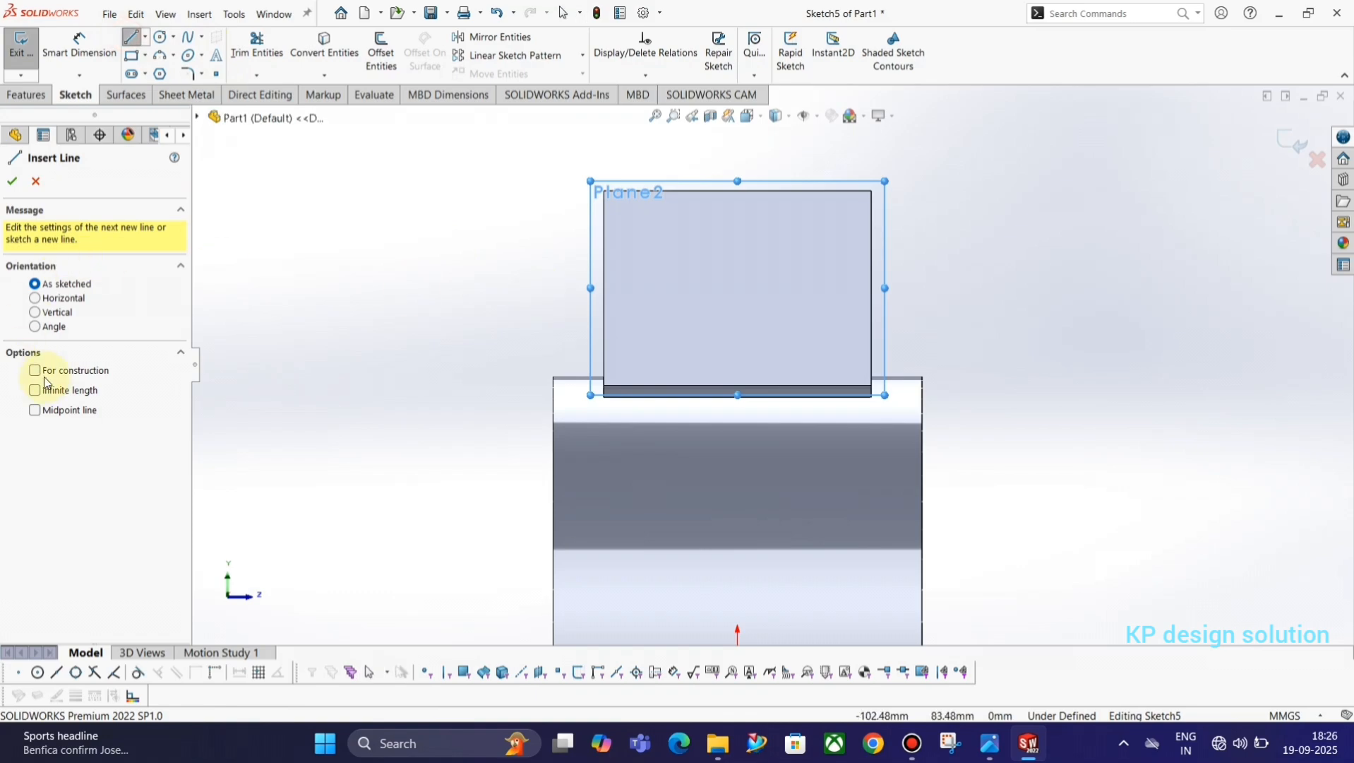
left_click(62, 390)
key("f")
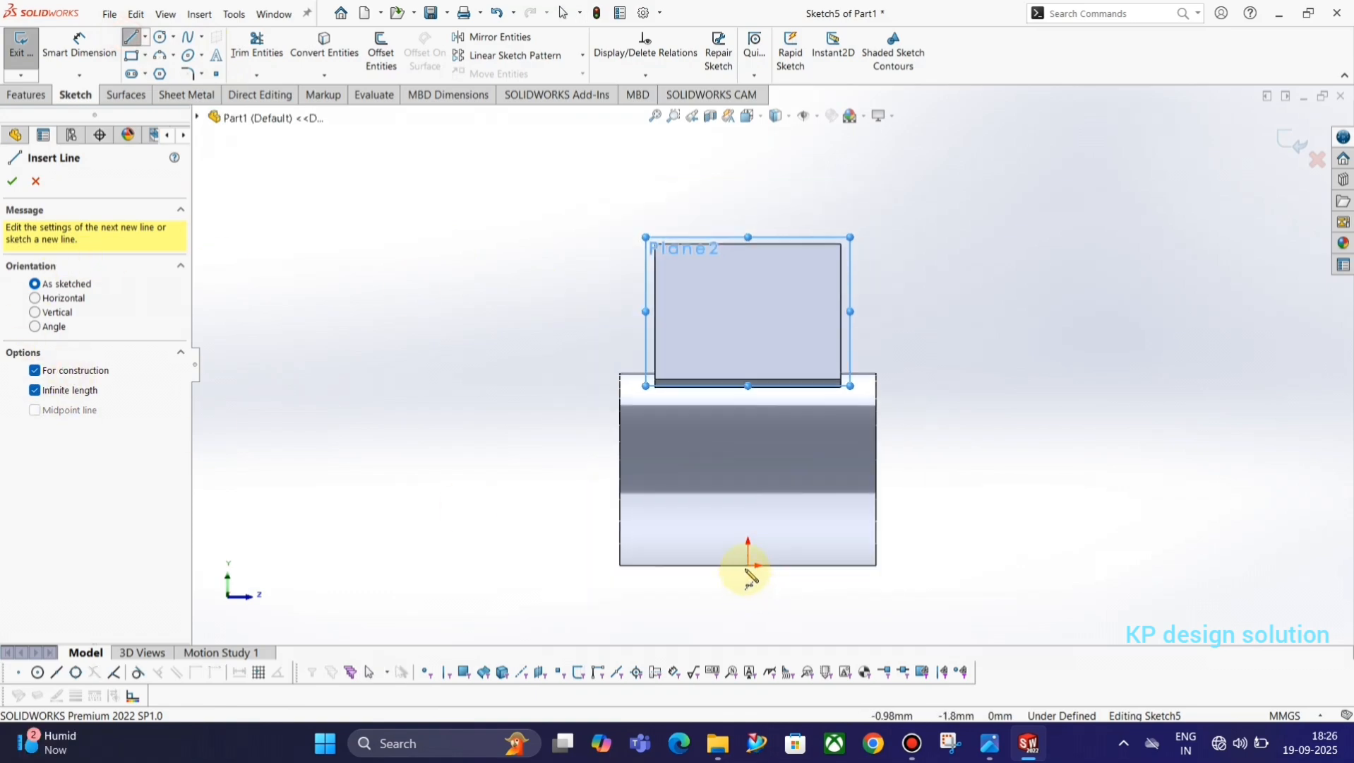
left_click(748, 565)
left_click(750, 593)
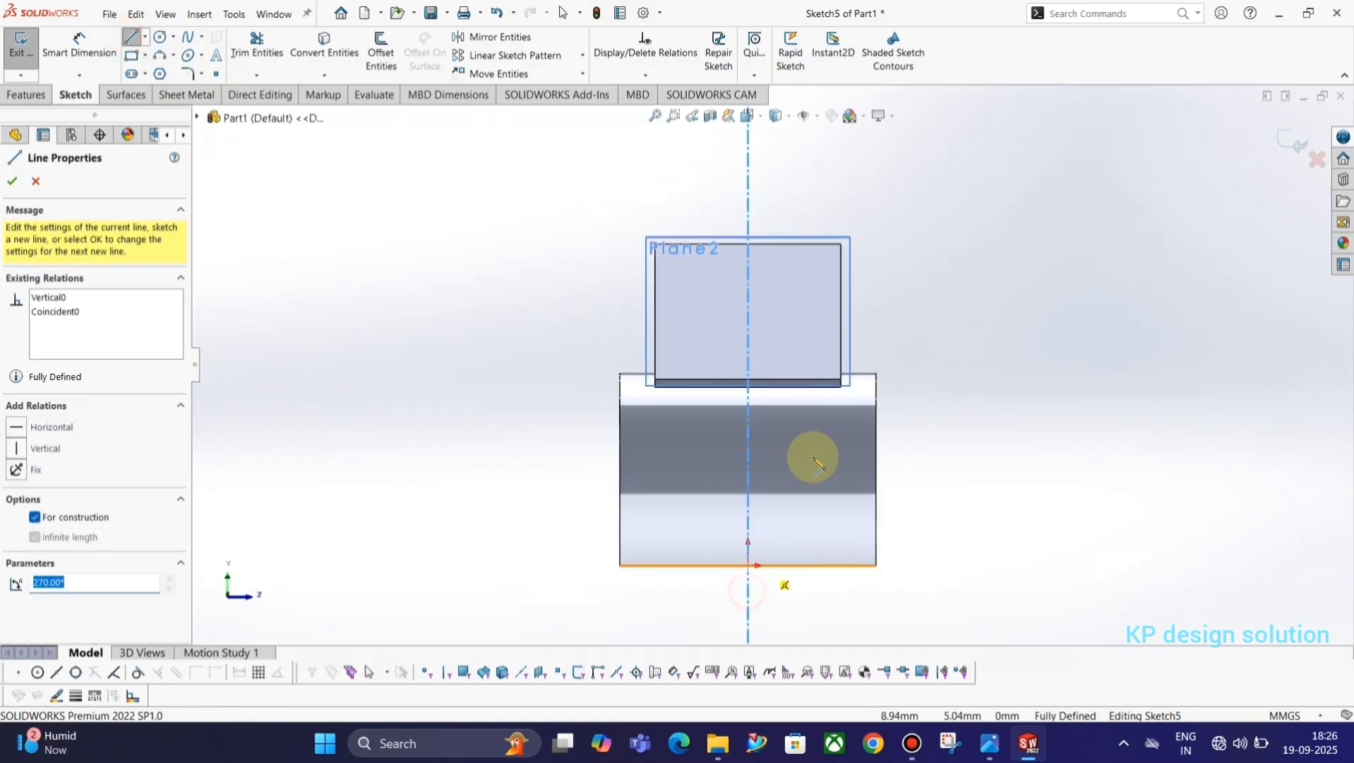
key("Escape")
Sketch a corner rectangle about 92 mm wide and 32 mm high spanning the construction line over the duct's end face.
scroll(768, 281, "down", 1)
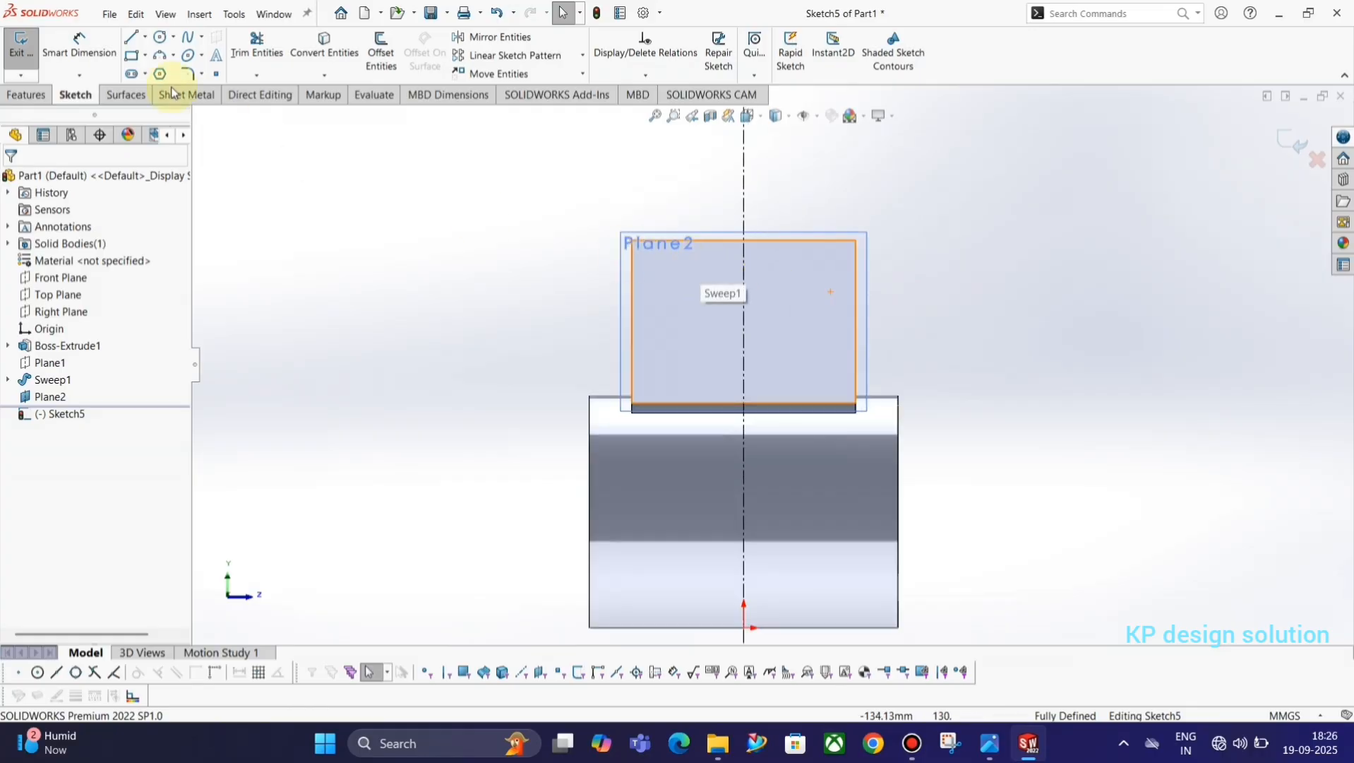
left_click(131, 55)
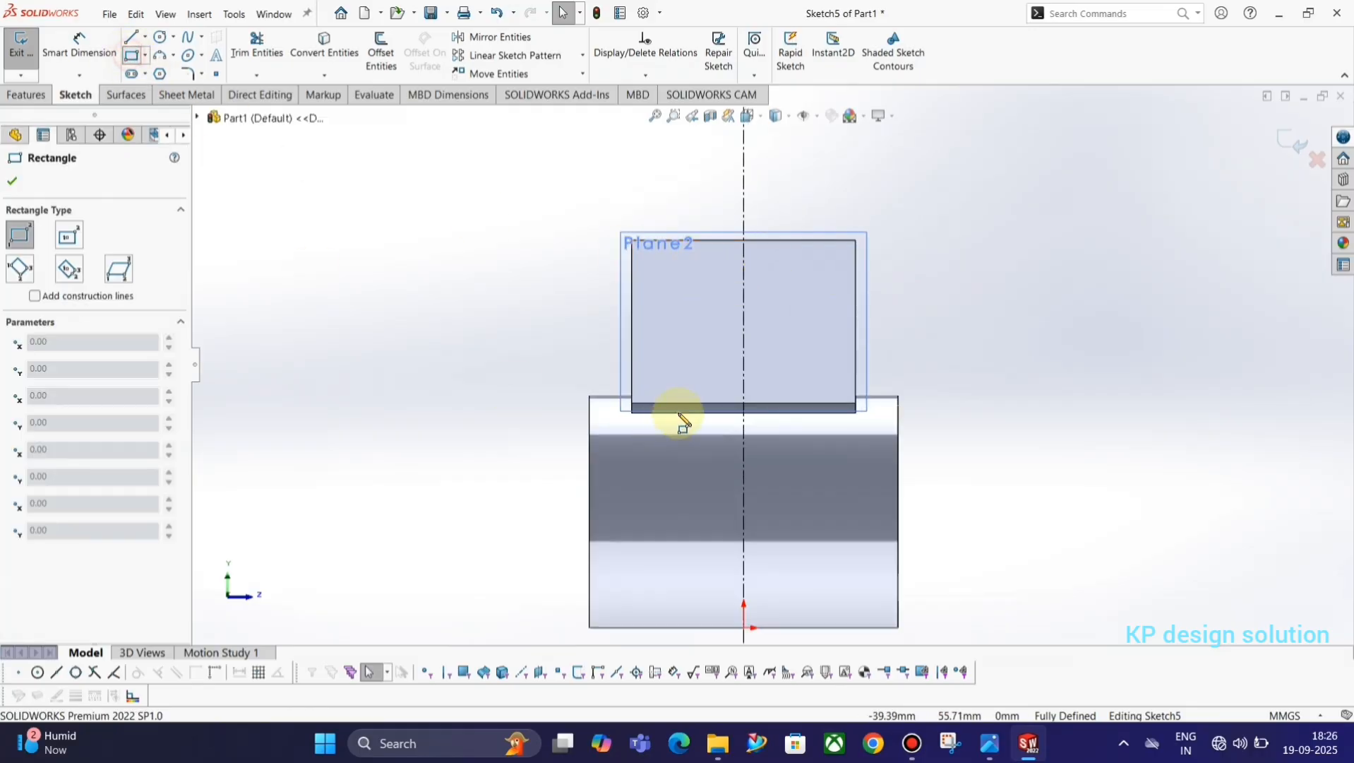
left_click(553, 263)
left_click(586, 308)
key("Escape")
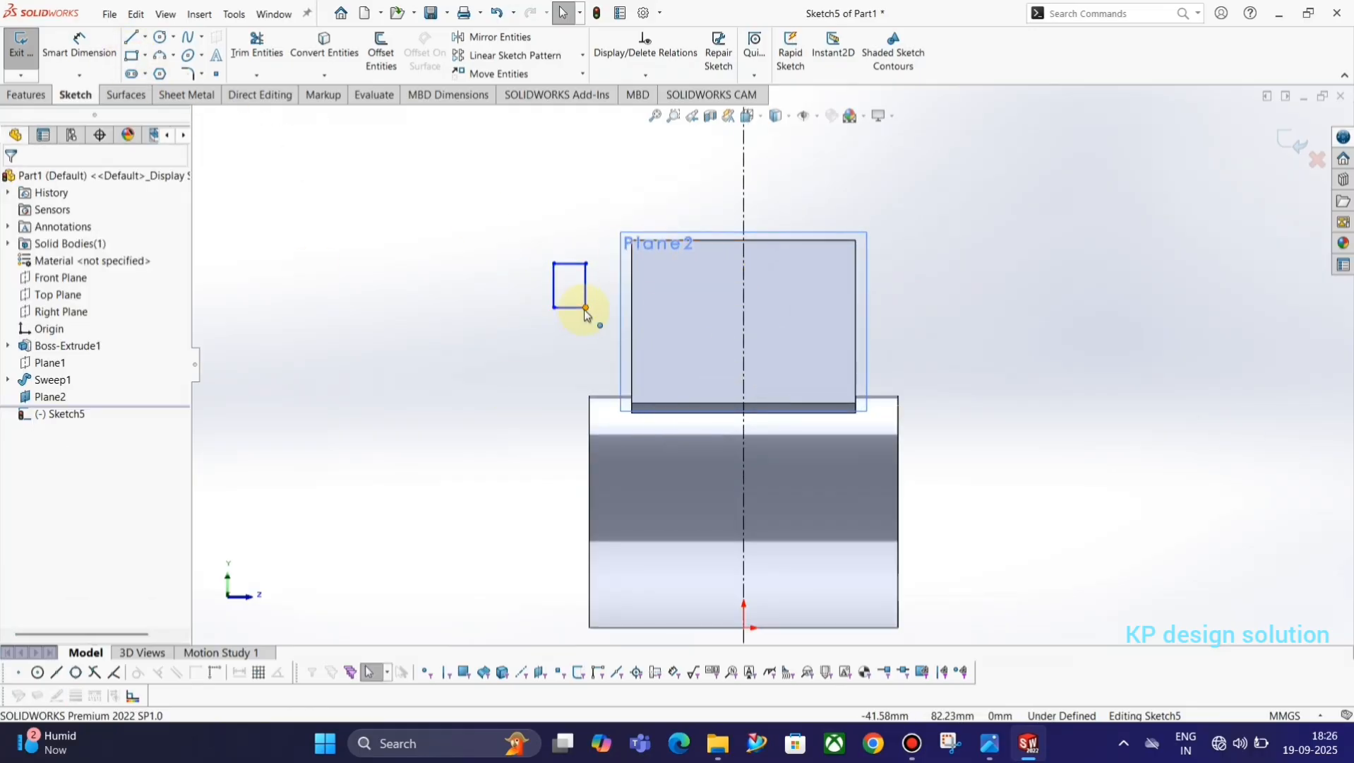
left_click_drag(586, 308, 909, 386)
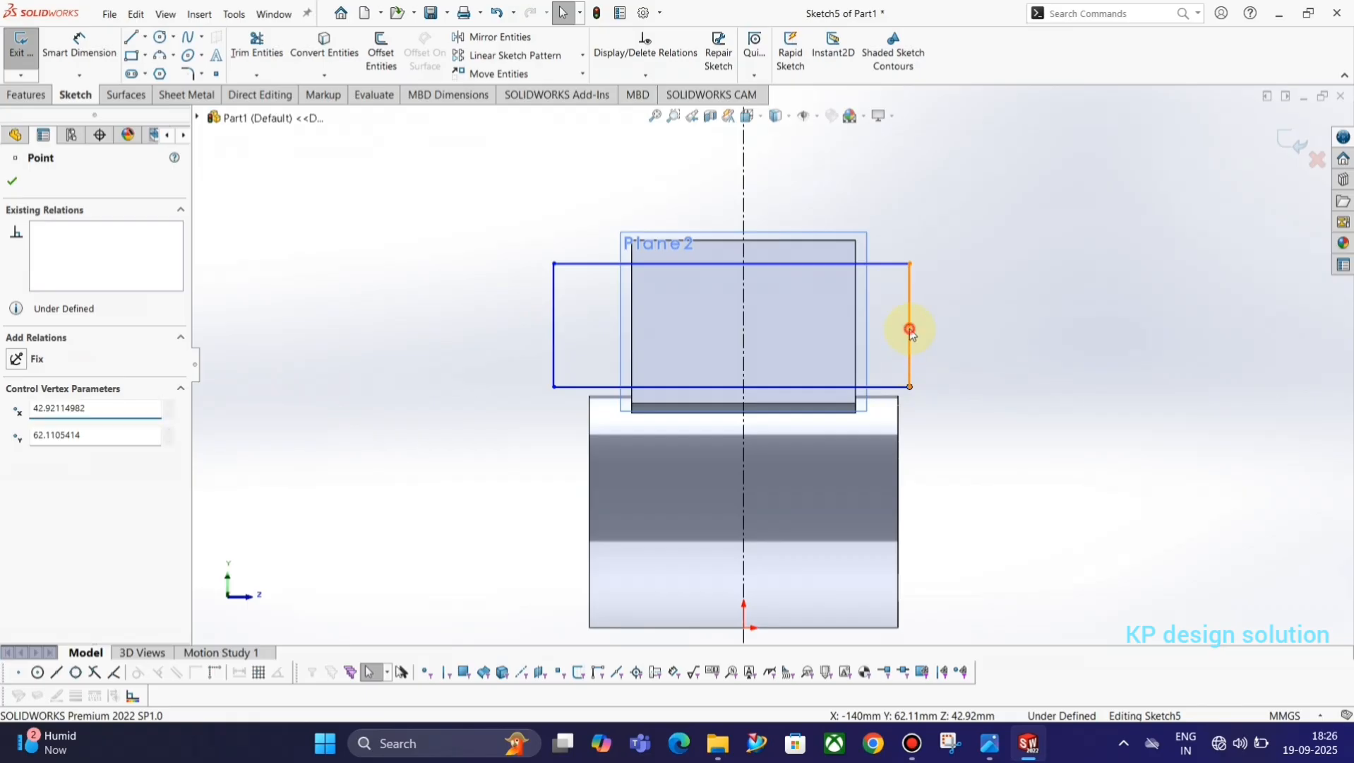
Make the rectangle's two vertical sides symmetric about the vertical construction line.
left_click(910, 329)
left_click(555, 332, "ctrl")
left_click(746, 198, "ctrl")
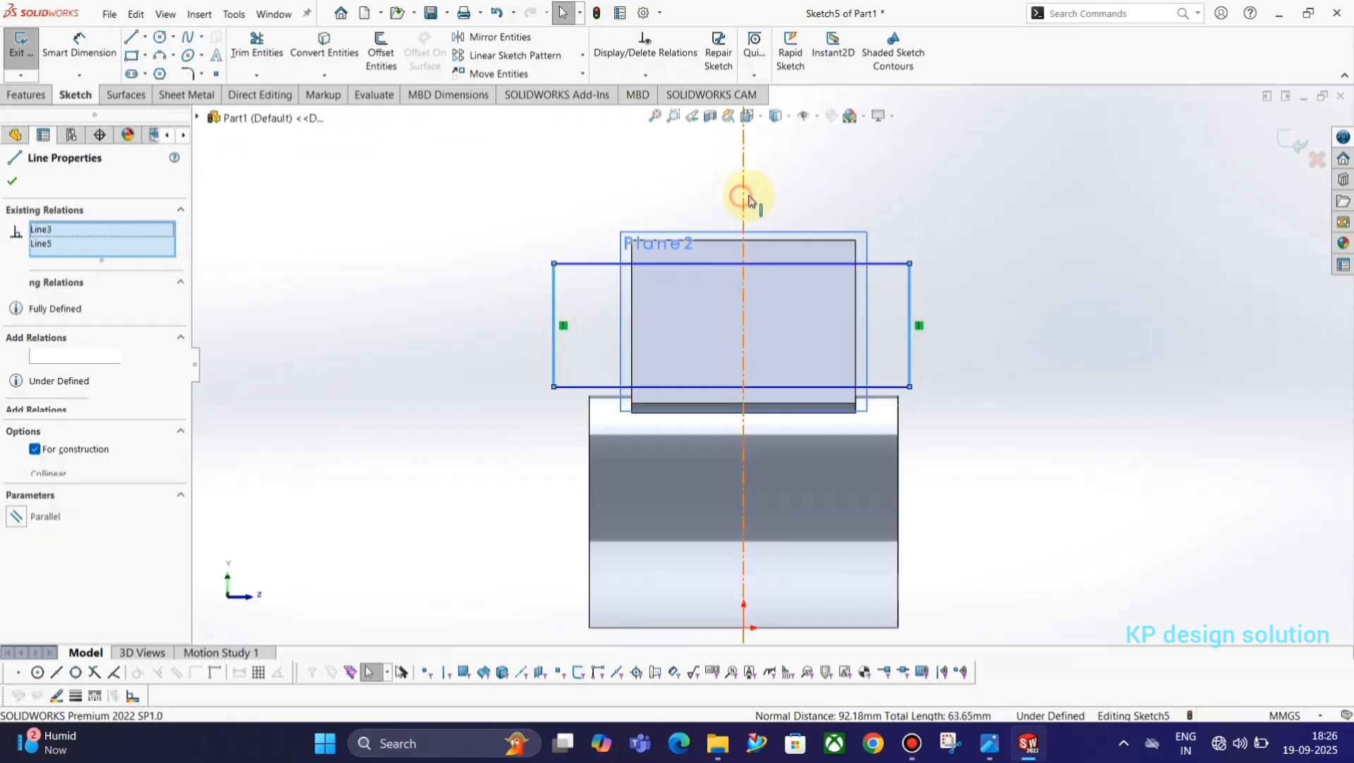
left_click(864, 134)
left_click(810, 252)
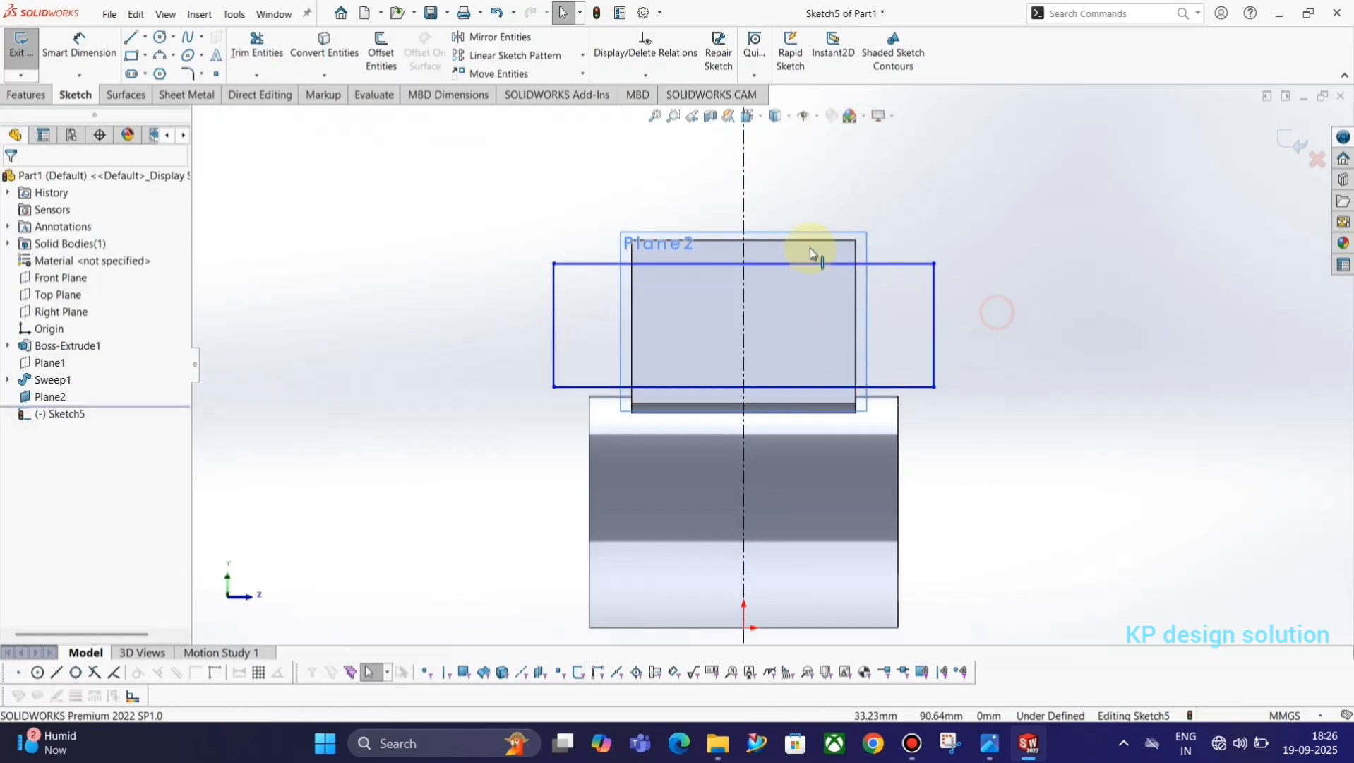
Dimension the distance between the rectangle's vertical sides as 73 mm, per the section view in the reference drawing.
key("alt+Tab")
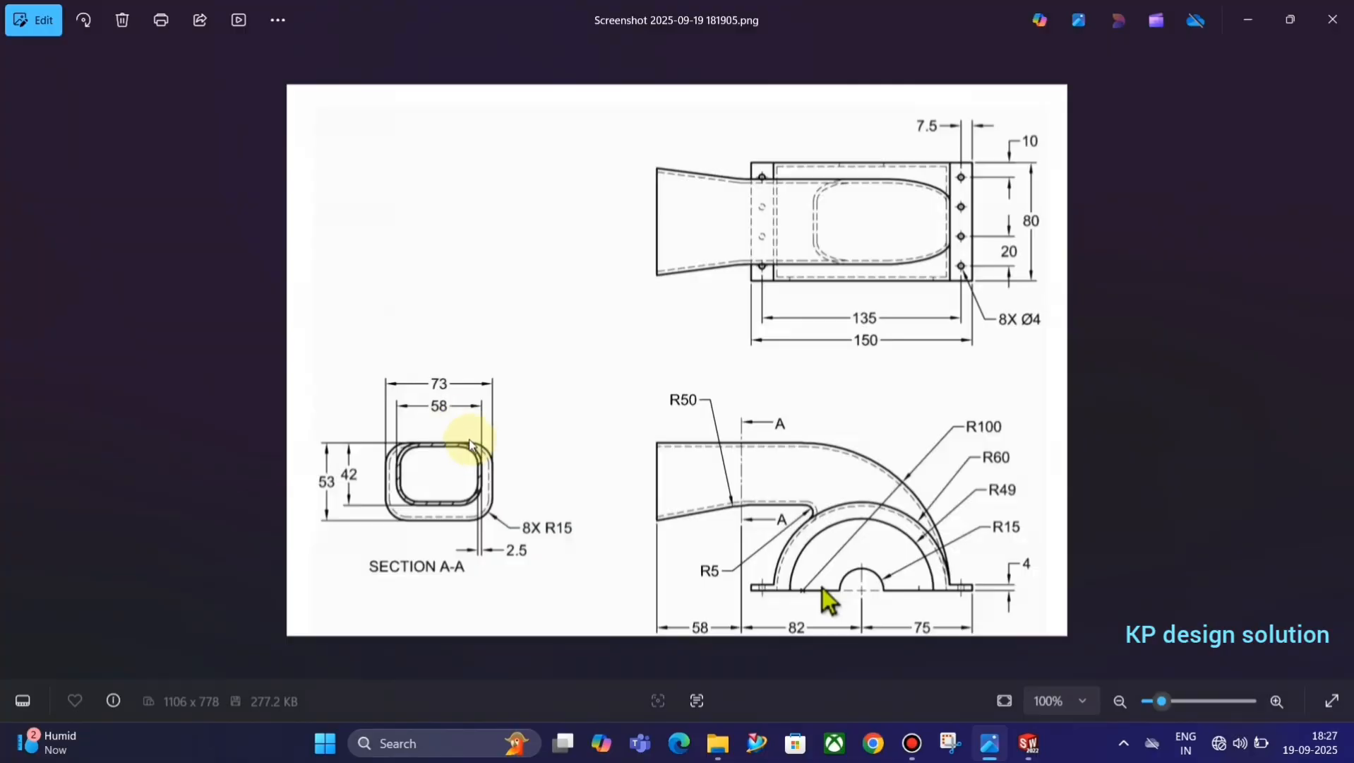
key("alt+Tab")
left_click(82, 48)
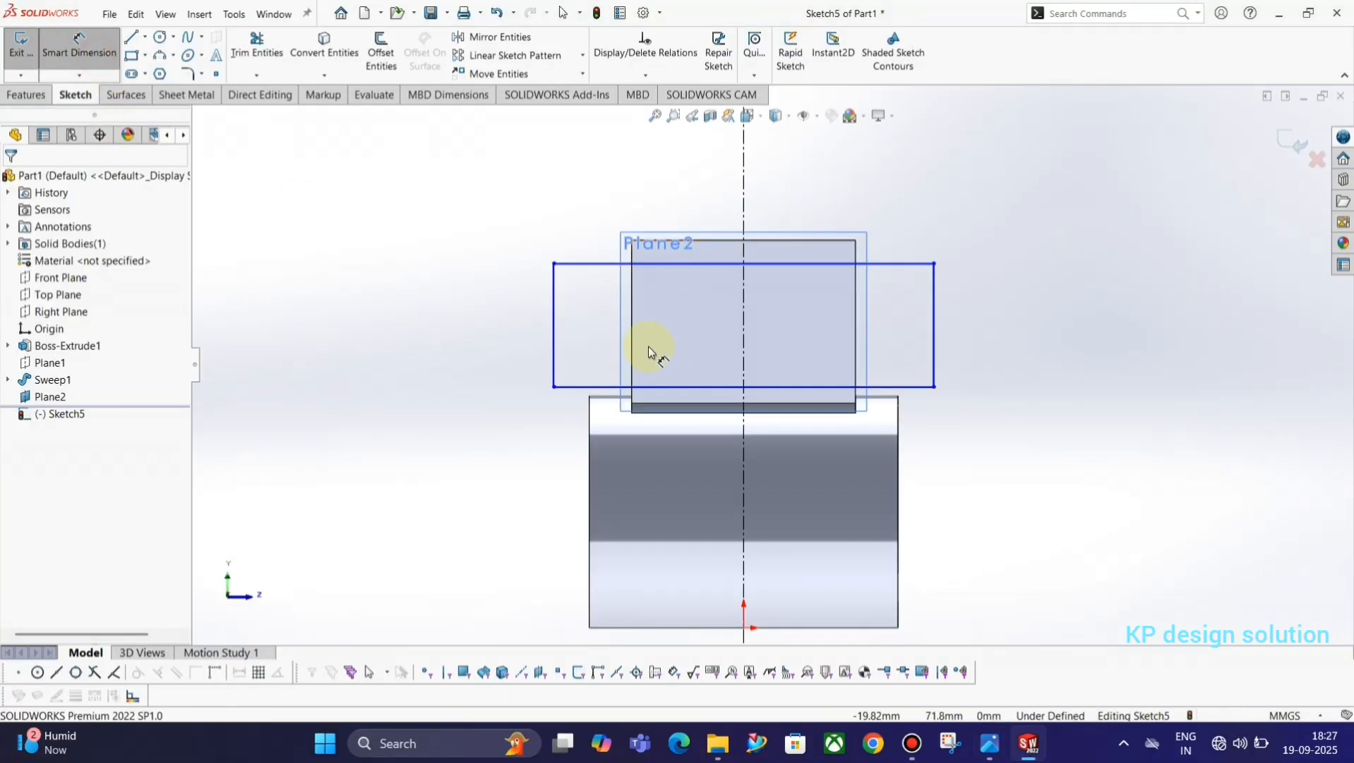
left_click(553, 302)
left_click(935, 303)
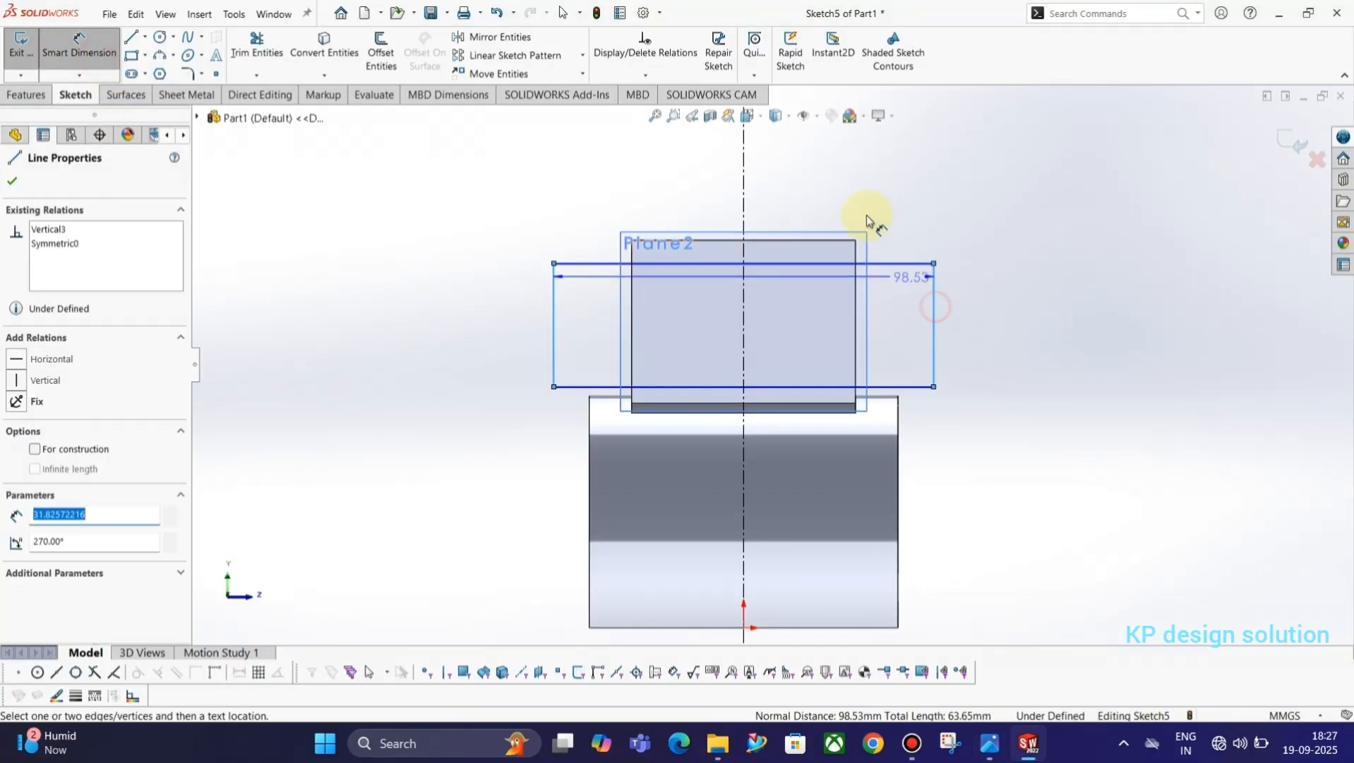
left_click(848, 195)
key("alt+Tab")
key("alt+Tab")
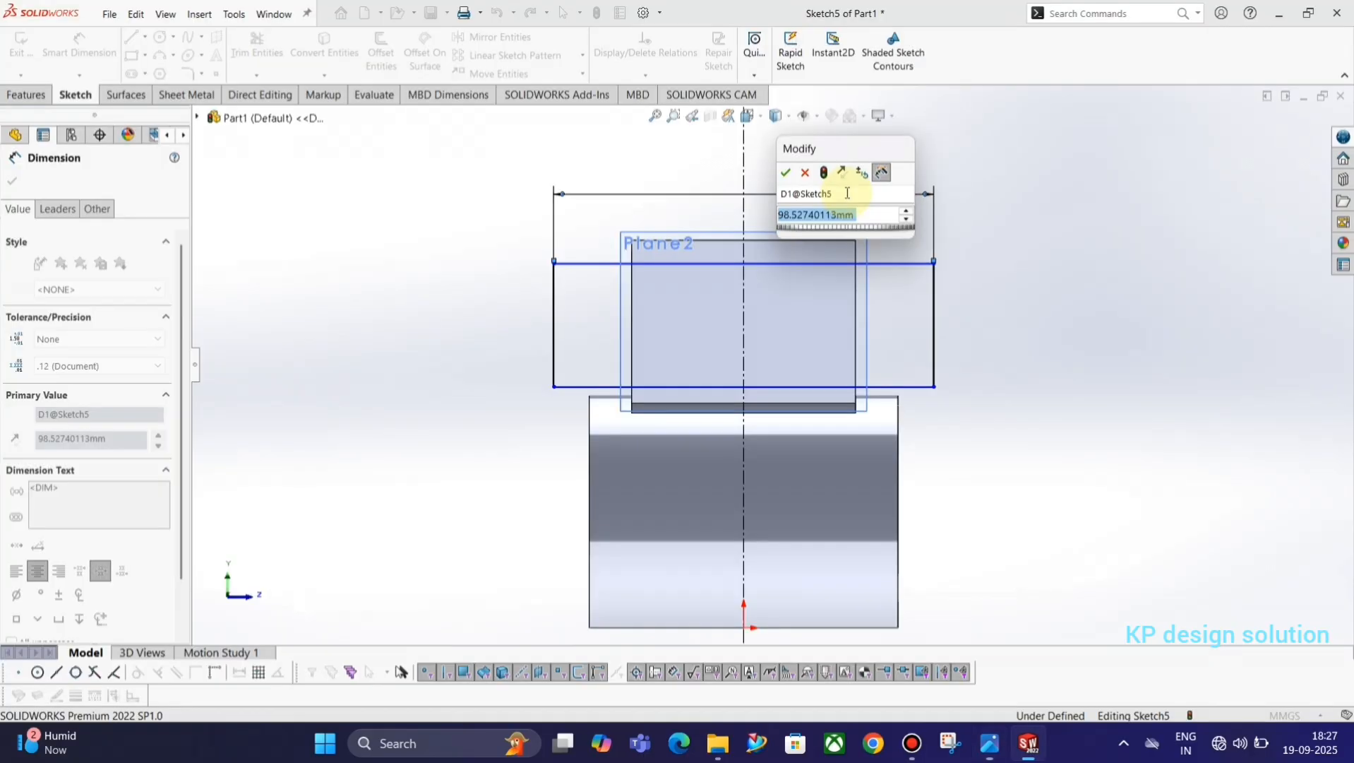
key("alt+Tab")
Dimension the rectangle's height between its horizontal edges as 53 mm, per the reference drawing.
key("alt+Tab")
type("73")
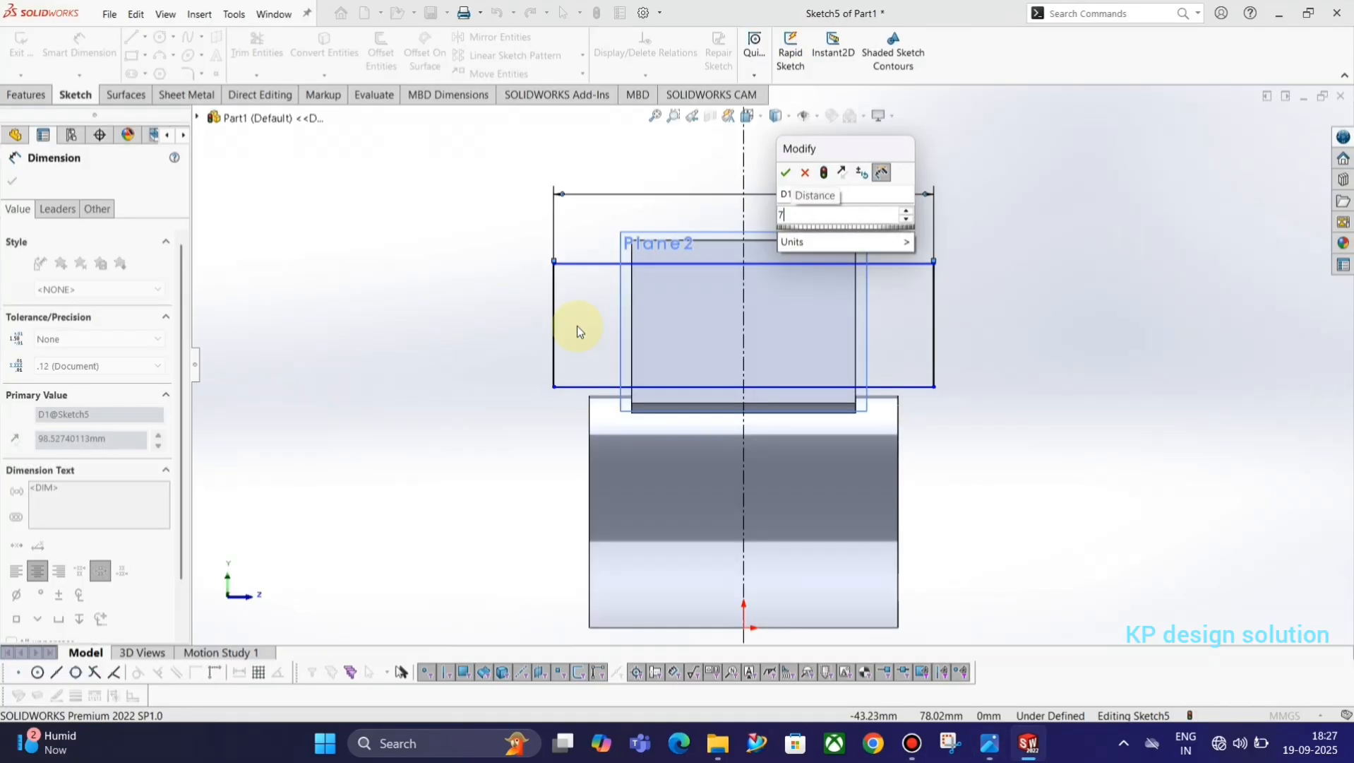
key("Return")
key("alt+Tab")
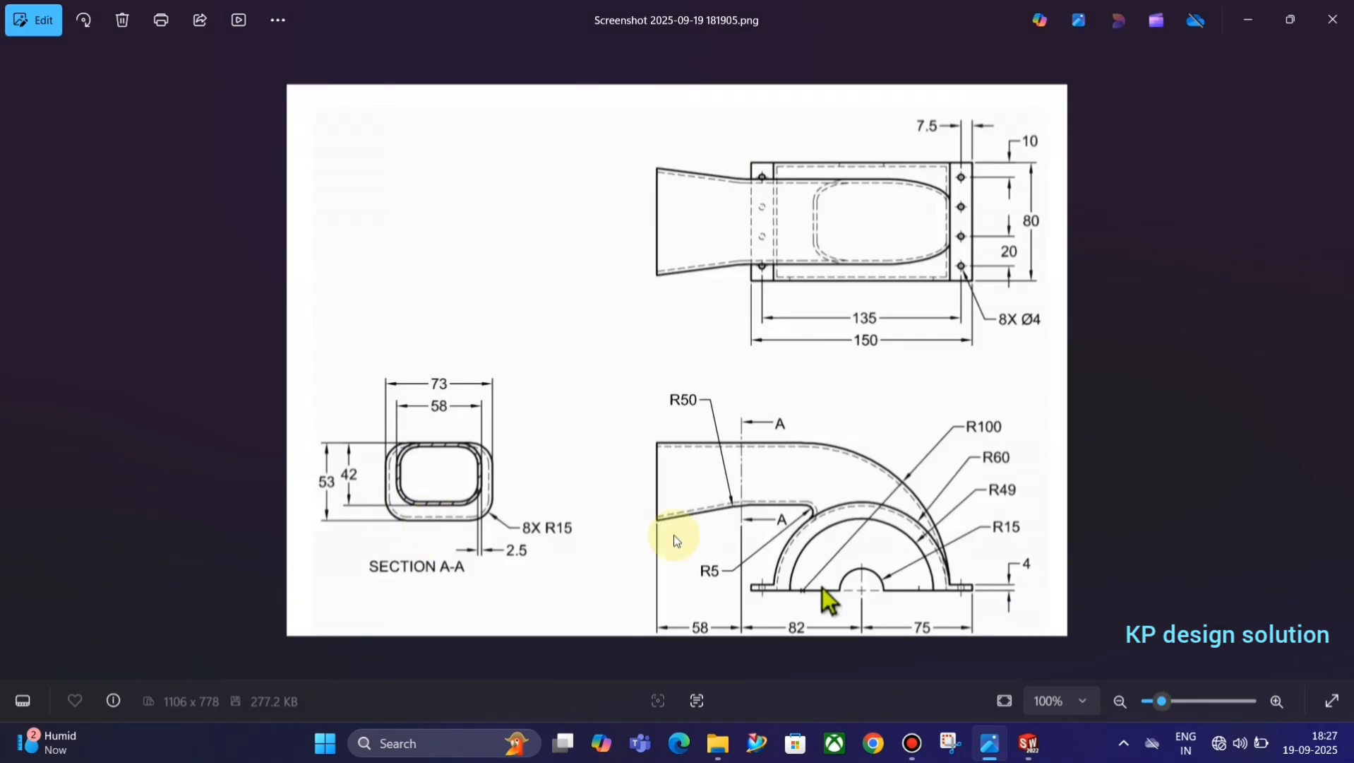
key("alt+Tab")
left_click(788, 263)
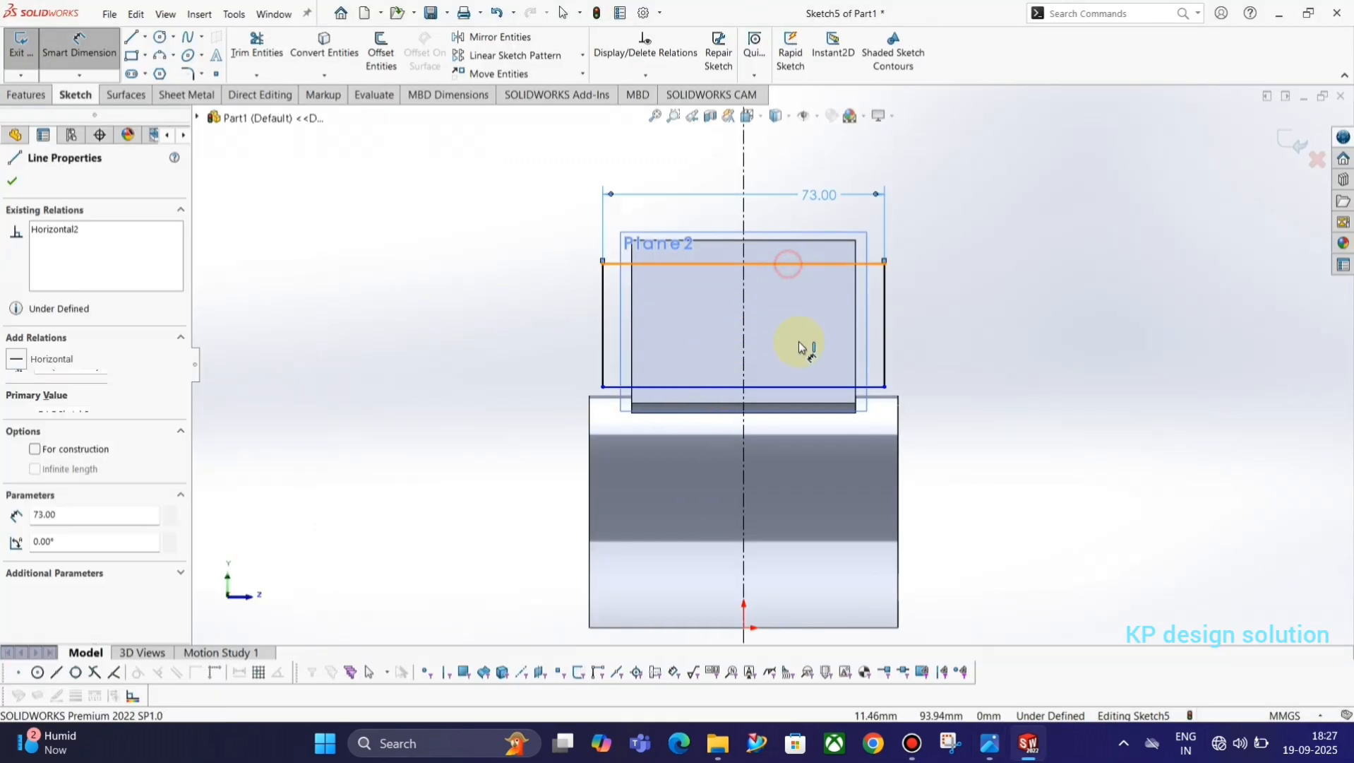
left_click(807, 386)
left_click(940, 327)
type("53")
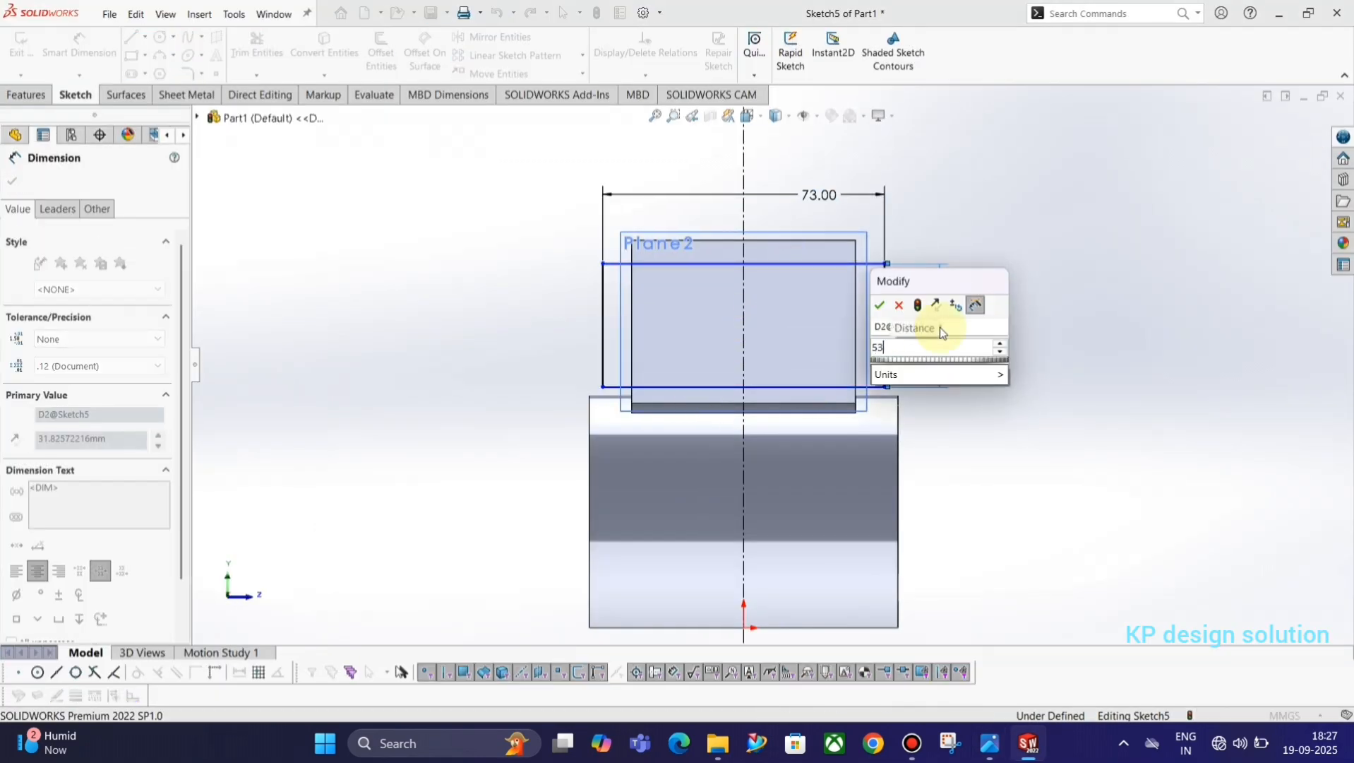
key("Return")
key("Escape")
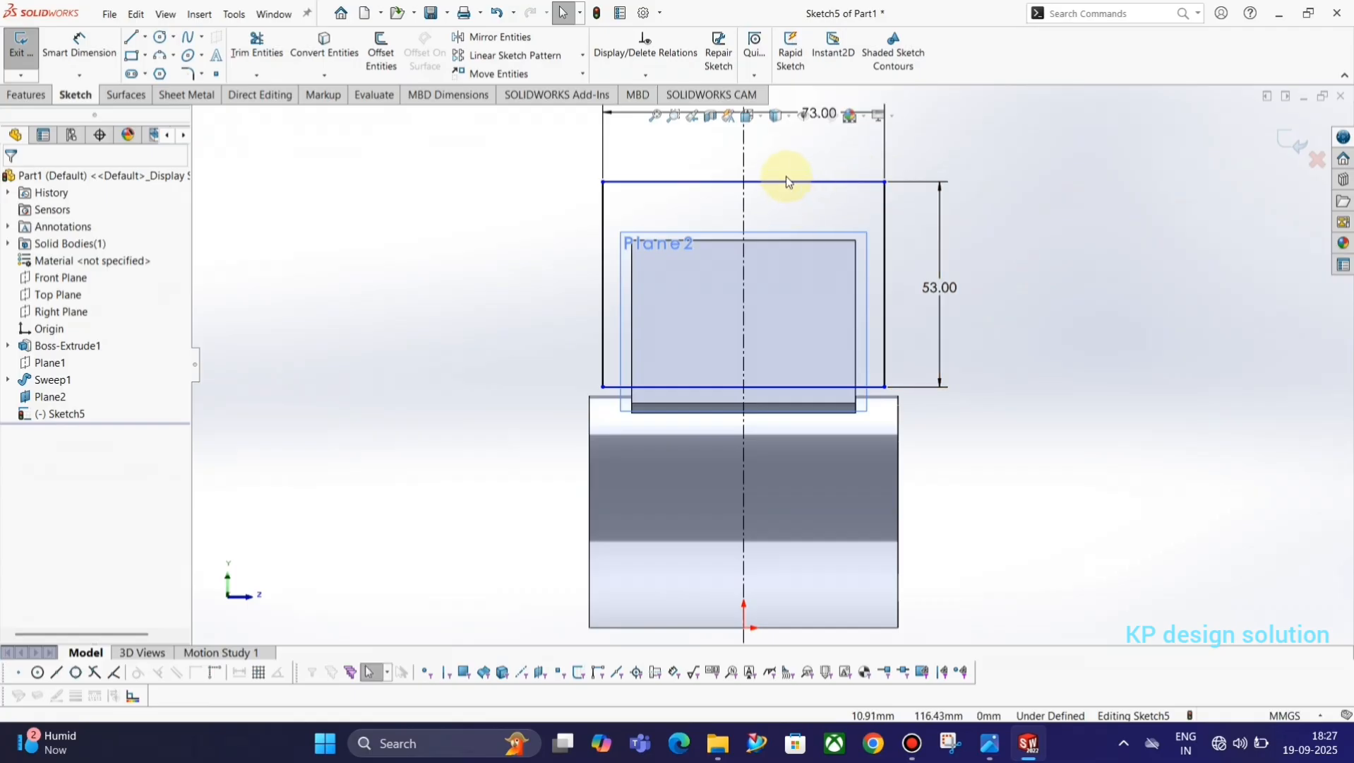
Make the rectangle's upper edge collinear with the upper edge of the duct's end face and exit the sketch.
left_click(785, 181)
left_click(792, 240, "ctrl")
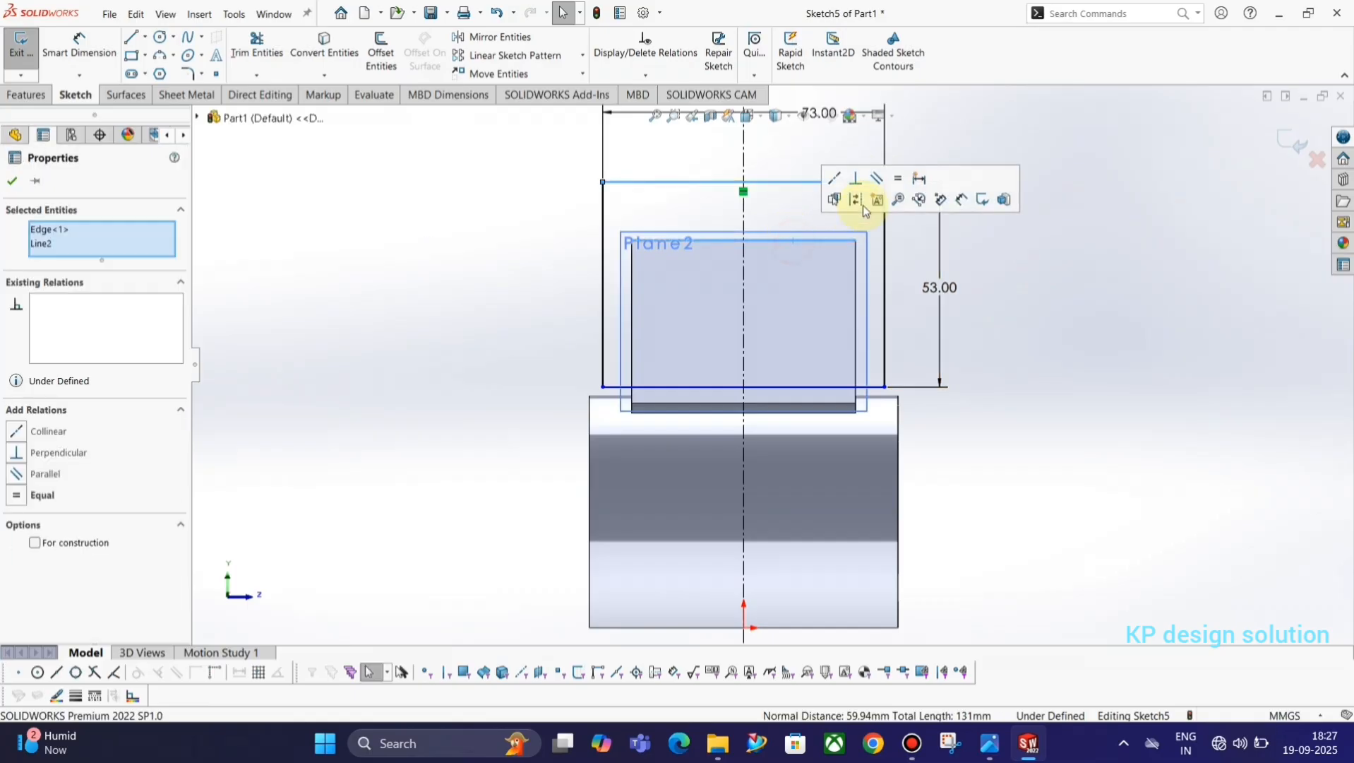
left_click(855, 198)
left_click(1127, 227)
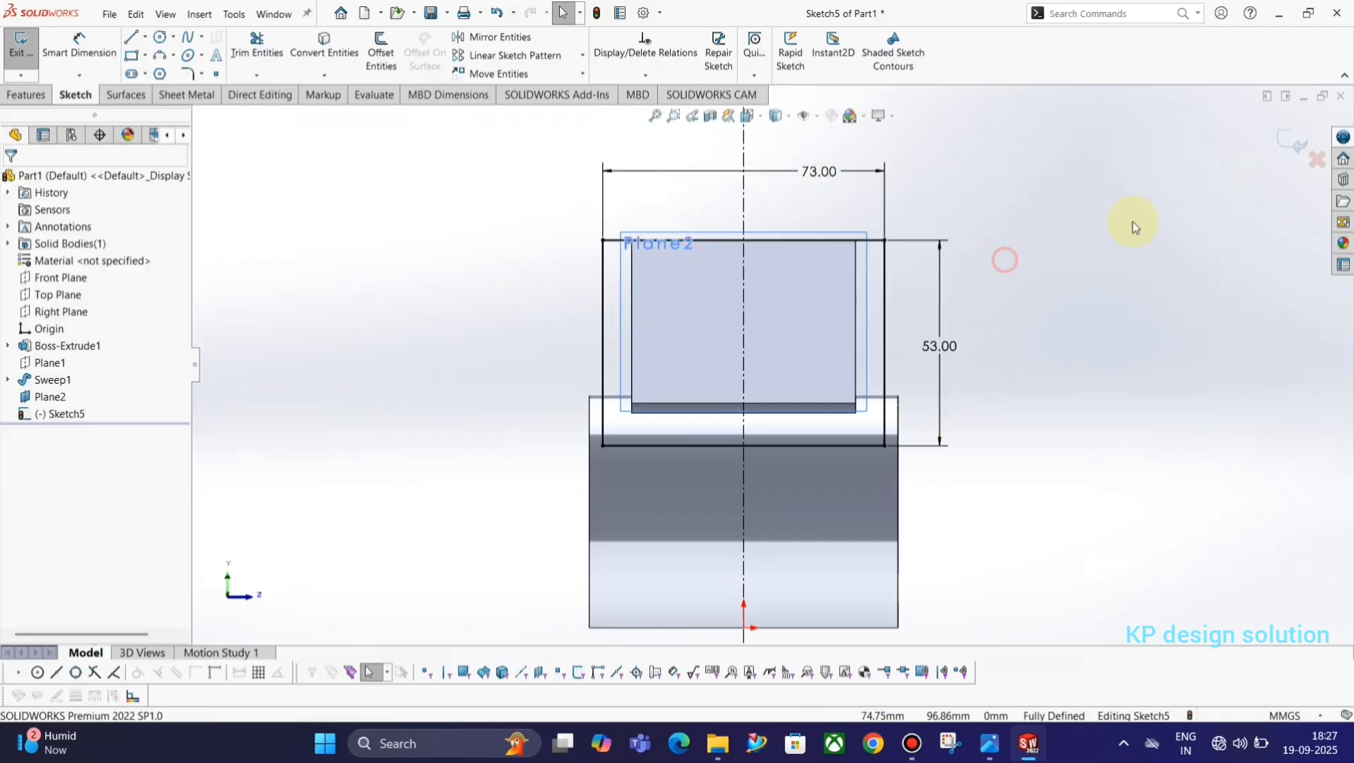
left_click(1297, 142)
mouse_move(1028, 187)
middle_mouse_down()
mouse_move(967, 277)
mouse_move(939, 268)
middle_mouse_up()
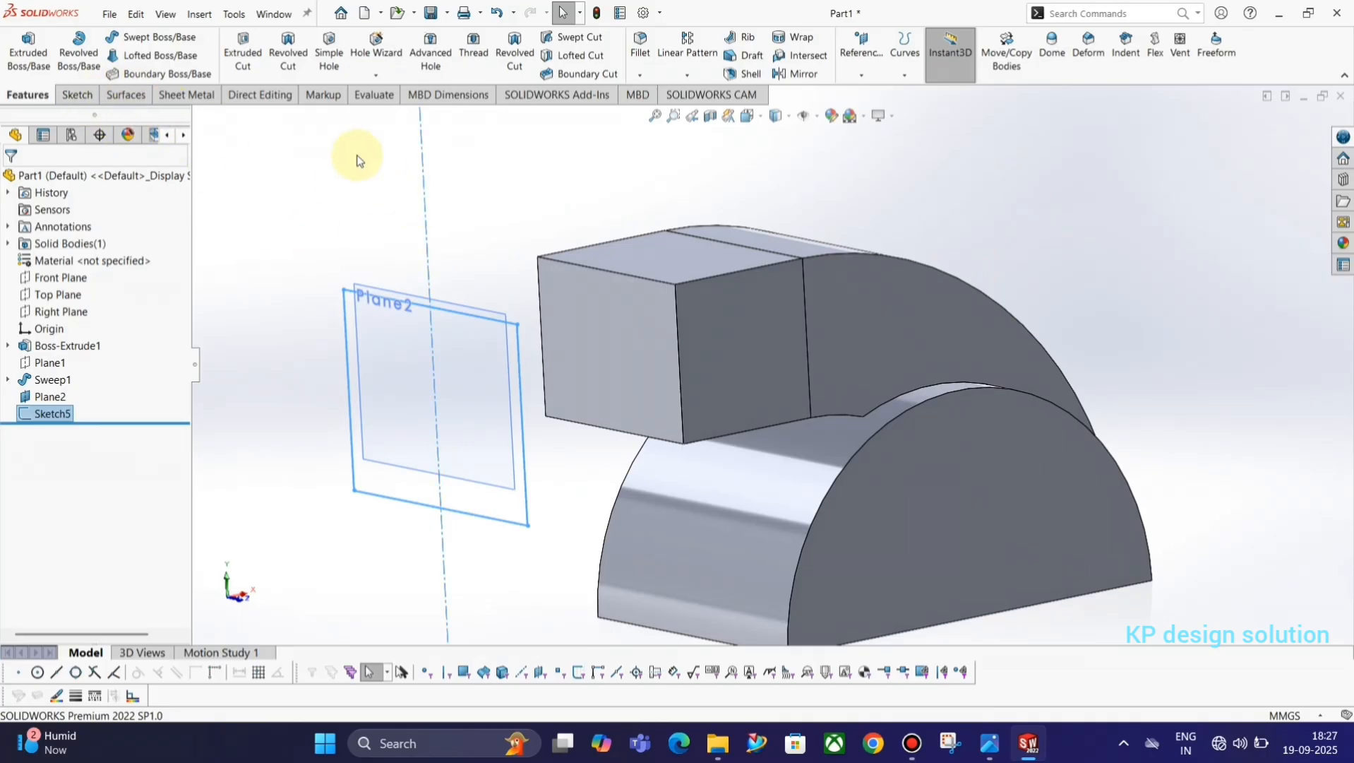
left_click(157, 55)
left_click(349, 405)
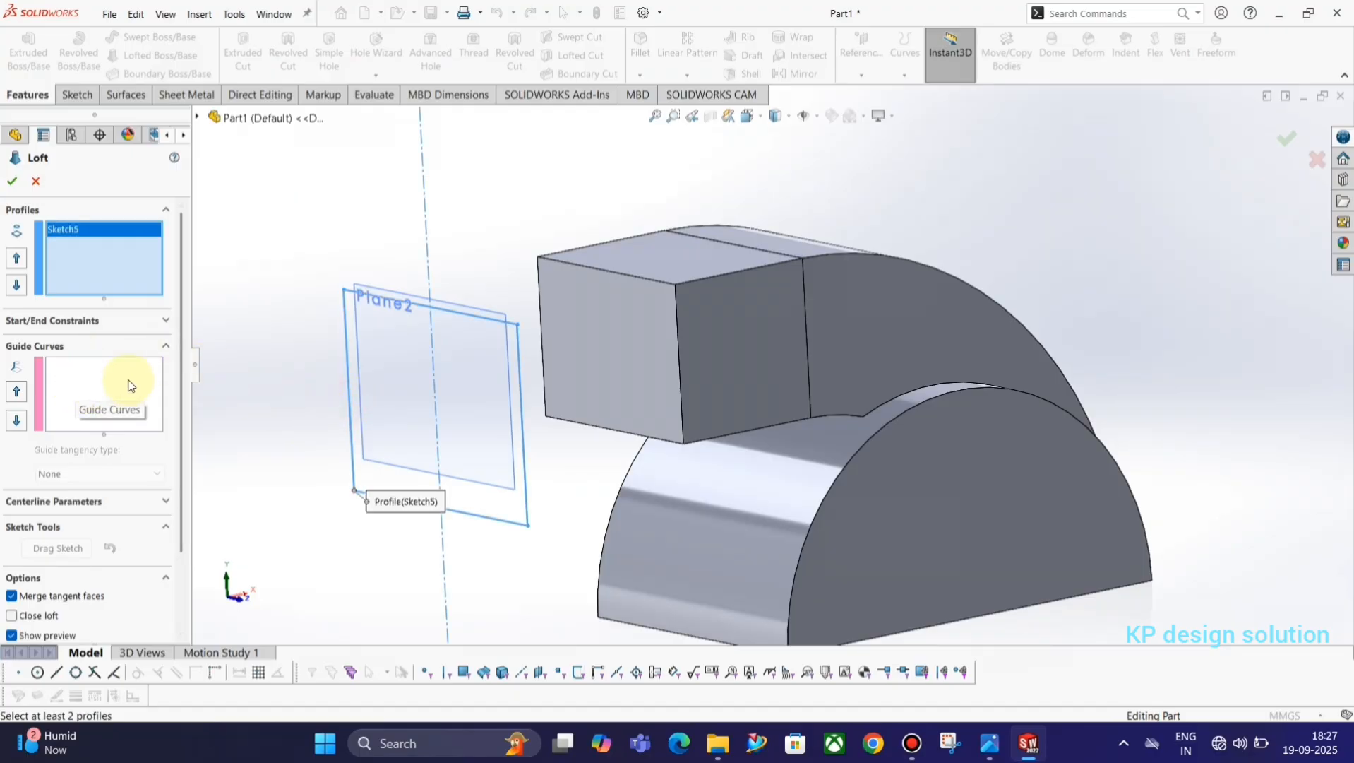
left_click(41, 187)
Leave the loft command and start a new sketch on the Front Plane.
left_click(74, 98)
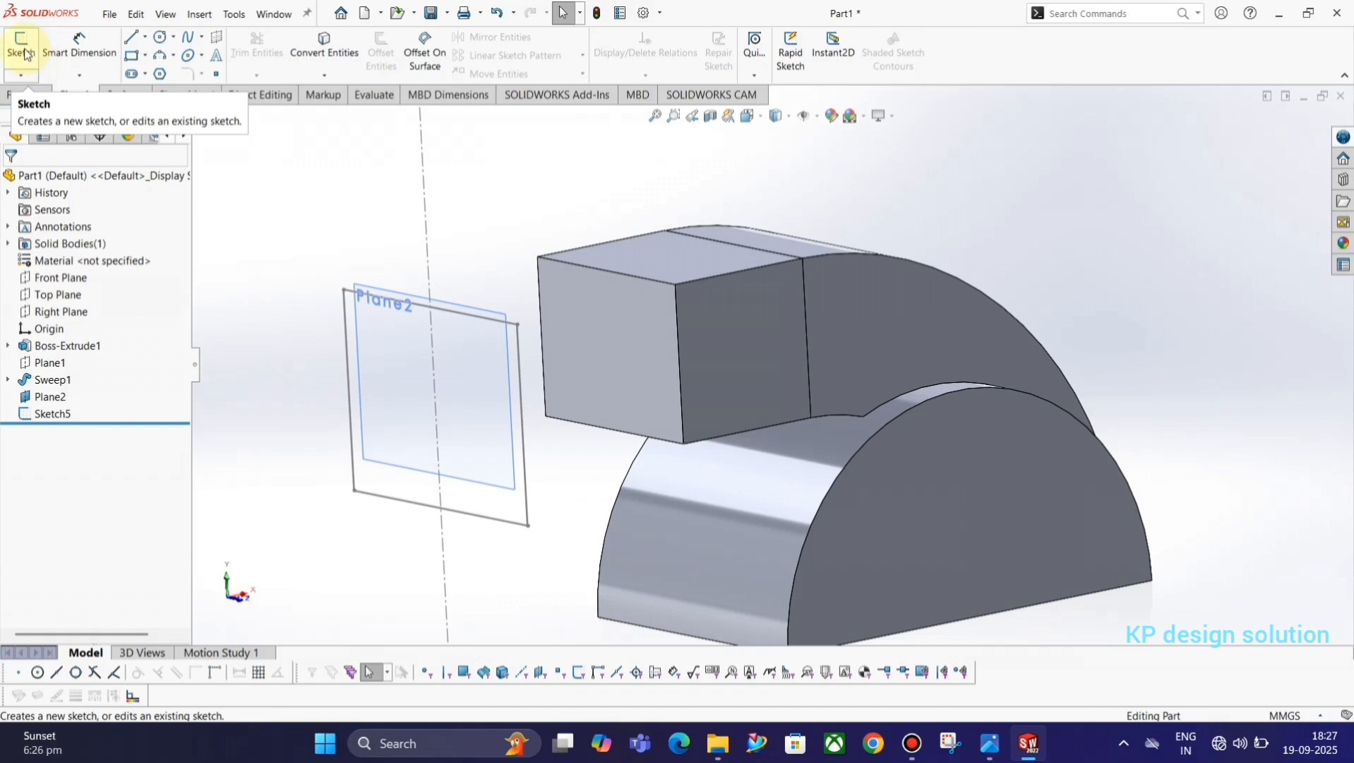
left_click(25, 54)
left_click(198, 117)
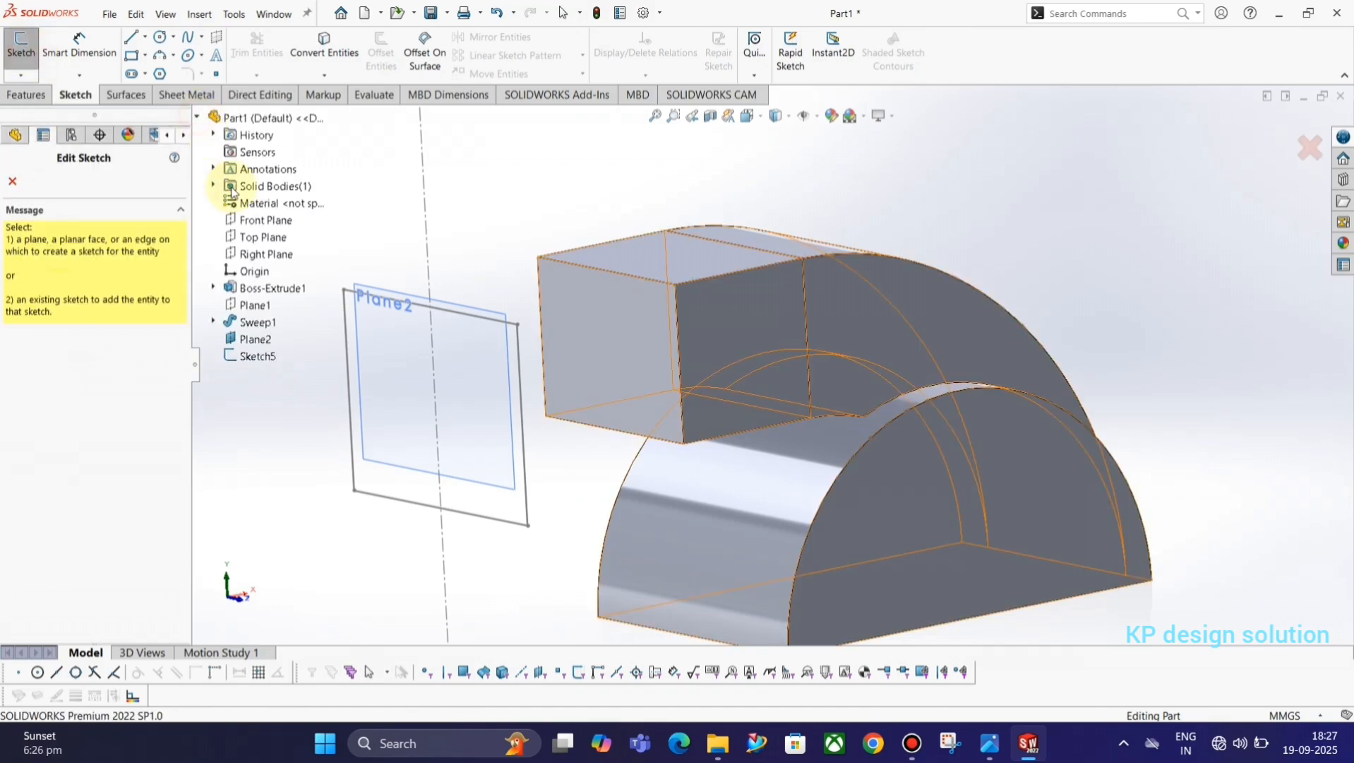
left_click(259, 221)
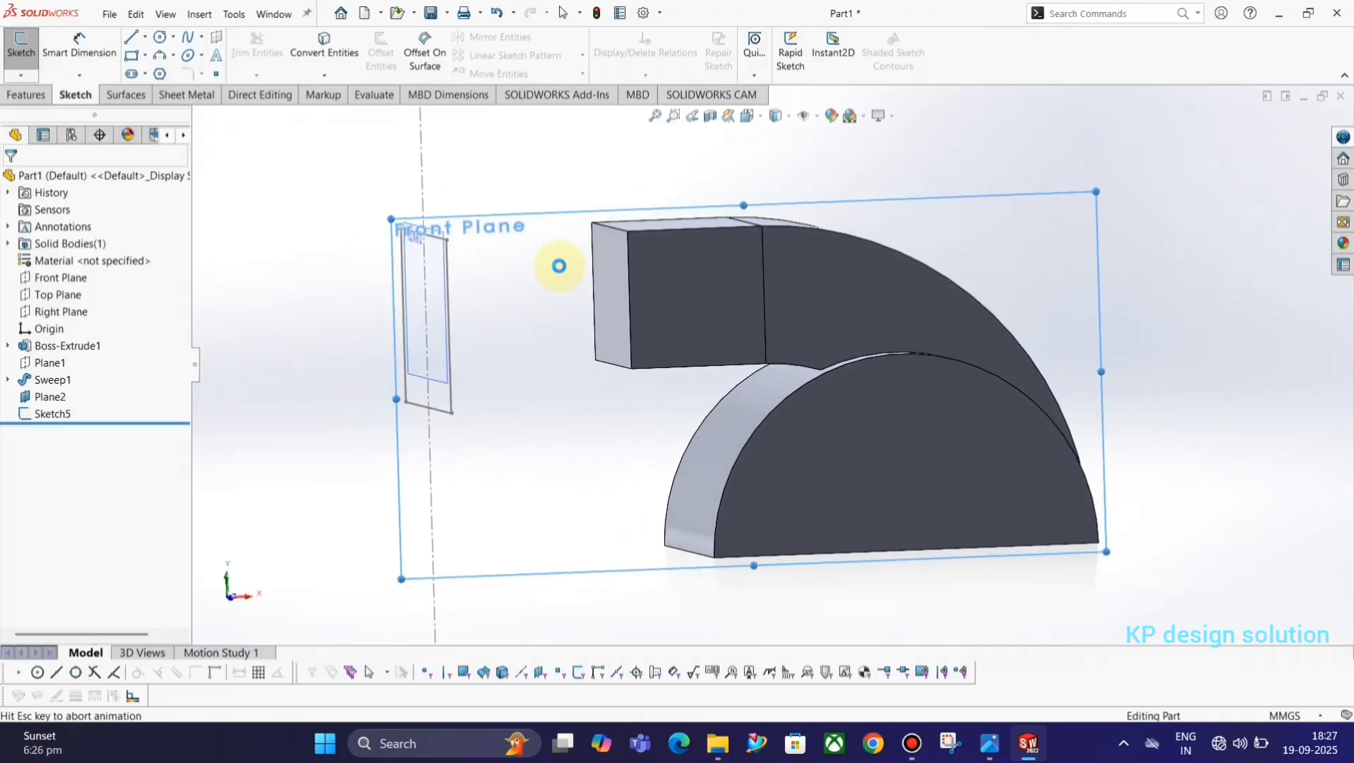
Draw a horizontal 58 mm line from the upper edge of the duct's end face to the rectangle's upper edge and exit the sketch.
left_click(134, 44)
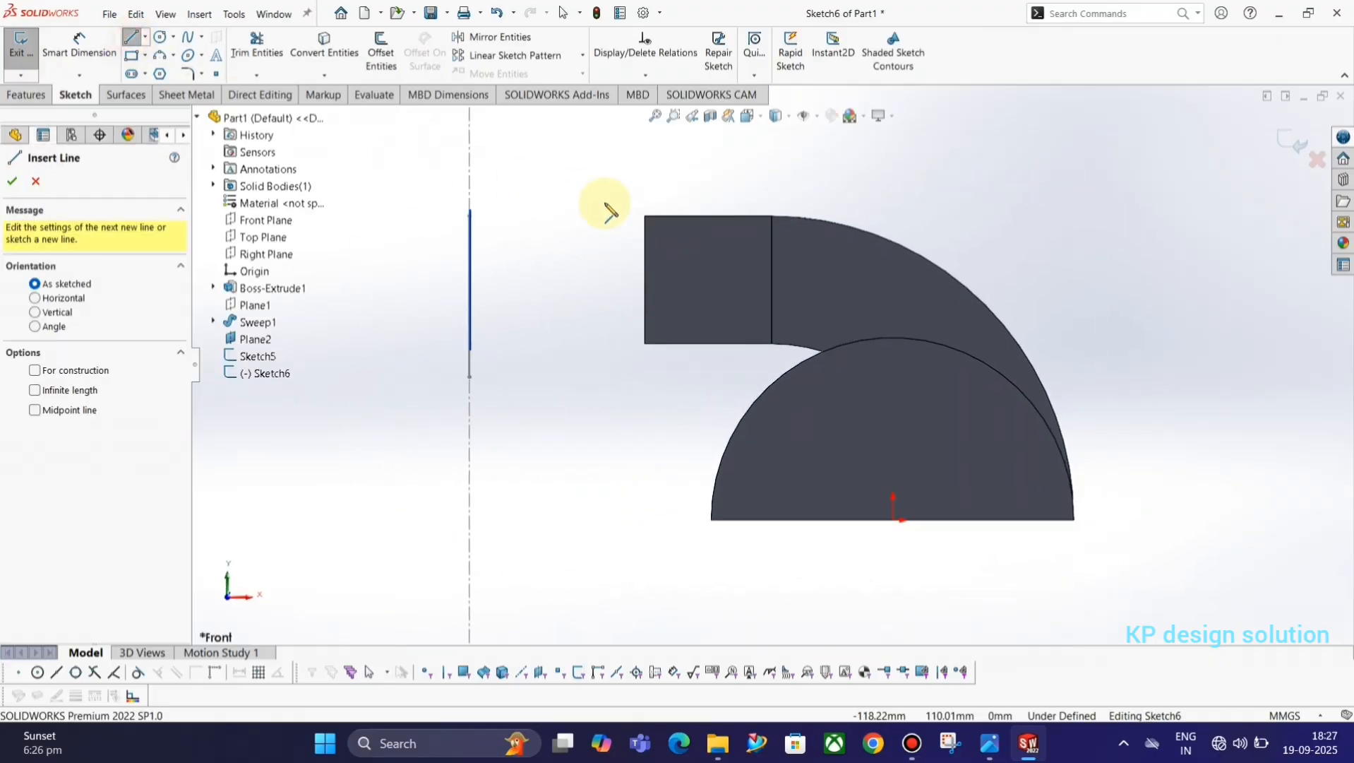
scroll(601, 215, "up", 3)
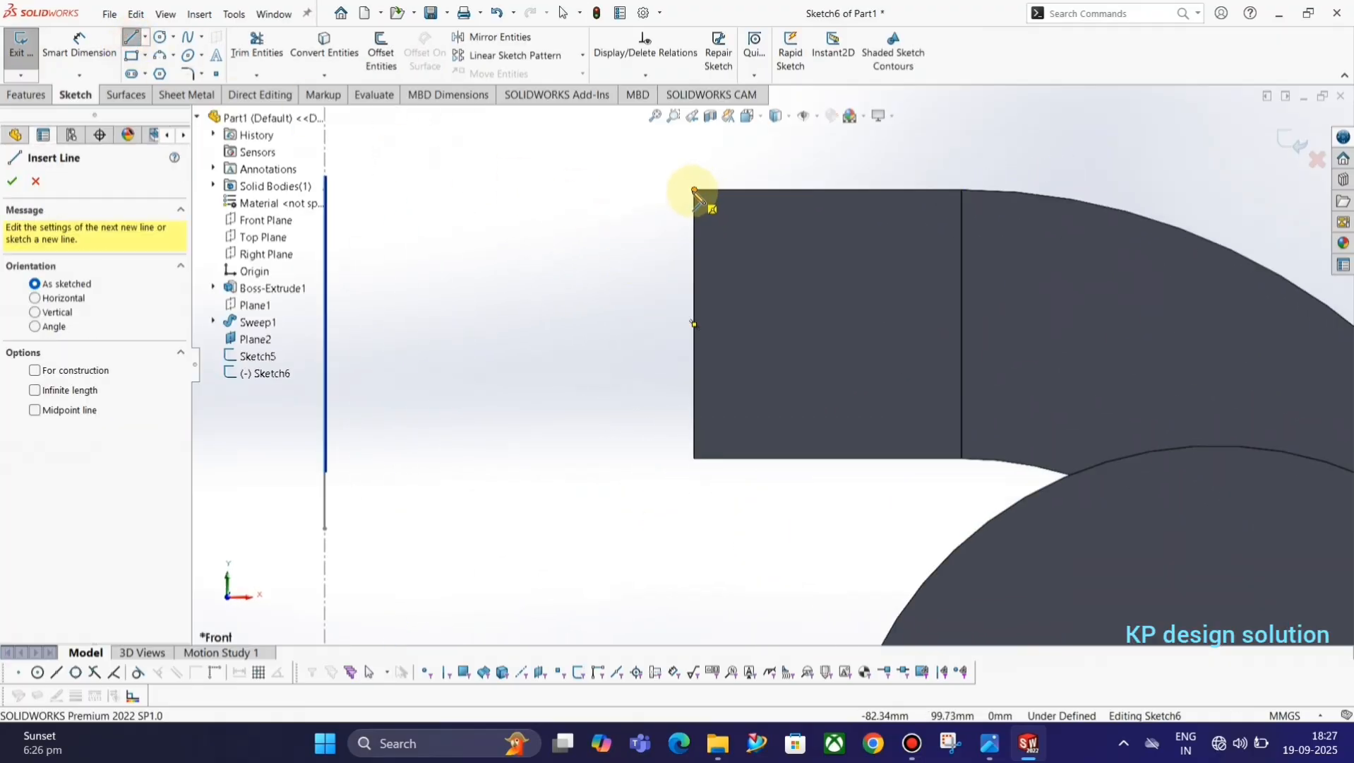
left_click(694, 190)
middle_click_drag(428, 190, 452, 207)
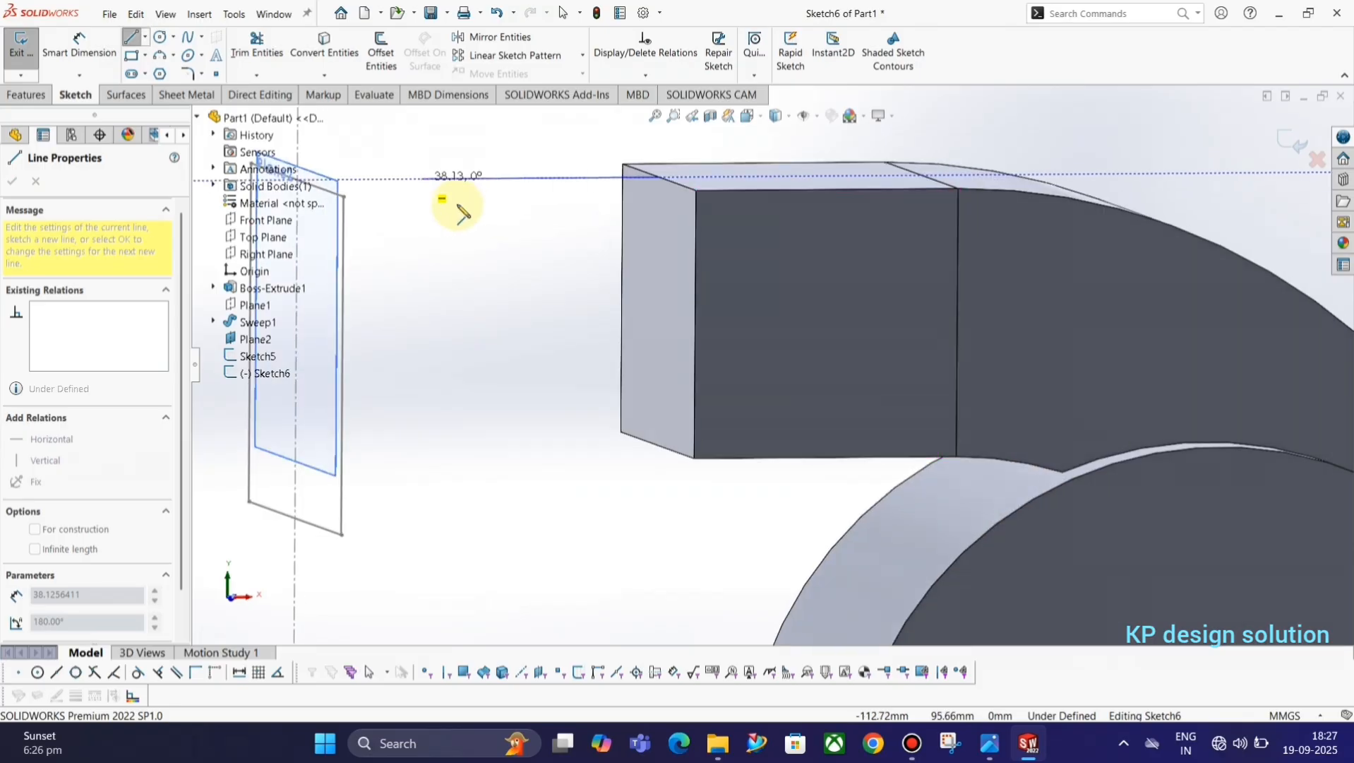
scroll(448, 222, "up", 2)
scroll(446, 226, "down", 2)
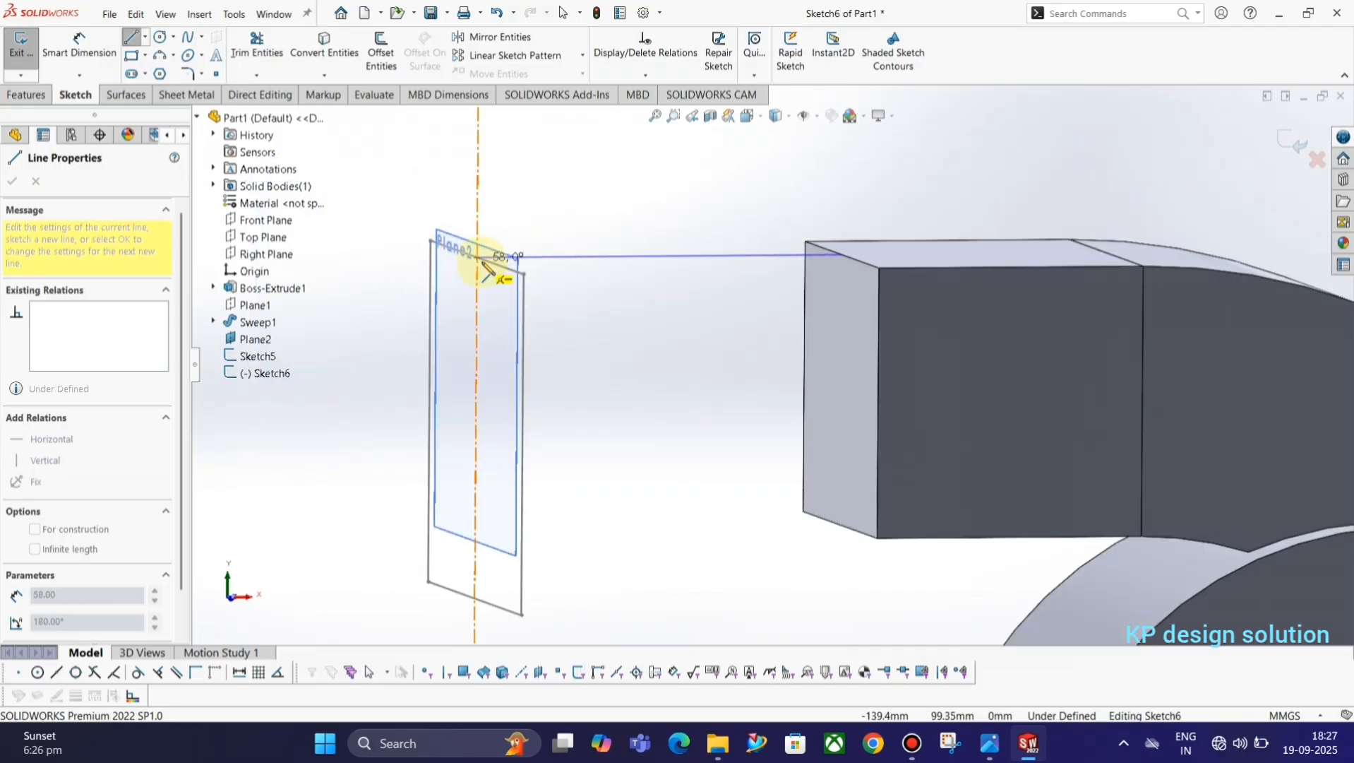
left_click(477, 257)
key("Escape")
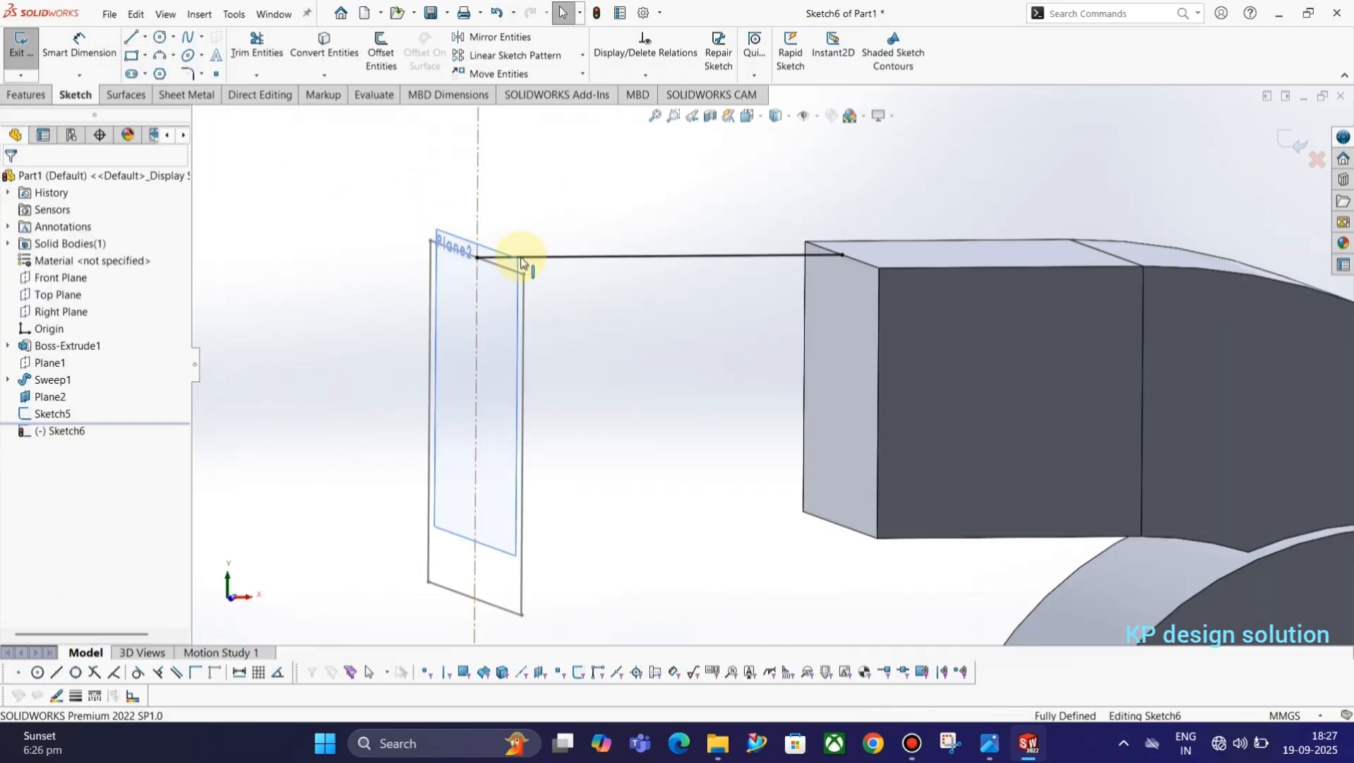
scroll(508, 282, "down", 4)
scroll(781, 364, "up", 4)
scroll(781, 364, "up", 2)
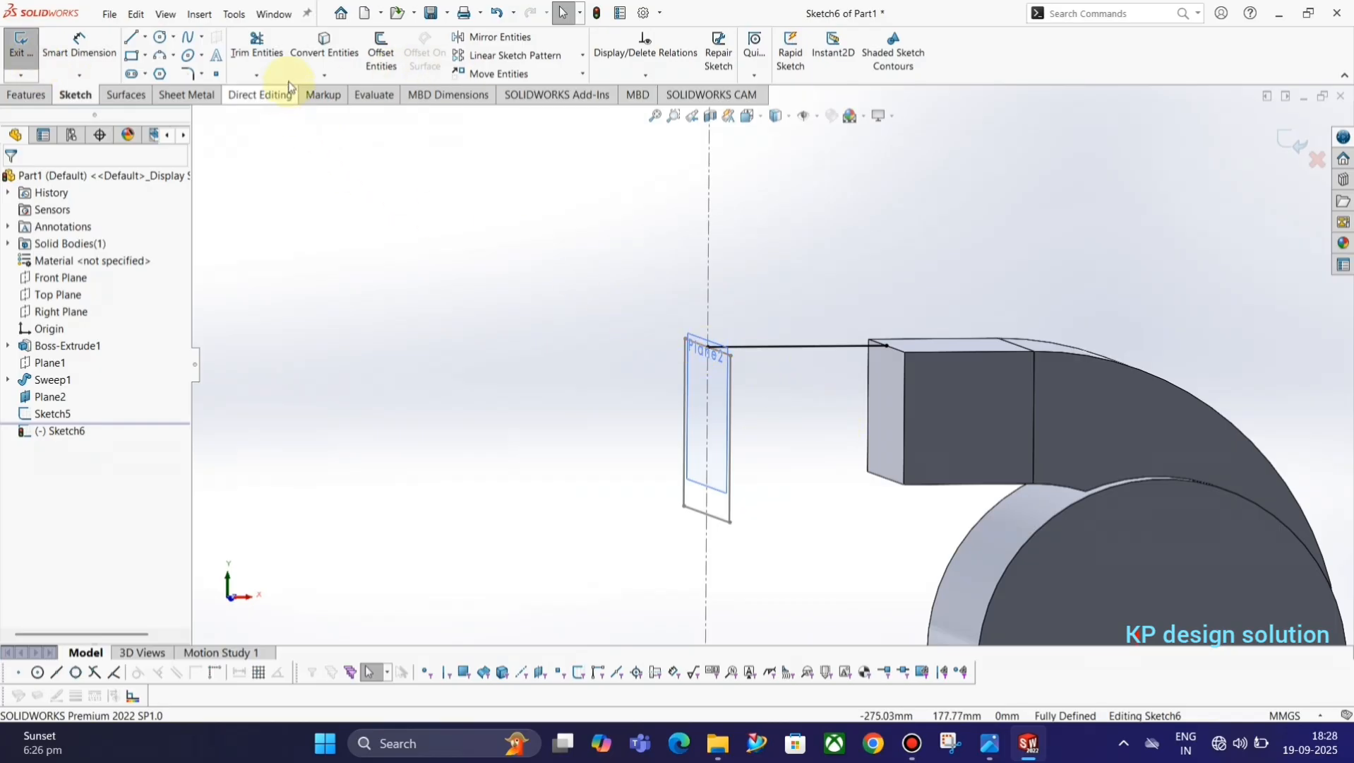
left_click(20, 44)
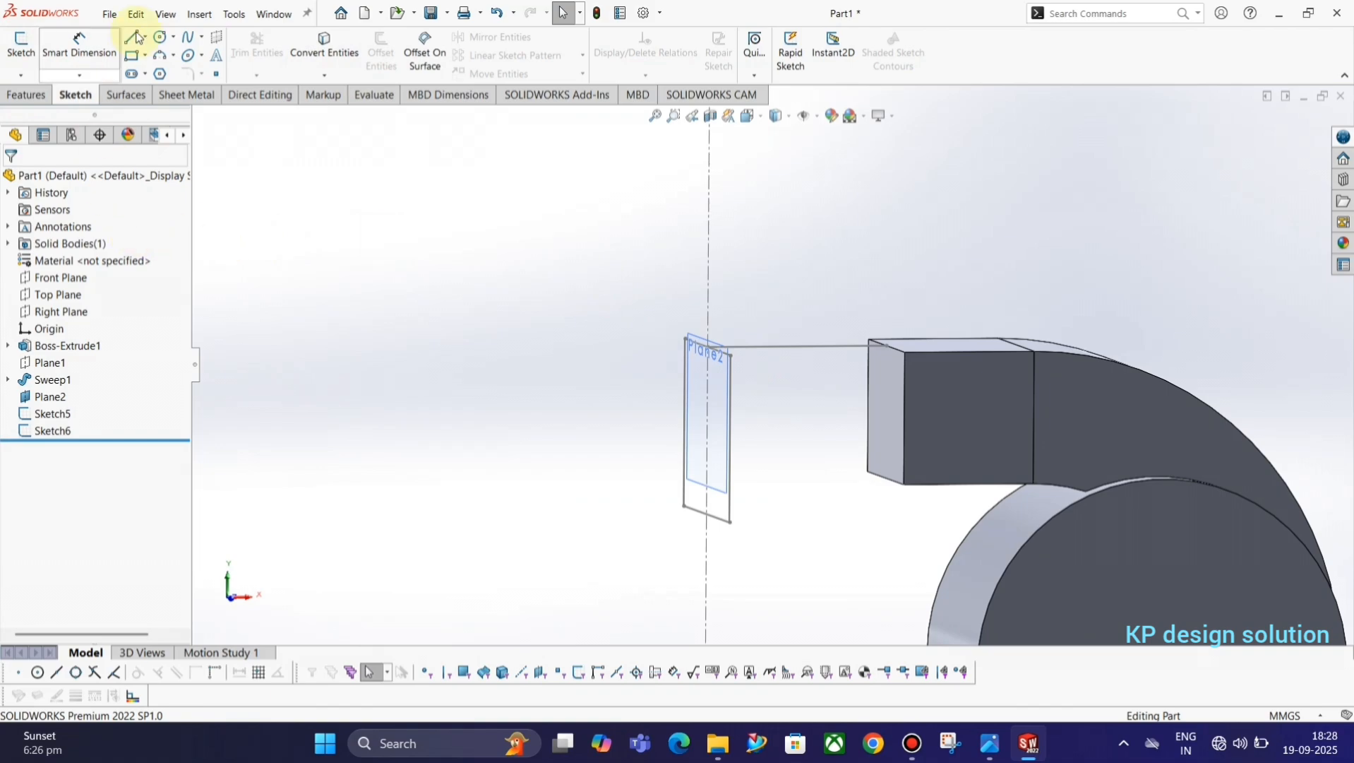
Start a loft with the rectangle sketch on the offset plane as its first profile.
left_click(25, 94)
left_click(152, 55)
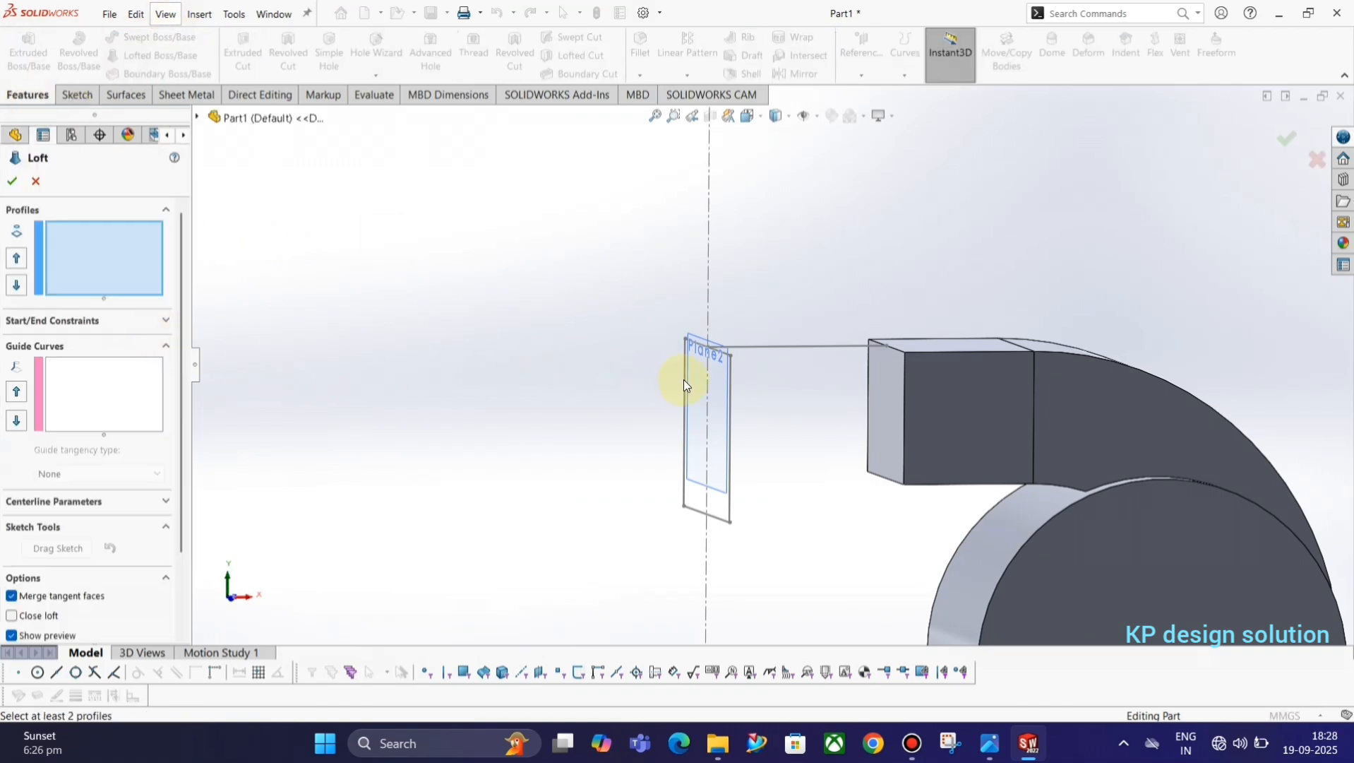
left_click(721, 523)
Try using the horizontal line sketch as the loft's guide curve and remove it from the selection.
left_click(83, 407)
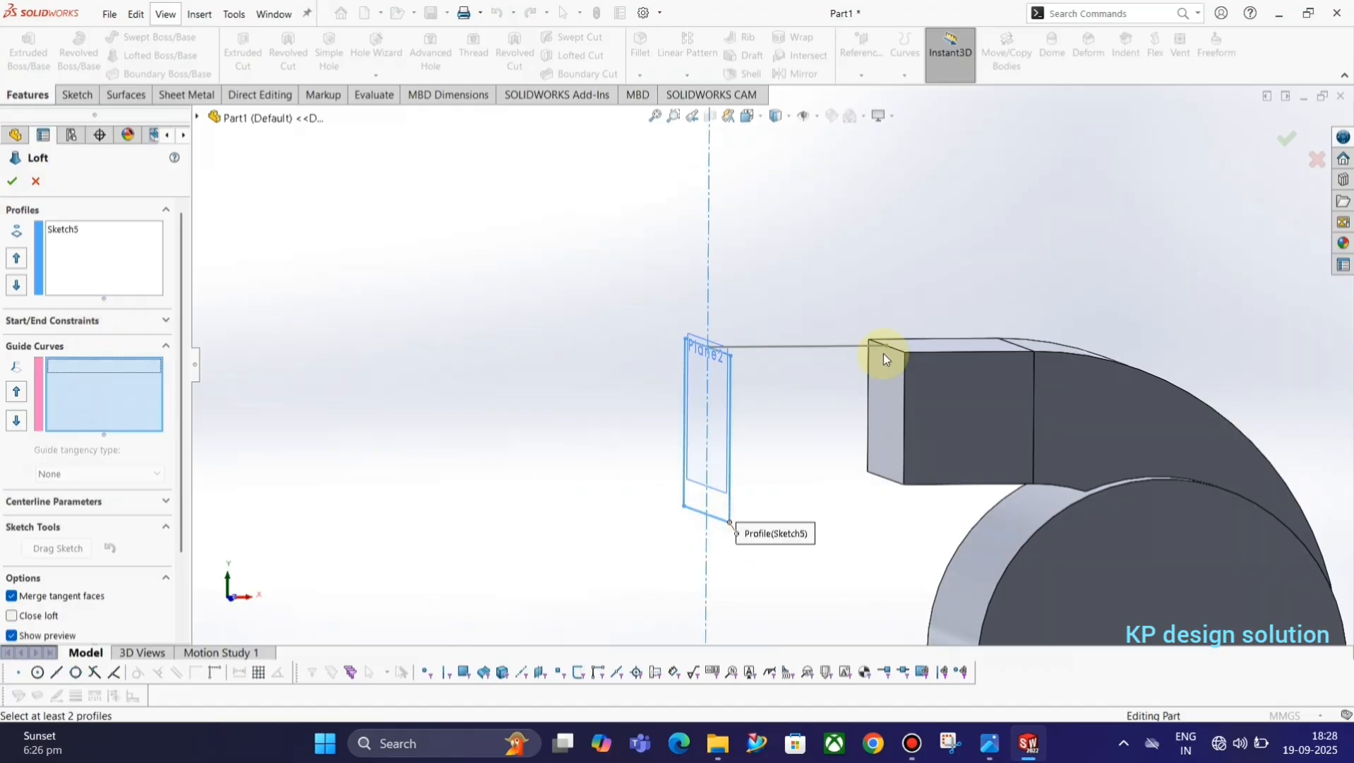
left_click(806, 356)
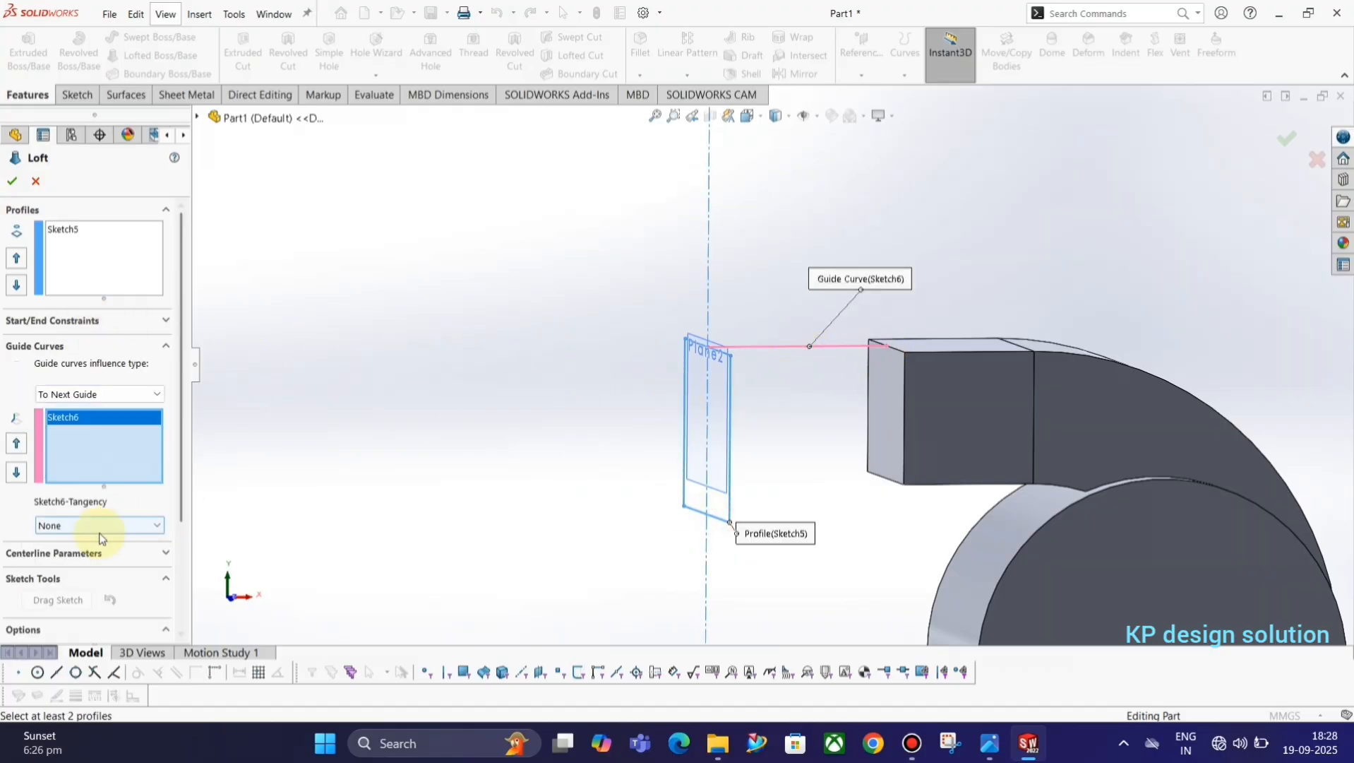
left_click(97, 558)
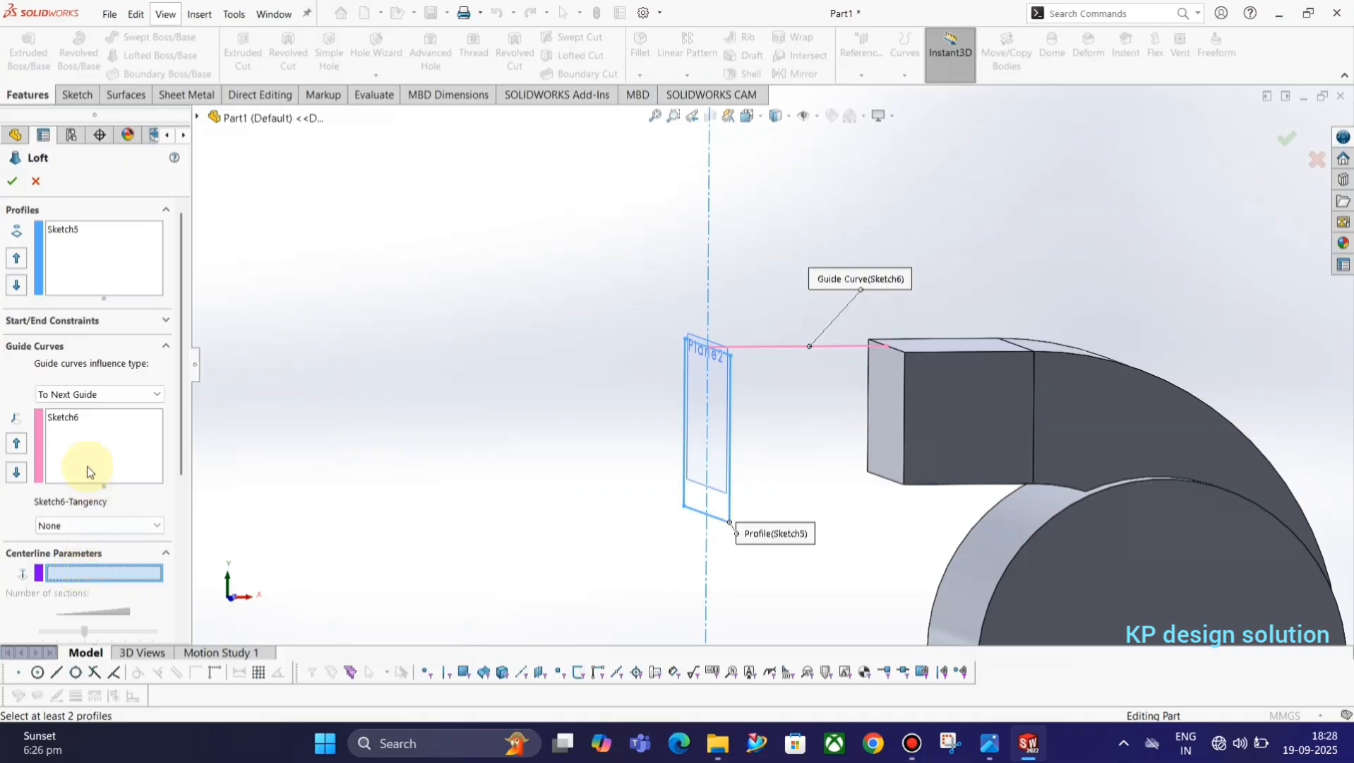
left_click(81, 423)
right_click(81, 422)
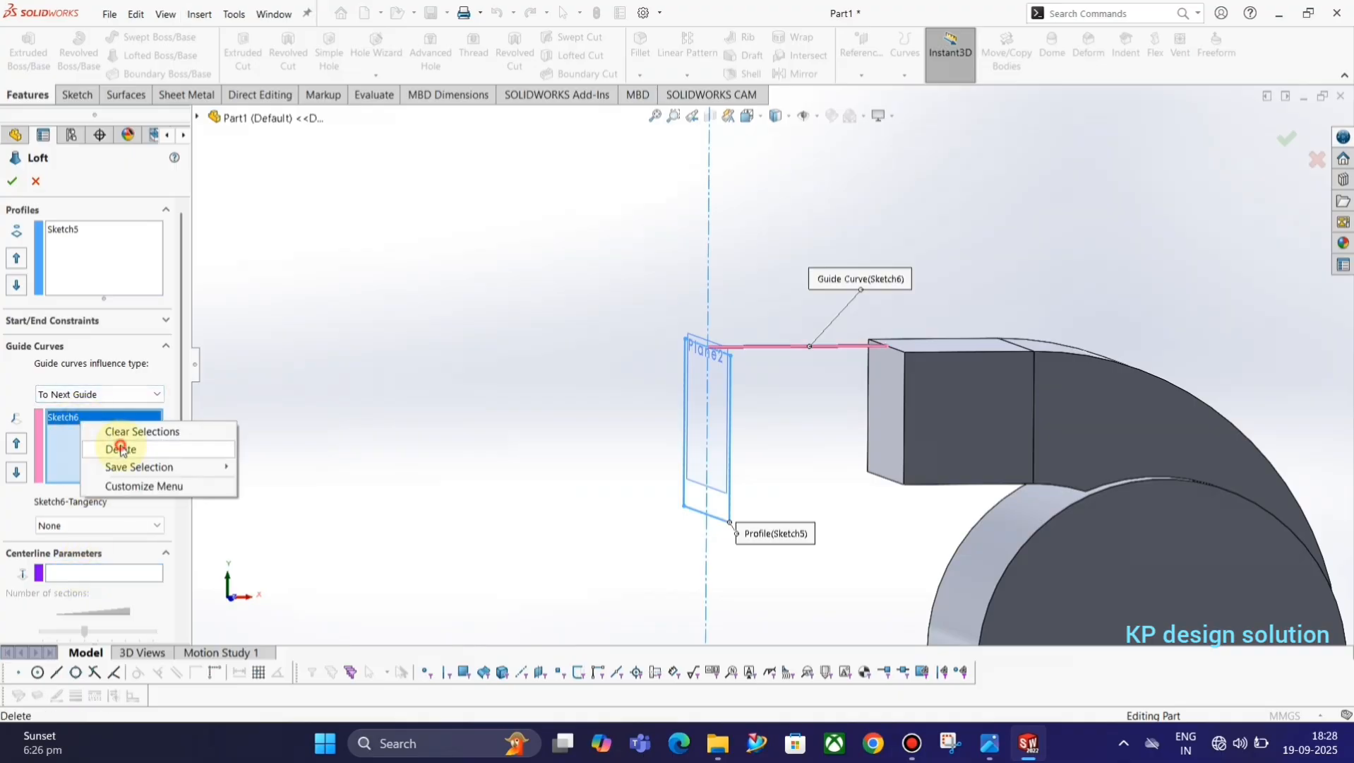
left_click(110, 449)
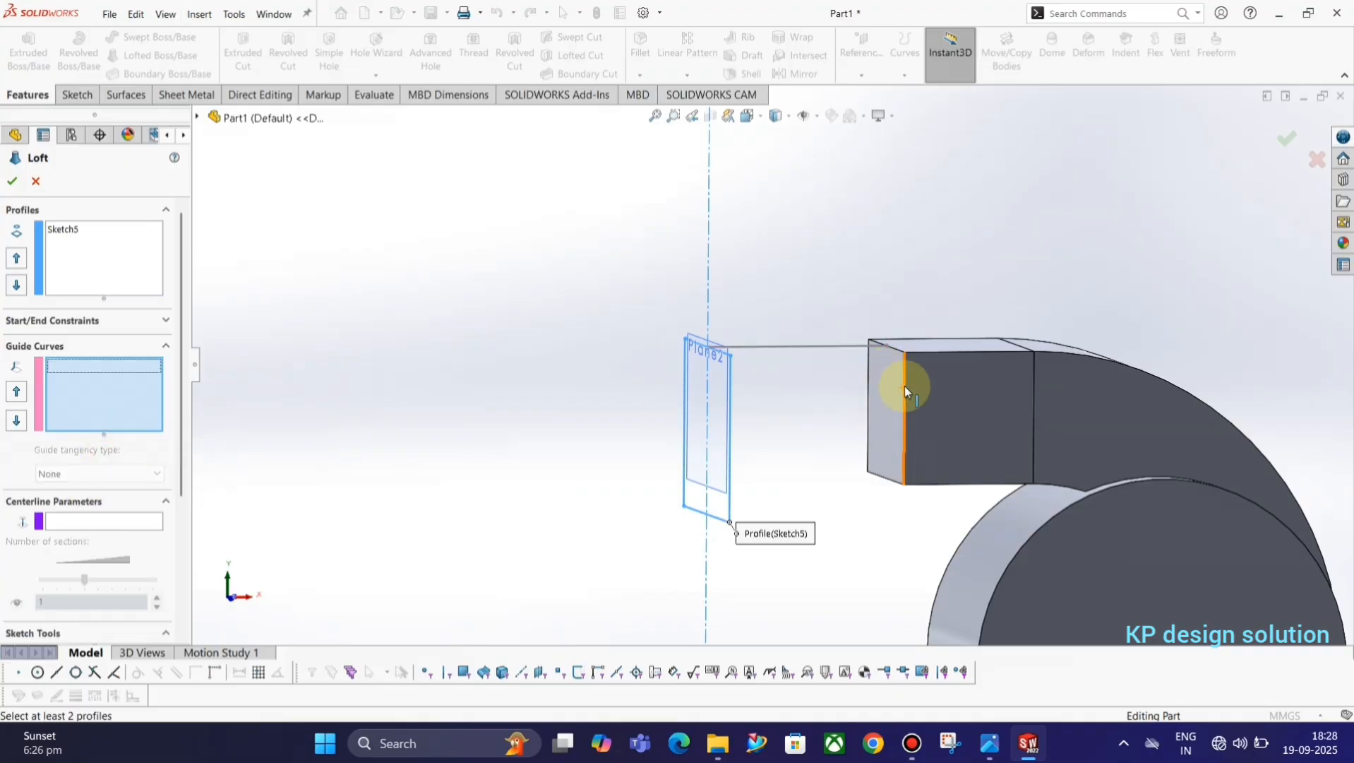
Add the duct's end face as the second loft profile, align its connector with the rectangle's matching corner, and create the loft.
left_click(139, 256)
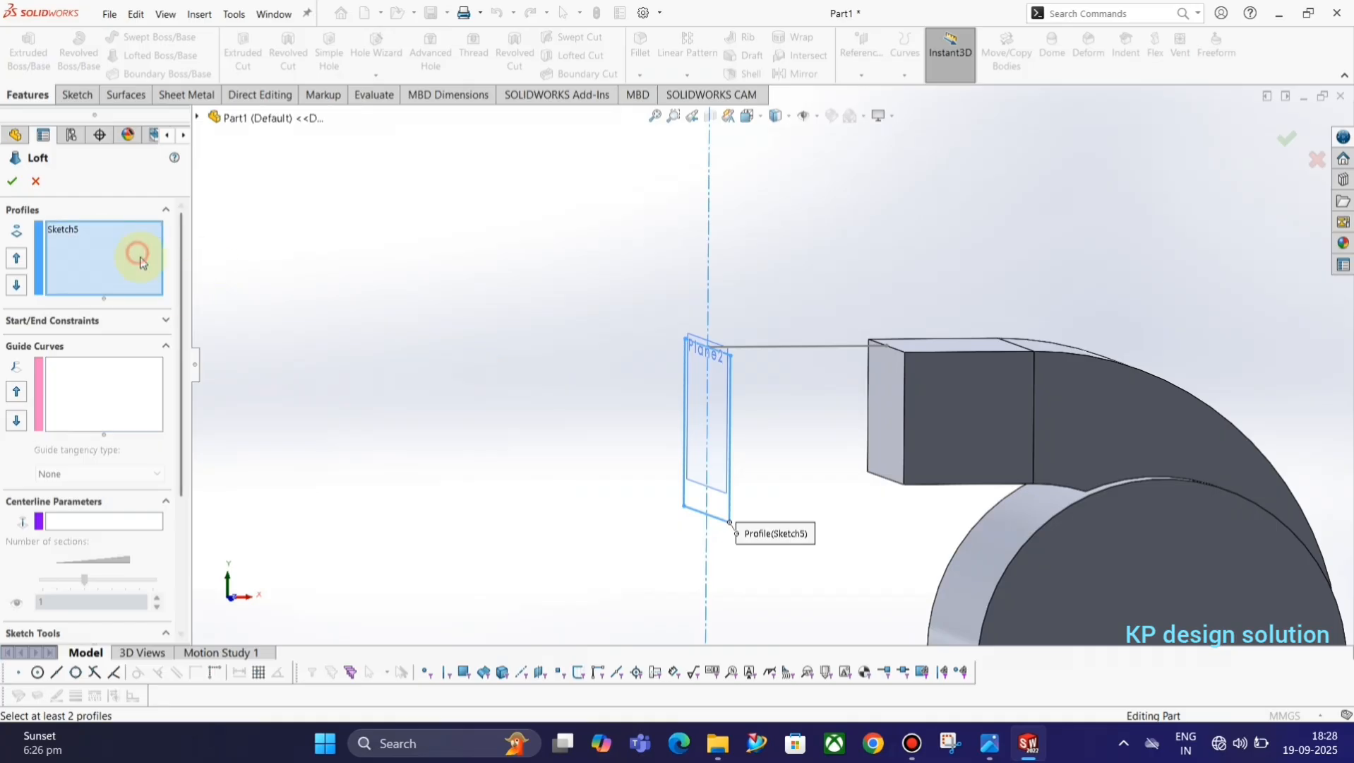
left_click(888, 375)
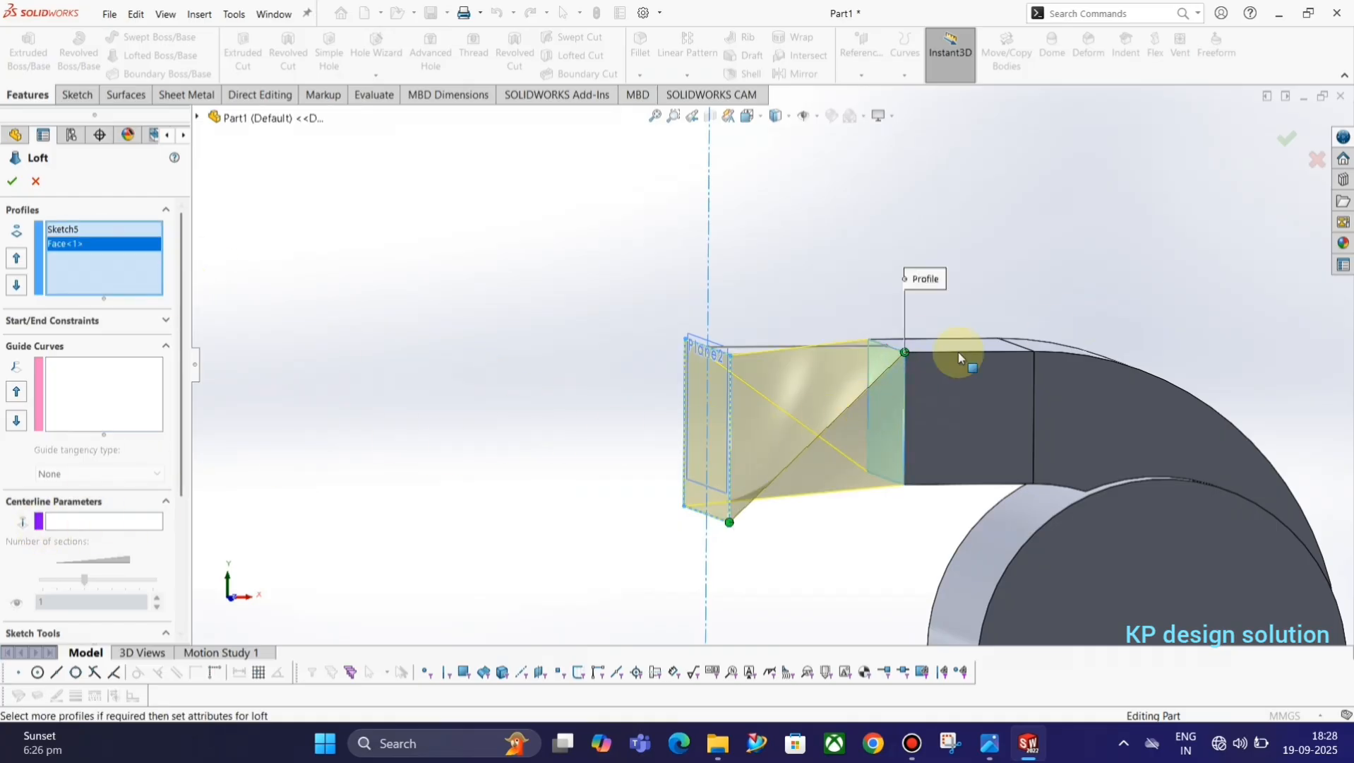
middle_click_drag(878, 375, 886, 441)
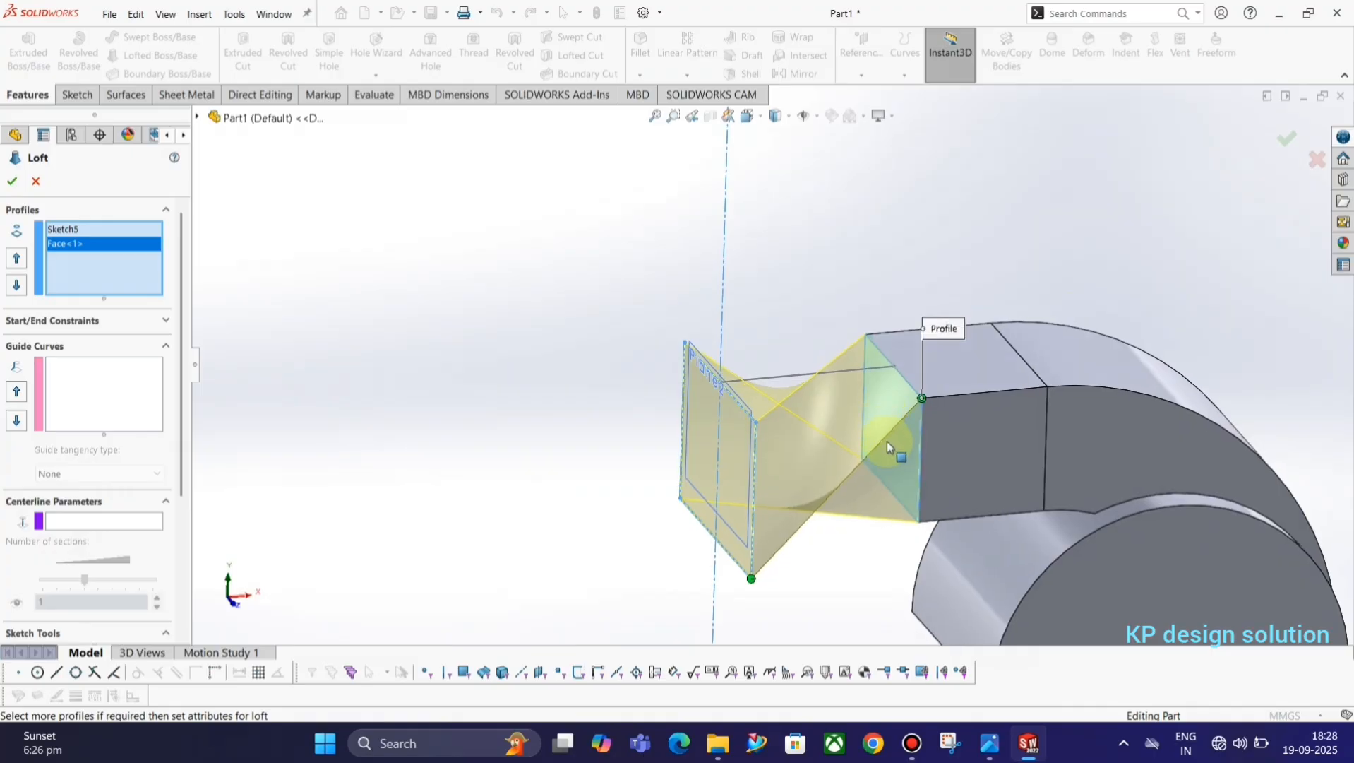
left_click_drag(923, 401, 883, 375)
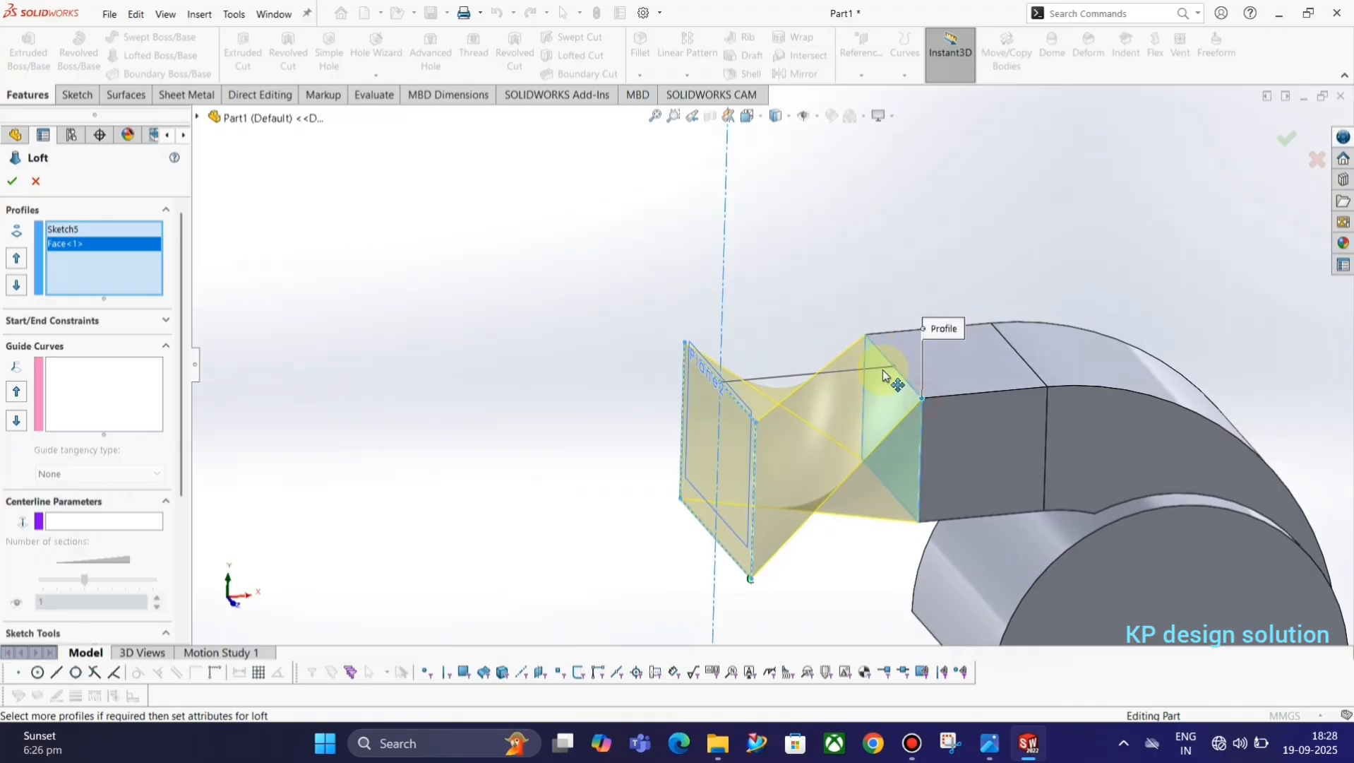
left_click_drag(860, 331, 922, 399)
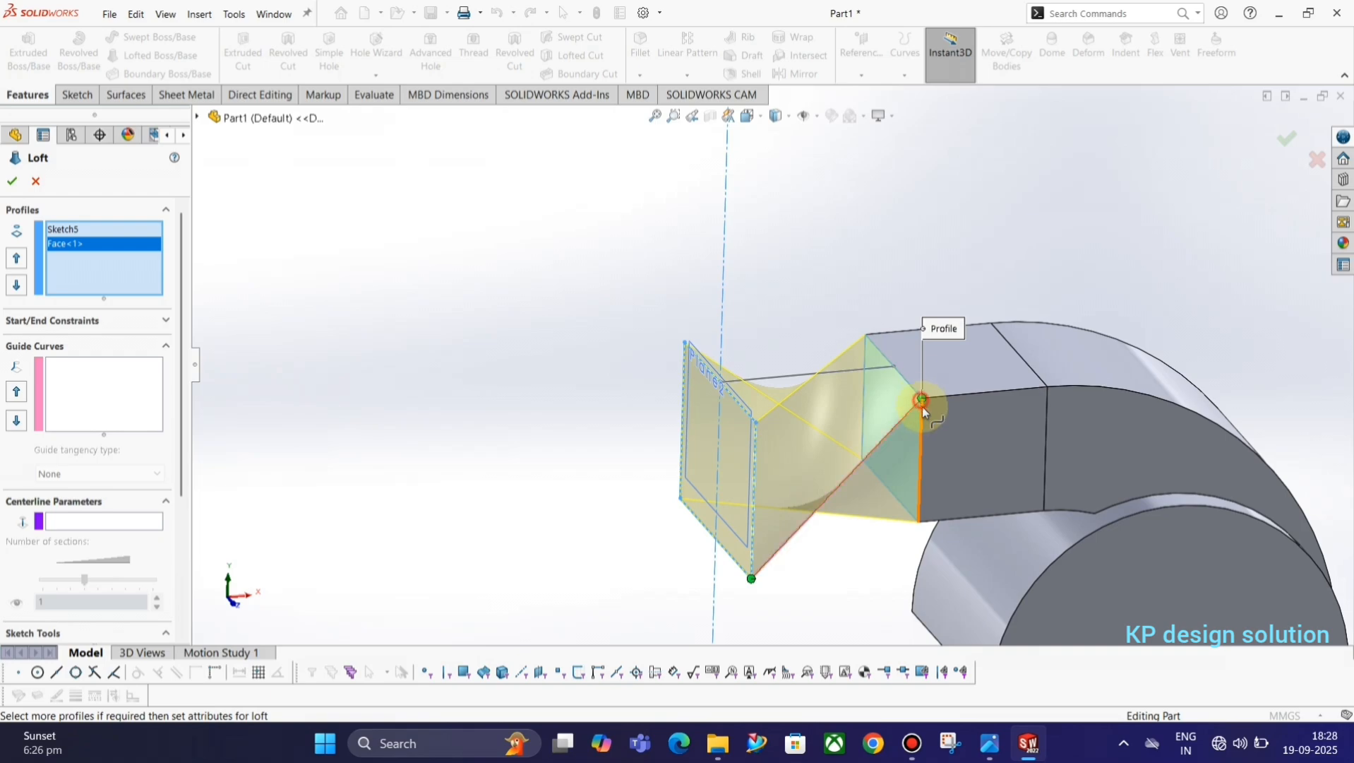
left_click_drag(921, 522, 920, 522)
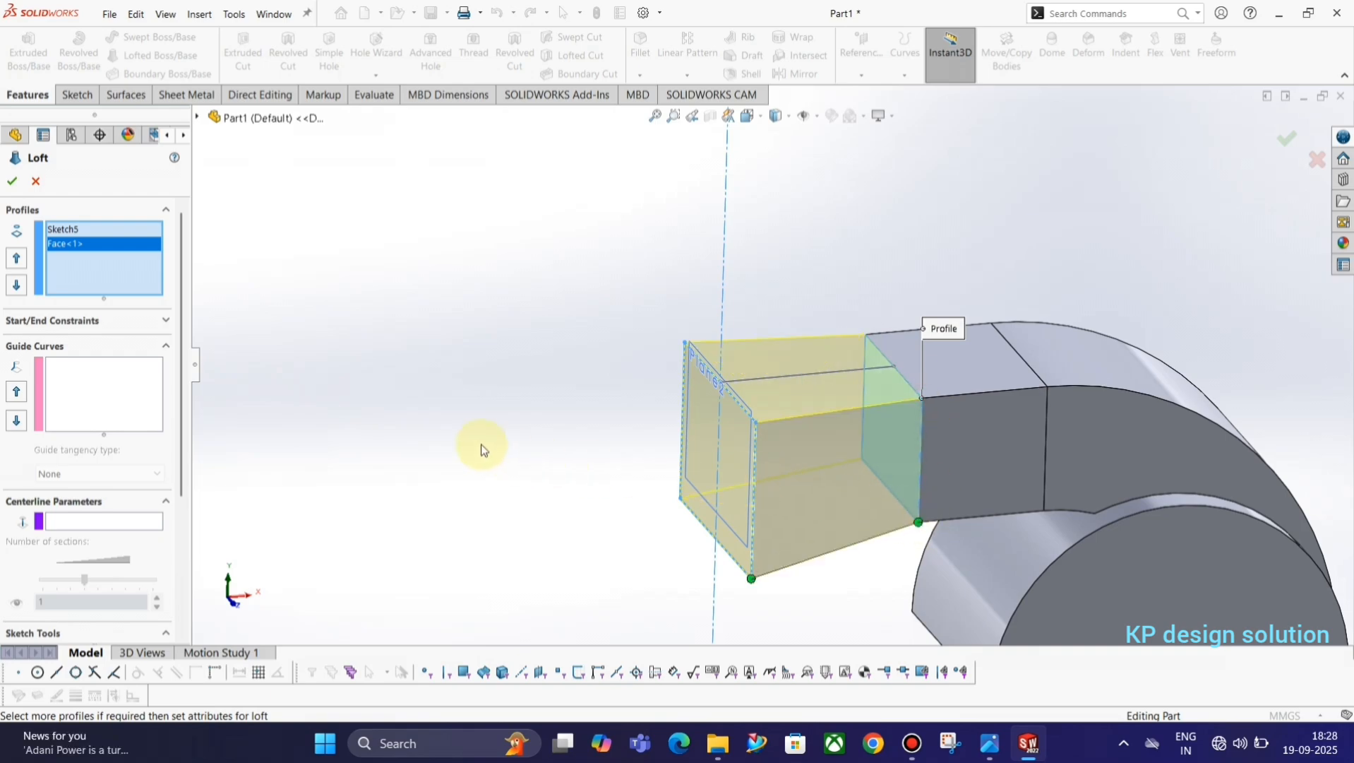
left_click(11, 183)
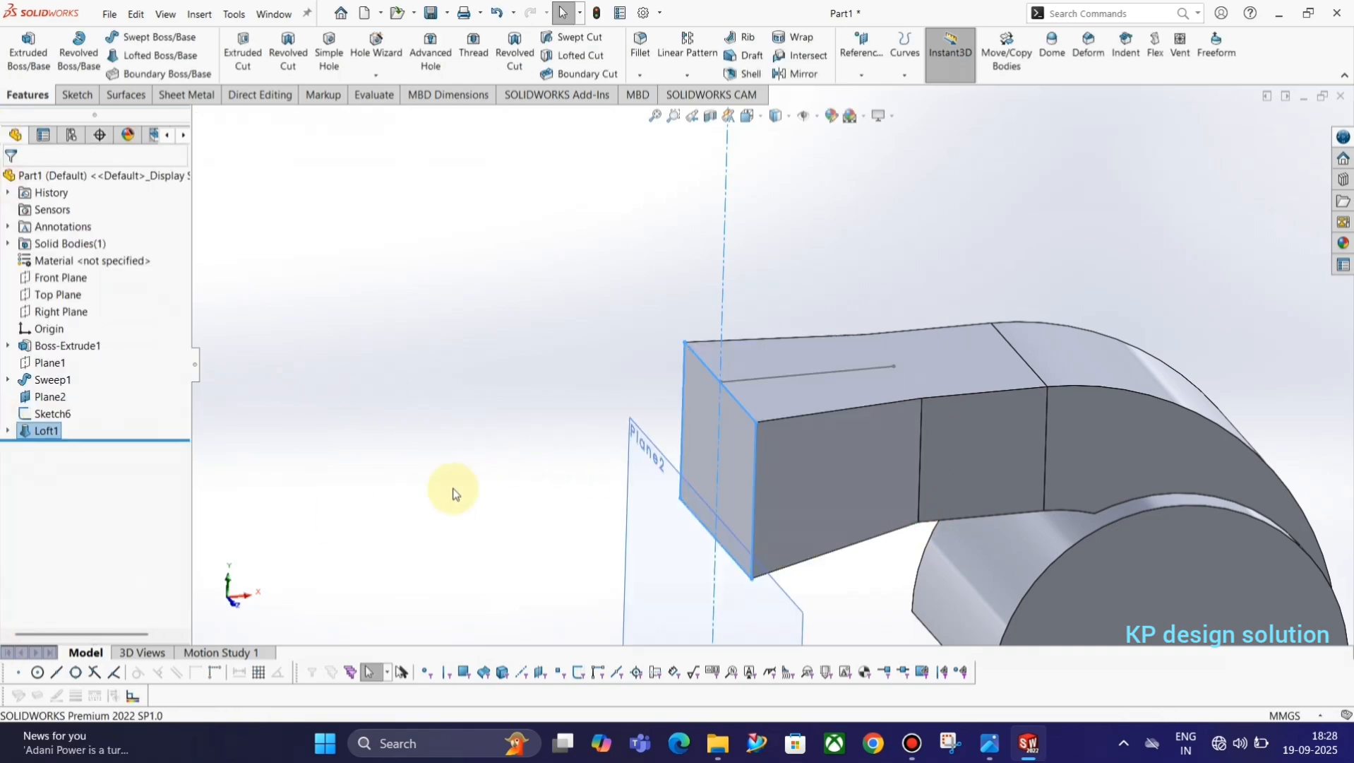
Hide Plane2 and the horizontal line sketch.
left_click(556, 531)
left_click(630, 504)
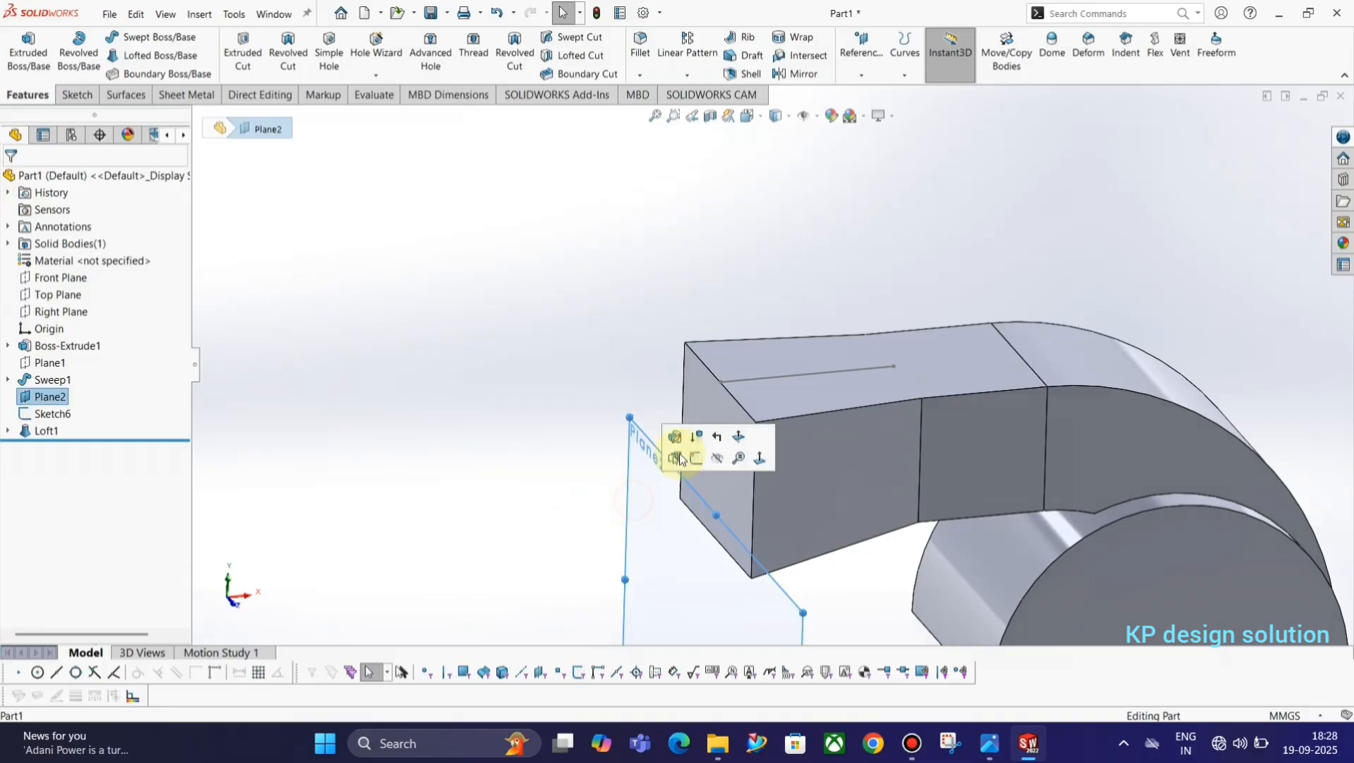
left_click(717, 457)
scroll(801, 453, "up", 2)
scroll(800, 452, "up", 3)
middle_click_drag(778, 452, 769, 489)
scroll(804, 386, "down", 3)
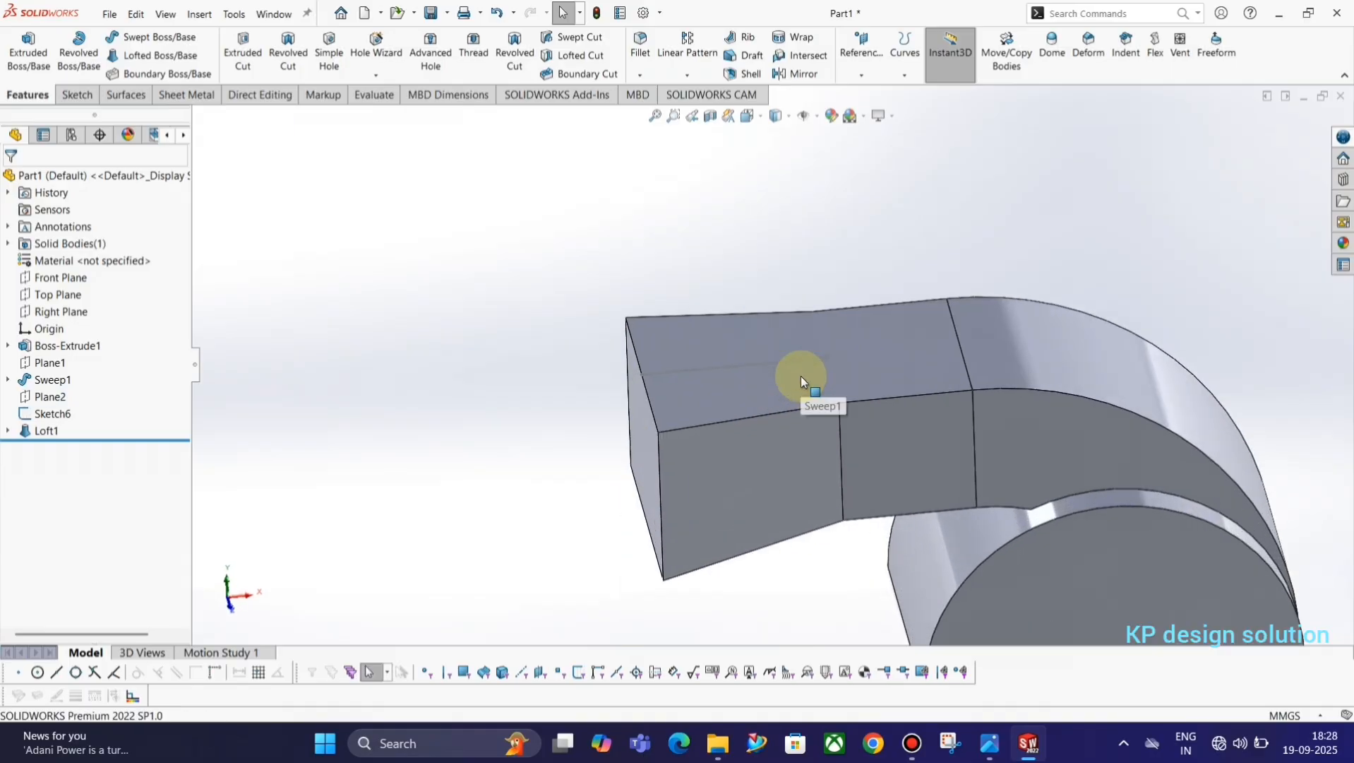
left_click(763, 364)
mouse_move(792, 354)
middle_mouse_down()
mouse_move(871, 554)
mouse_move(855, 372)
mouse_move(860, 403)
mouse_move(845, 413)
middle_mouse_up()
Start a fillet with a 15 mm radius, per the section view in the reference drawing.
key("alt+Tab")
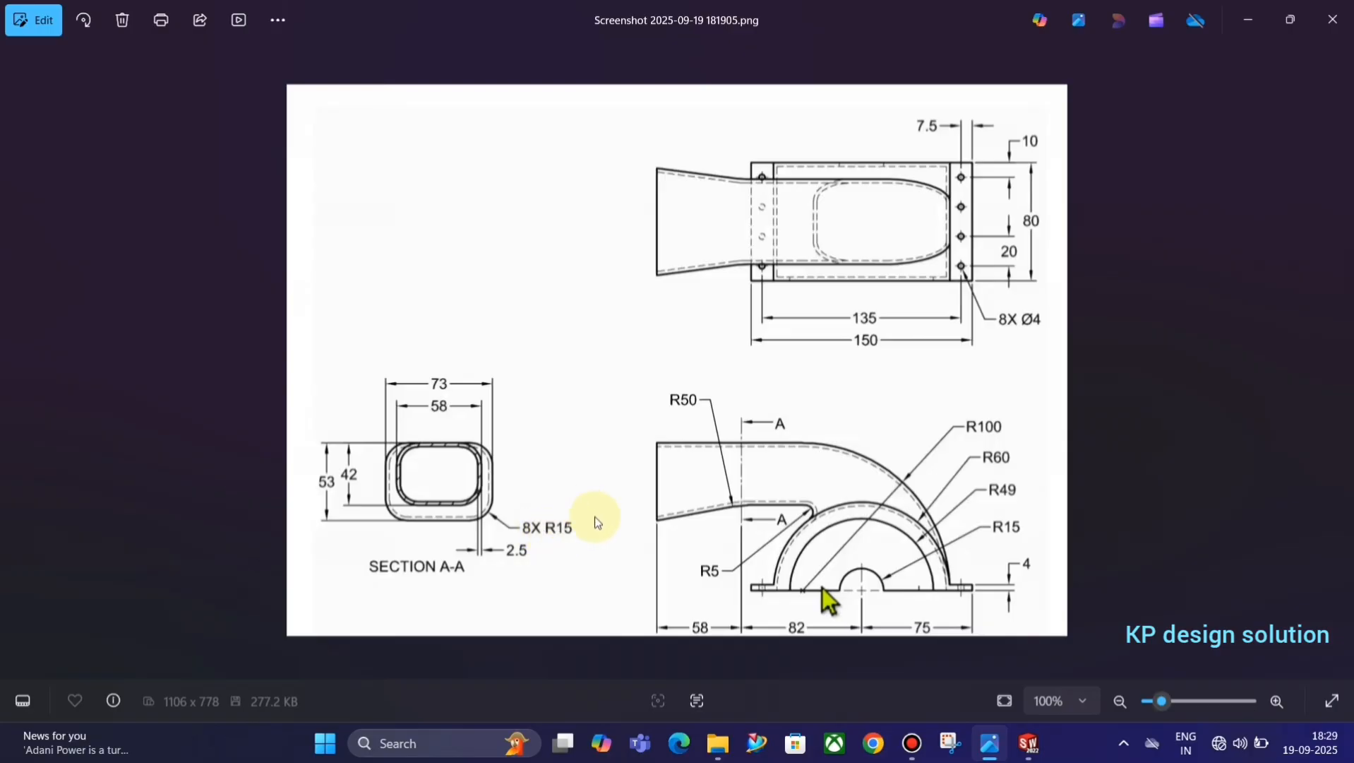
key("alt+Tab")
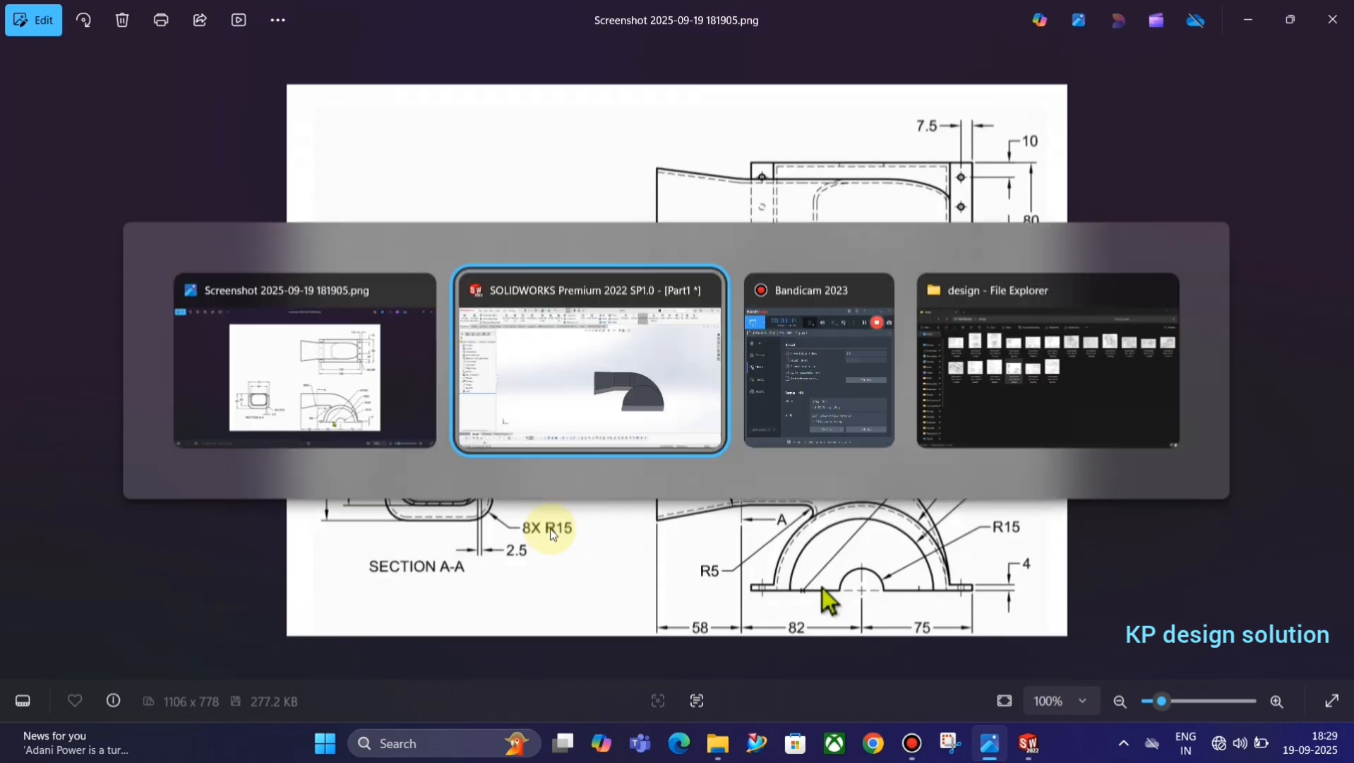
left_click(641, 44)
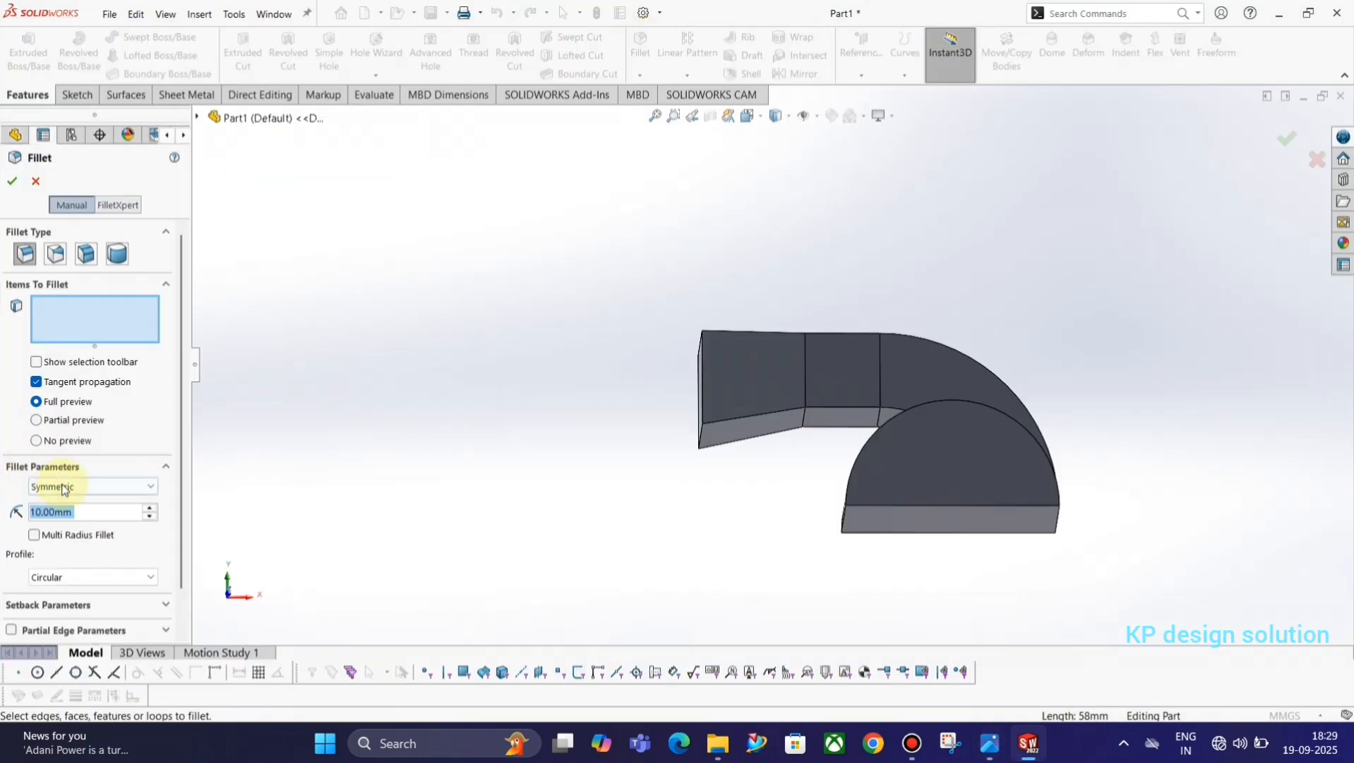
type("15")
key("Return")
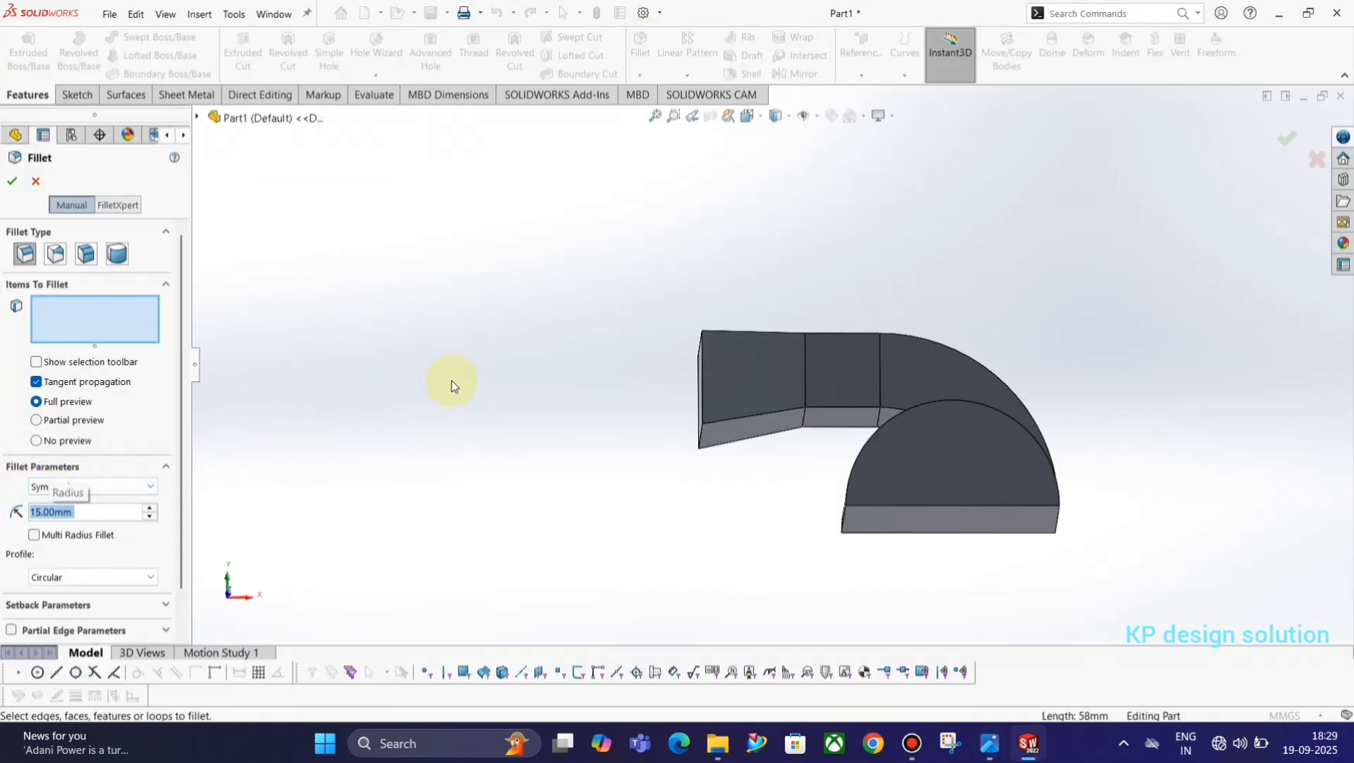
Select the upper lengthwise edges on both sides of the flared end and curved duct for the fillet, removing the wrongly picked face.
middle_click_drag(447, 381, 771, 354)
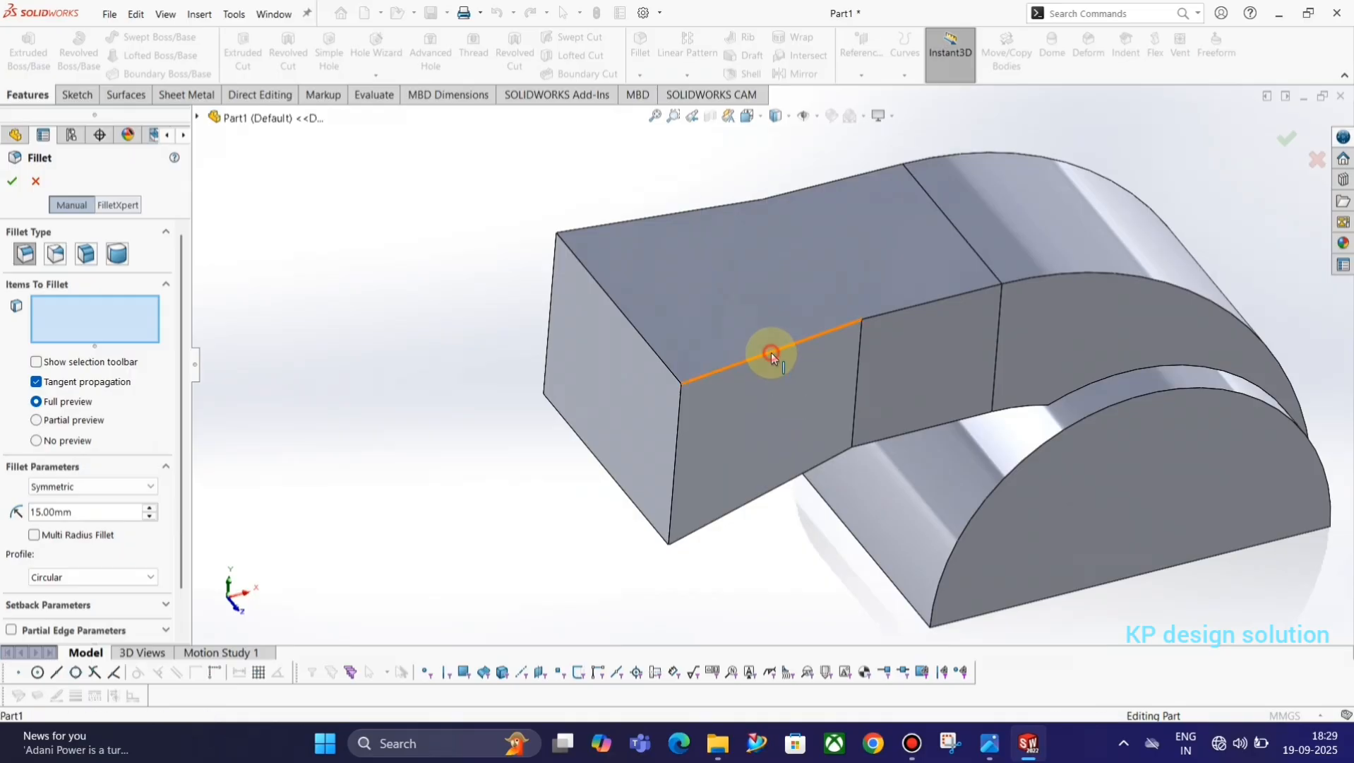
left_click(771, 353)
left_click(640, 221)
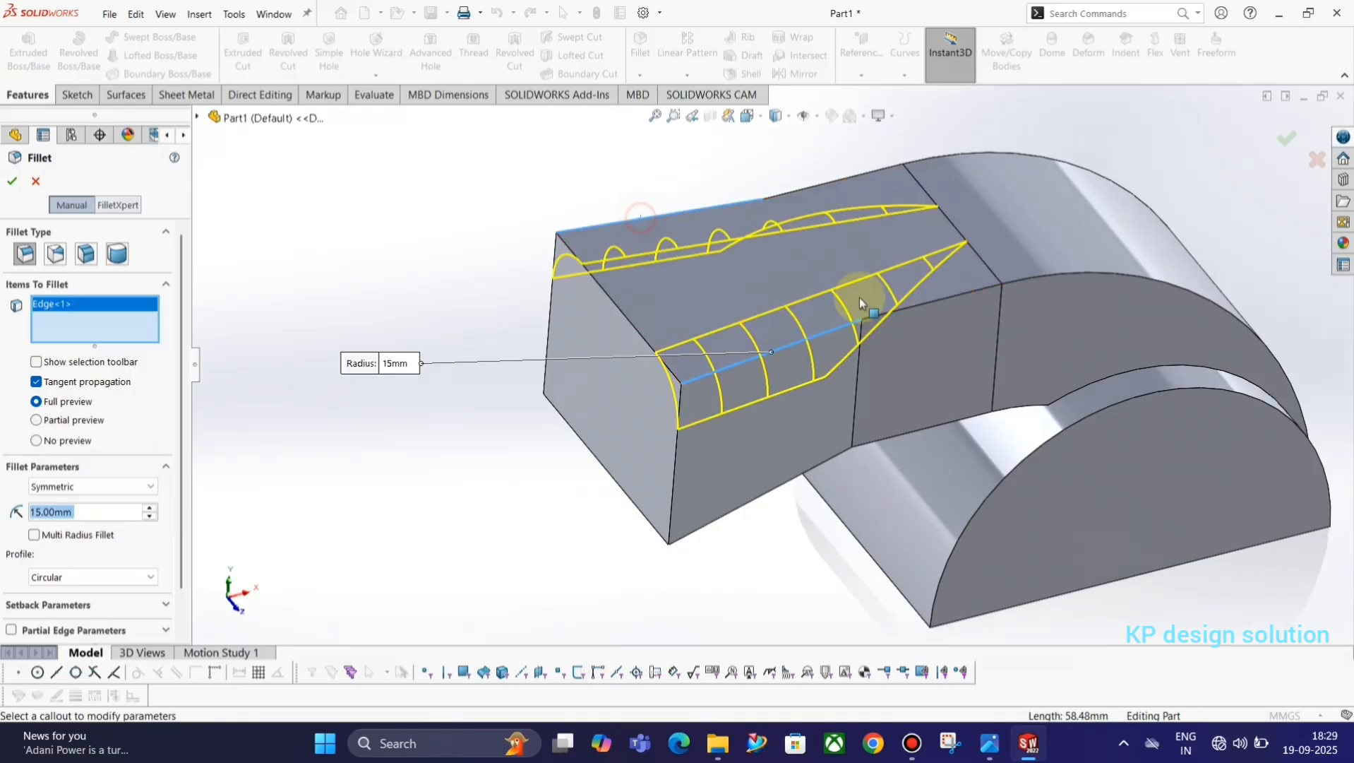
left_click(973, 291)
middle_click_drag(956, 227, 982, 377)
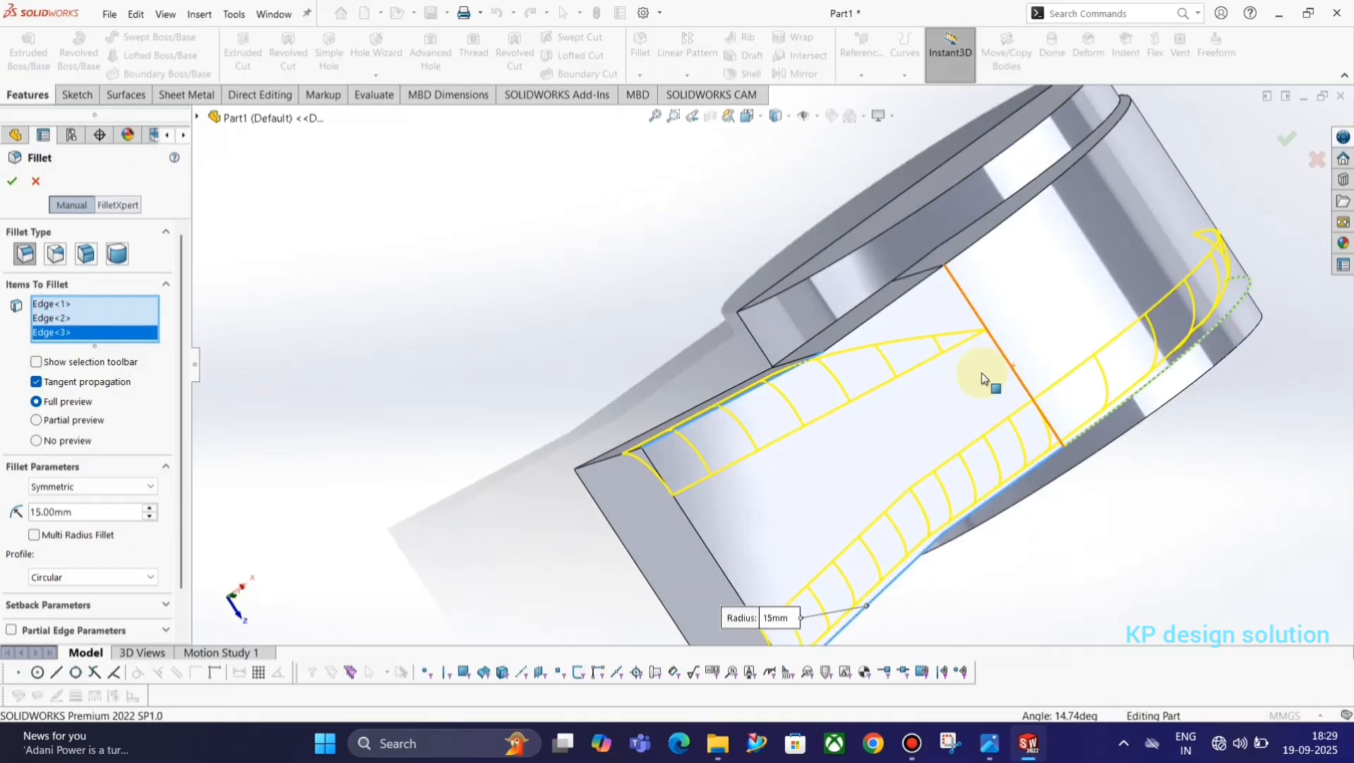
middle_click_drag(915, 429, 897, 303)
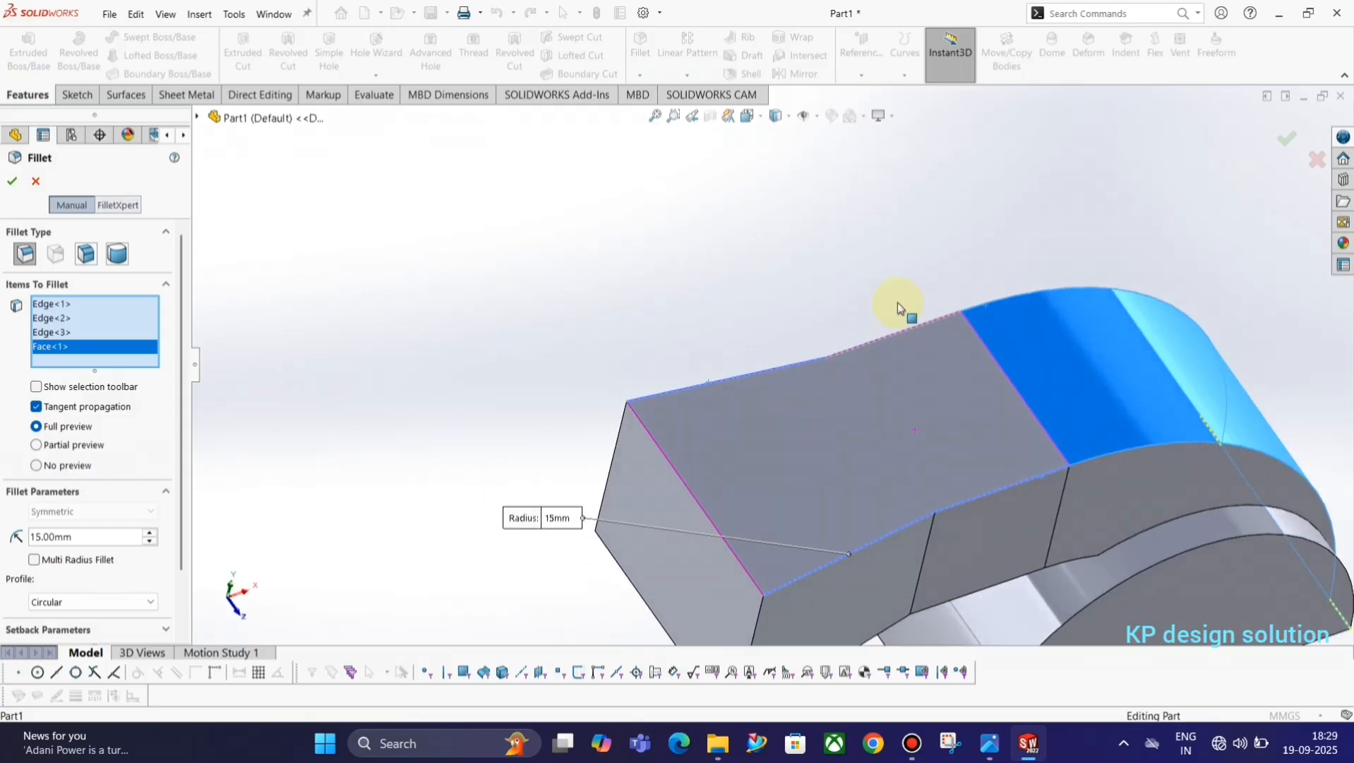
right_click(57, 345)
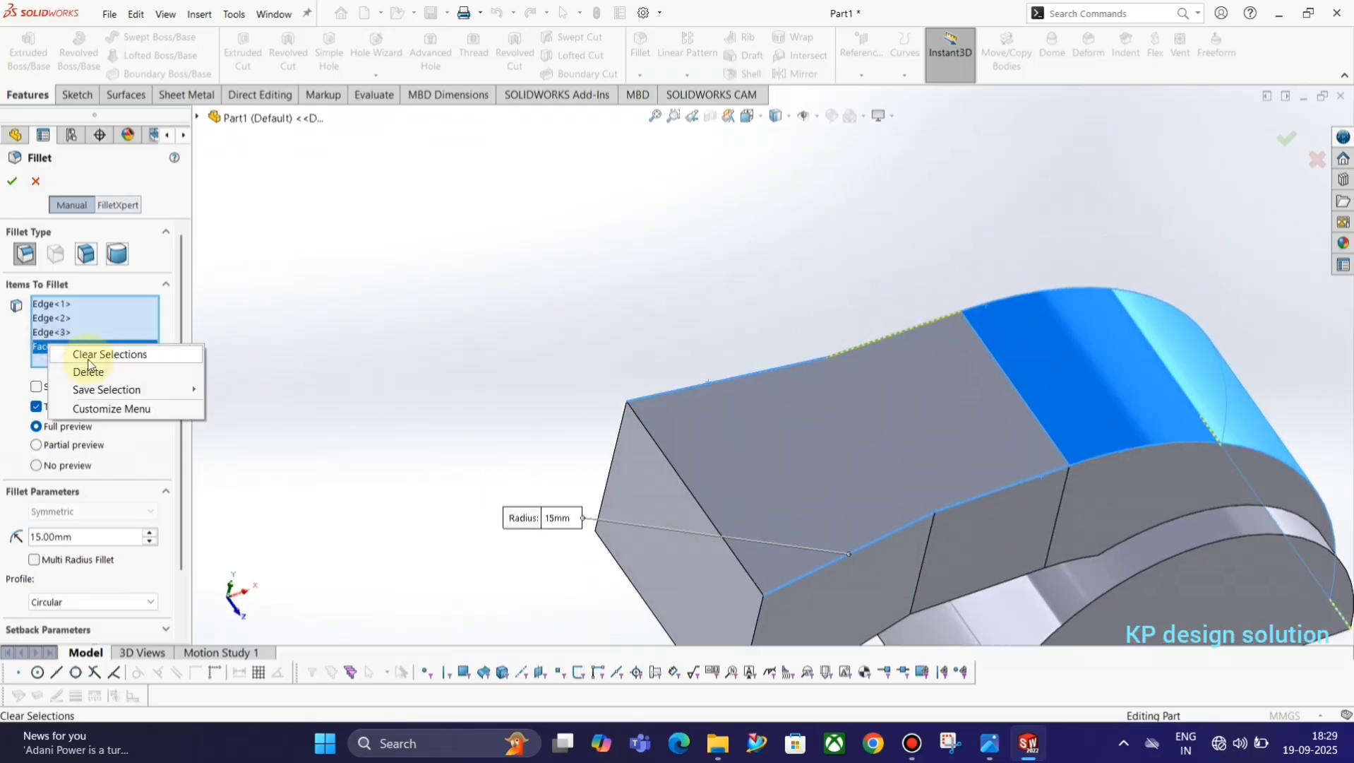
left_click(94, 368)
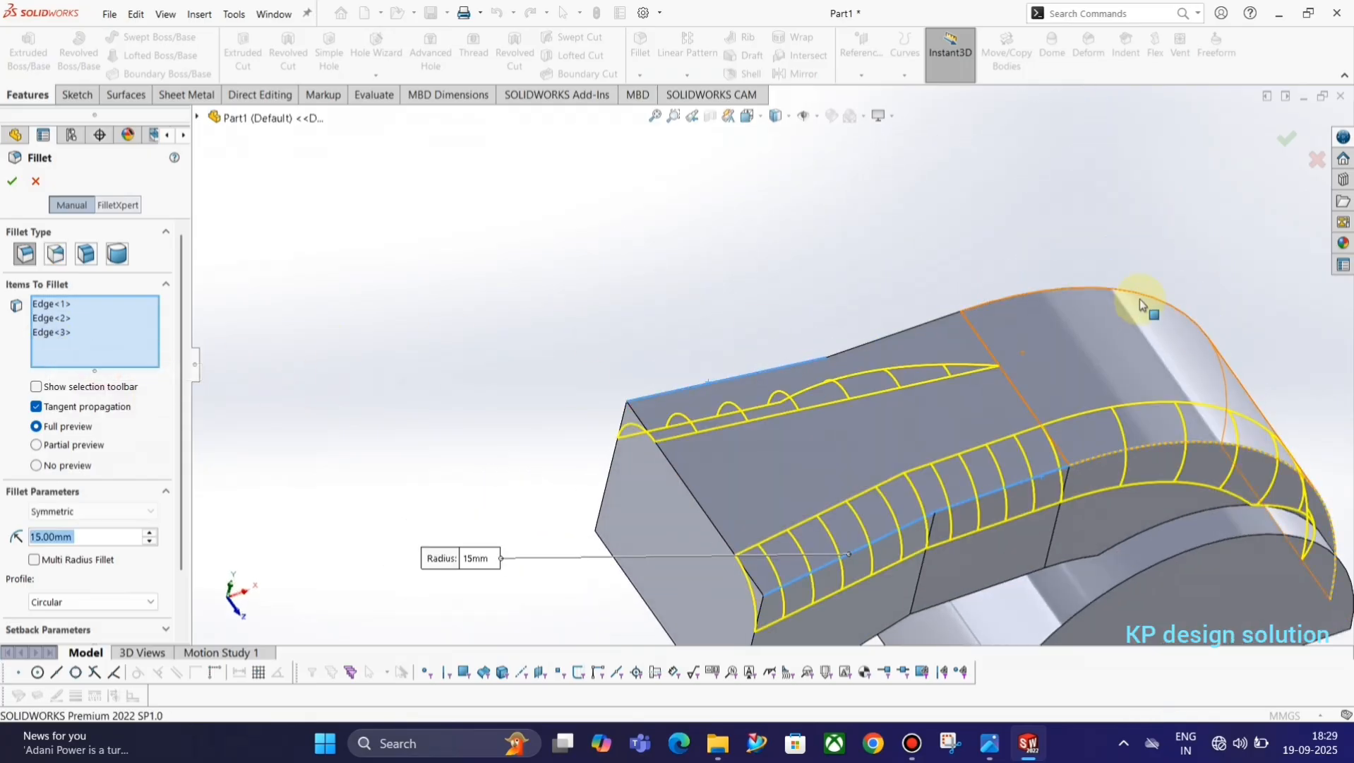
left_click(1037, 291)
Add the remaining upper edge and the lower lengthwise edges on one side of the duct to the 15 mm fillet.
middle_click_drag(1036, 292, 732, 473)
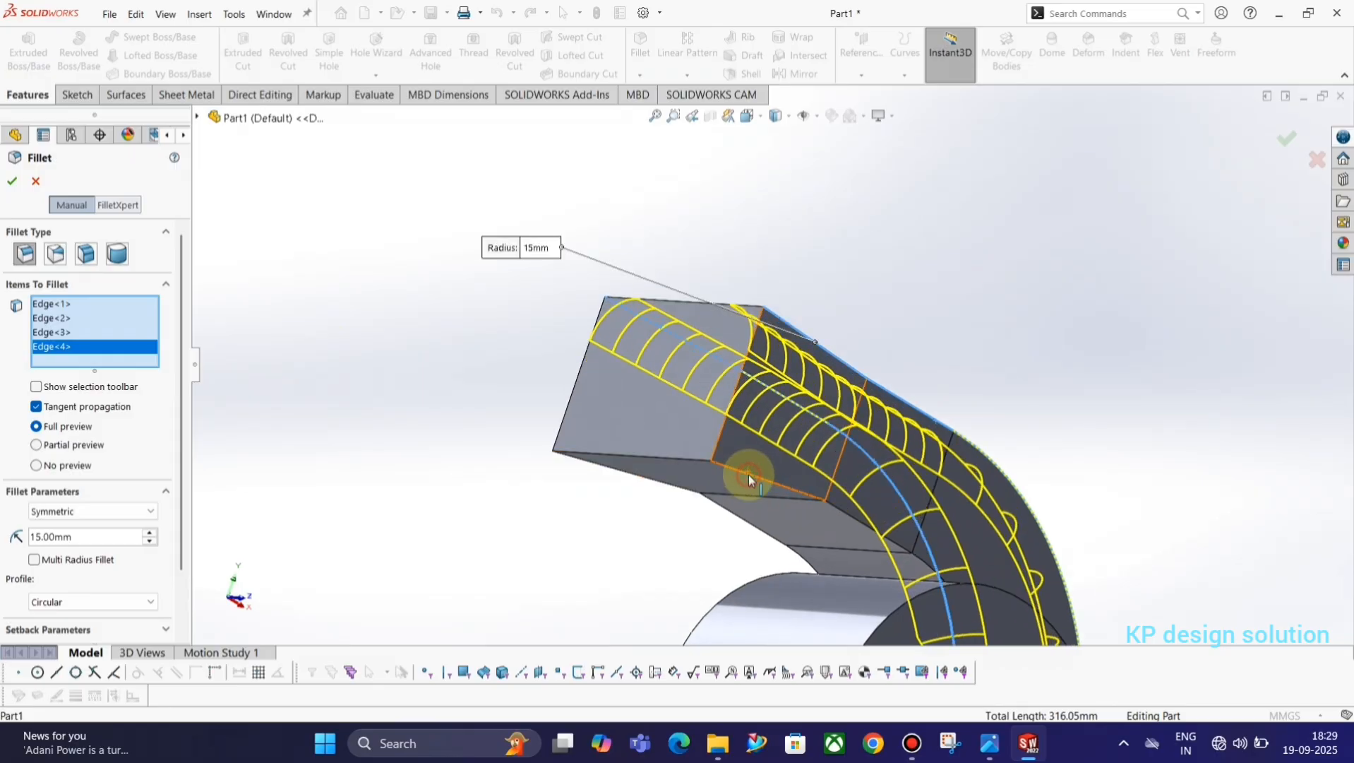
left_click(748, 474)
left_click(845, 512)
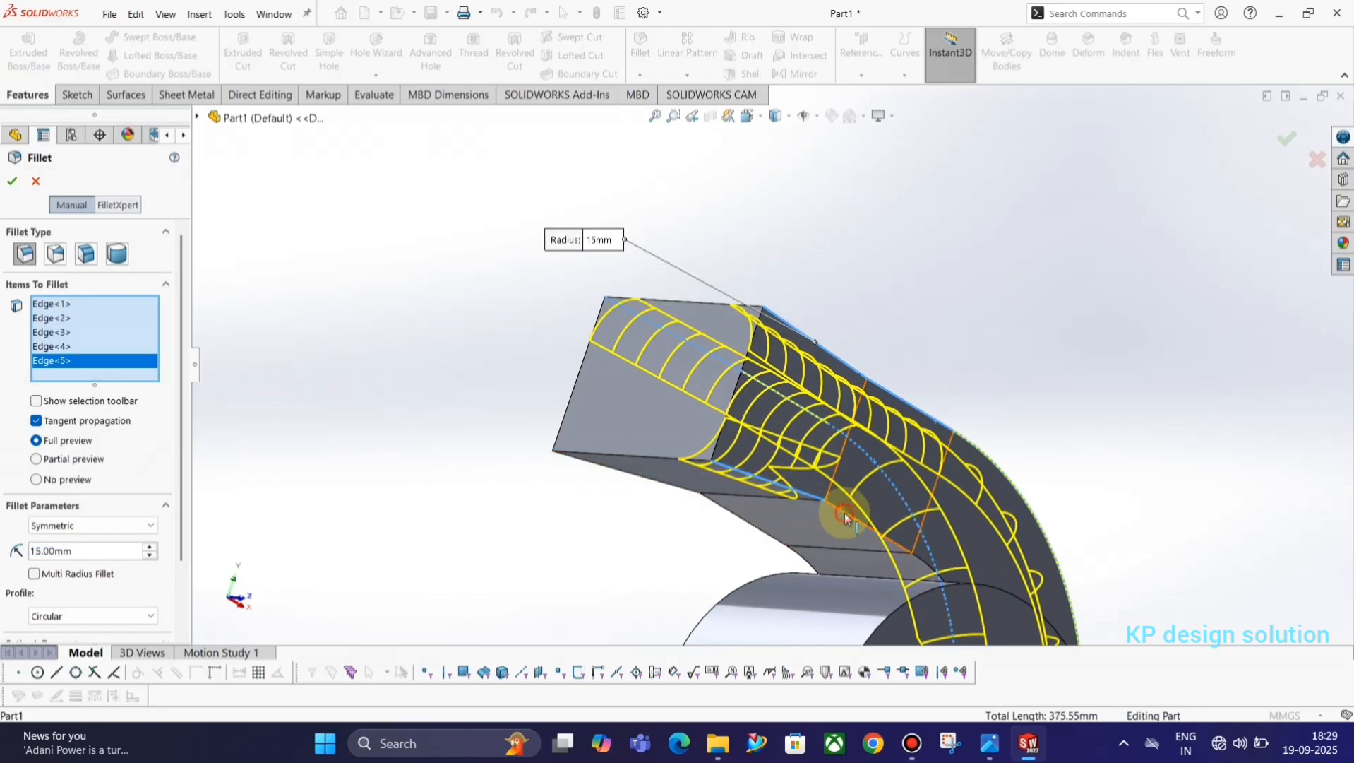
scroll(893, 565, "up", 3)
middle_click_drag(907, 577, 690, 422)
scroll(690, 422, "down", 3)
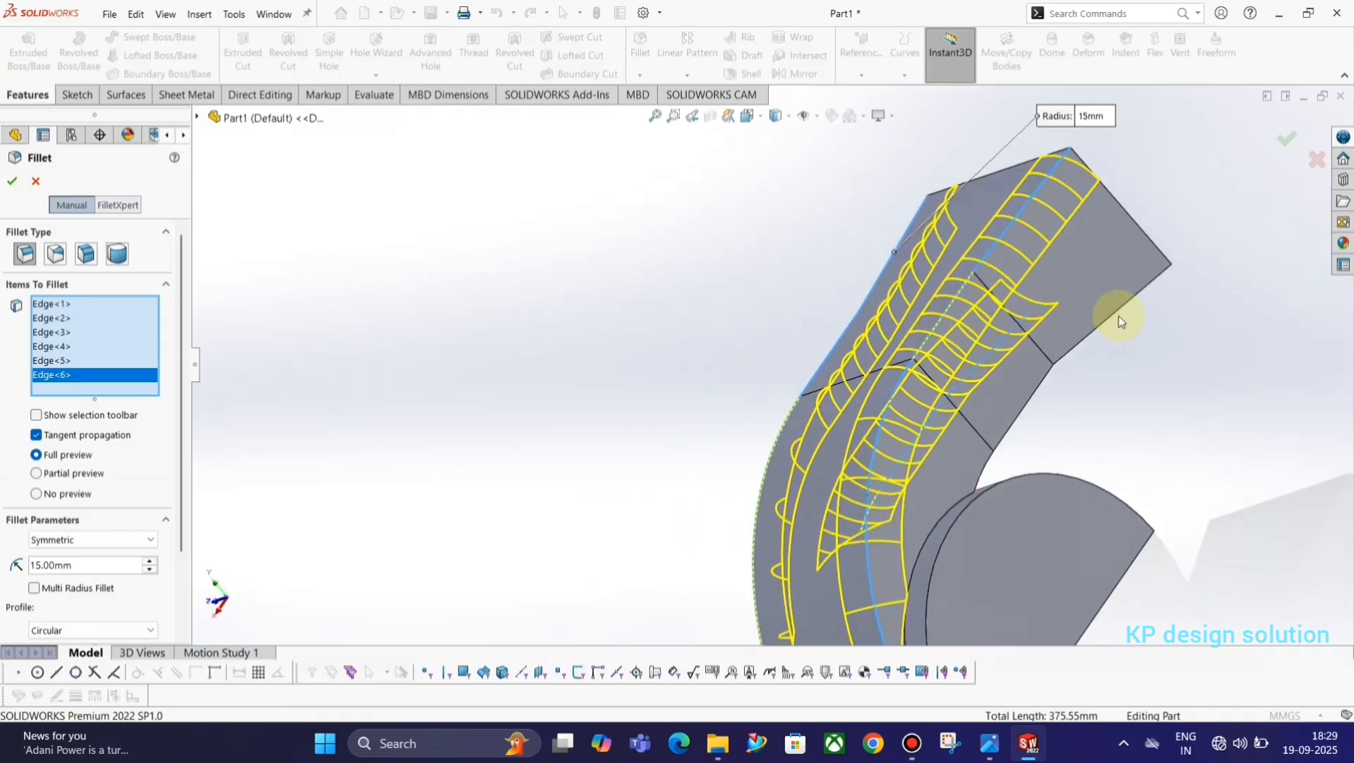
Add the lower lengthwise edges on the duct's other side and complete the 15 mm fillet.
left_click(1116, 315)
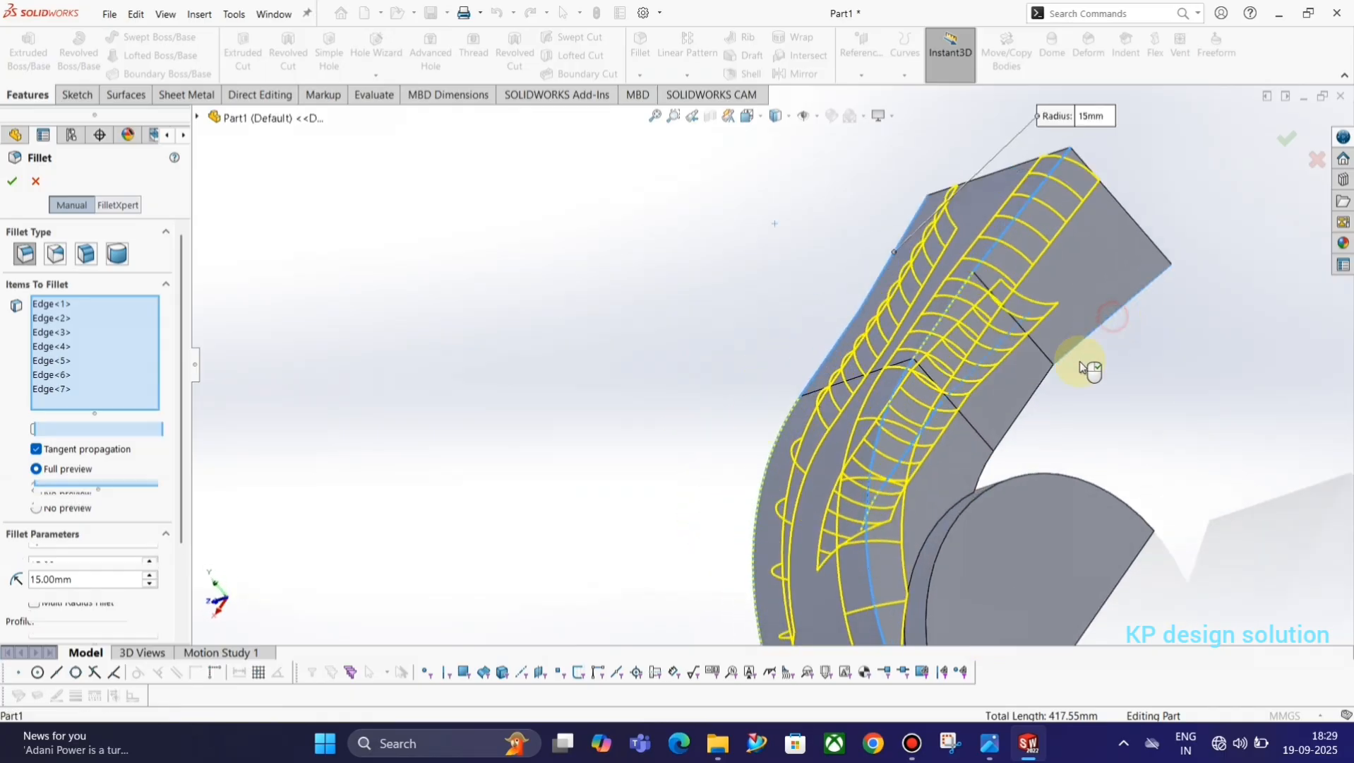
left_click(1038, 393)
scroll(1059, 435, "up", 3)
middle_click_drag(1057, 432, 913, 301)
left_click(14, 182)
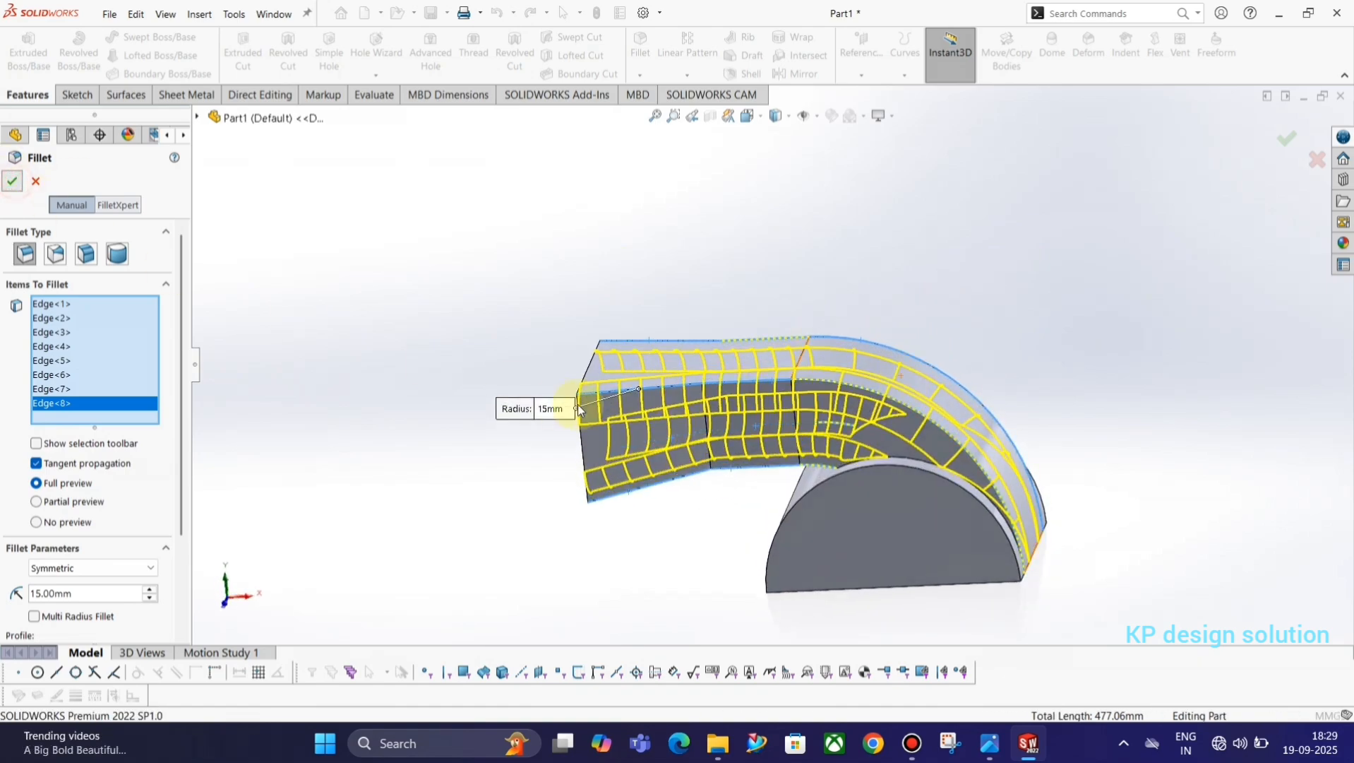
middle_click_drag(524, 382, 767, 378)
Shell the part to a 2.5 mm wall per the reference drawing, removing the duct's flared end face and the base's flat underside.
key("alt+Tab")
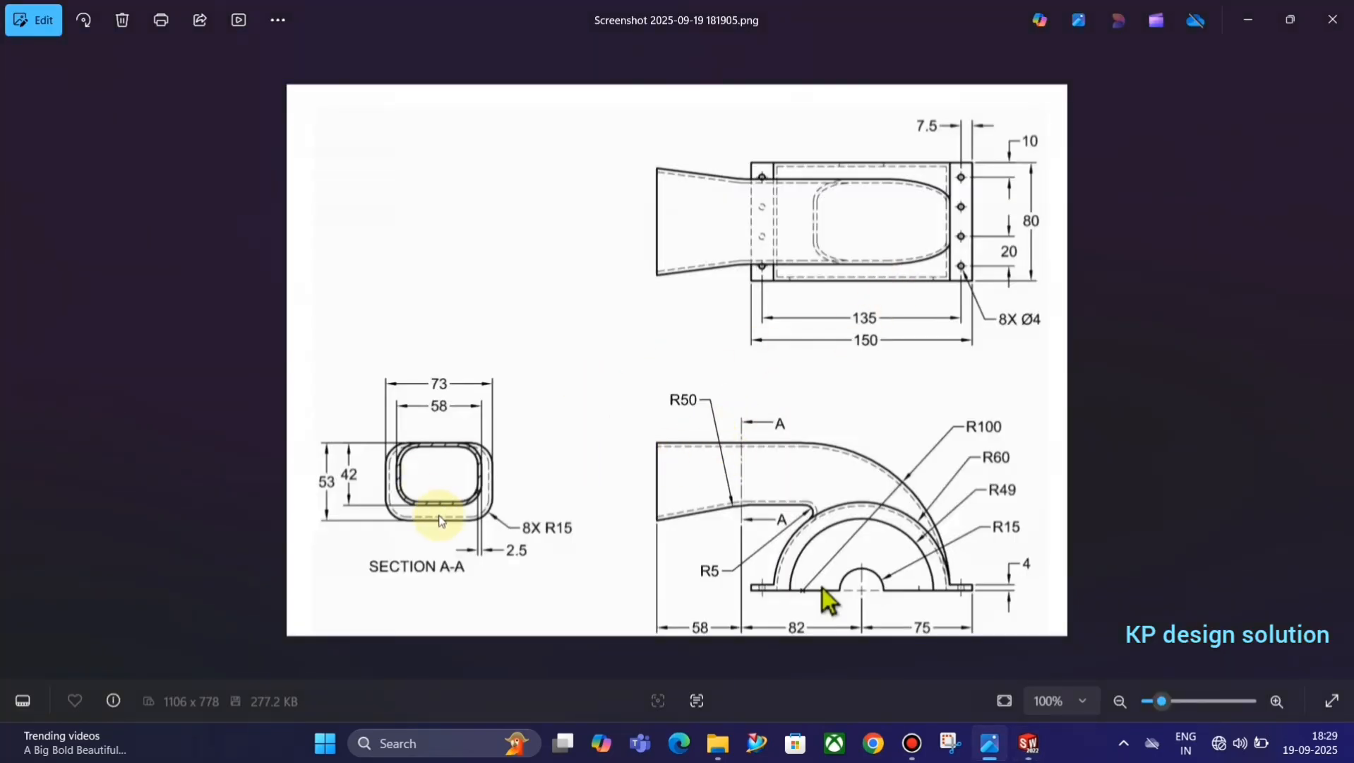
key("alt+Tab")
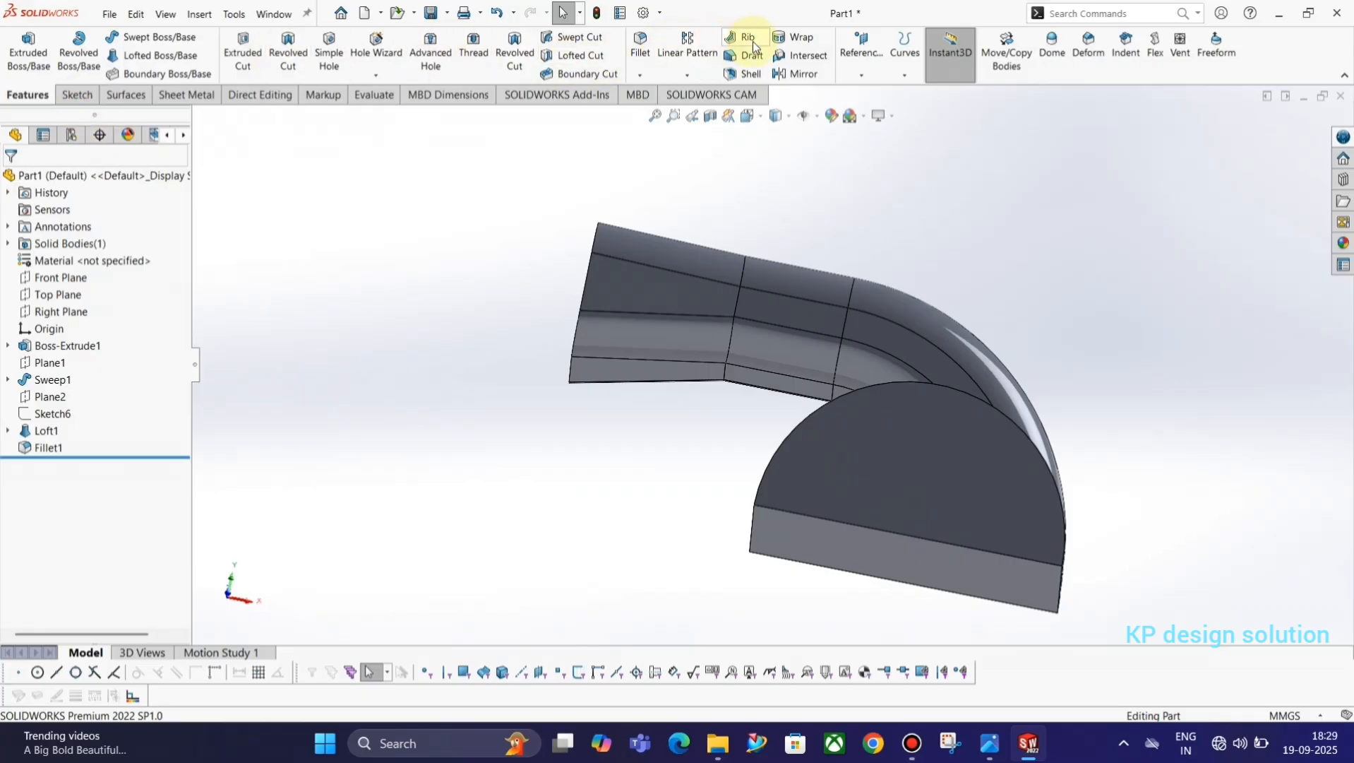
left_click(733, 75)
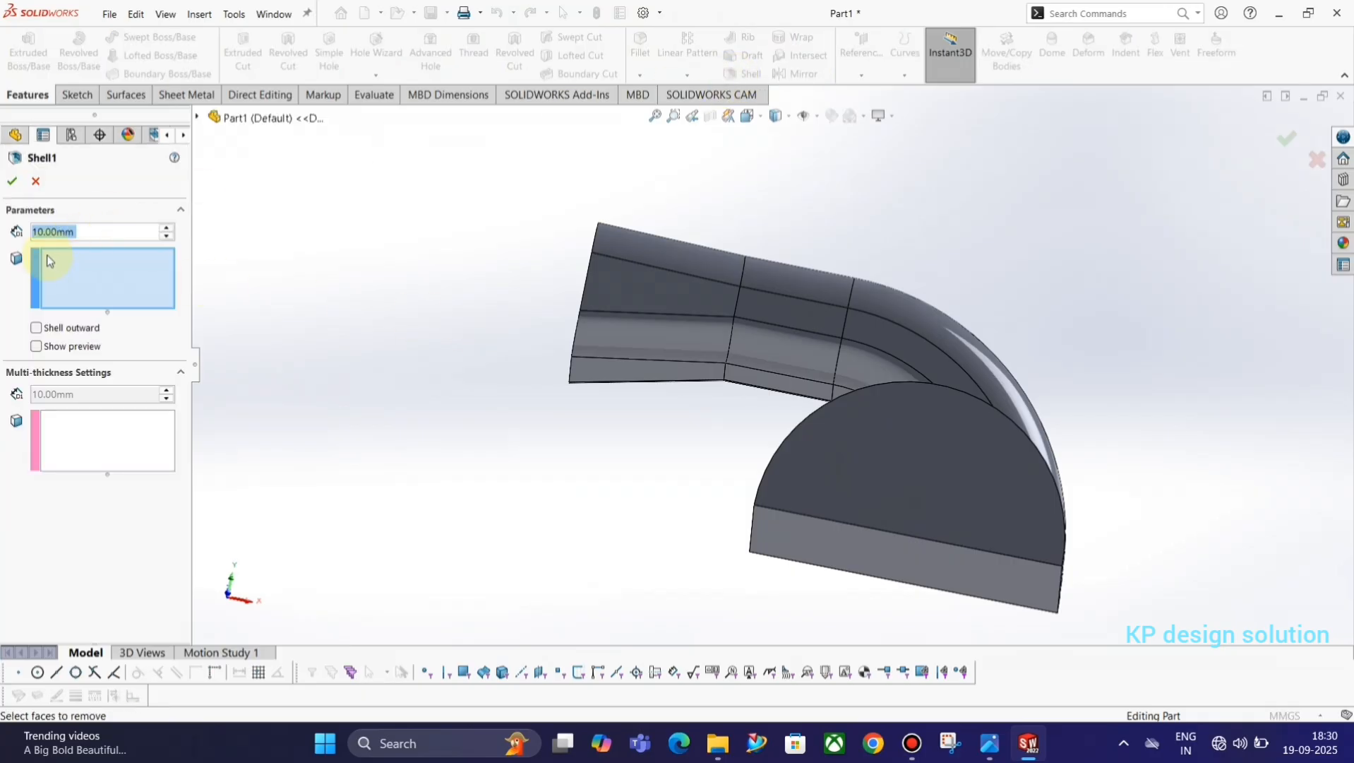
type("2.5")
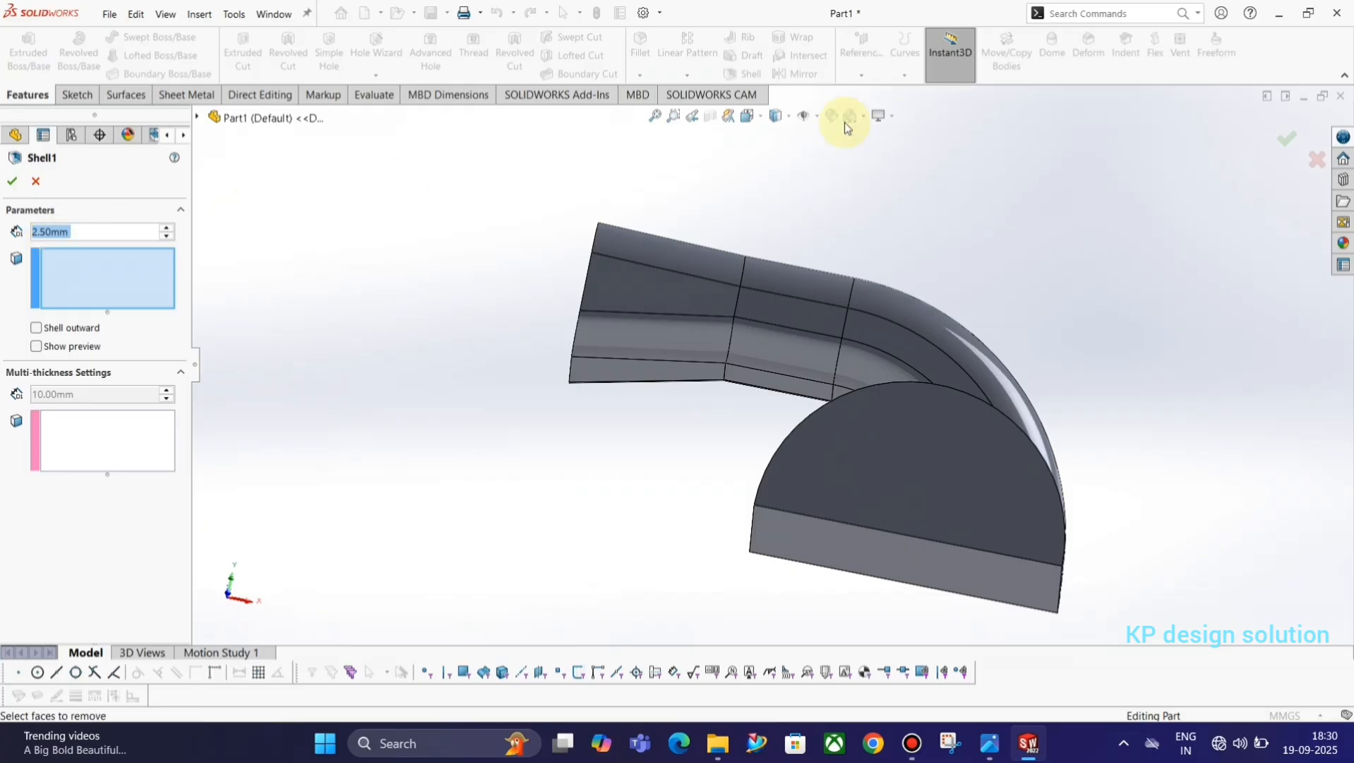
middle_click_drag(769, 156, 725, 354)
left_click(725, 354)
middle_click_drag(892, 477, 1050, 661)
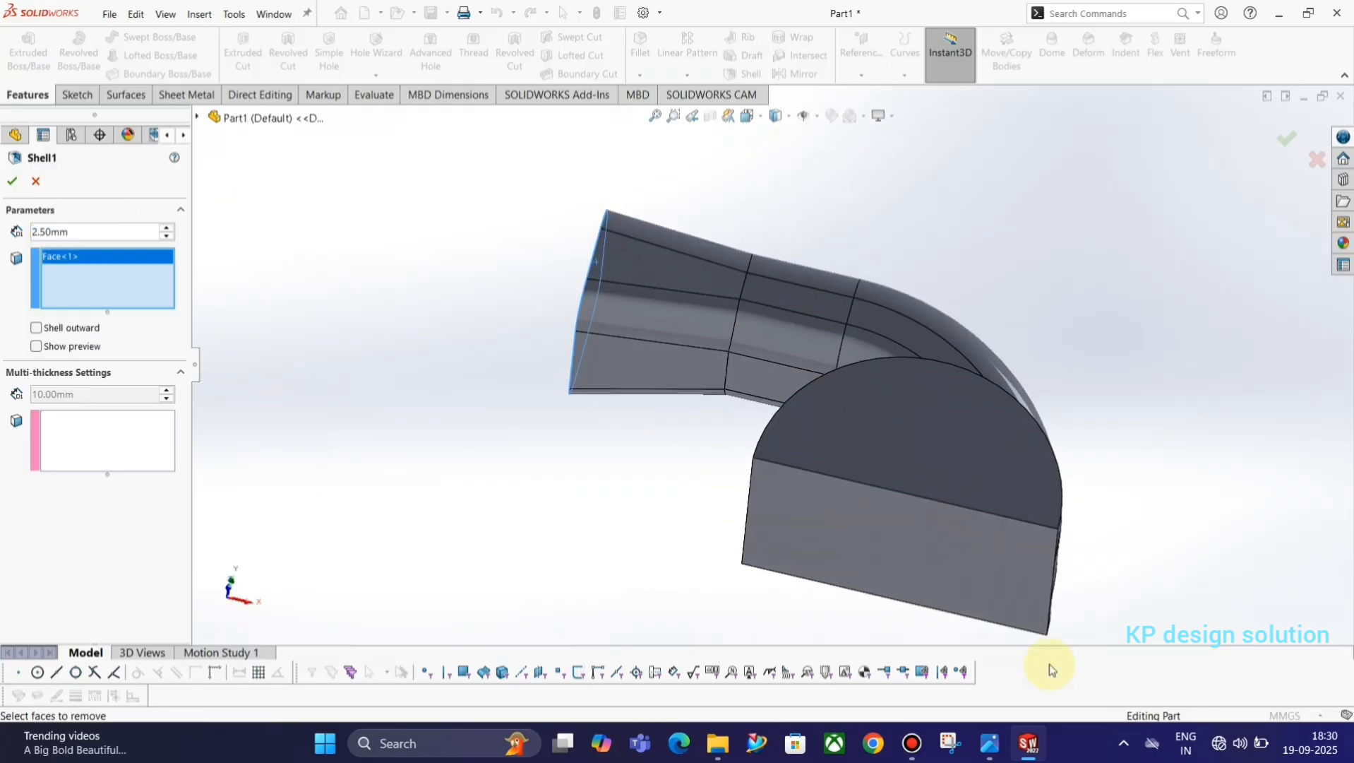
left_click(911, 577)
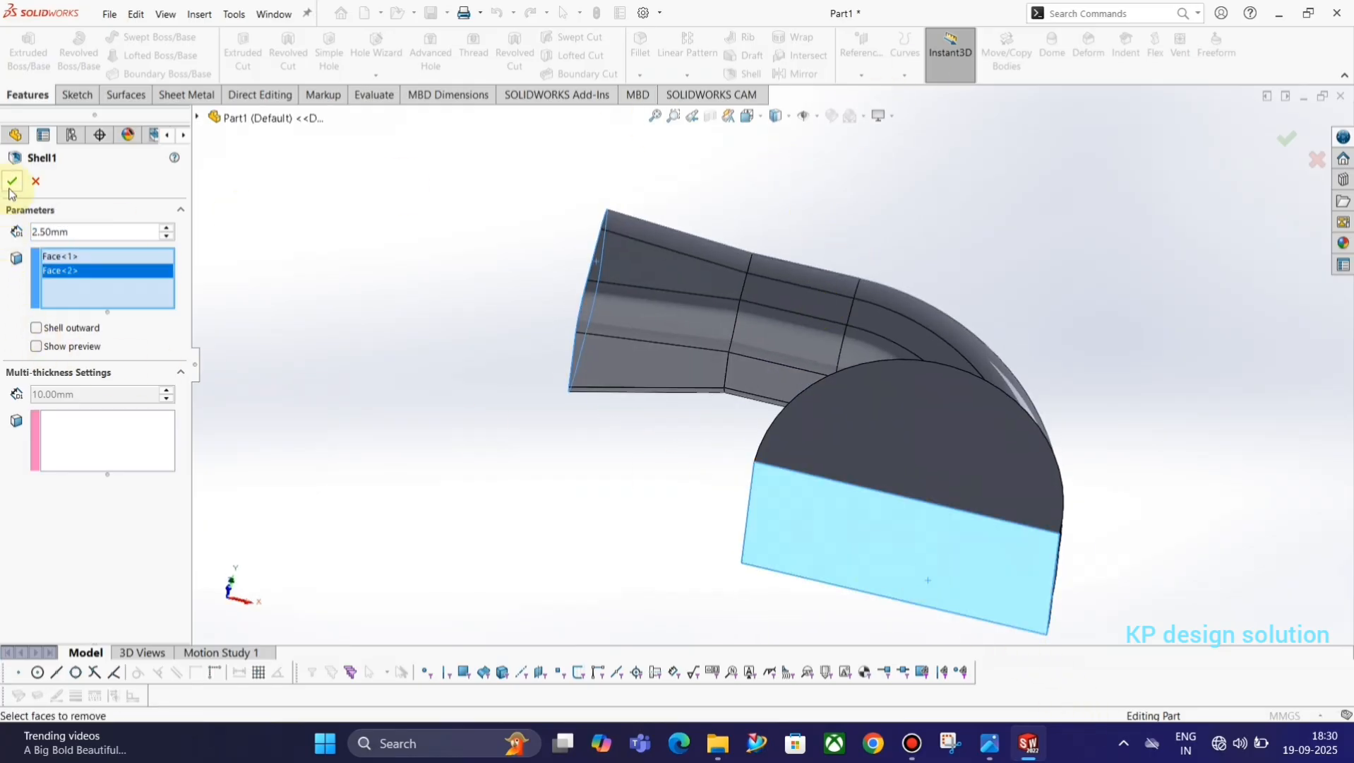
middle_click_drag(495, 311, 334, 314)
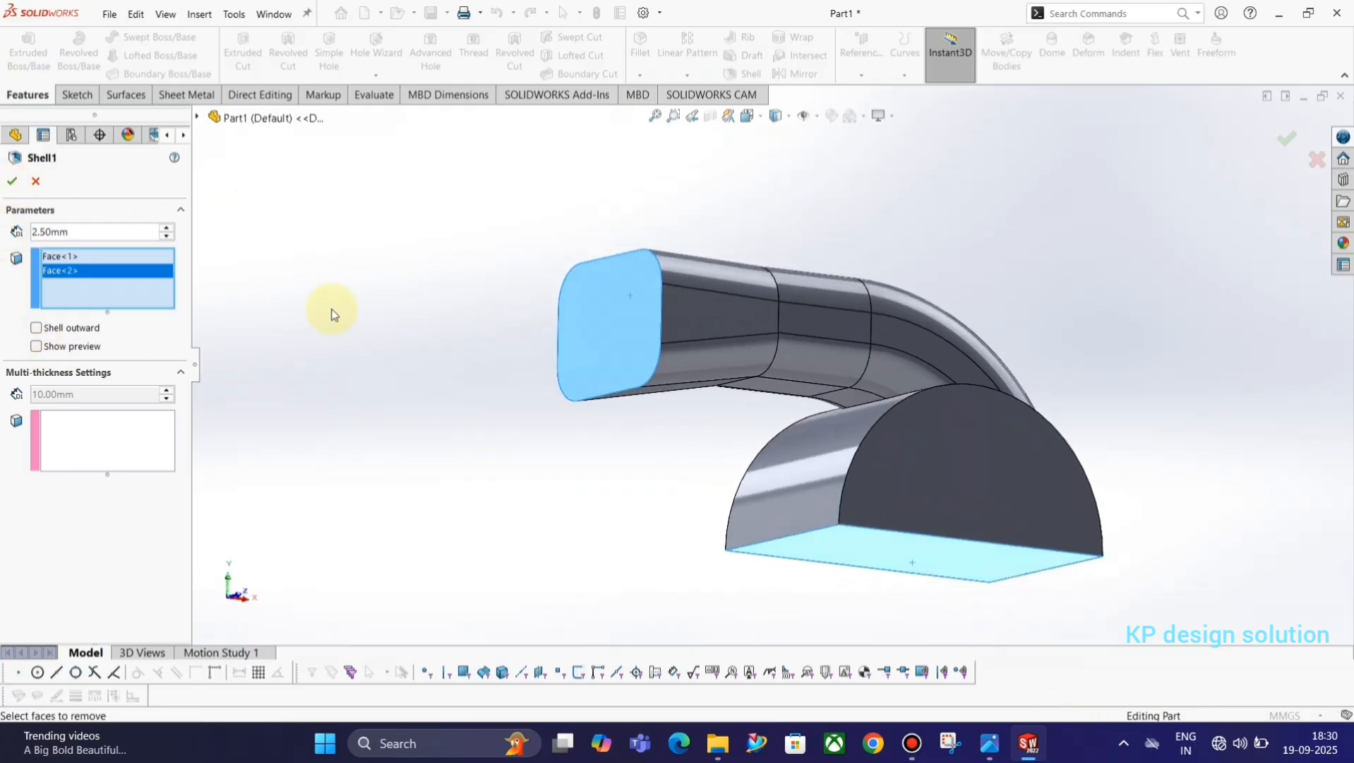
left_click(14, 182)
Sketch two concentric circles at the origin on the base's semicircular front face, about 42 mm and 28 mm in radius.
middle_click_drag(1019, 337, 921, 547)
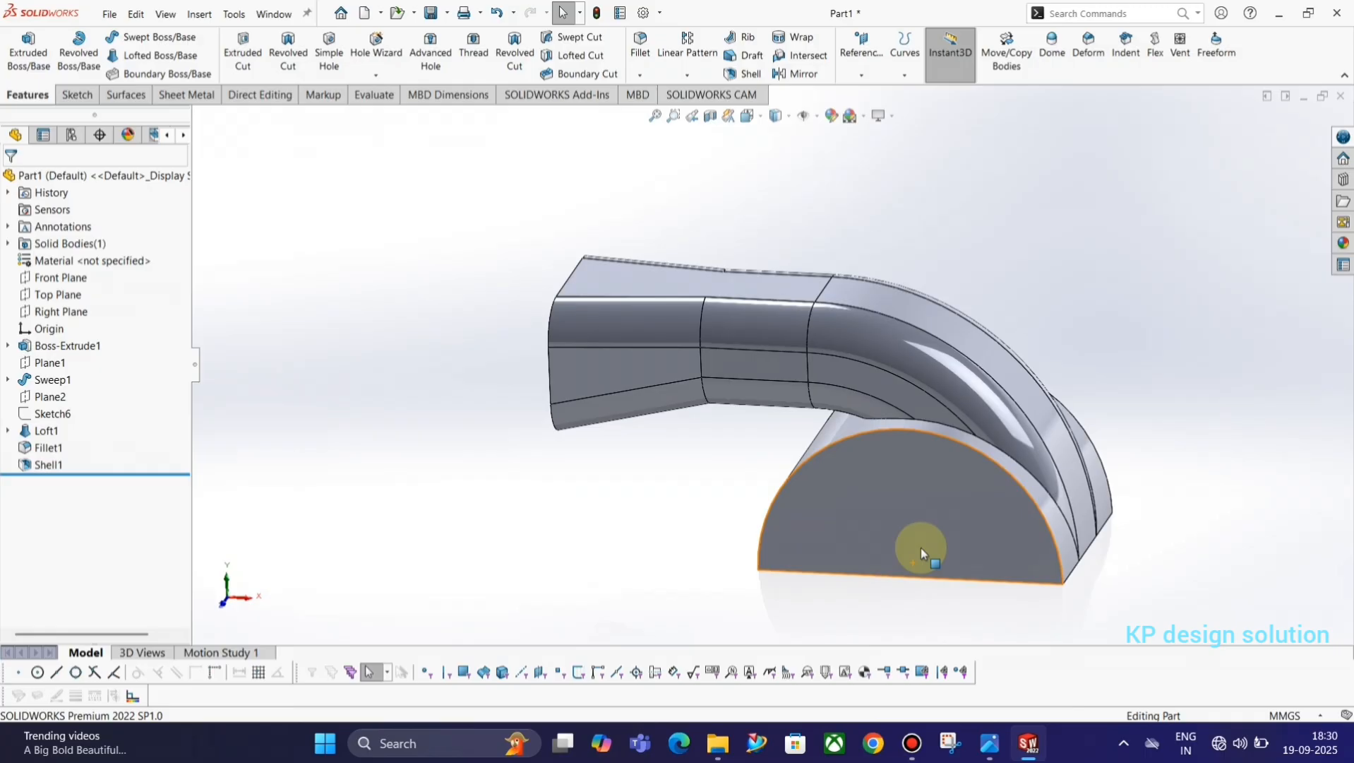
key("alt+Tab")
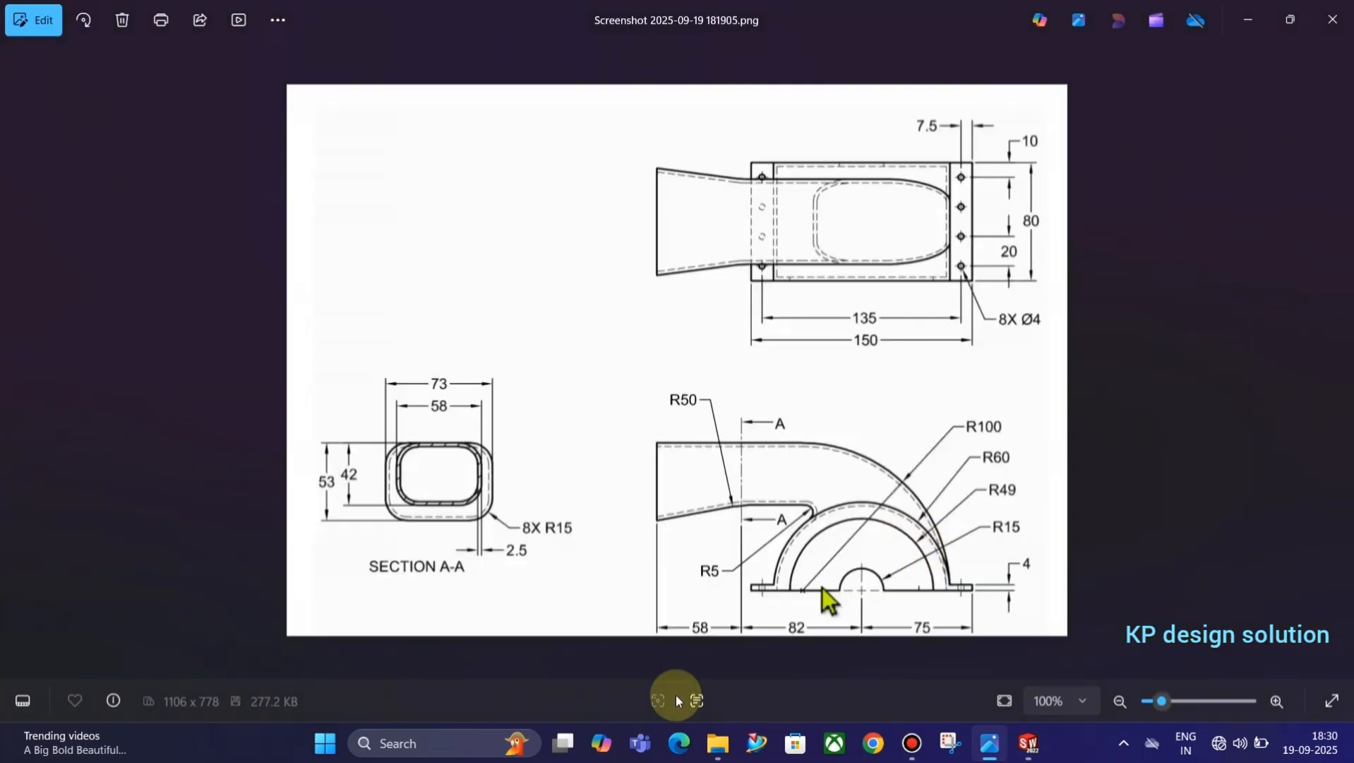
key("alt+Tab")
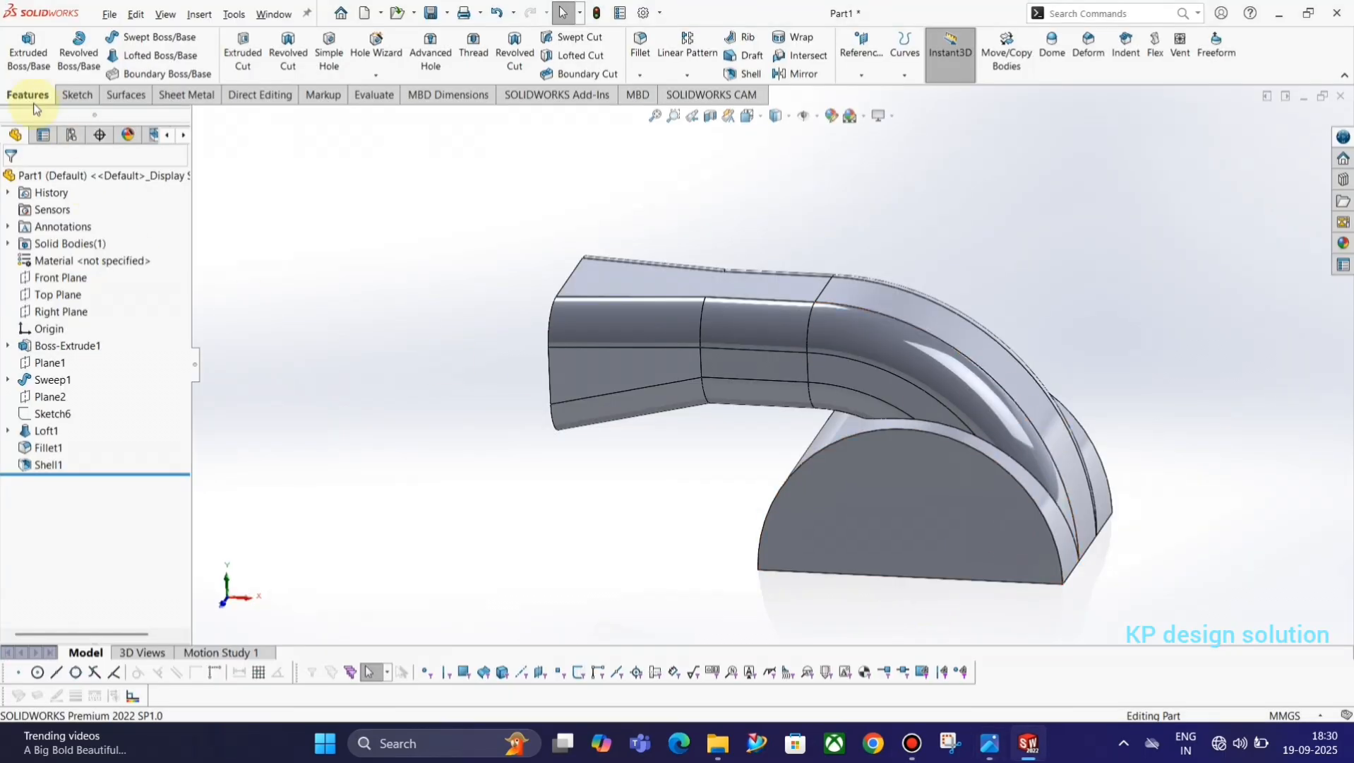
left_click(75, 95)
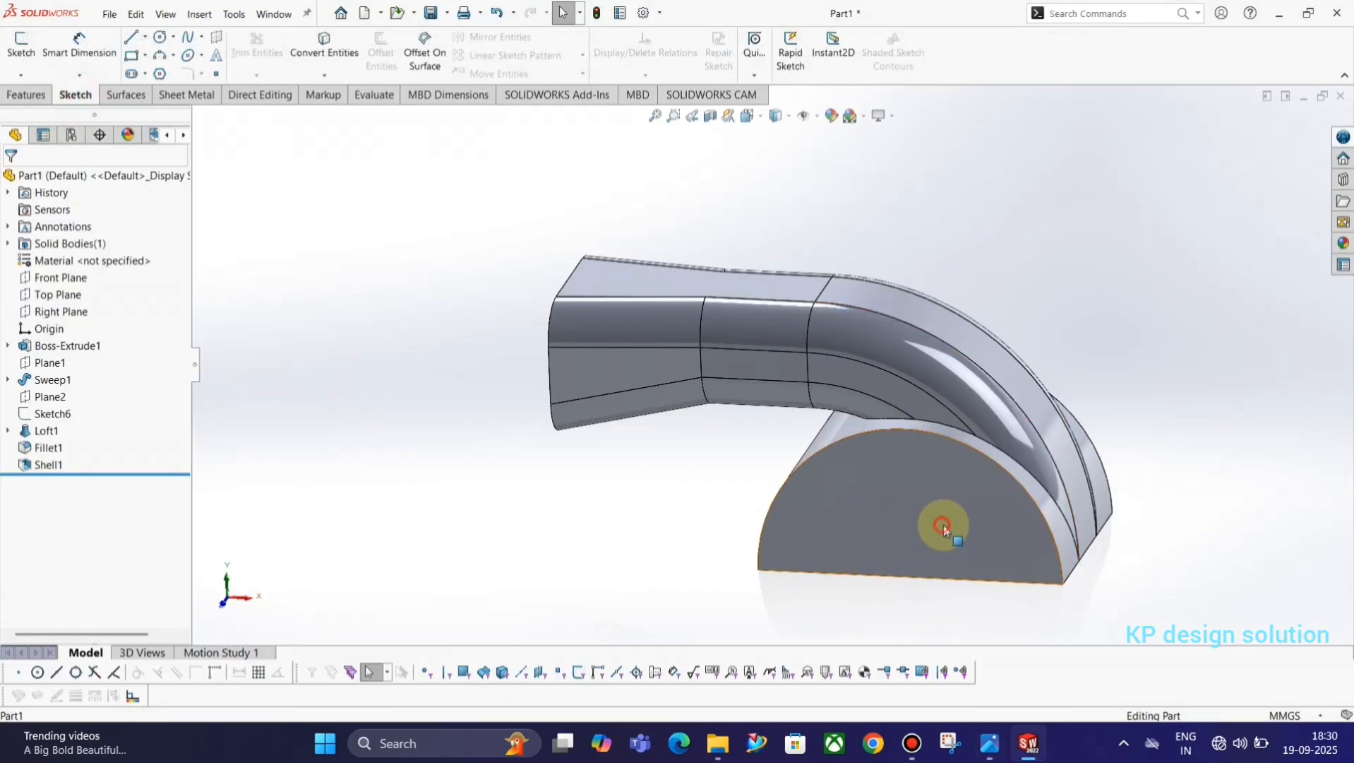
left_click(870, 524)
left_click(985, 486)
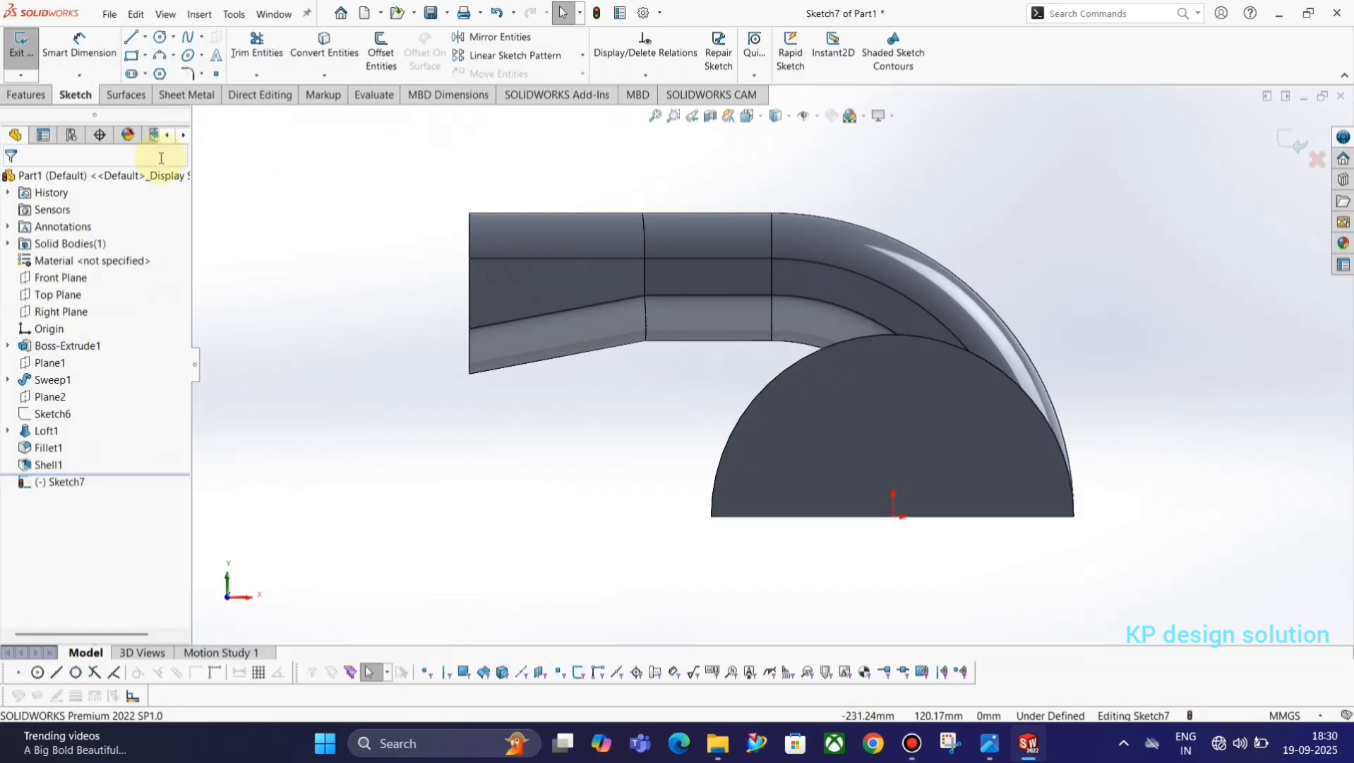
left_click(160, 37)
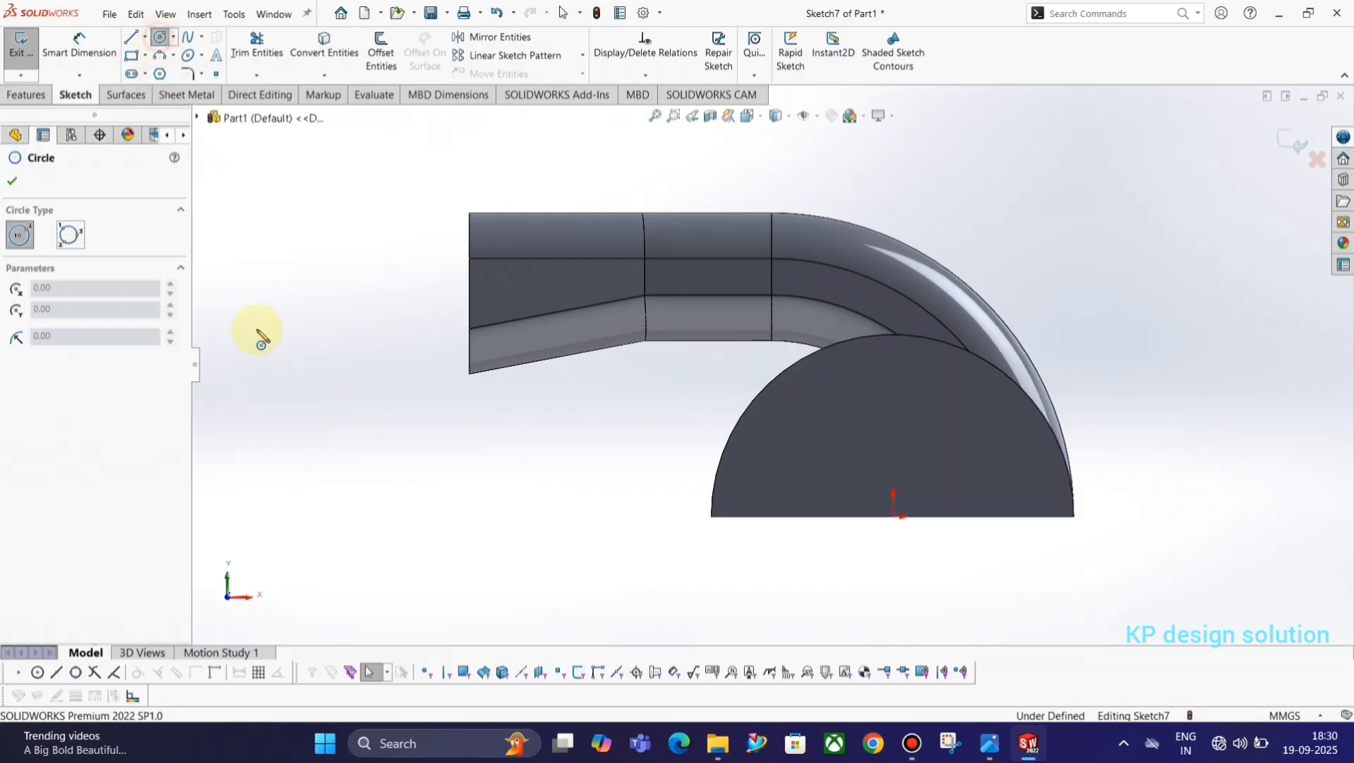
left_click(894, 517)
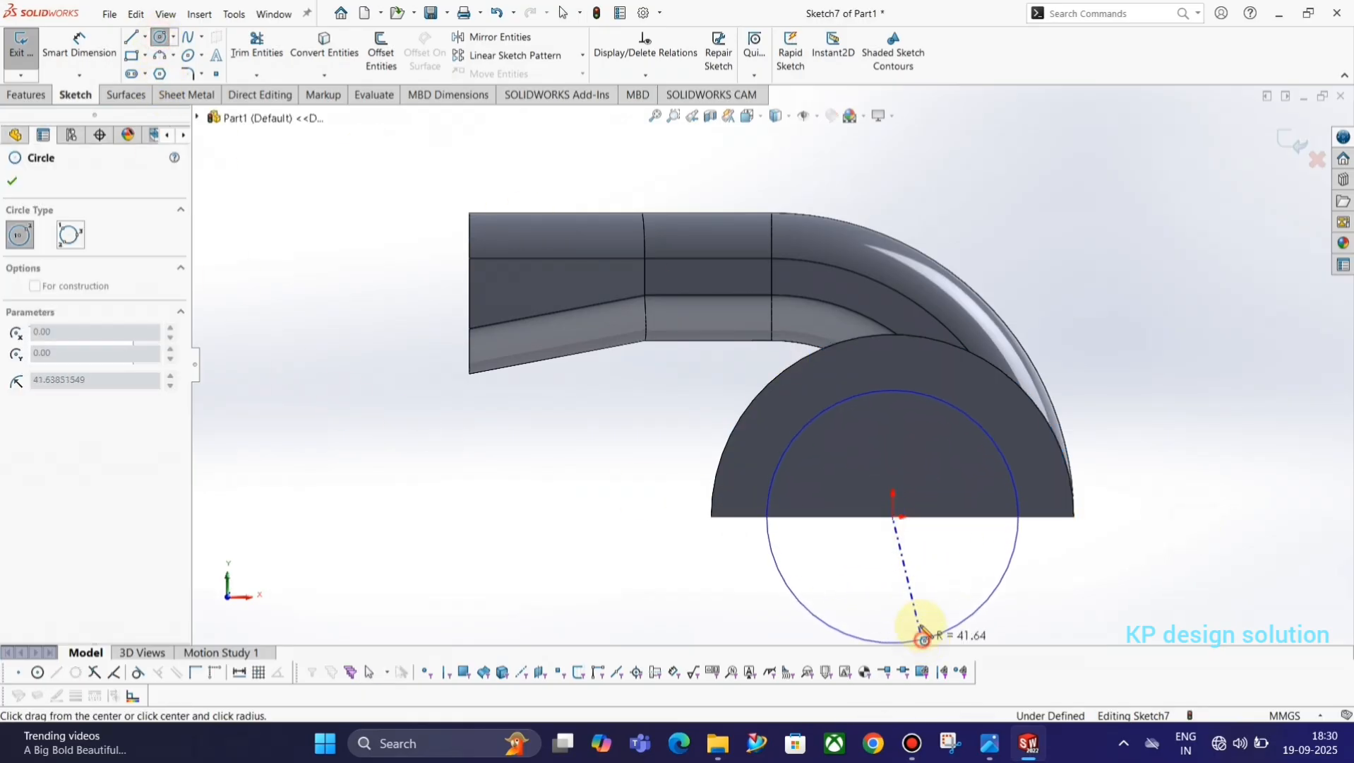
left_click(906, 635)
left_click(893, 518)
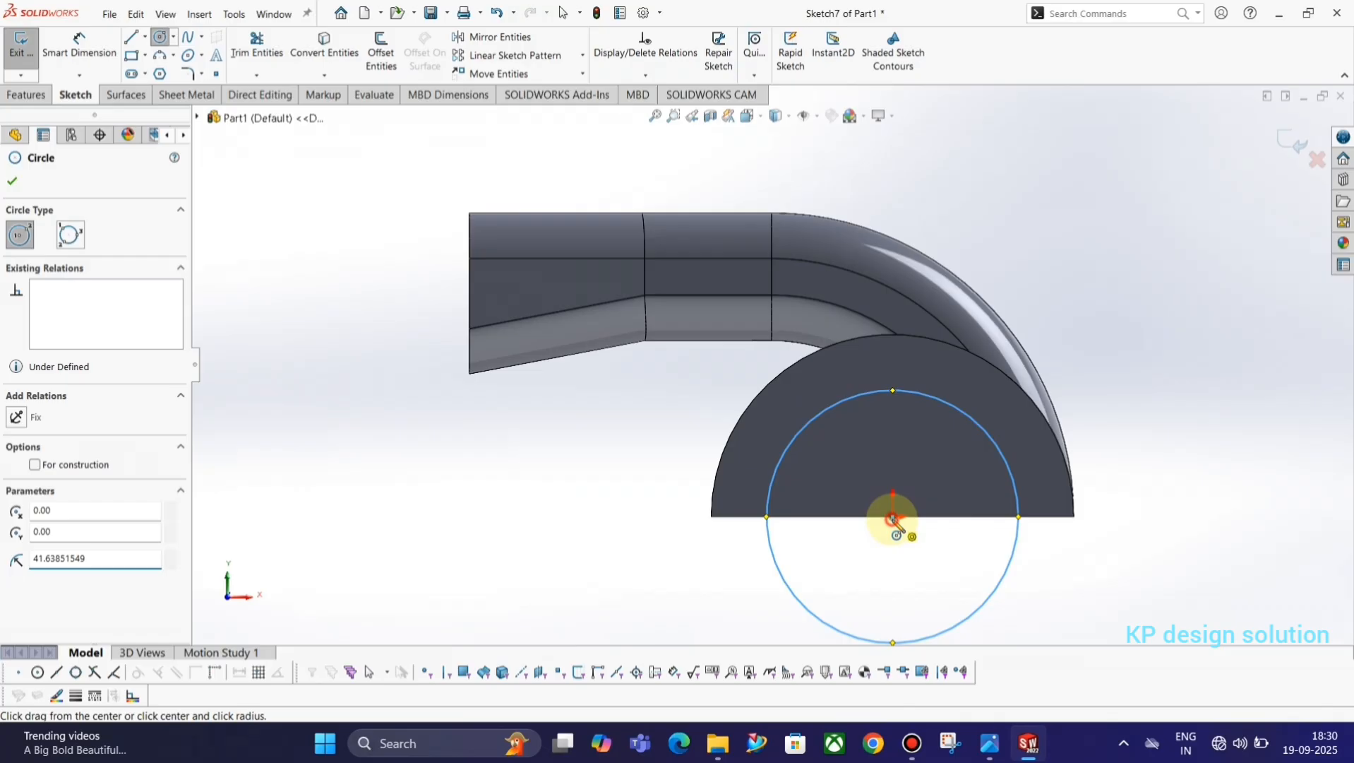
left_click(911, 600)
key("Escape")
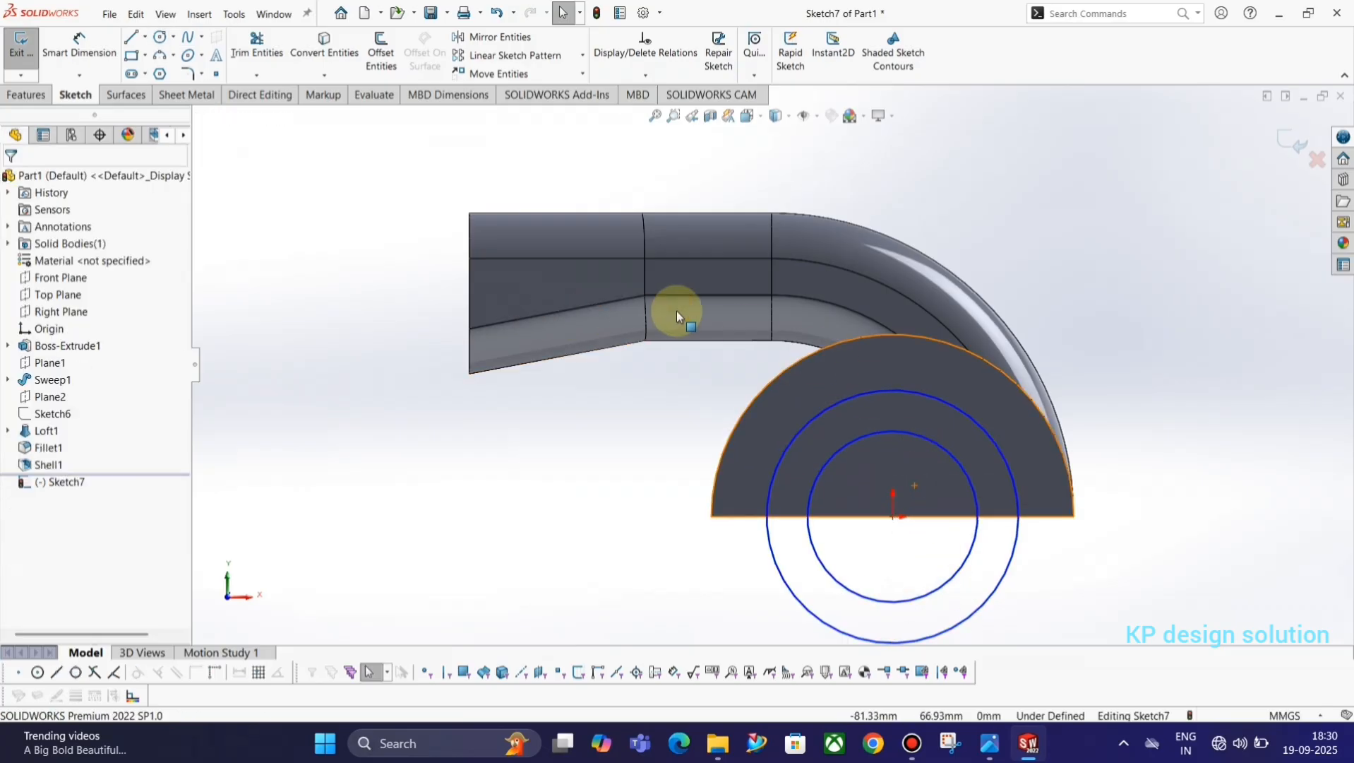
Check the R49 and R15 arcs in the reference drawing and dimension the outer circle's diameter as 98 mm.
key("alt+Tab")
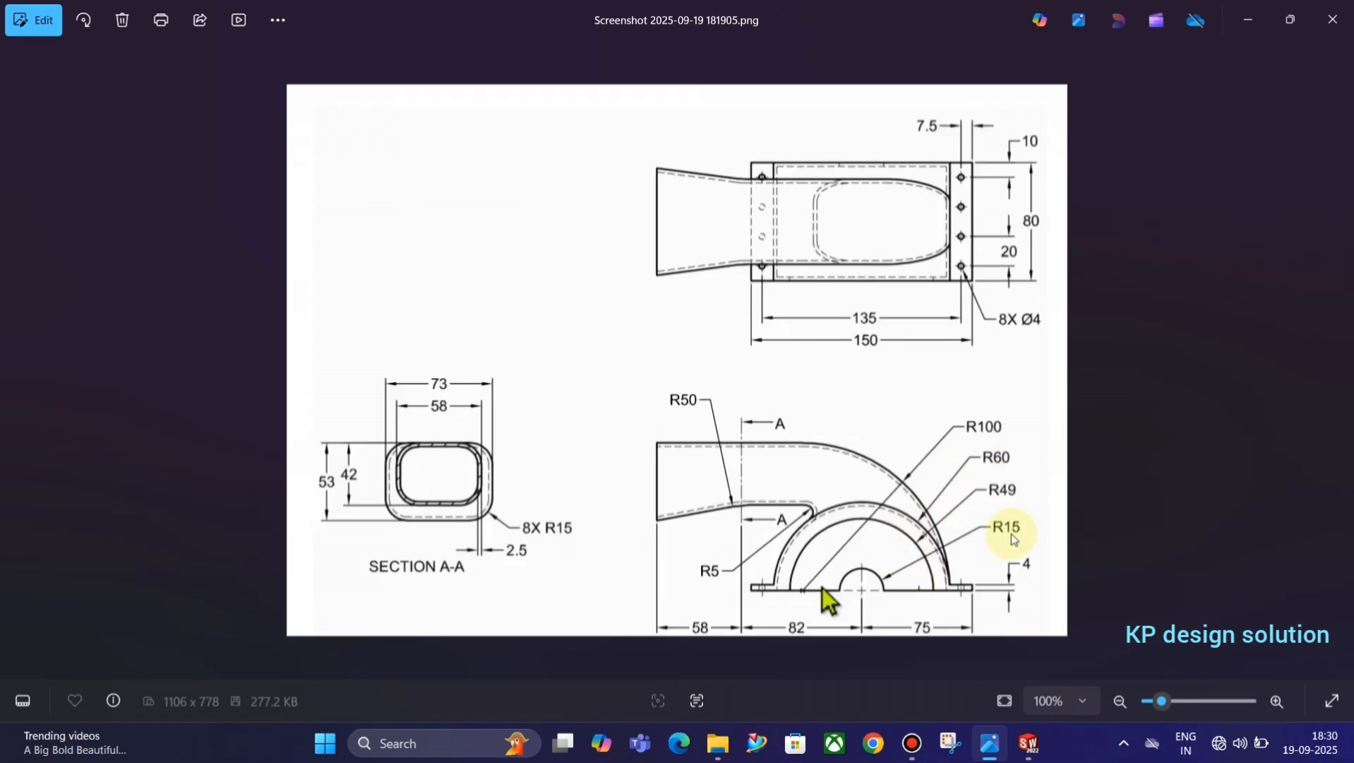
key("alt+Tab")
key("alt+Tab")
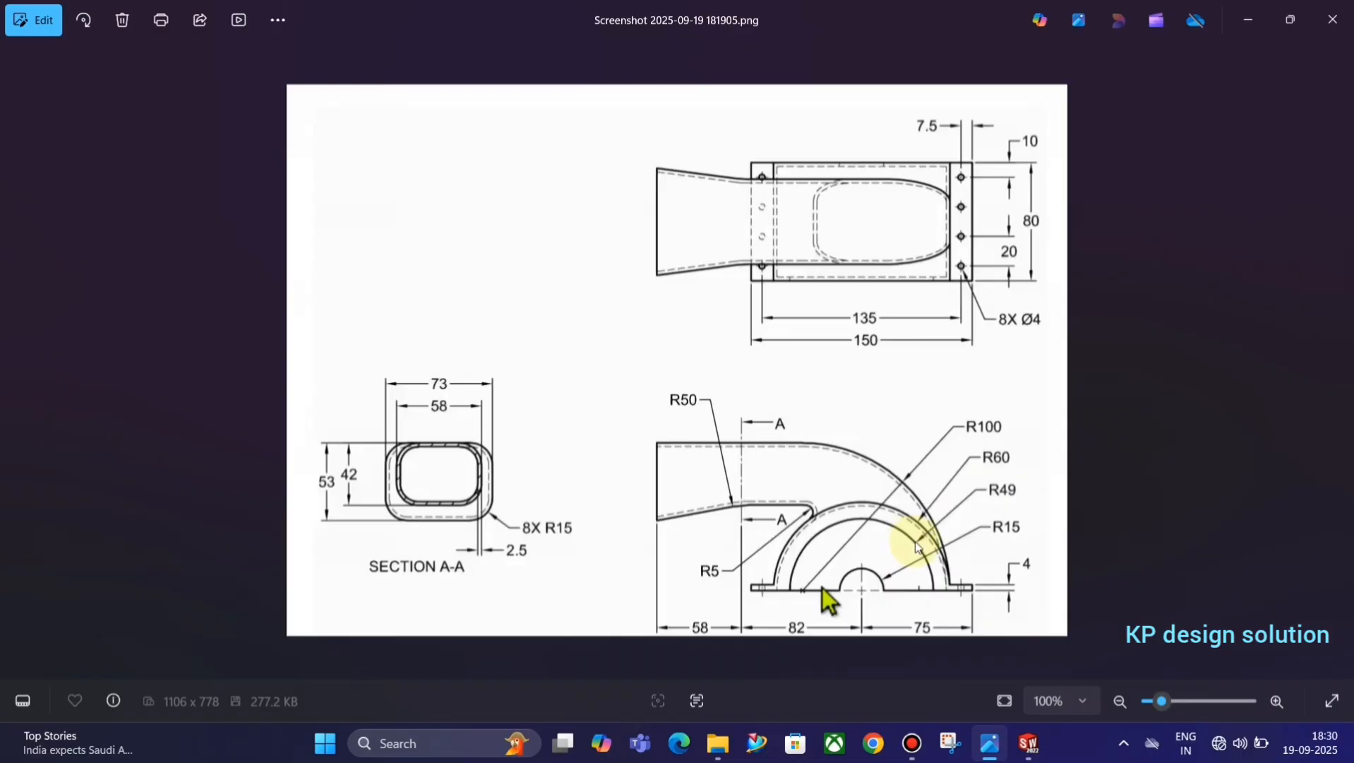
key("alt+Tab")
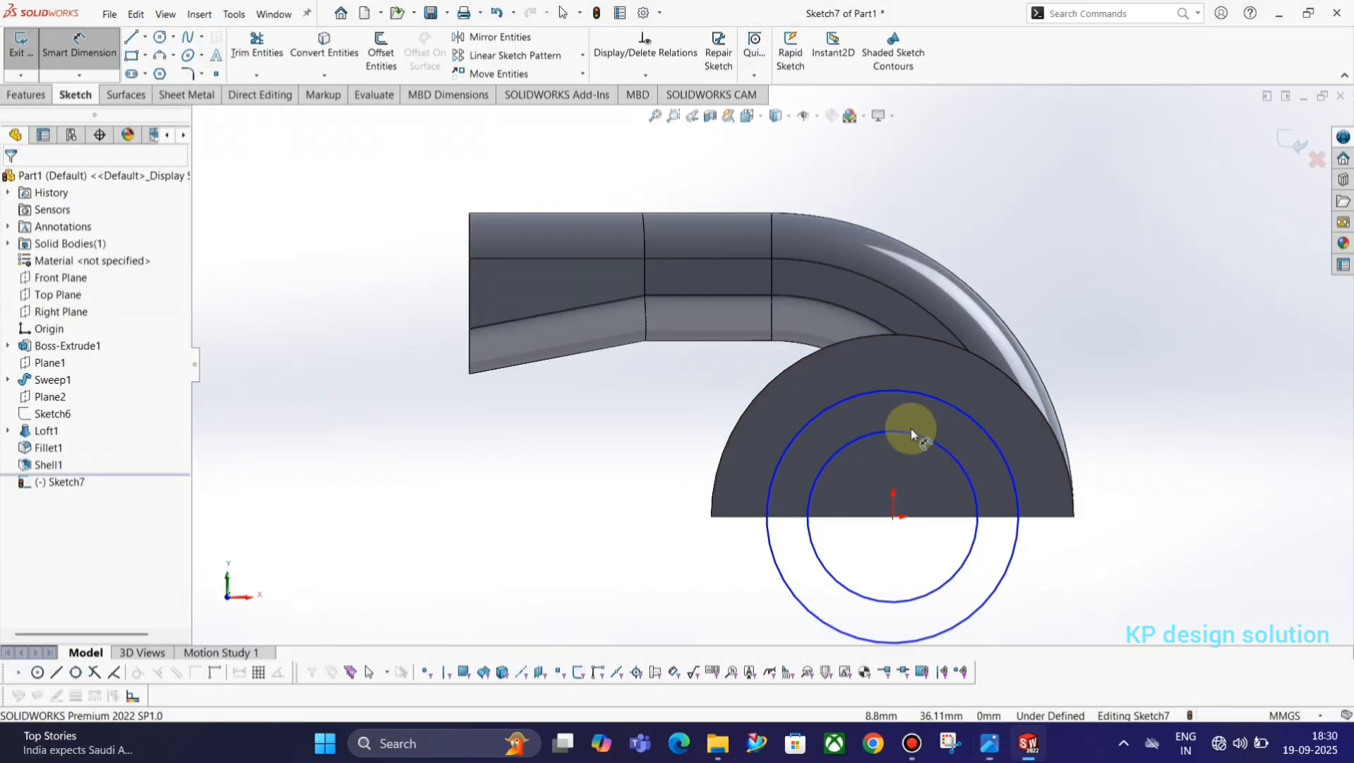
left_click(949, 407)
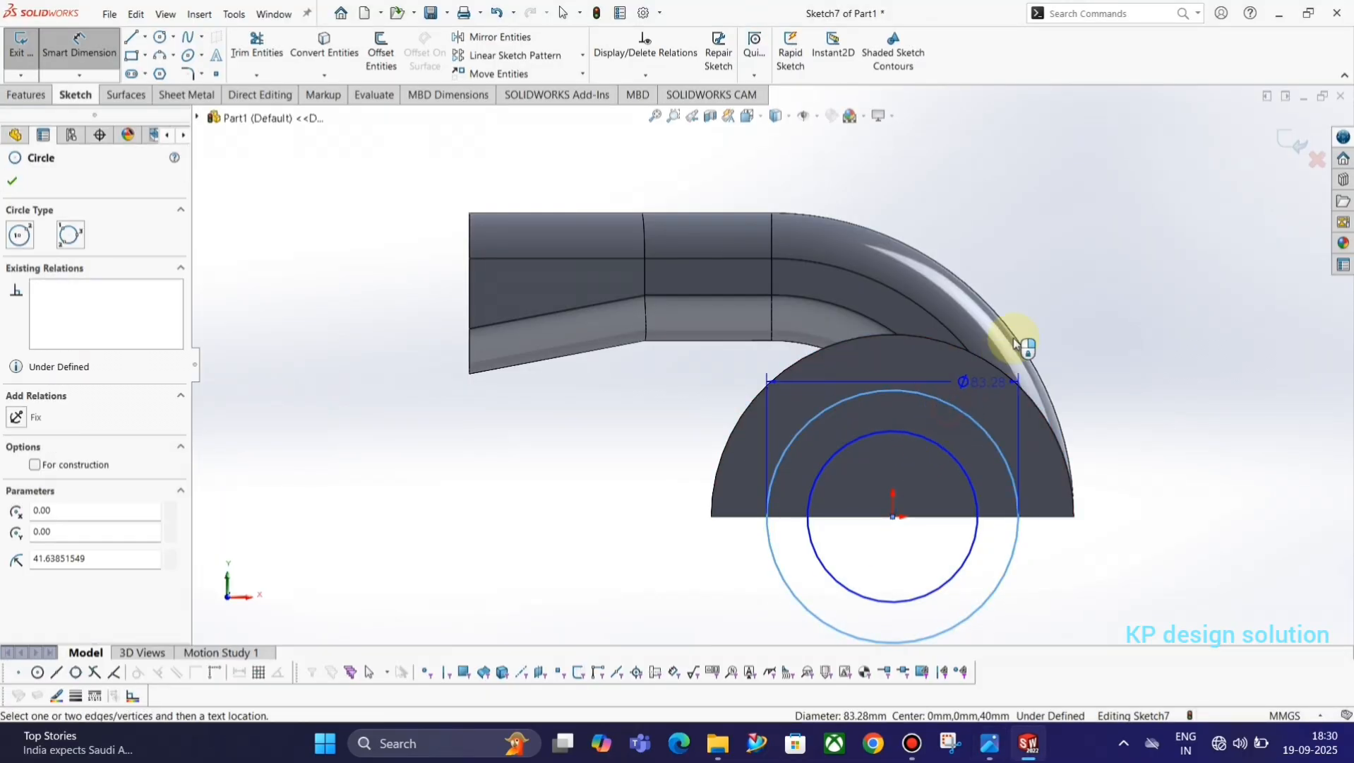
left_click(1038, 265)
type("98")
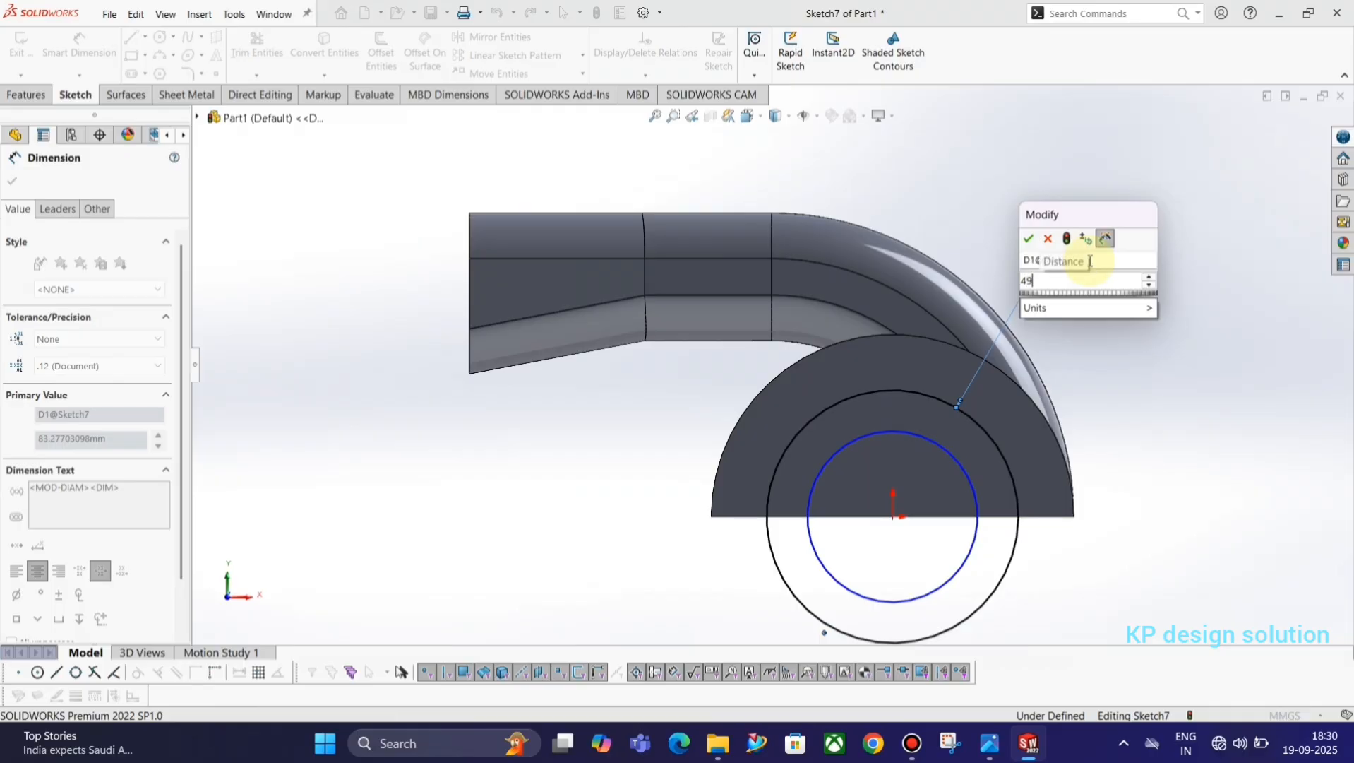
key("Return")
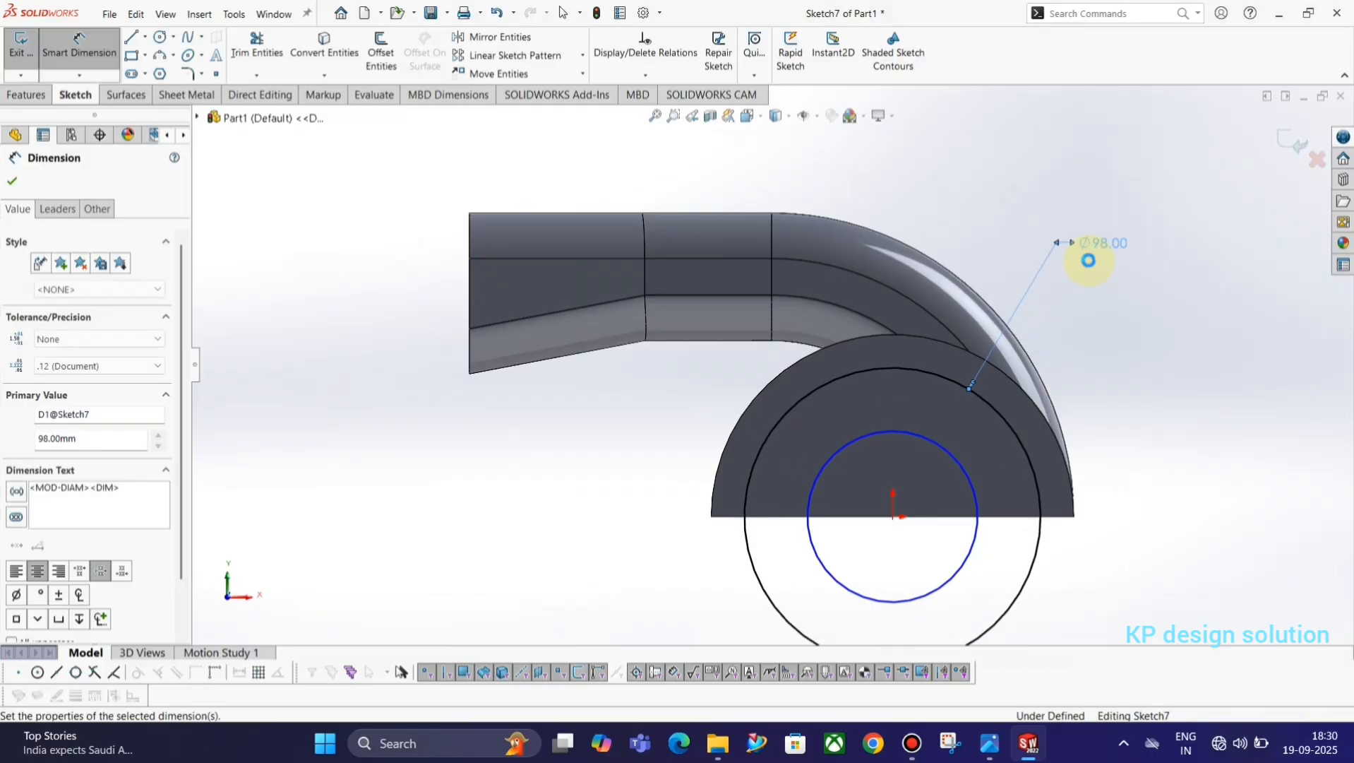
Dimension the inner circle's diameter as 30 mm per the reference drawing and close the sketch.
left_click(939, 442)
left_click(1098, 327)
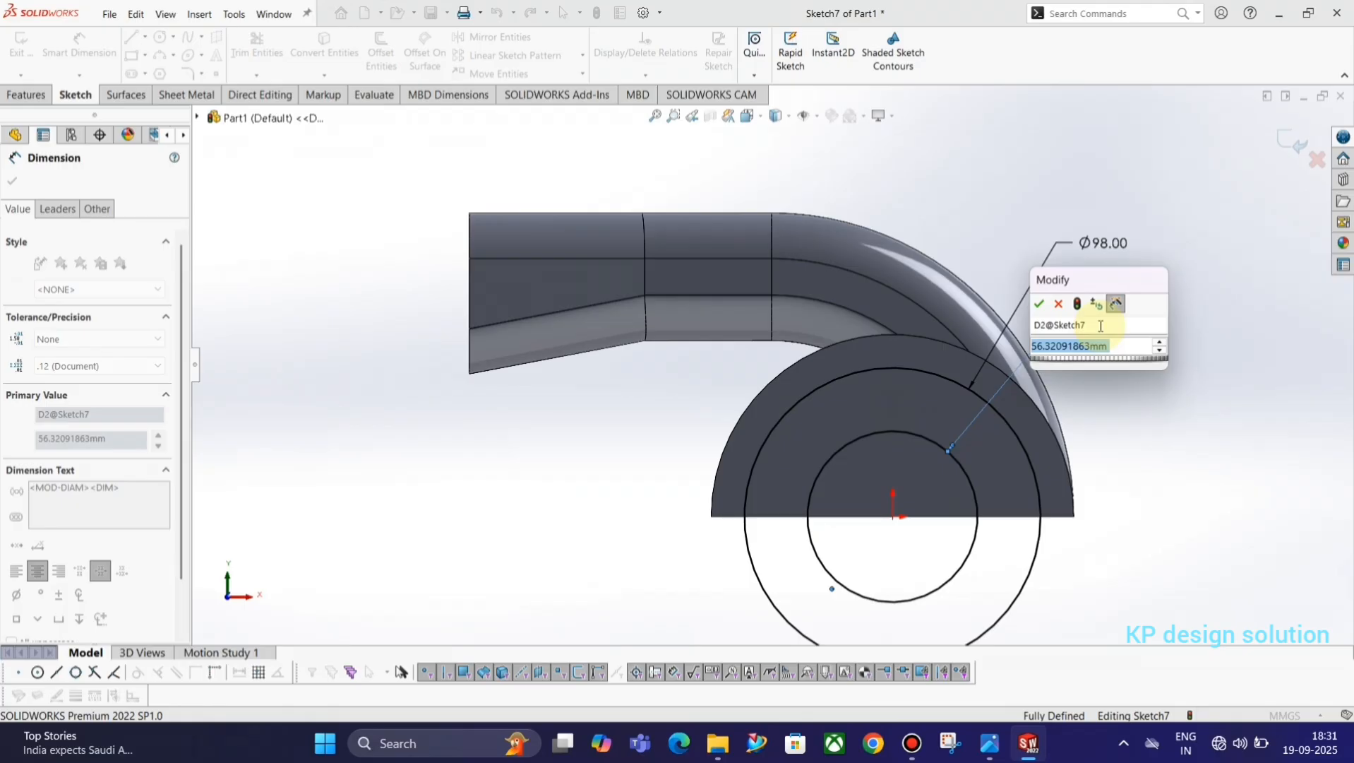
key("alt+Tab")
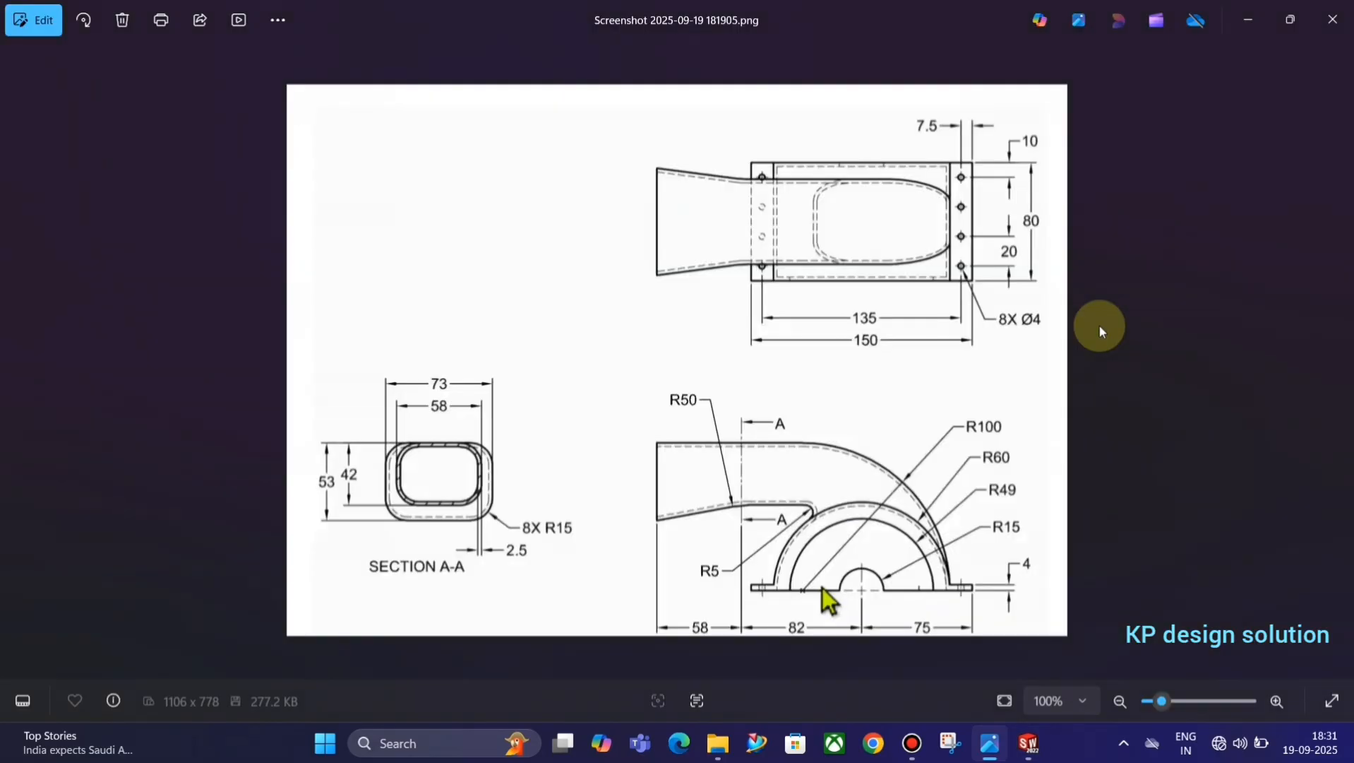
key("alt+Tab")
type("30")
key("Return")
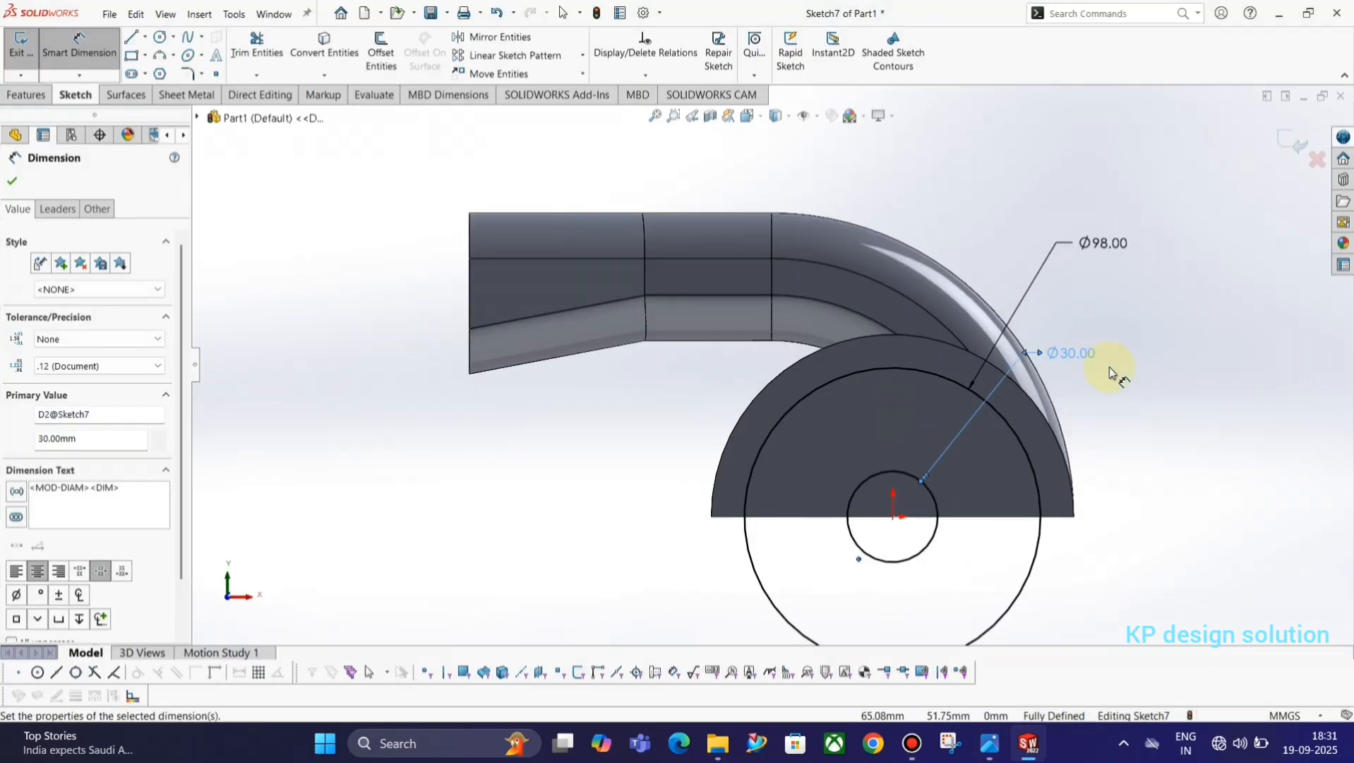
left_click(1295, 142)
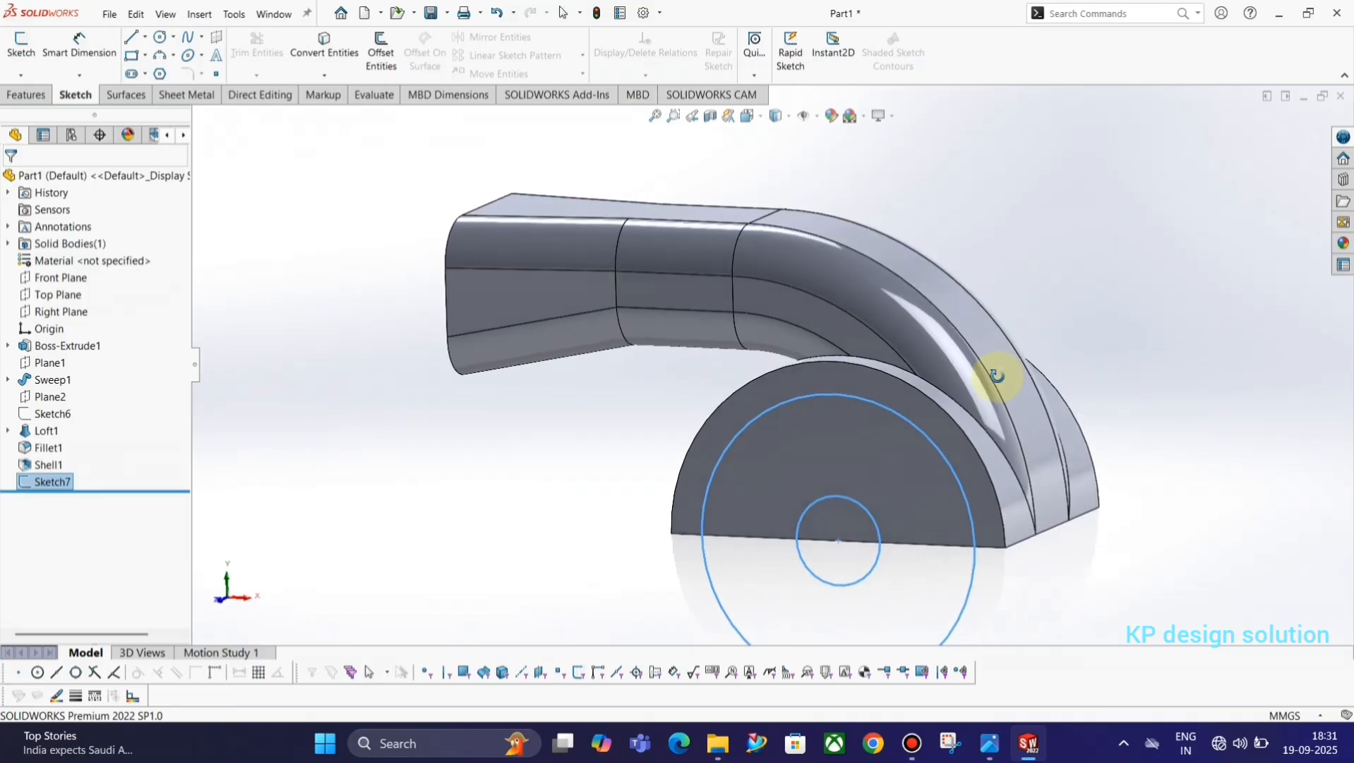
Check the base openings in the reference drawing and set up an 80 mm mid-plane extruded cut from the two-circle sketch.
key("alt+Tab")
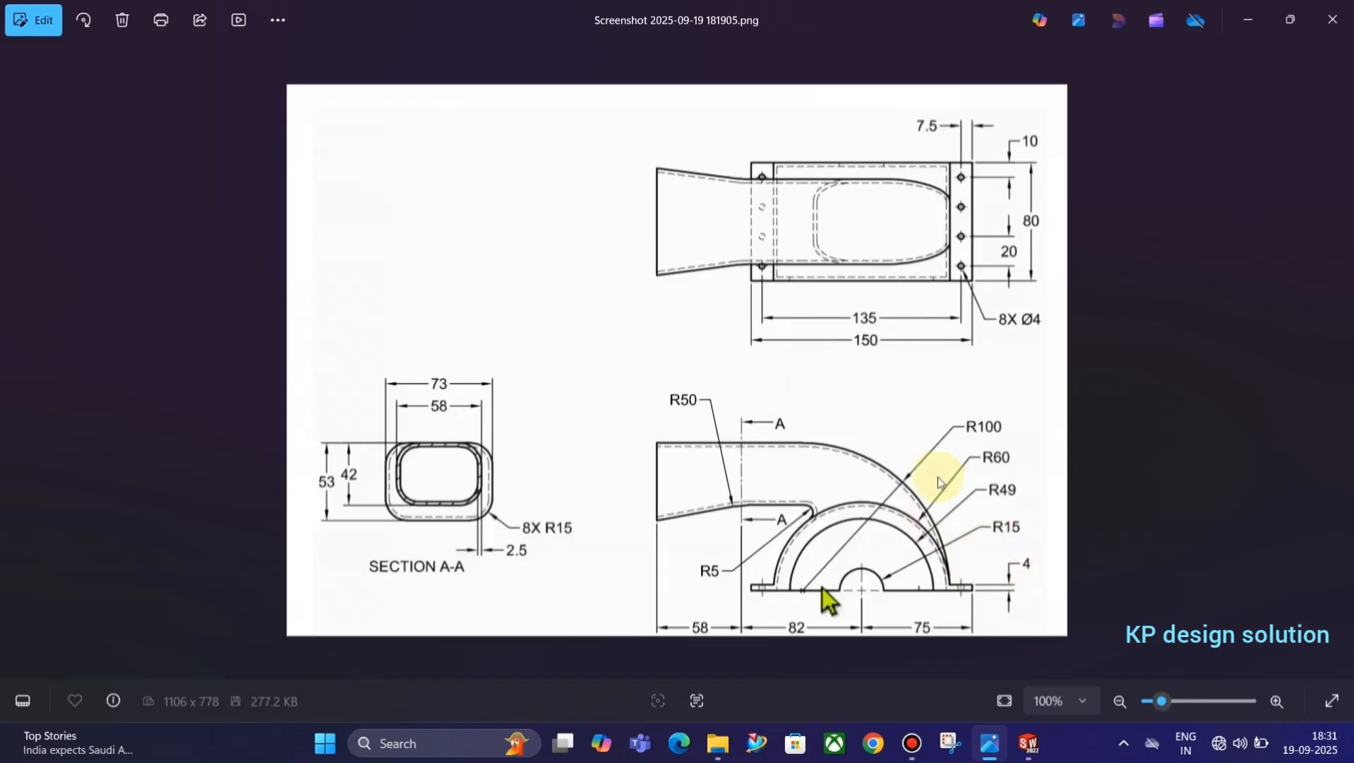
key("alt+Tab")
key("alt+Tab")
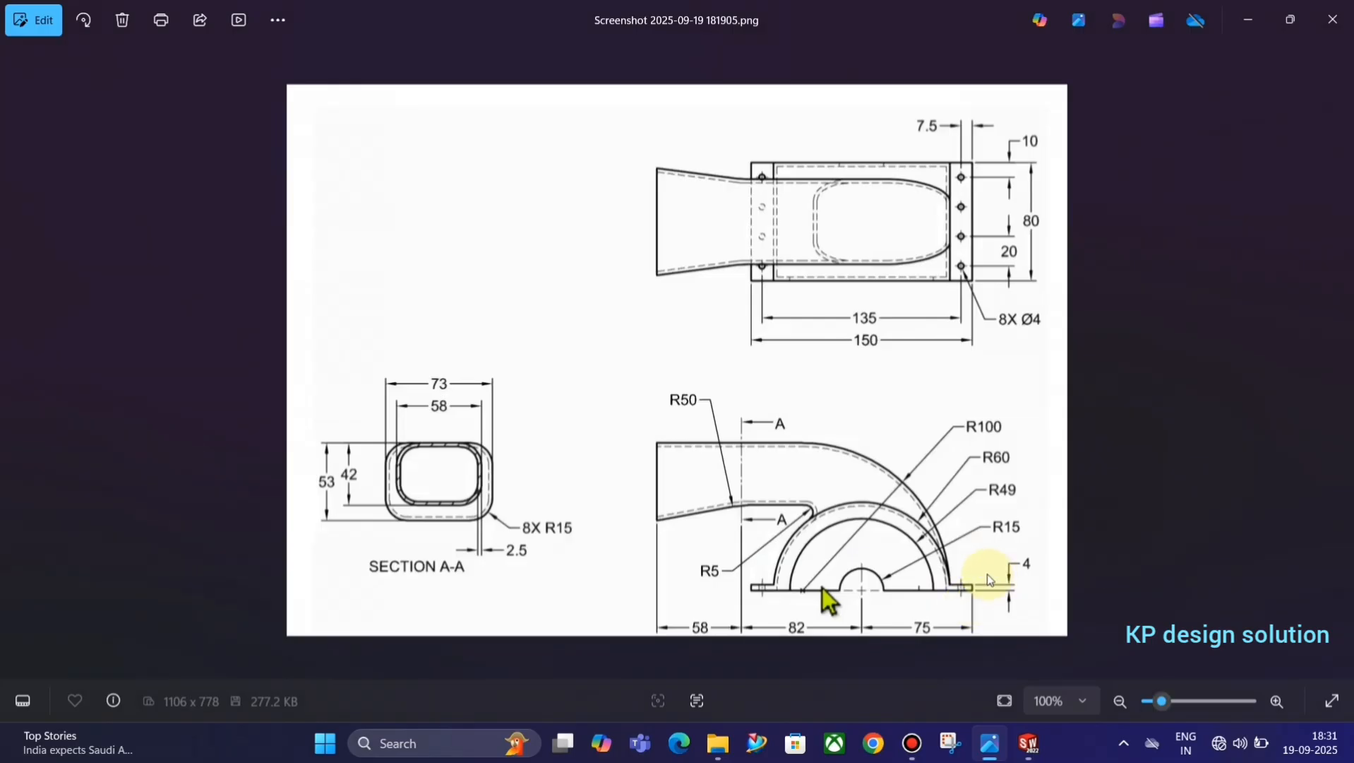
key("alt+Tab")
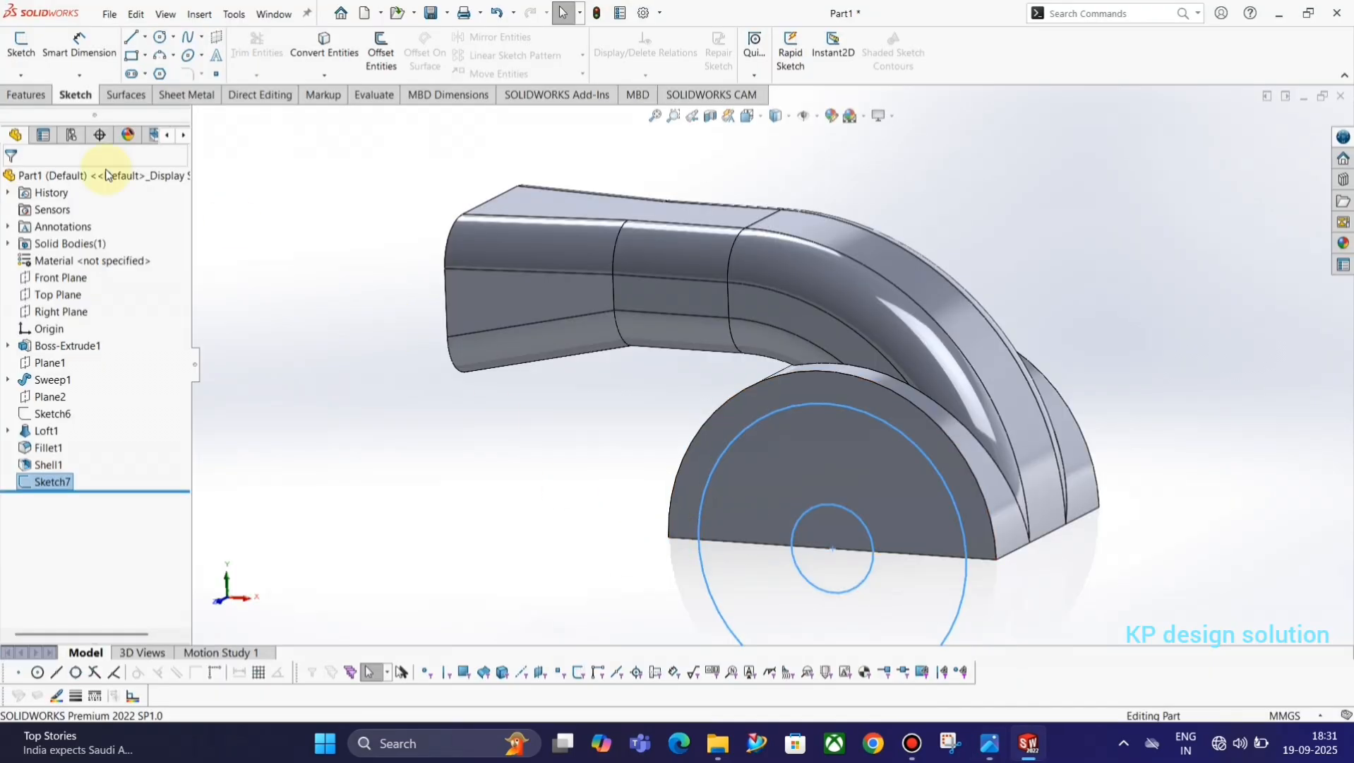
left_click(25, 95)
left_click(243, 62)
middle_click_drag(811, 432, 869, 385)
left_click(100, 344)
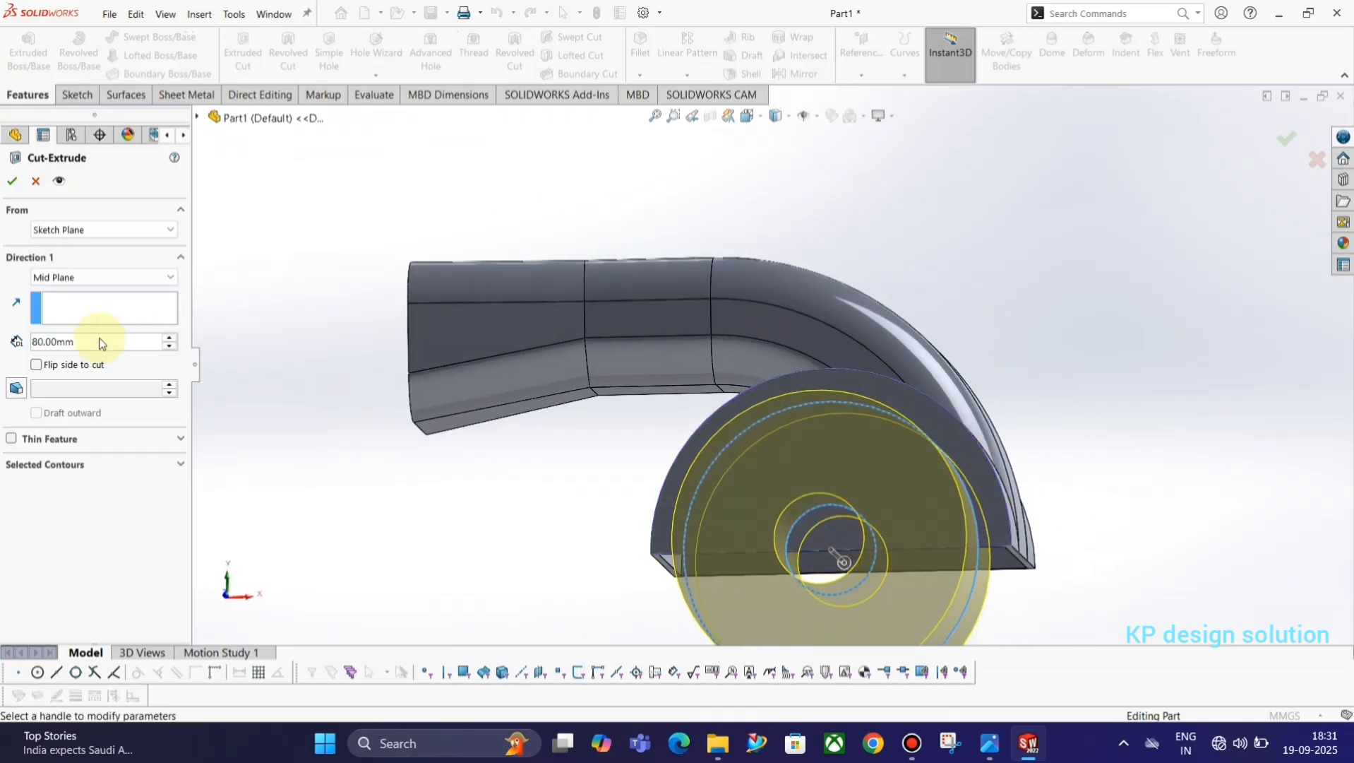
Add the inner circle's regions and the upper ring region between the circles as the cut's contours, then apply the cut.
left_click(42, 464)
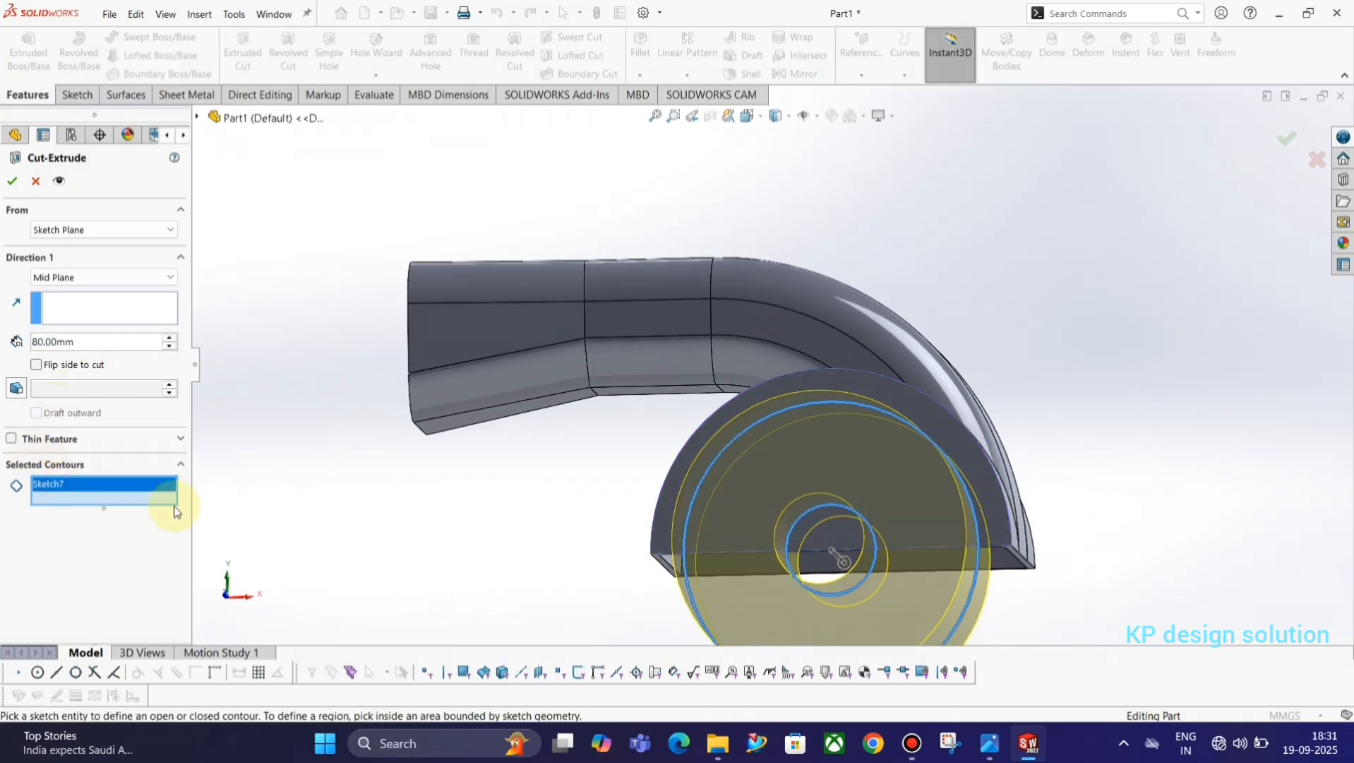
left_click(104, 499)
left_click(820, 558)
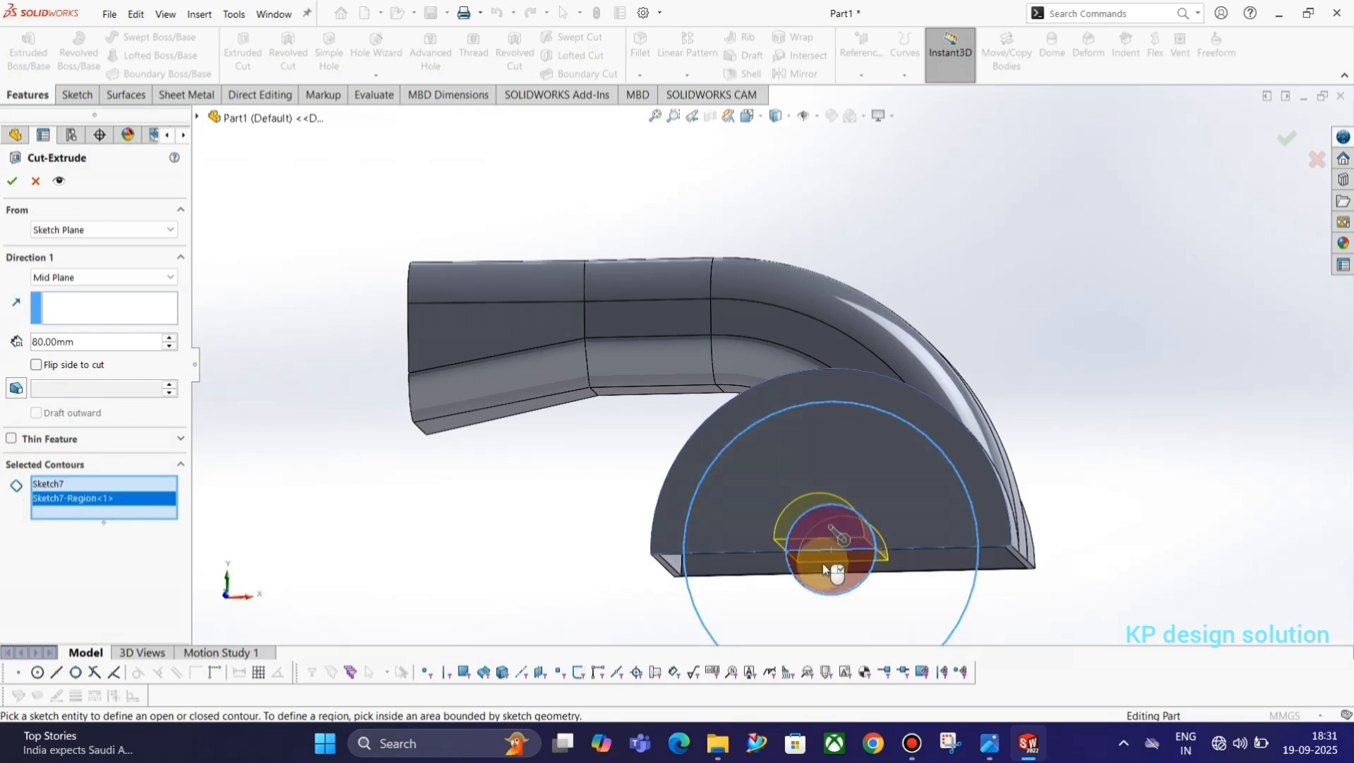
left_click(820, 570)
middle_click_drag(811, 464, 851, 484)
left_click(851, 484)
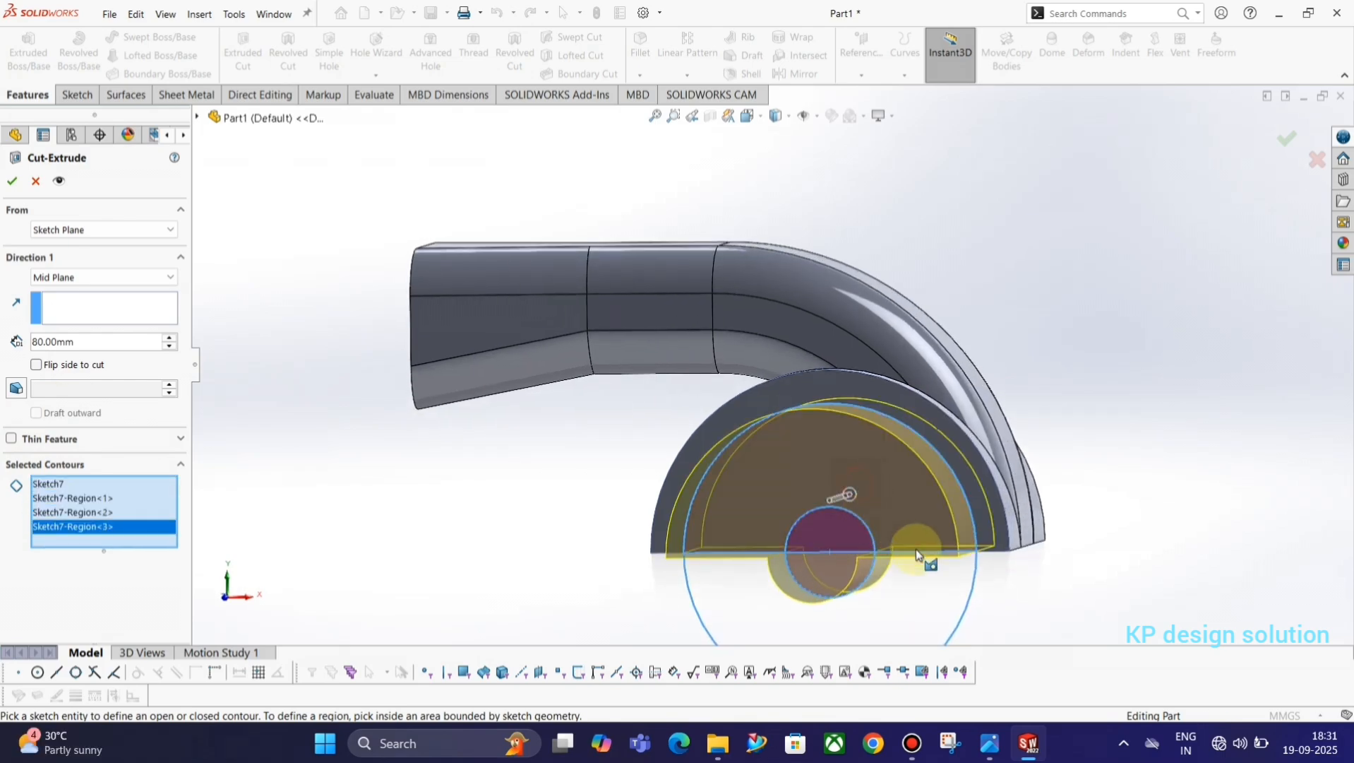
mouse_move(917, 549)
middle_mouse_down()
mouse_move(873, 539)
mouse_move(860, 558)
middle_mouse_up()
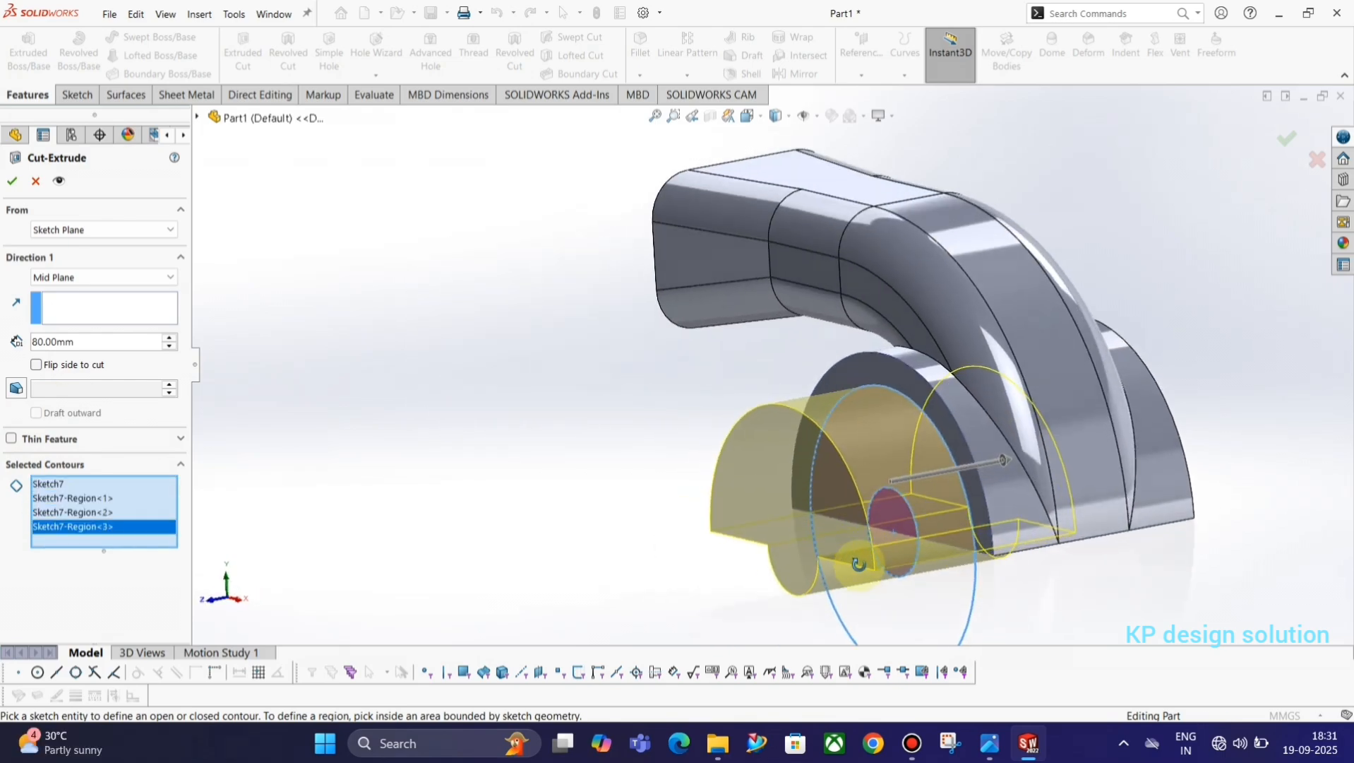
left_click(13, 181)
middle_click_drag(773, 401, 504, 399)
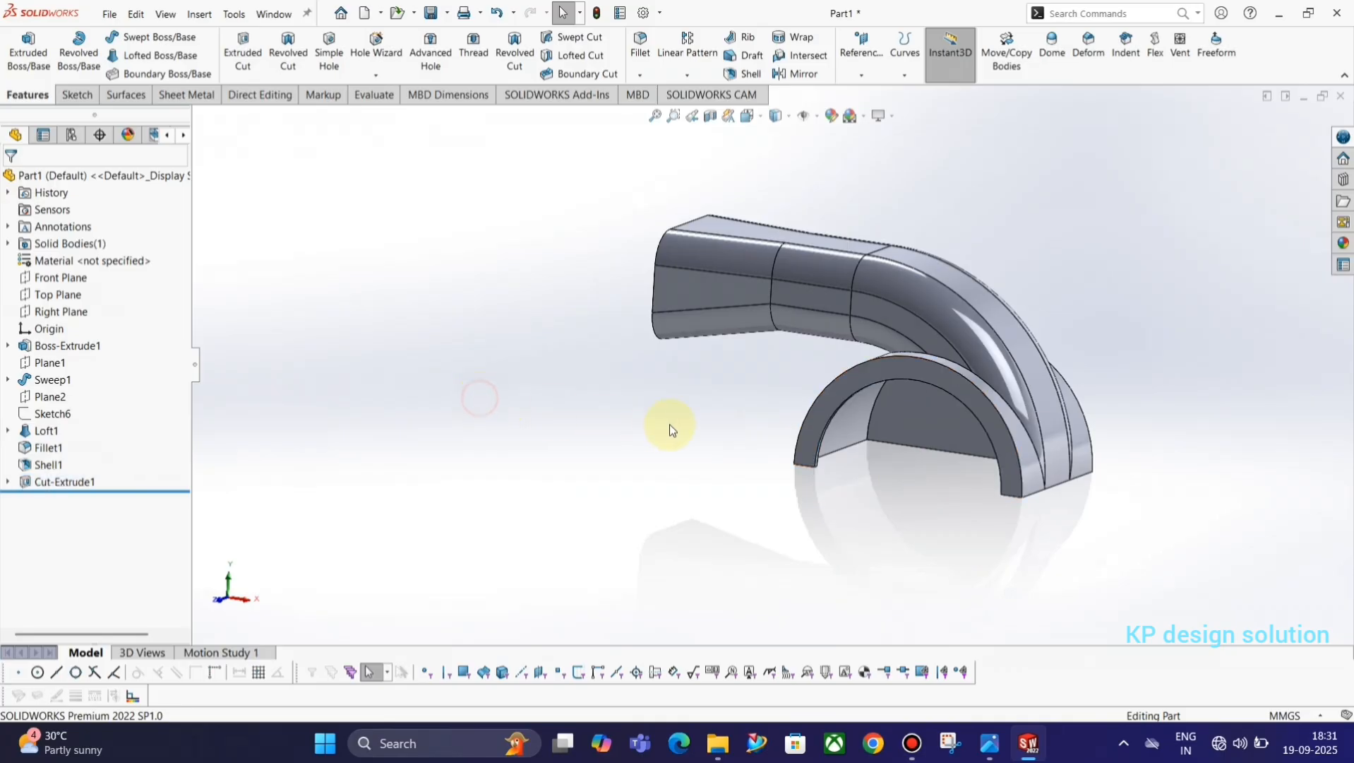
Reuse the two-circle sketch to cut only the inner 30 mm circle's two regions through the base, 257 mm mid-plane.
left_click(8, 481)
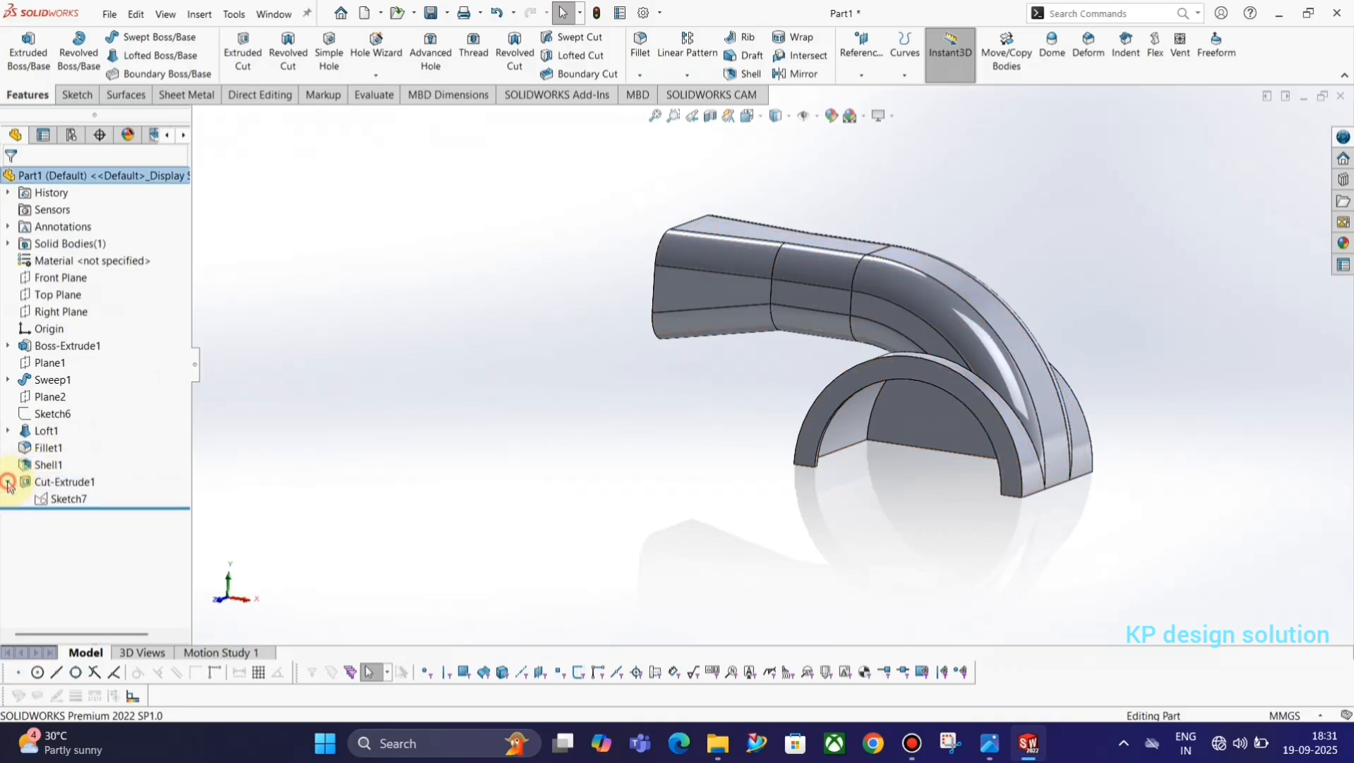
left_click(68, 498)
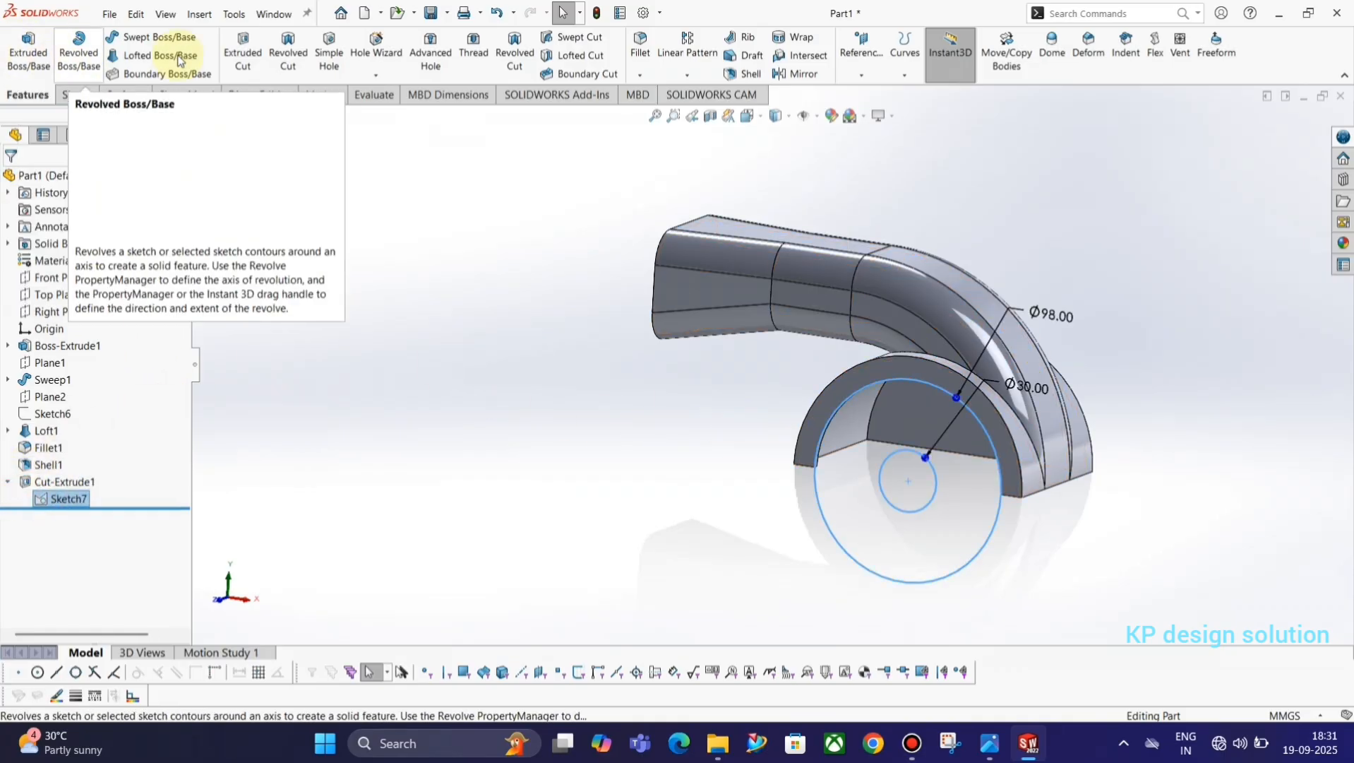
left_click(245, 49)
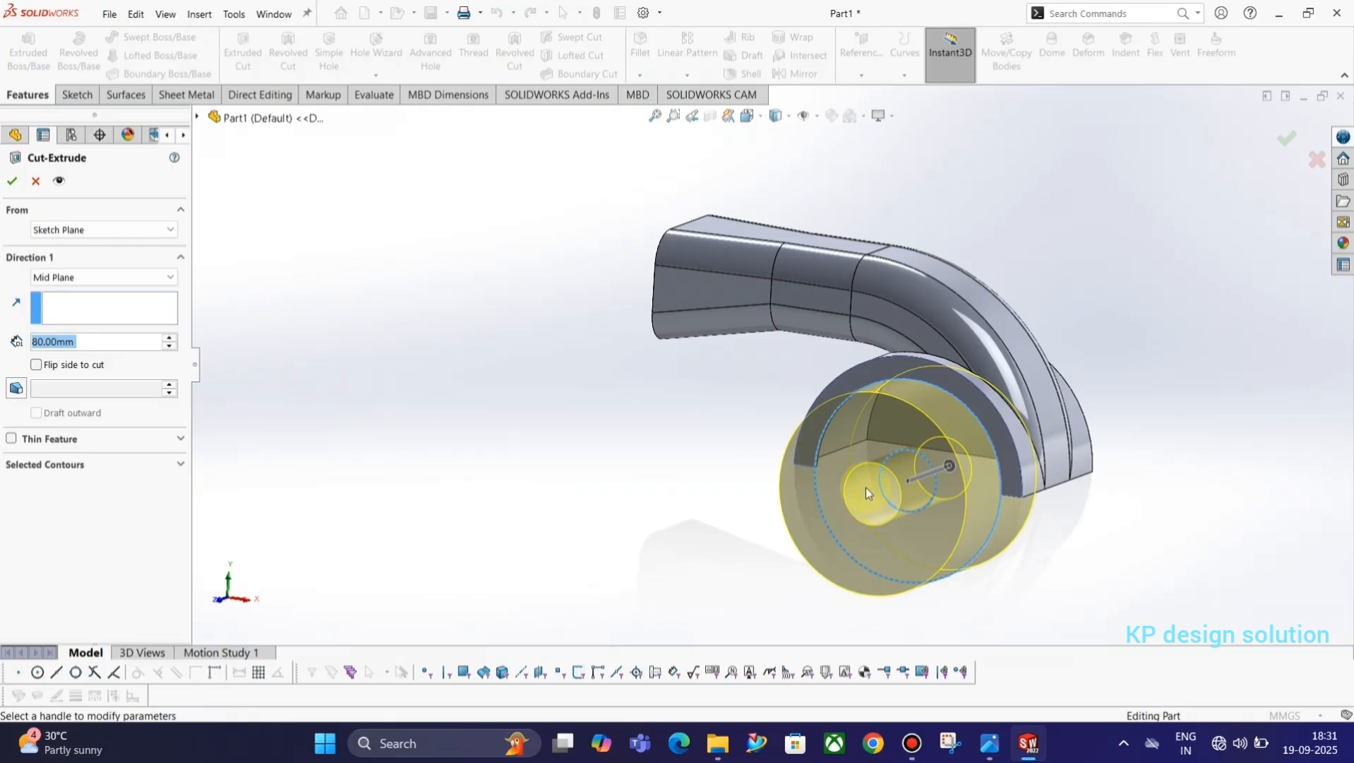
left_click(52, 466)
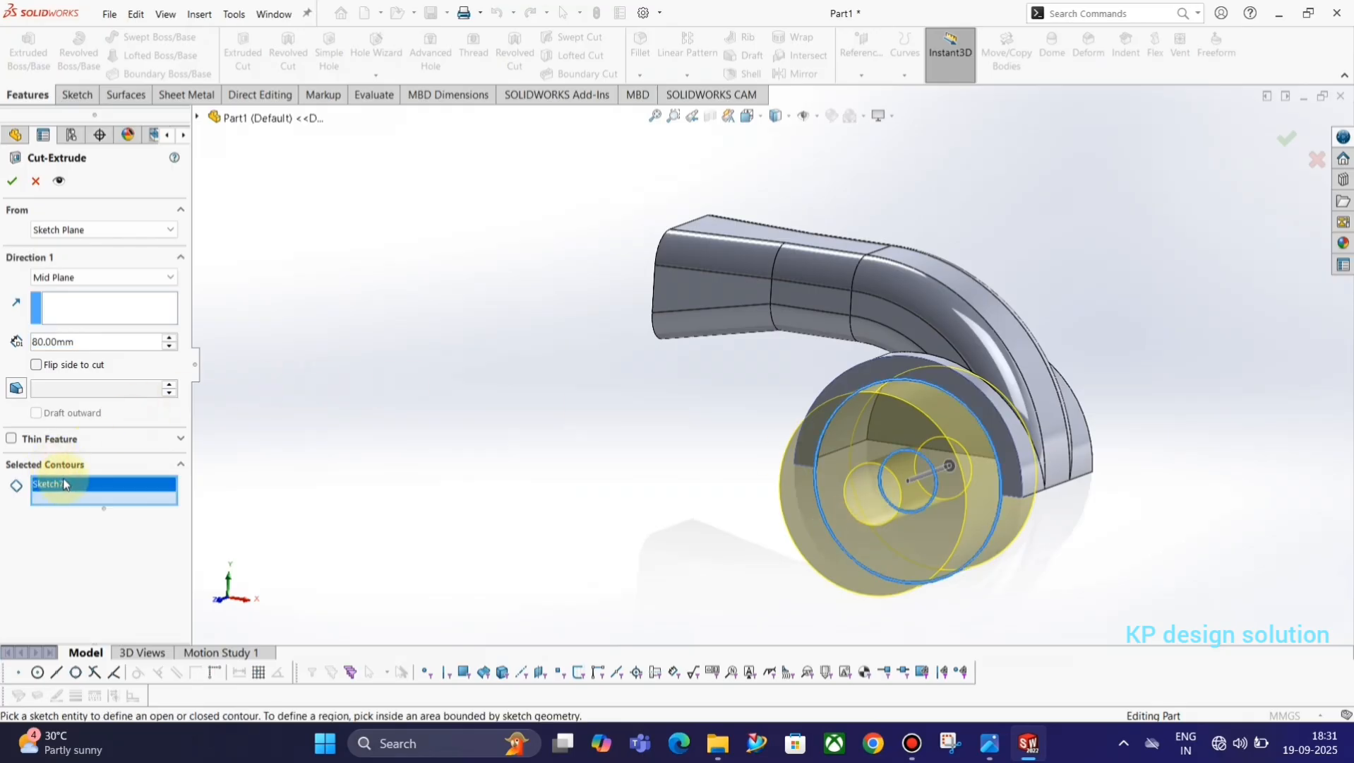
key("Delete")
middle_click_drag(826, 543, 916, 516)
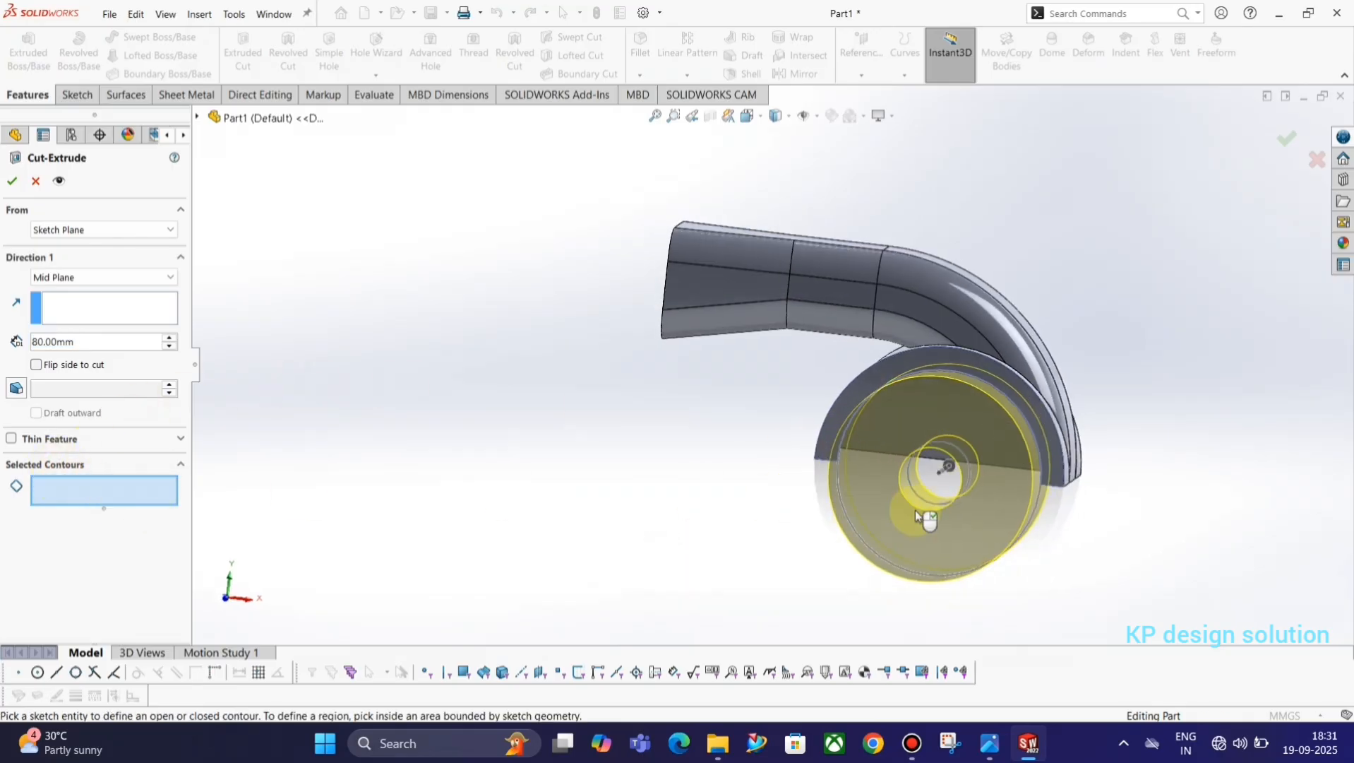
left_click(937, 475)
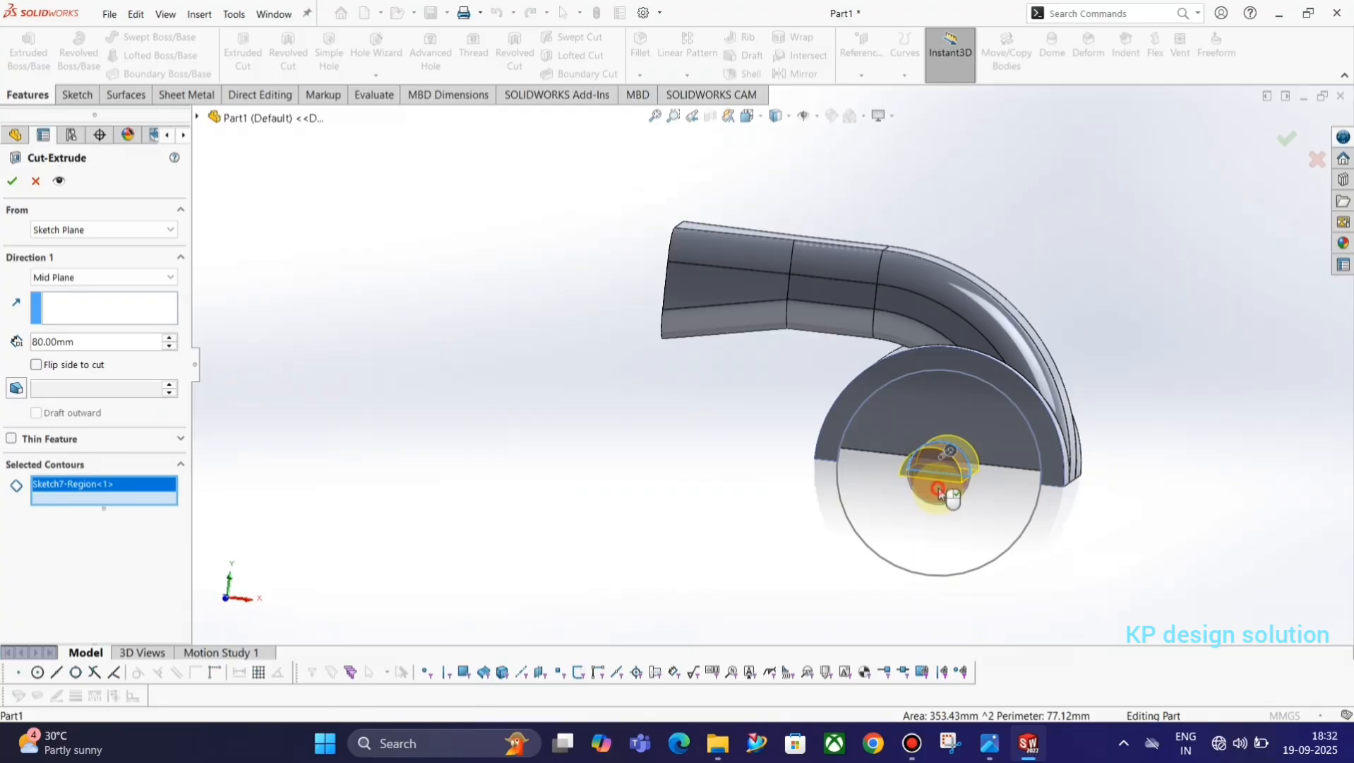
left_click(939, 490)
middle_click_drag(1008, 503, 929, 496)
left_click_drag(924, 464, 1091, 450)
left_click(12, 180)
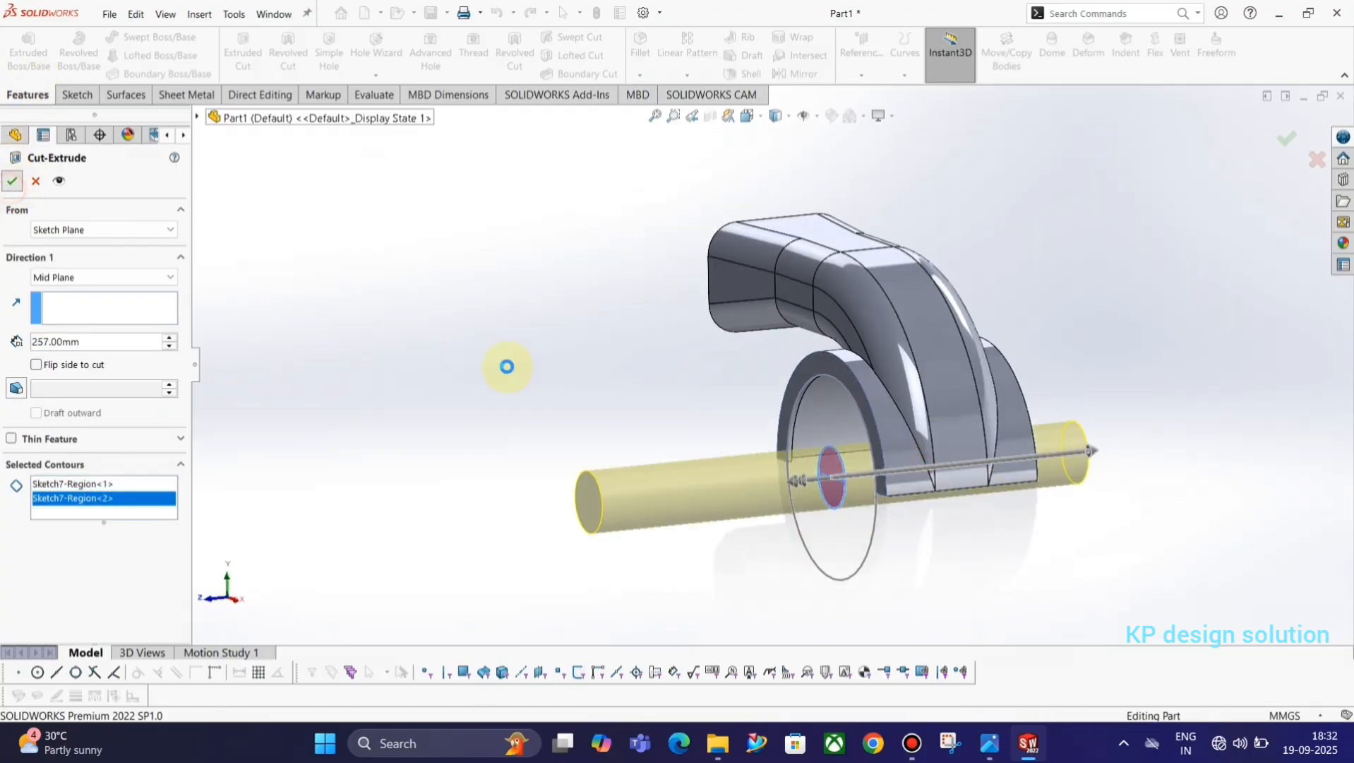
mouse_move(508, 366)
middle_mouse_down()
mouse_move(514, 393)
mouse_move(641, 429)
mouse_move(617, 411)
mouse_move(613, 351)
mouse_move(703, 427)
mouse_move(671, 432)
middle_mouse_up()
Check the reference drawing and sketch a rectangle about 166.5 by 9.4 mm on the Front Plane along the base's flat underside.
key("alt+Tab")
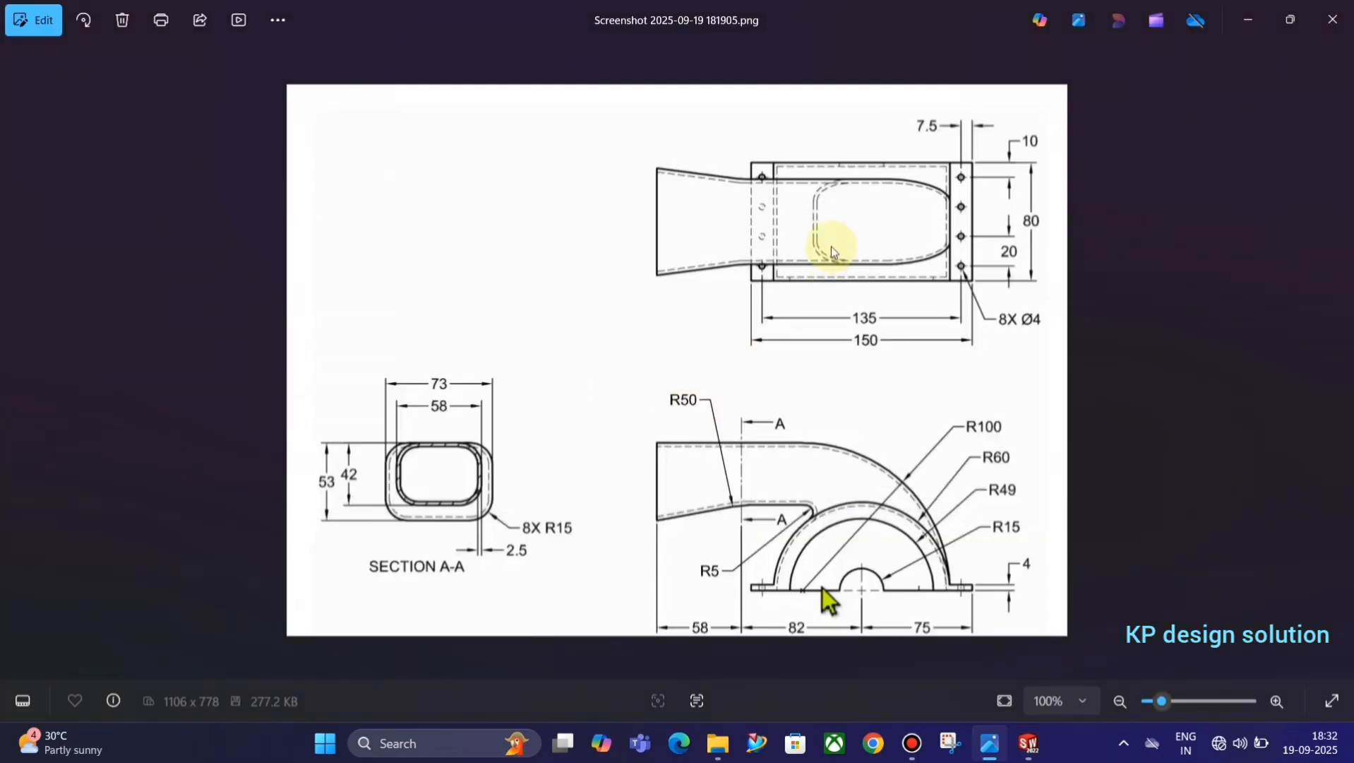
key("alt+Tab")
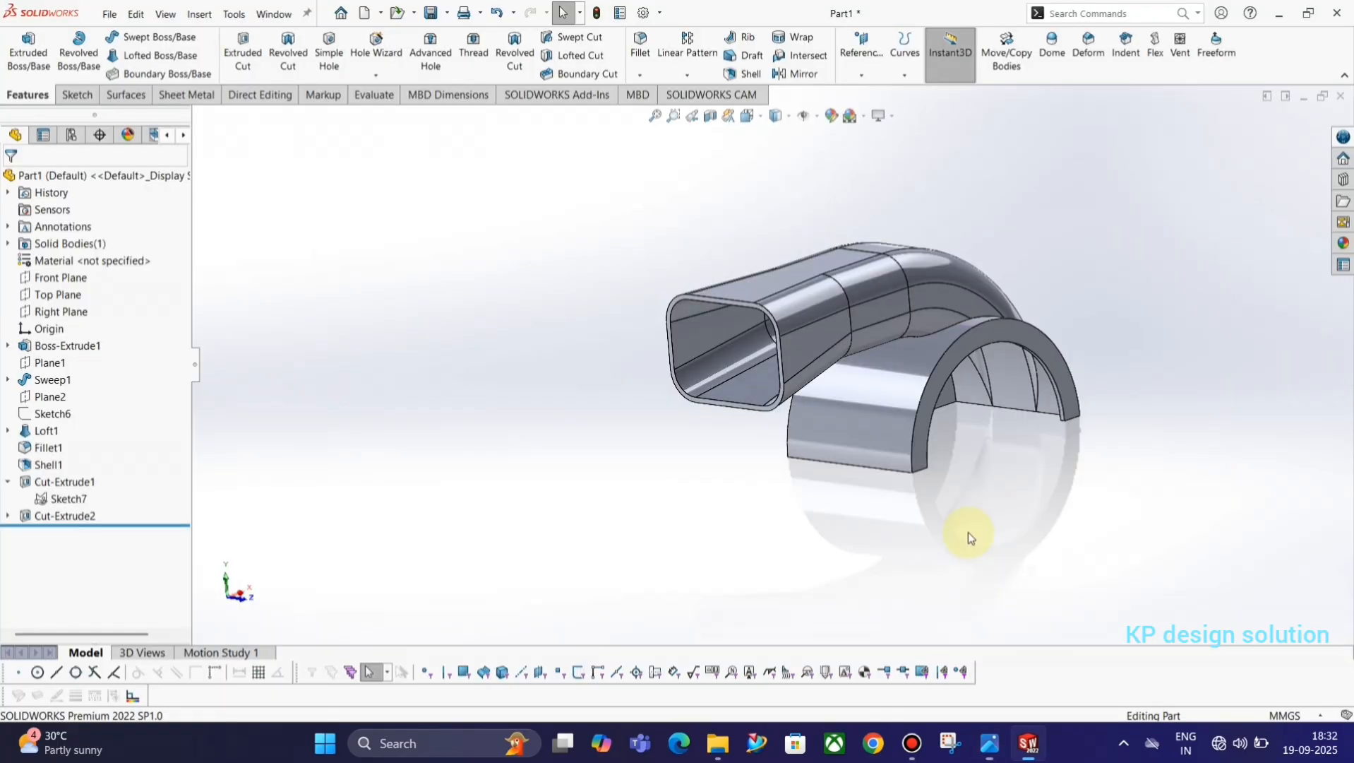
middle_click_drag(961, 519, 857, 498)
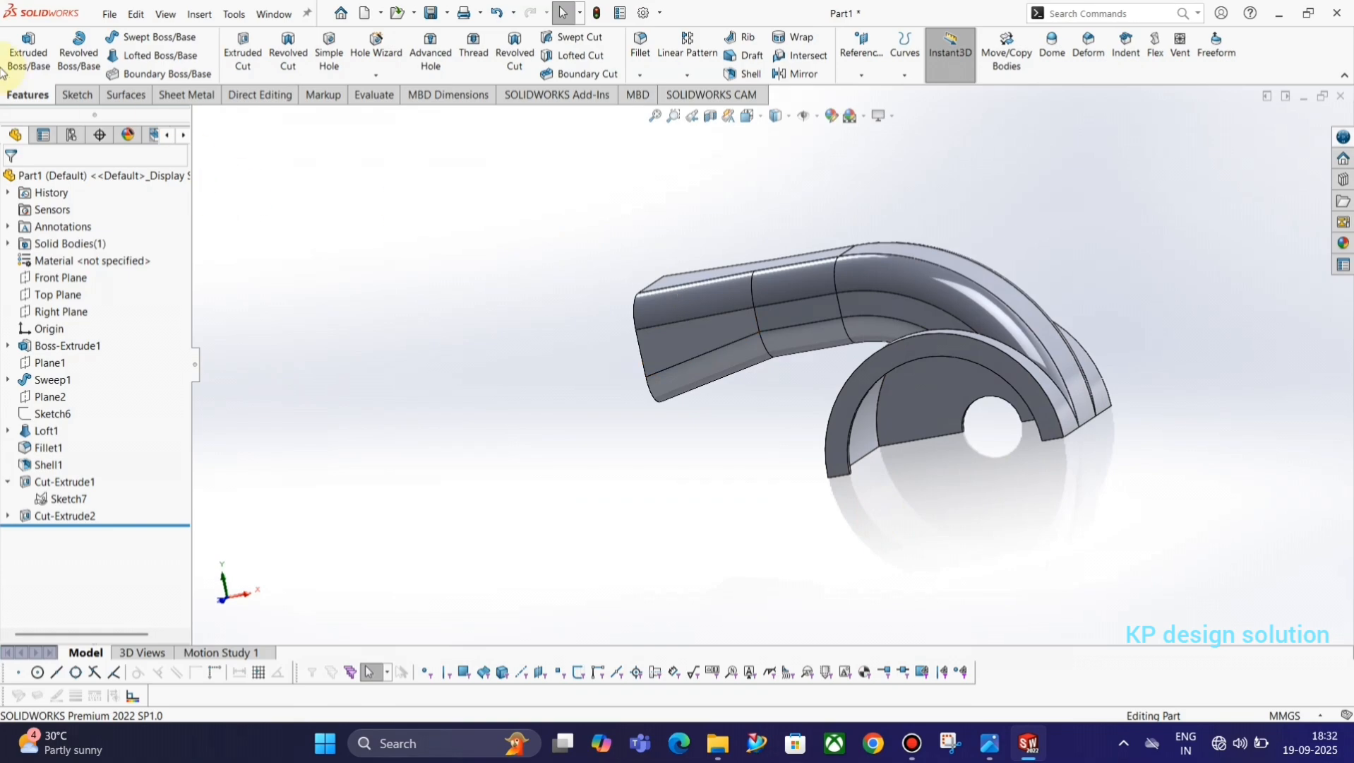
left_click(73, 95)
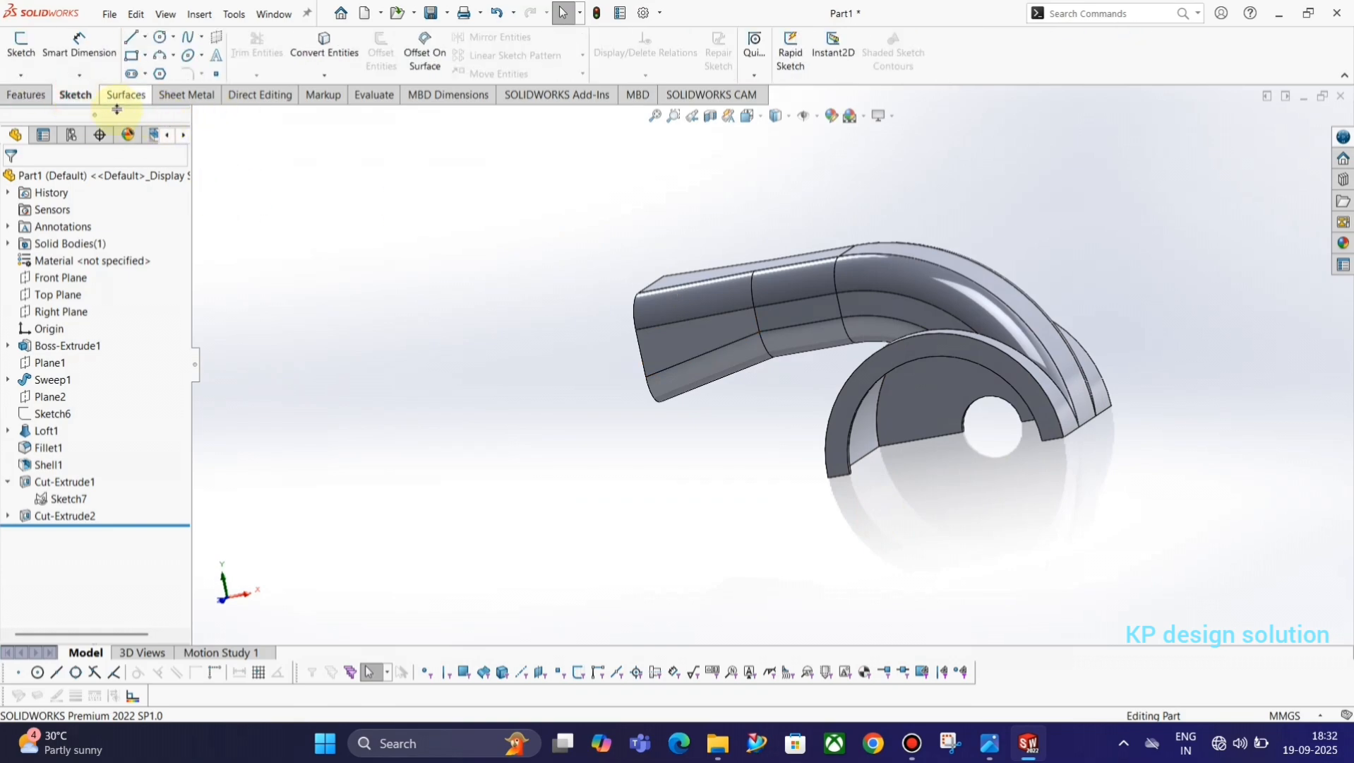
left_click(27, 44)
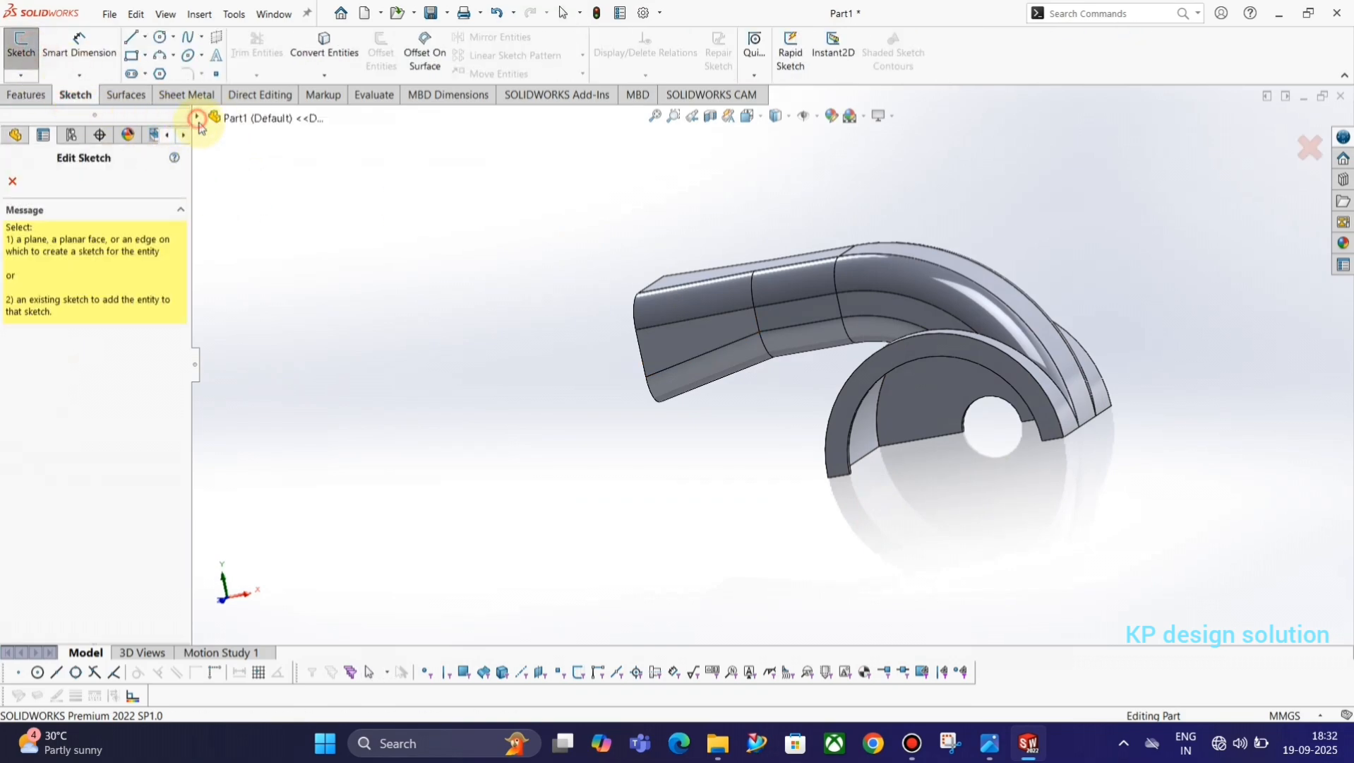
left_click(198, 119)
left_click(268, 220)
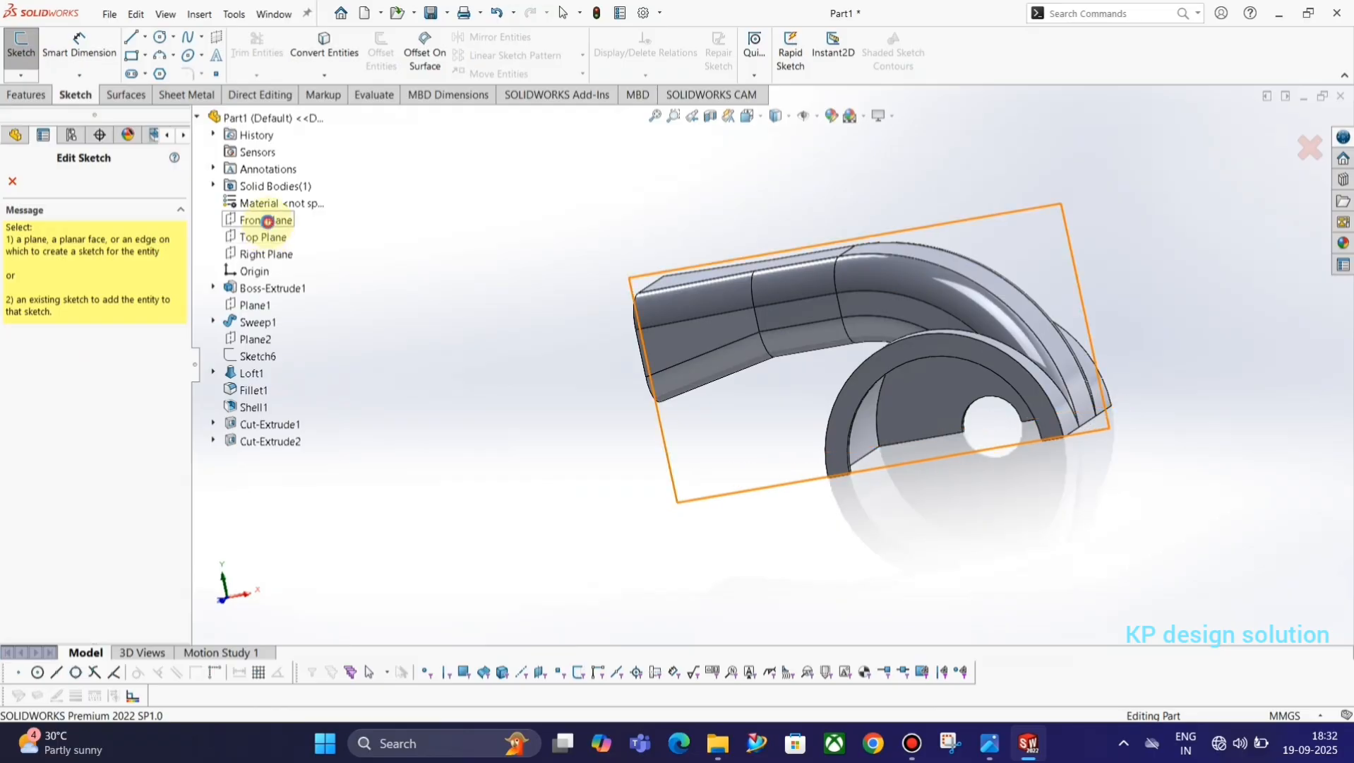
left_click(131, 57)
scroll(911, 484, "down", 2)
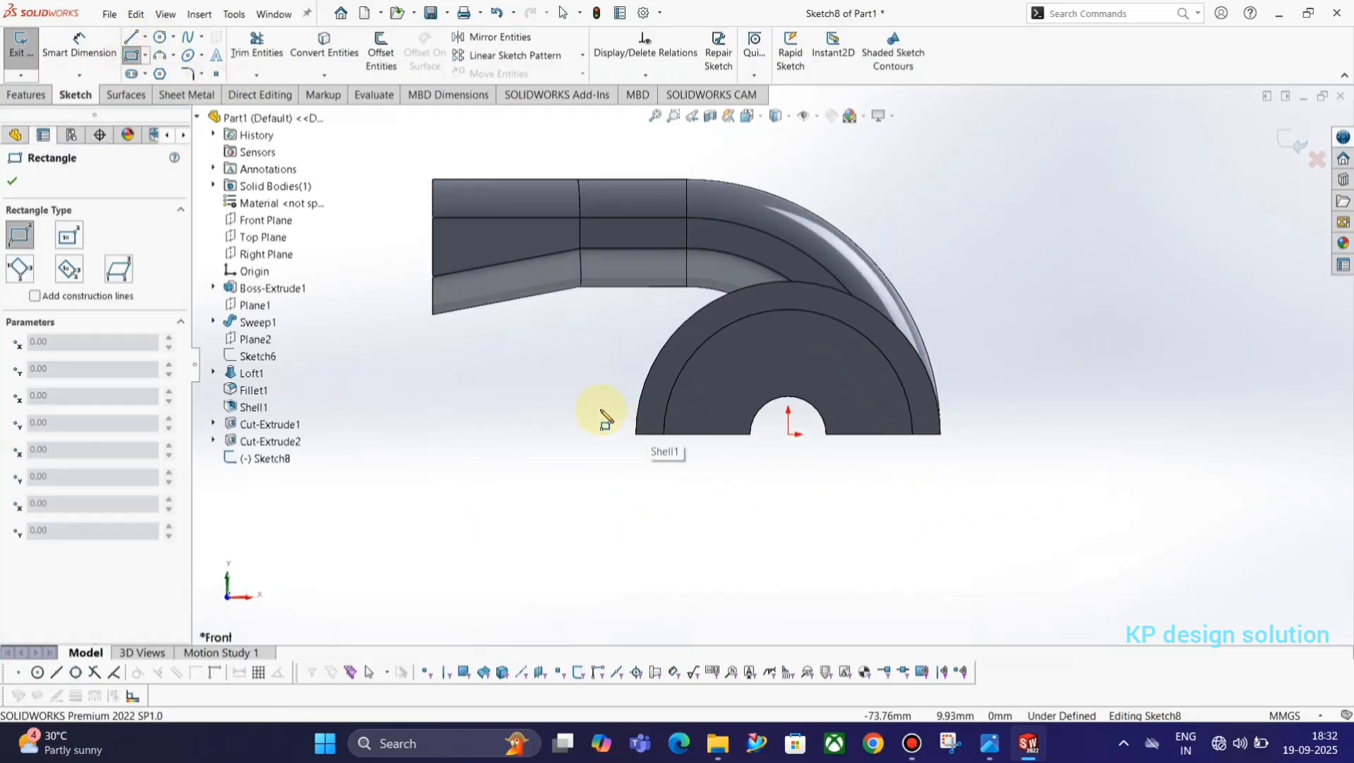
left_click(568, 412)
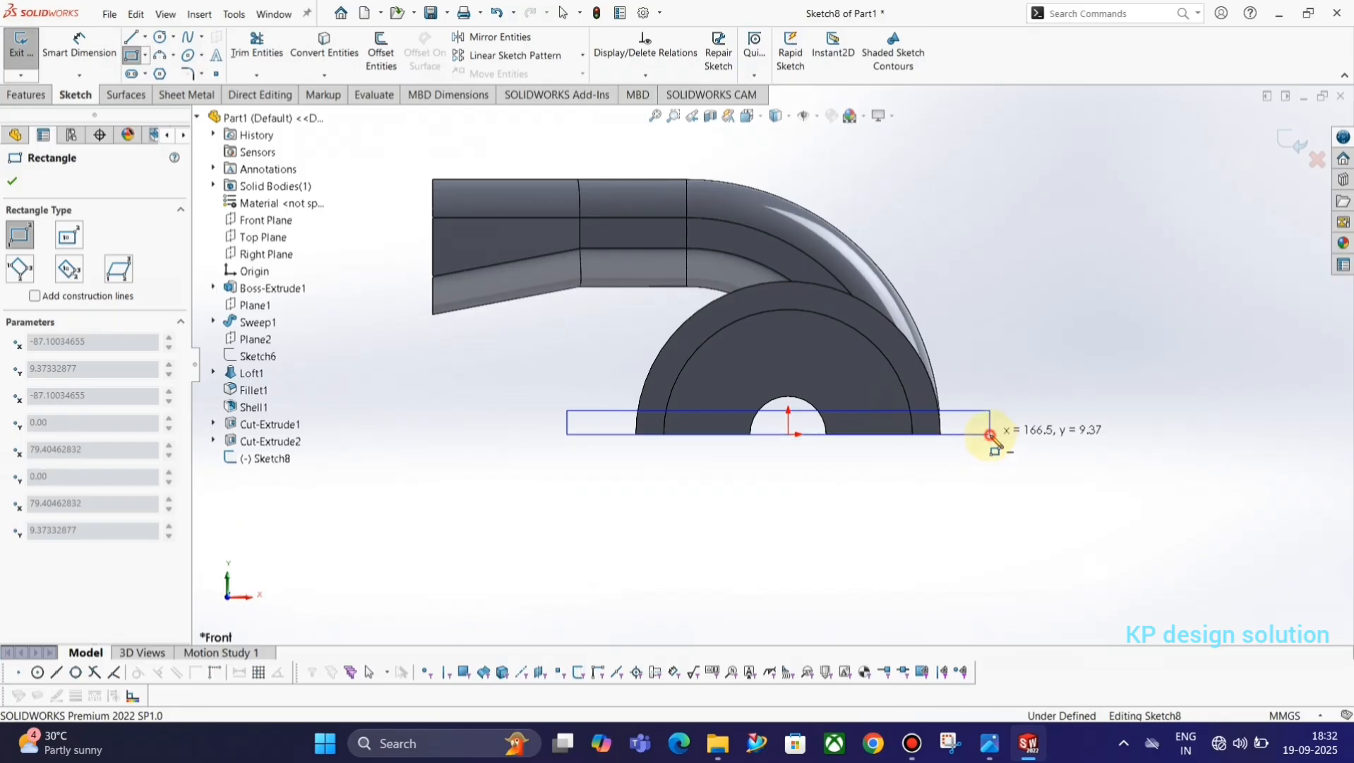
left_click(991, 433)
key("Escape")
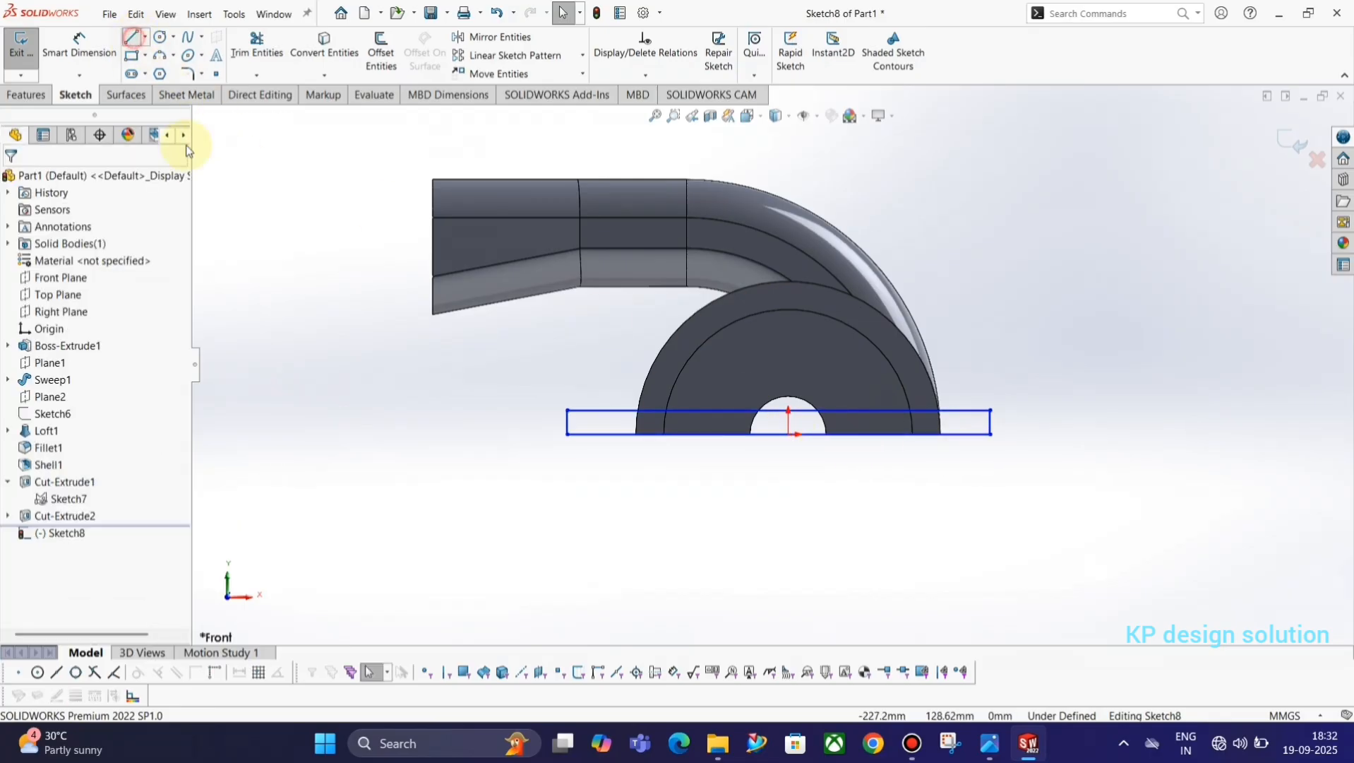
Draw an infinite vertical construction line through the origin and make the rectangle's two short sides symmetric about it.
key("l")
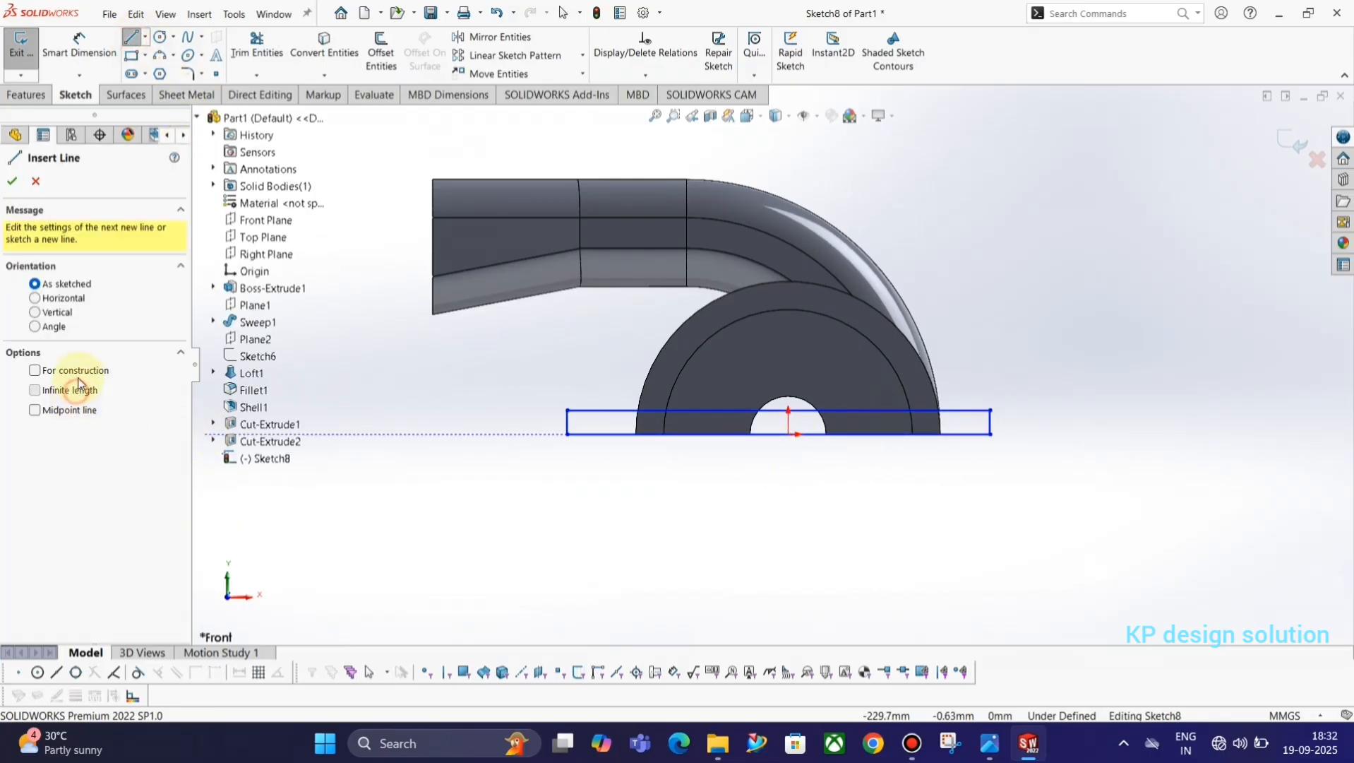
left_click(789, 434)
left_click(787, 480)
key("Escape")
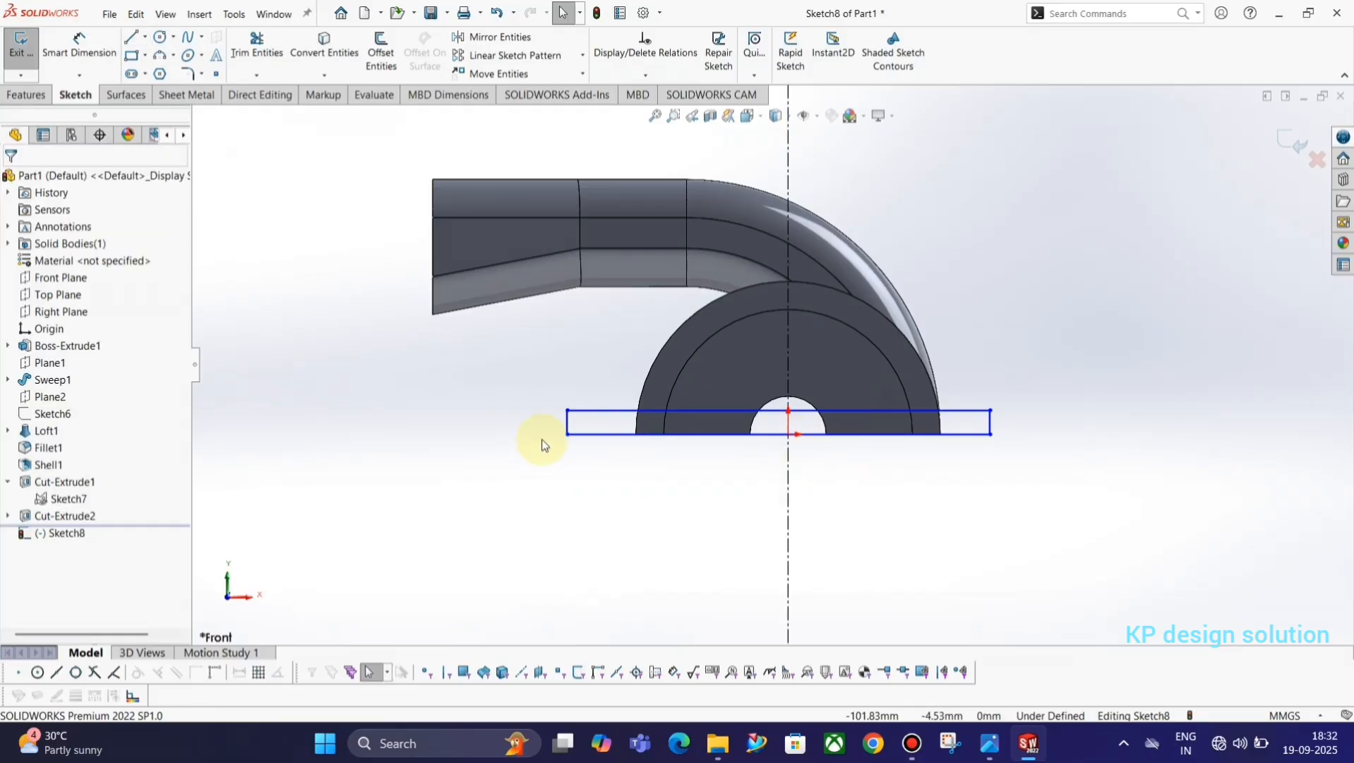
left_click(569, 423)
left_click(791, 475, "ctrl")
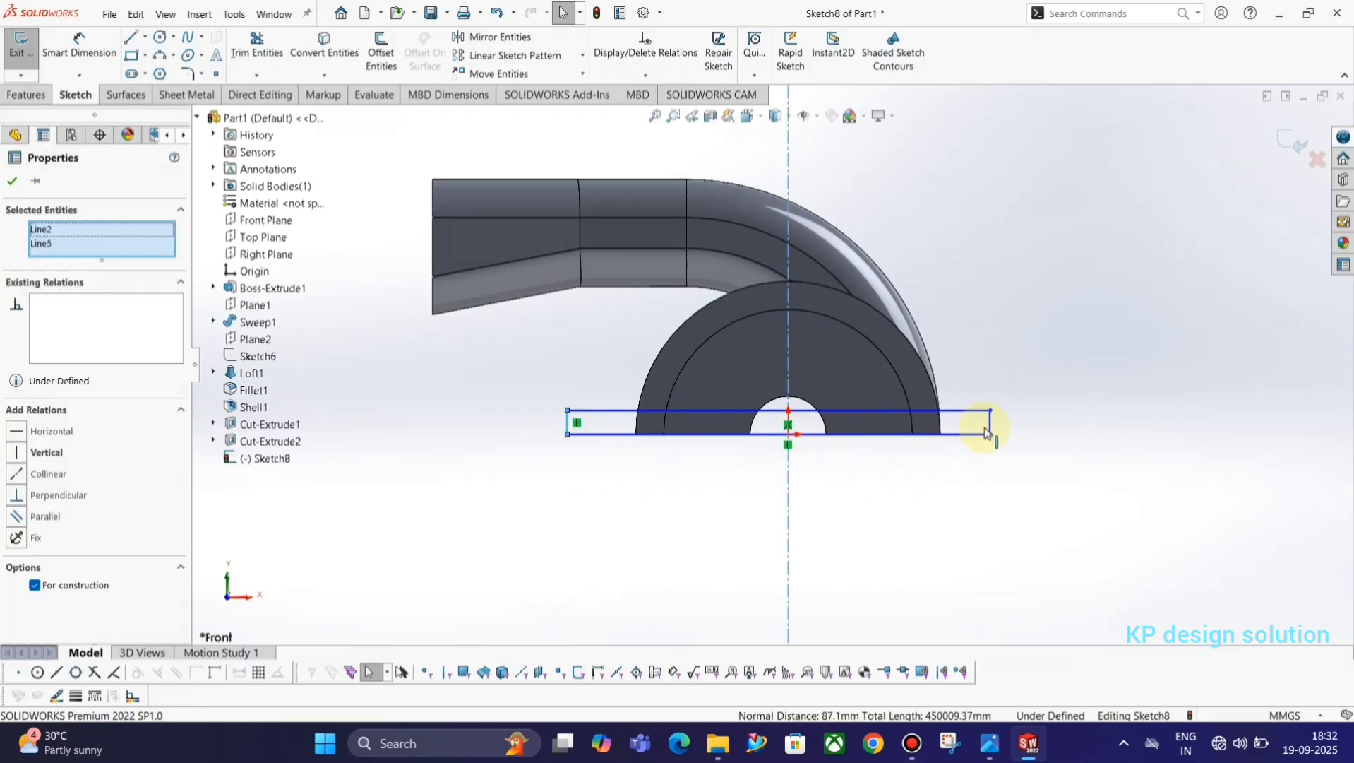
left_click(992, 424, "ctrl")
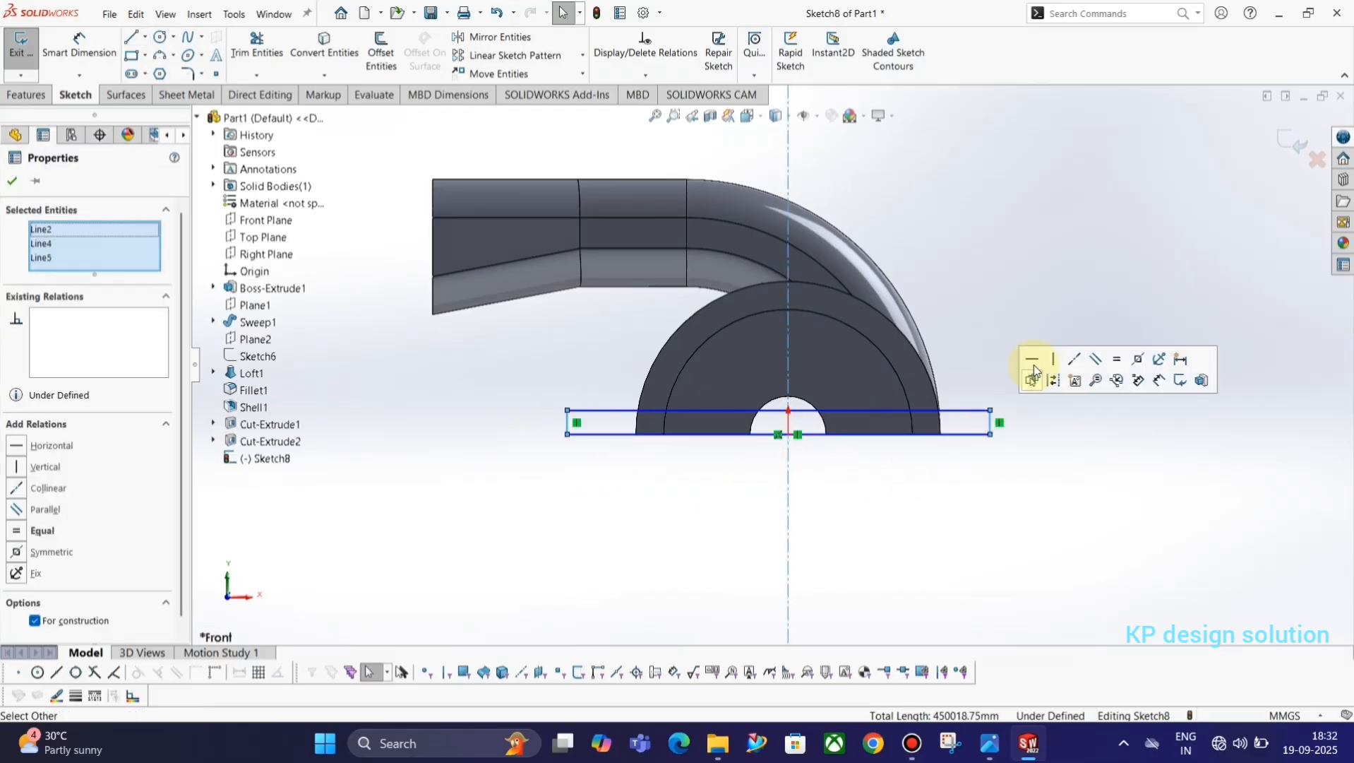
left_click(1137, 358)
Check the reference drawing and convert the half-cylinder base's 60 mm radius outer edge into the flange sketch.
key("alt+Tab")
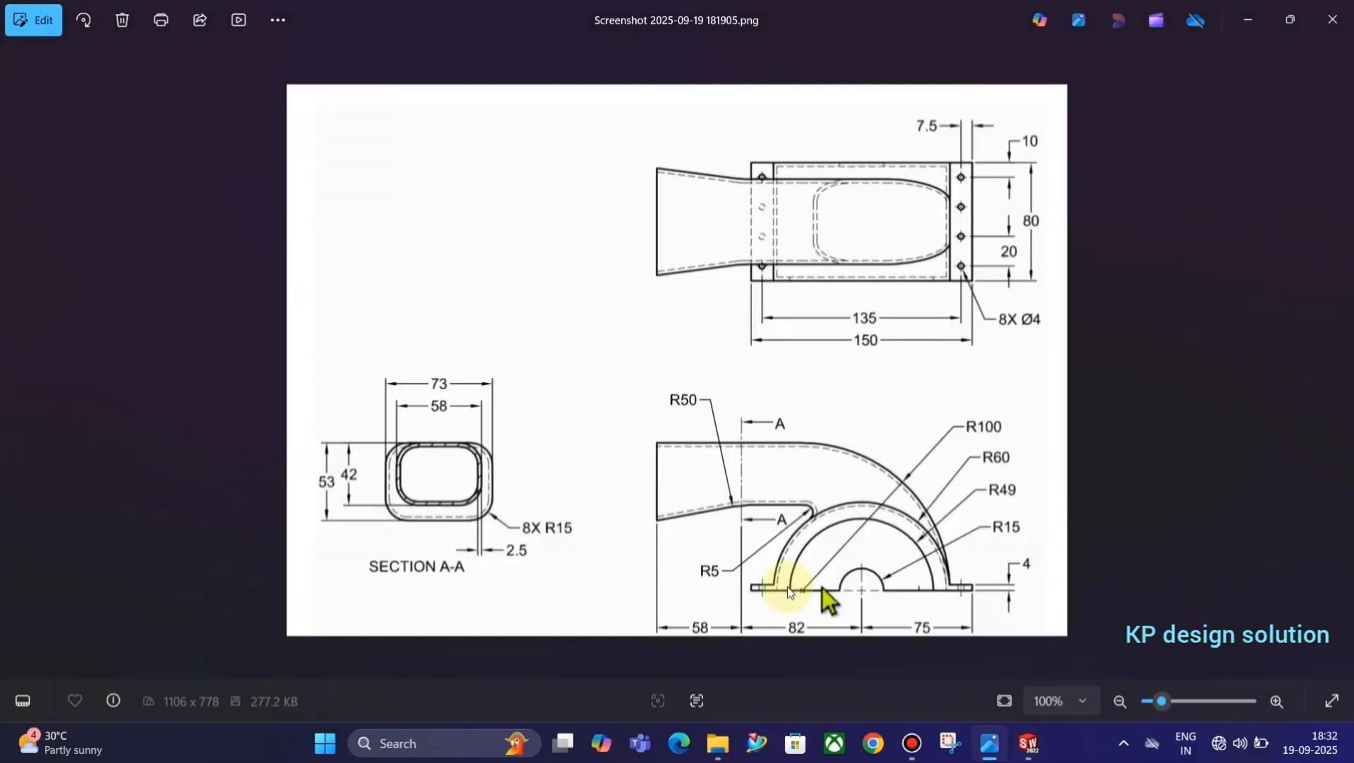
key("alt+Tab")
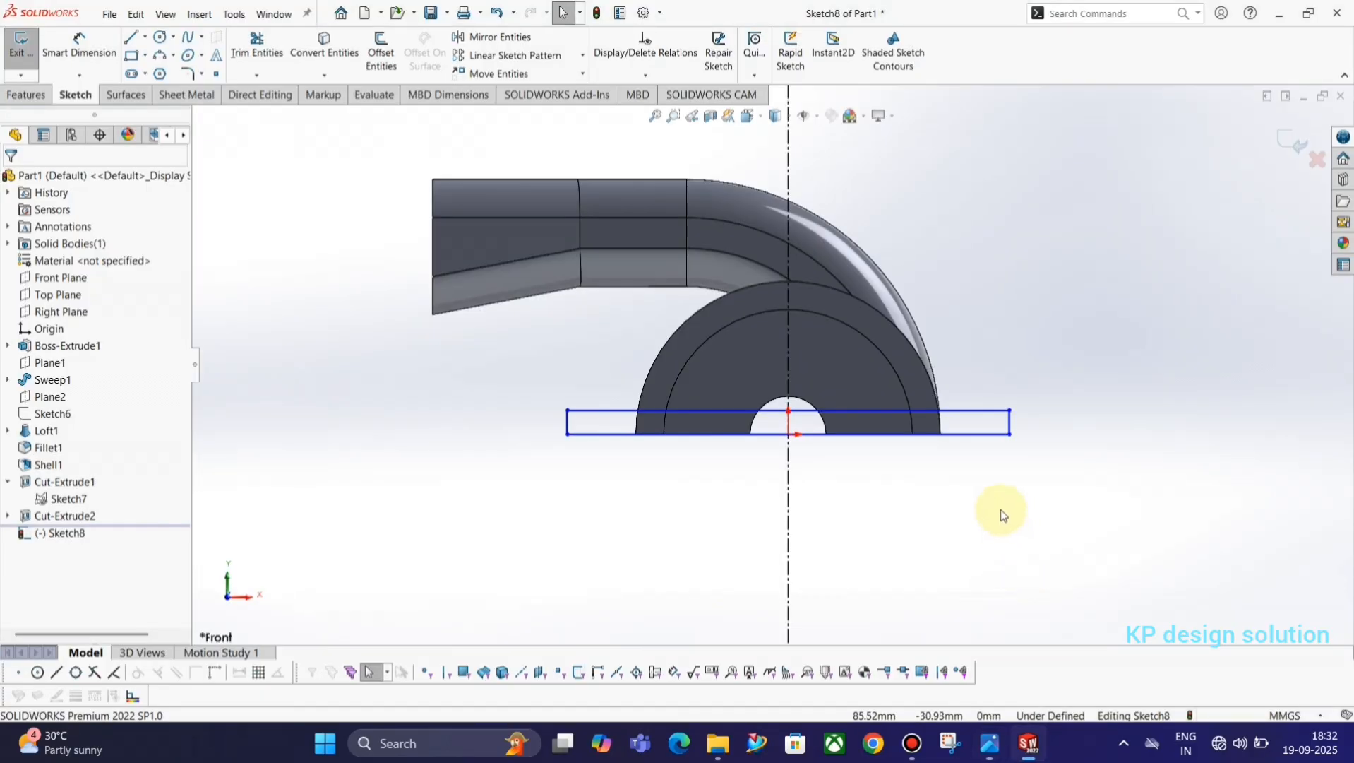
scroll(936, 432, "down", 2)
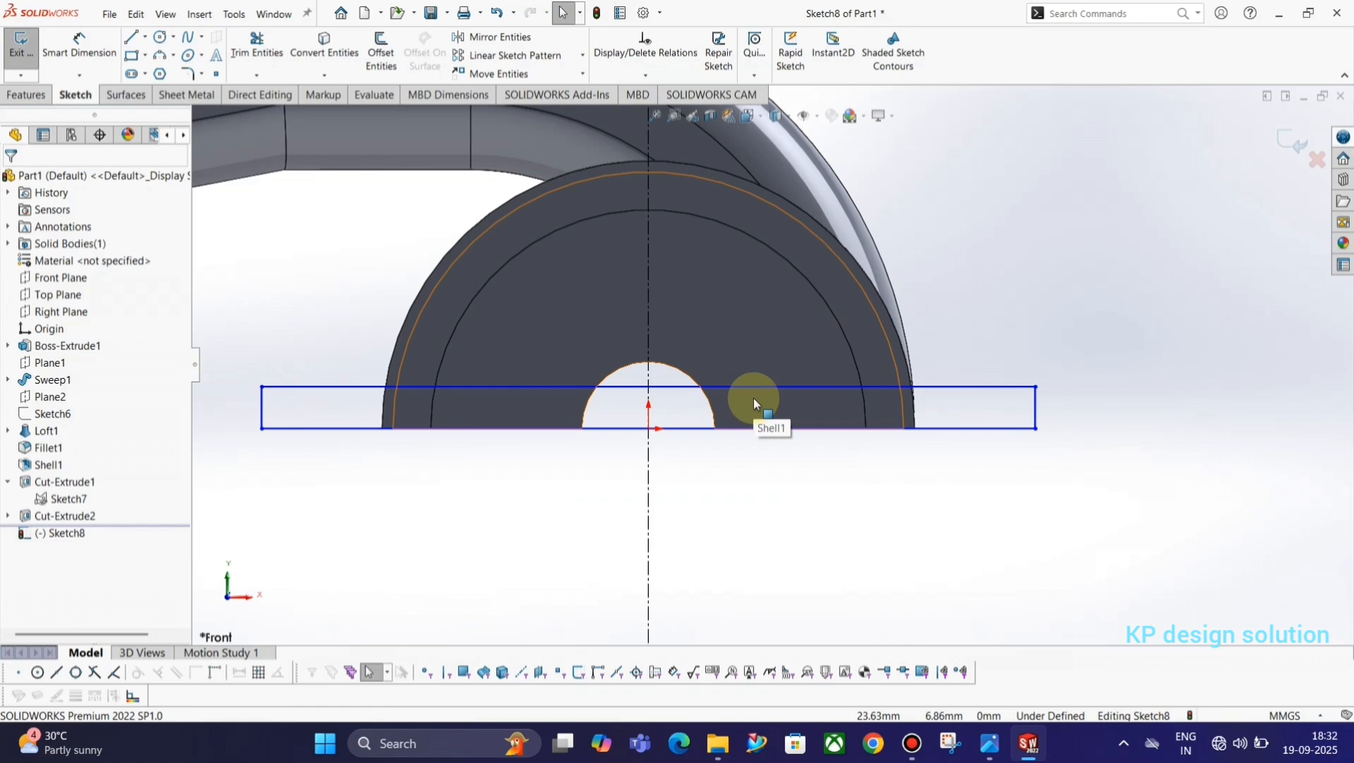
left_click(324, 44)
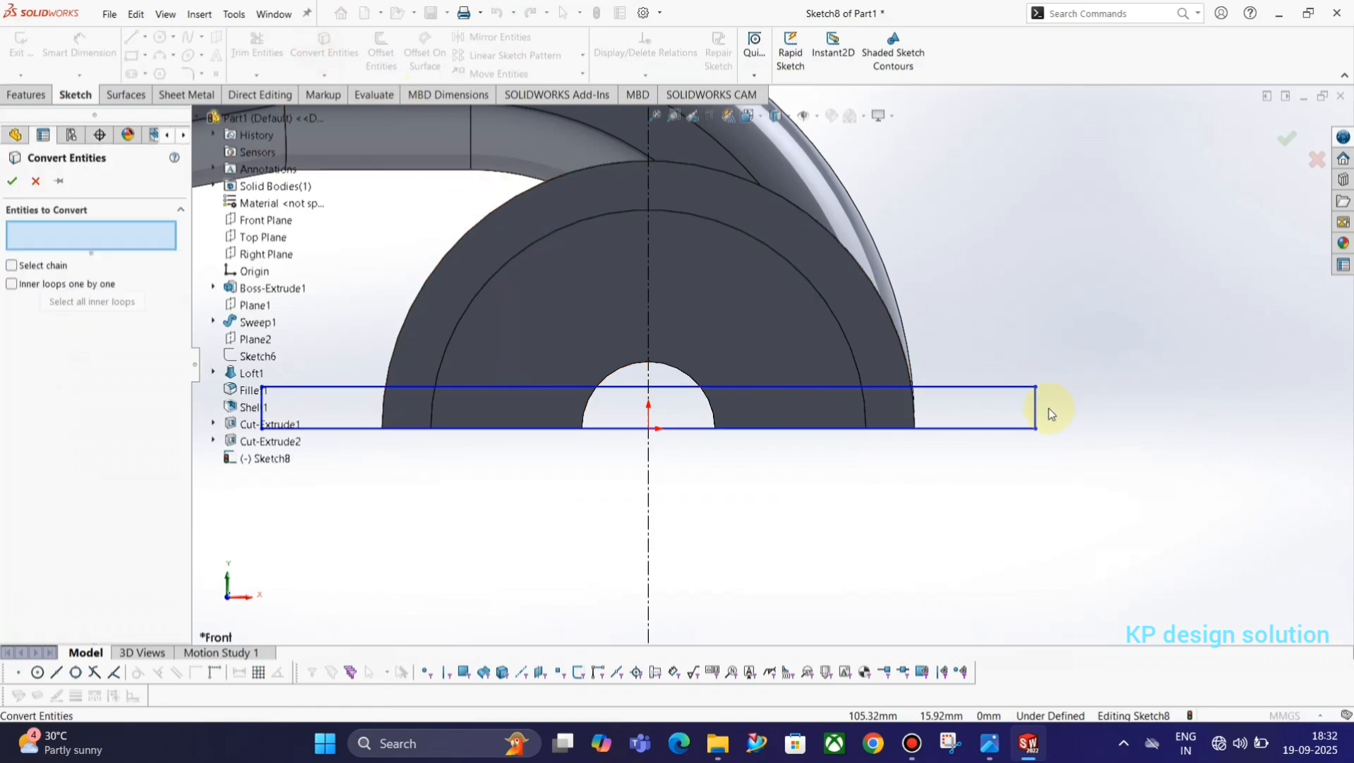
scroll(921, 431, "down", 3)
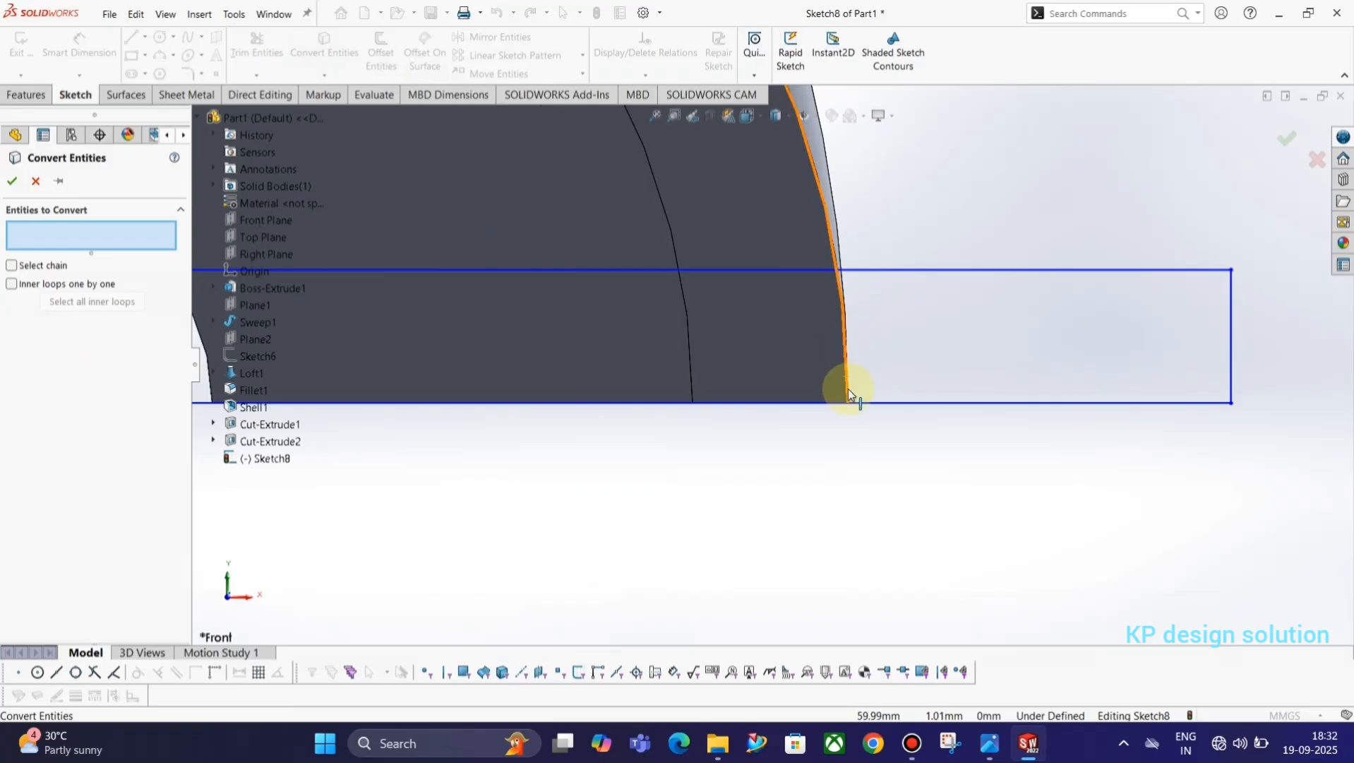
middle_click_drag(859, 363, 852, 369)
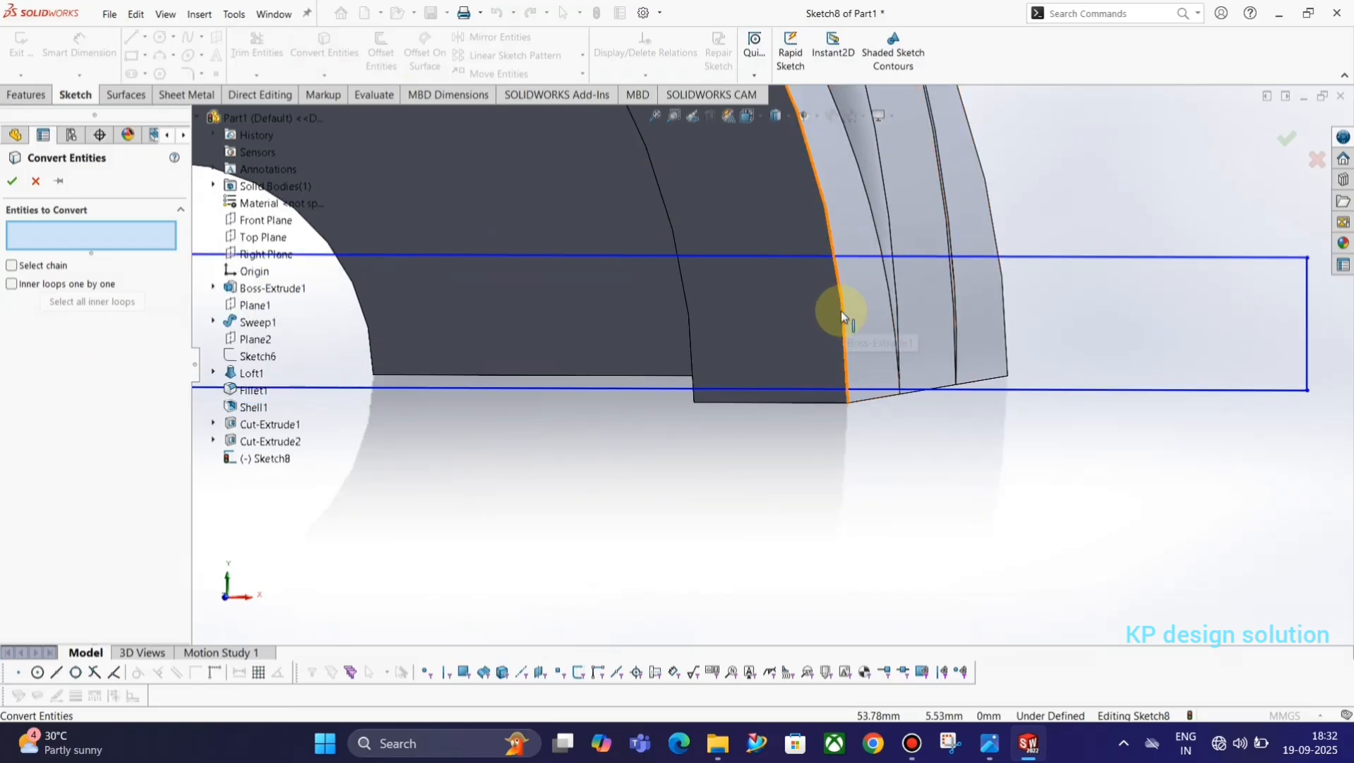
left_click(845, 332)
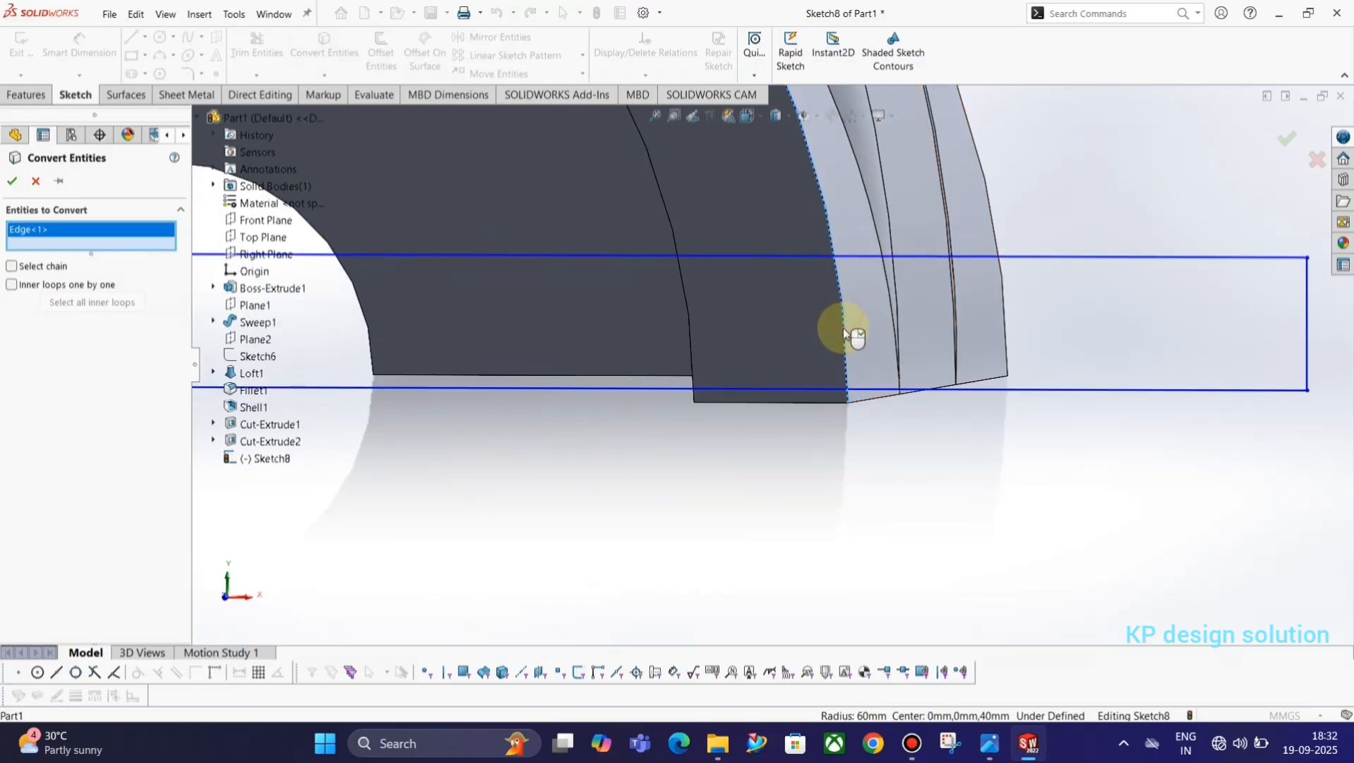
scroll(856, 337, "up", 5)
middle_click_drag(610, 355, 408, 353)
scroll(401, 356, "down", 3)
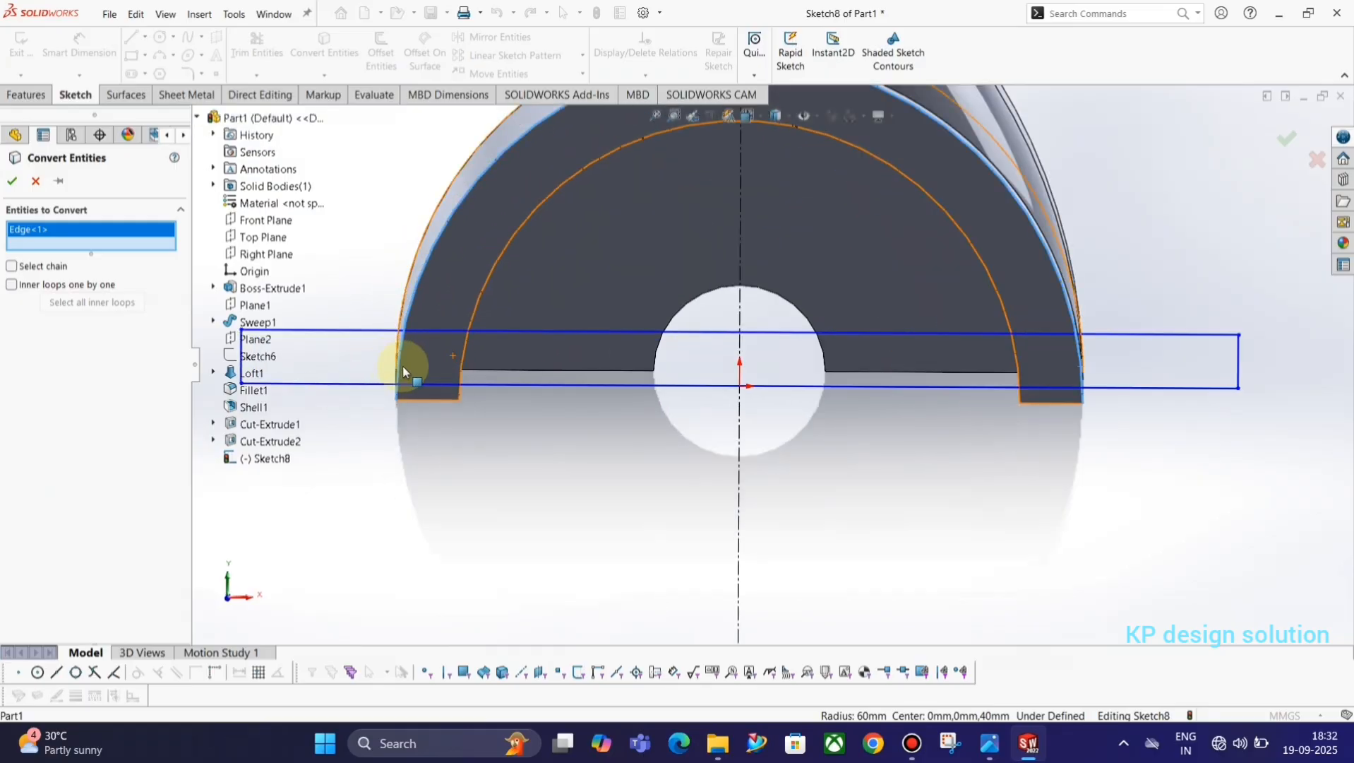
left_click(15, 182)
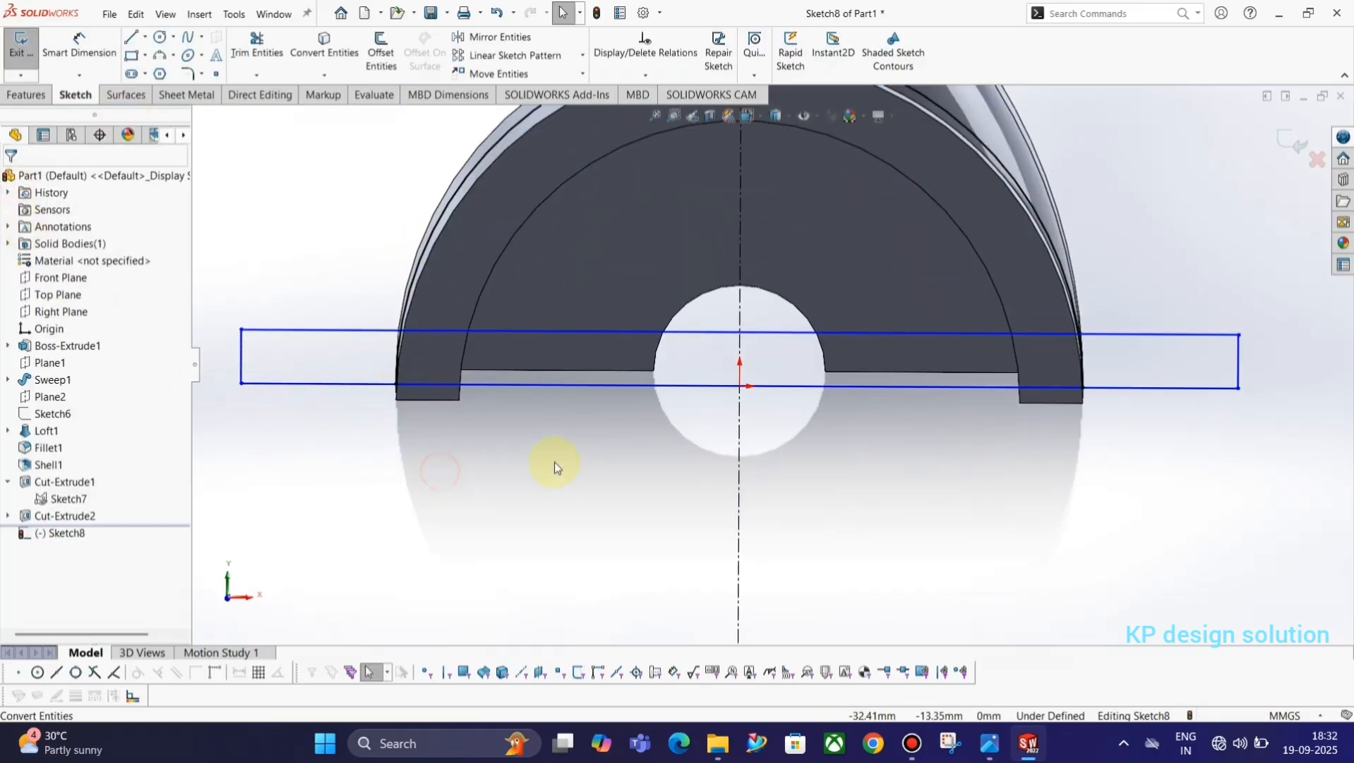
Recheck the reference drawing and dimension the distance between the rectangle's two short sides as 75+75 mm.
scroll(635, 460, "up", 3)
middle_click_drag(715, 460, 908, 507)
key("space")
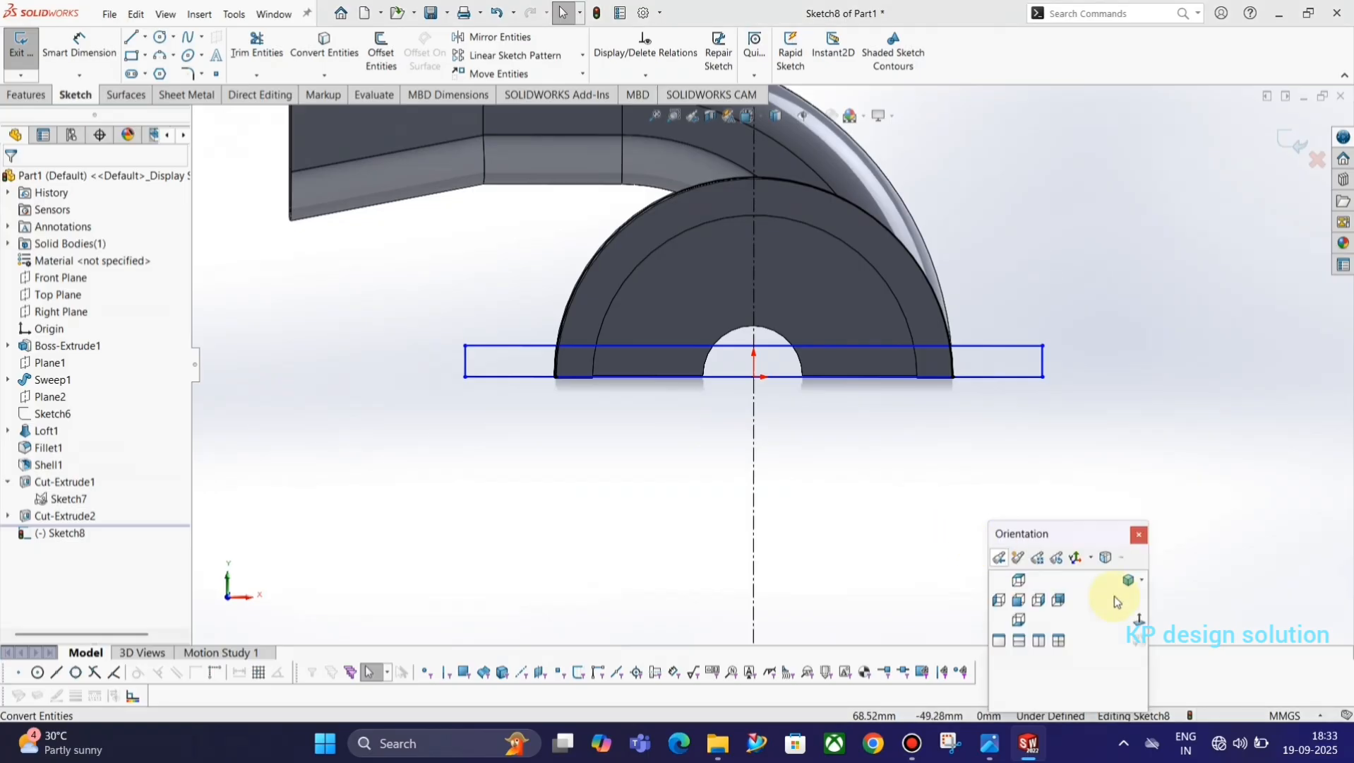
left_click(1139, 620)
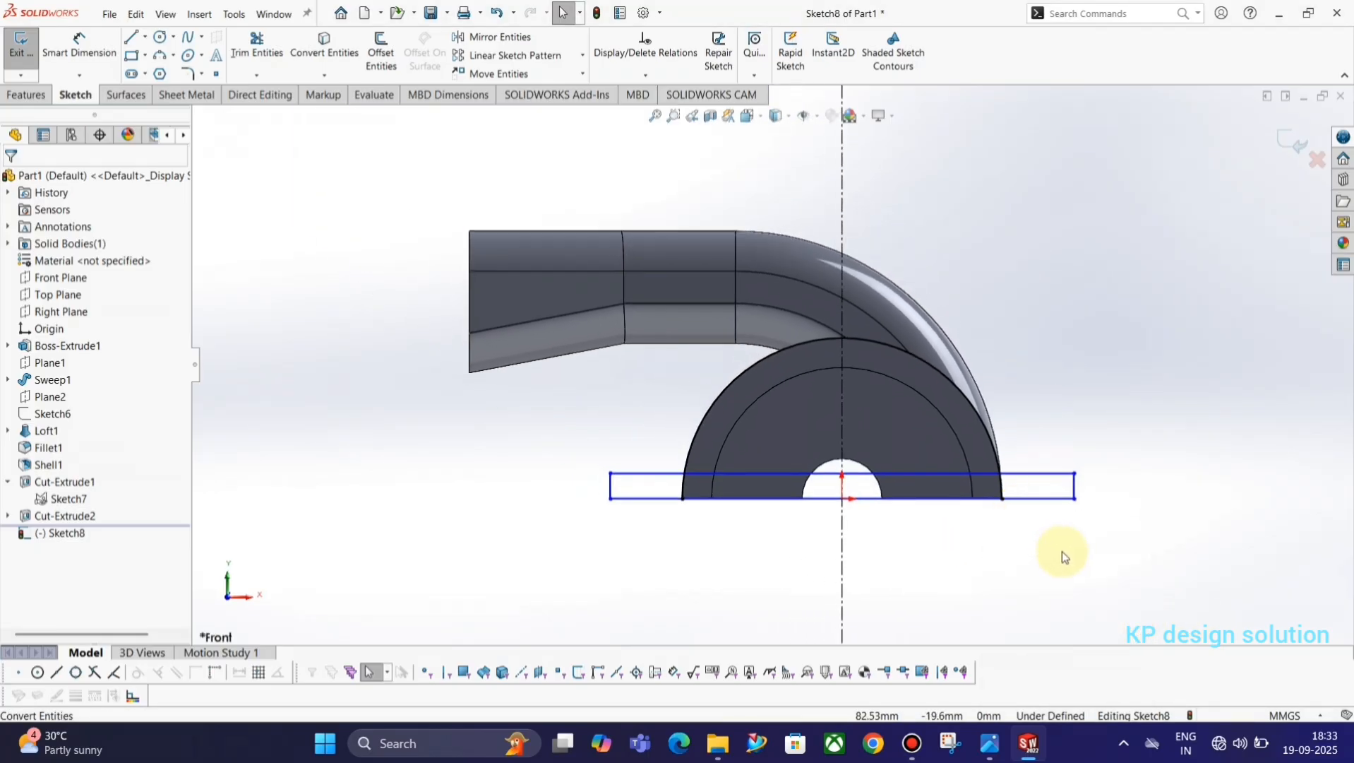
key("alt+Tab")
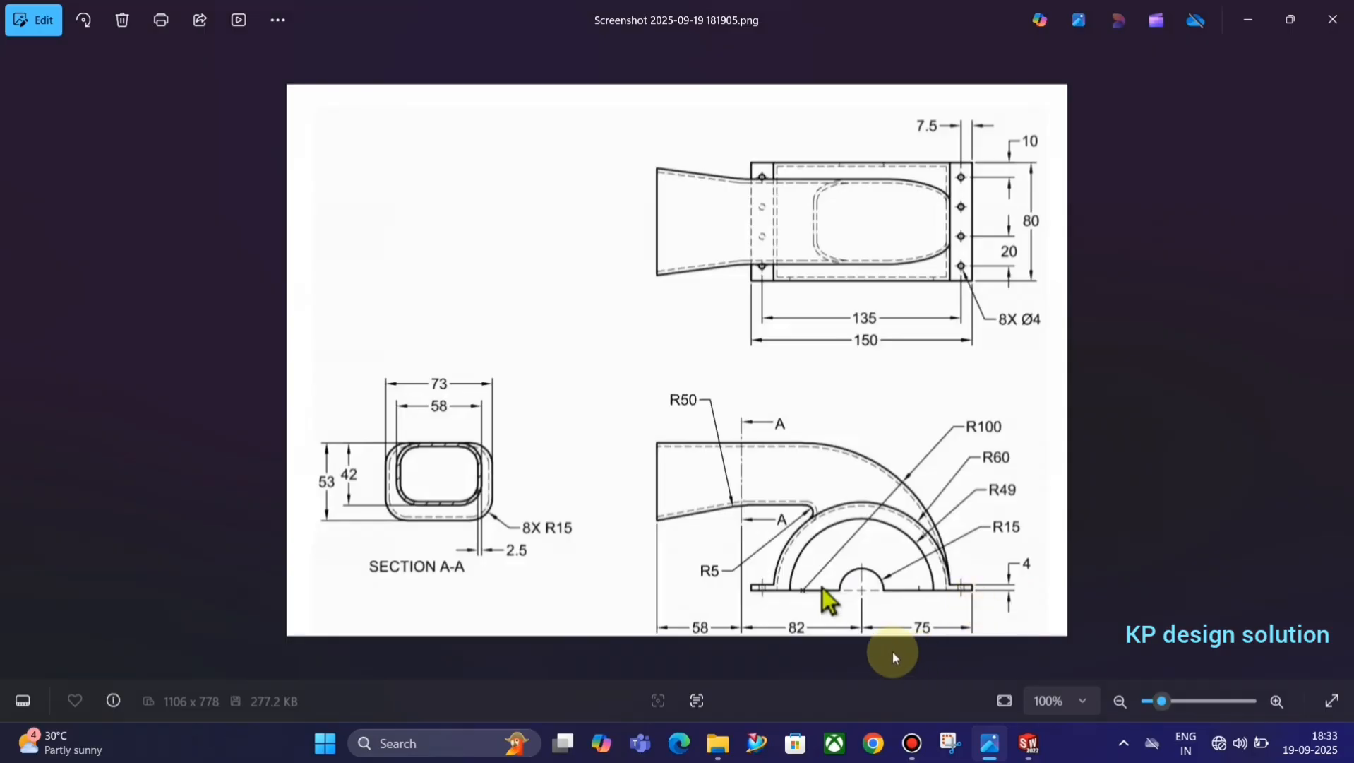
key("alt+Tab")
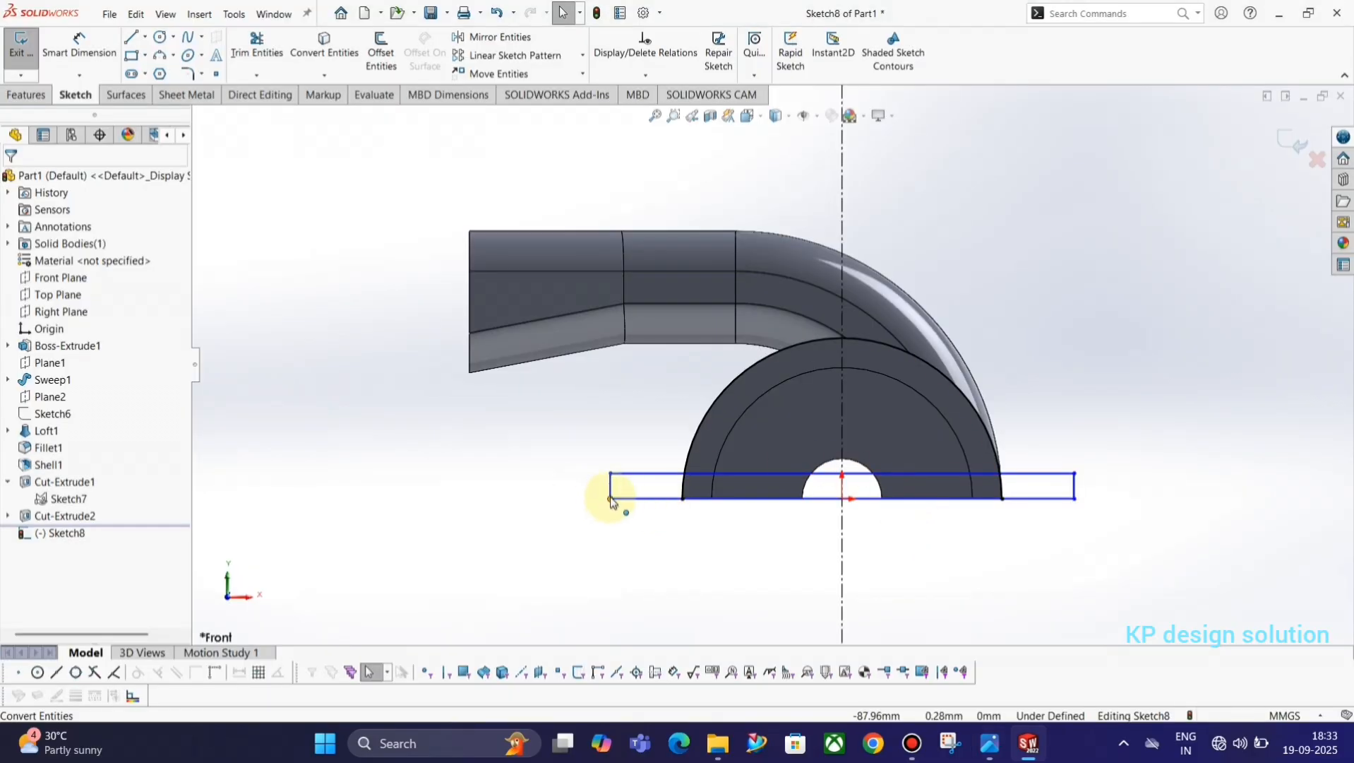
left_click(79, 46)
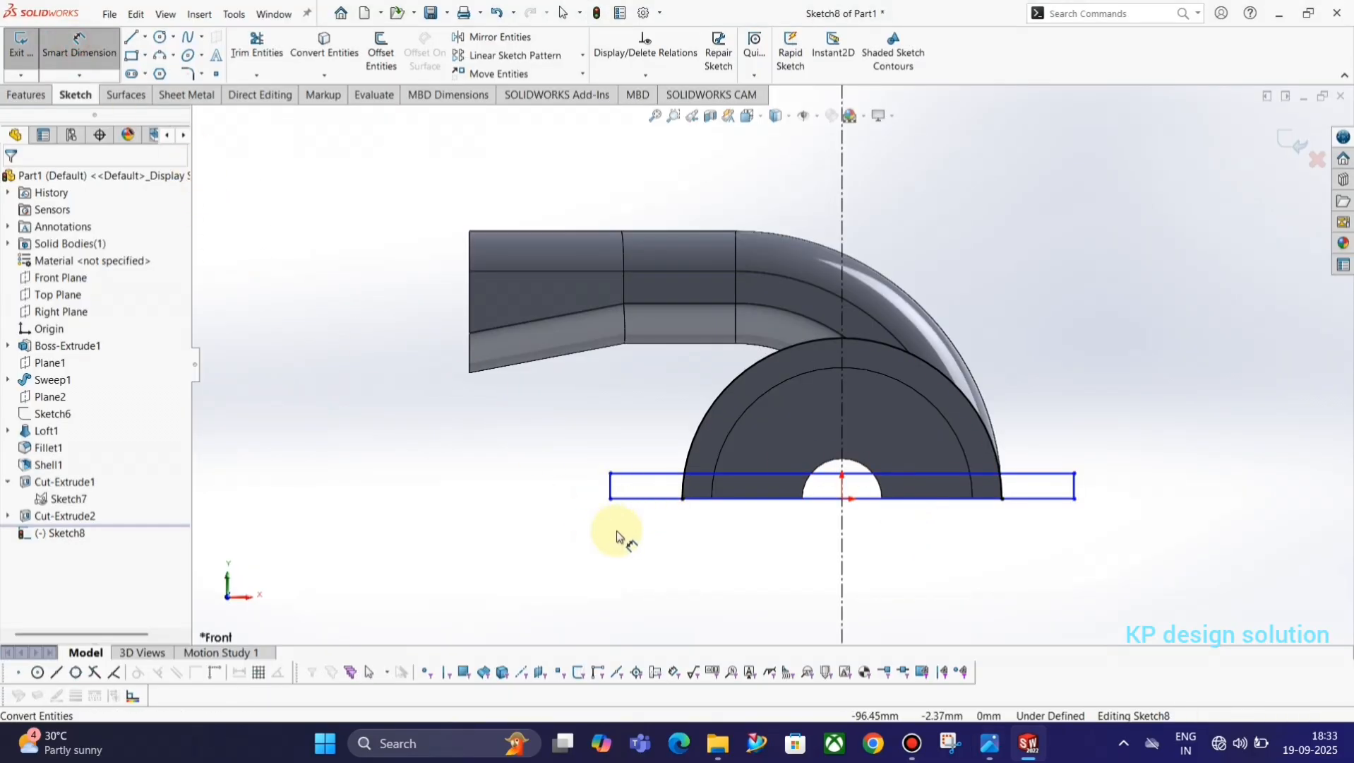
left_click(611, 493)
left_click(1077, 492)
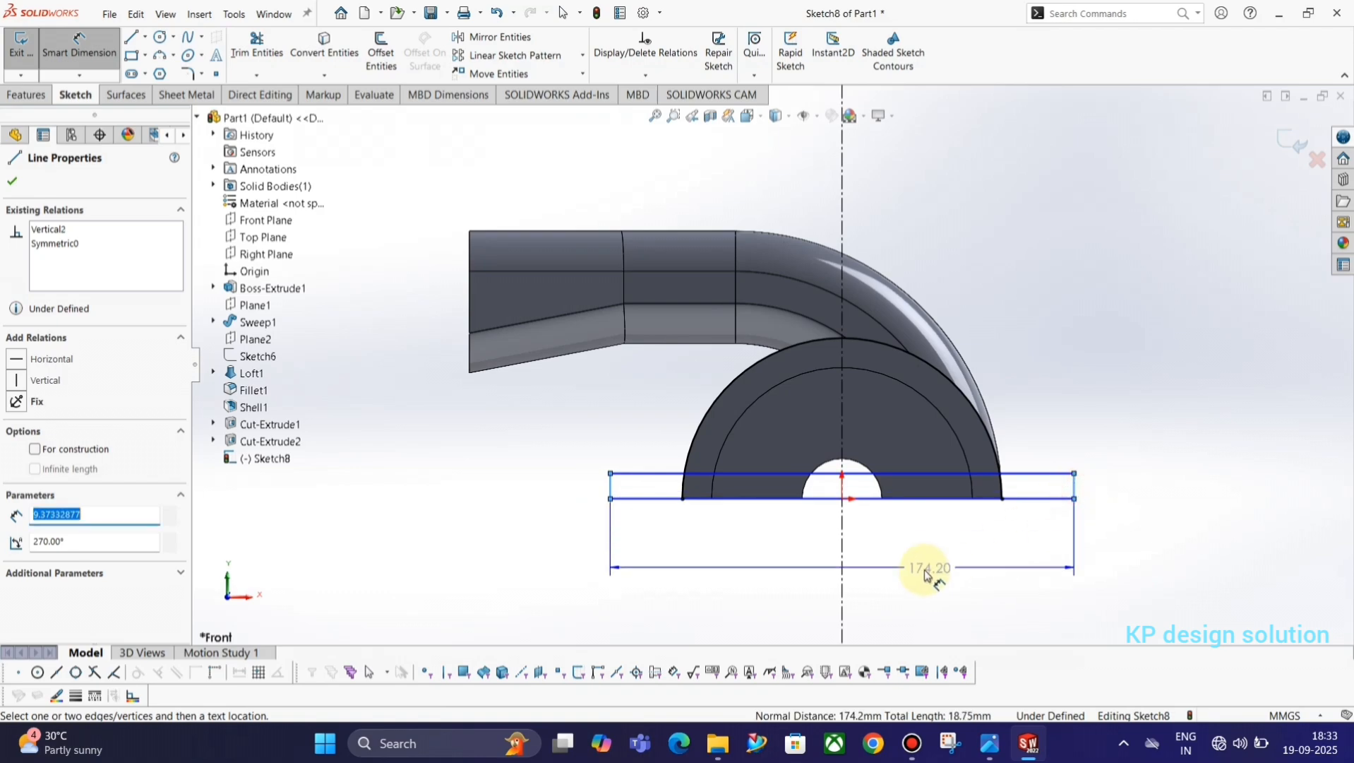
left_click(925, 568)
type("75+75")
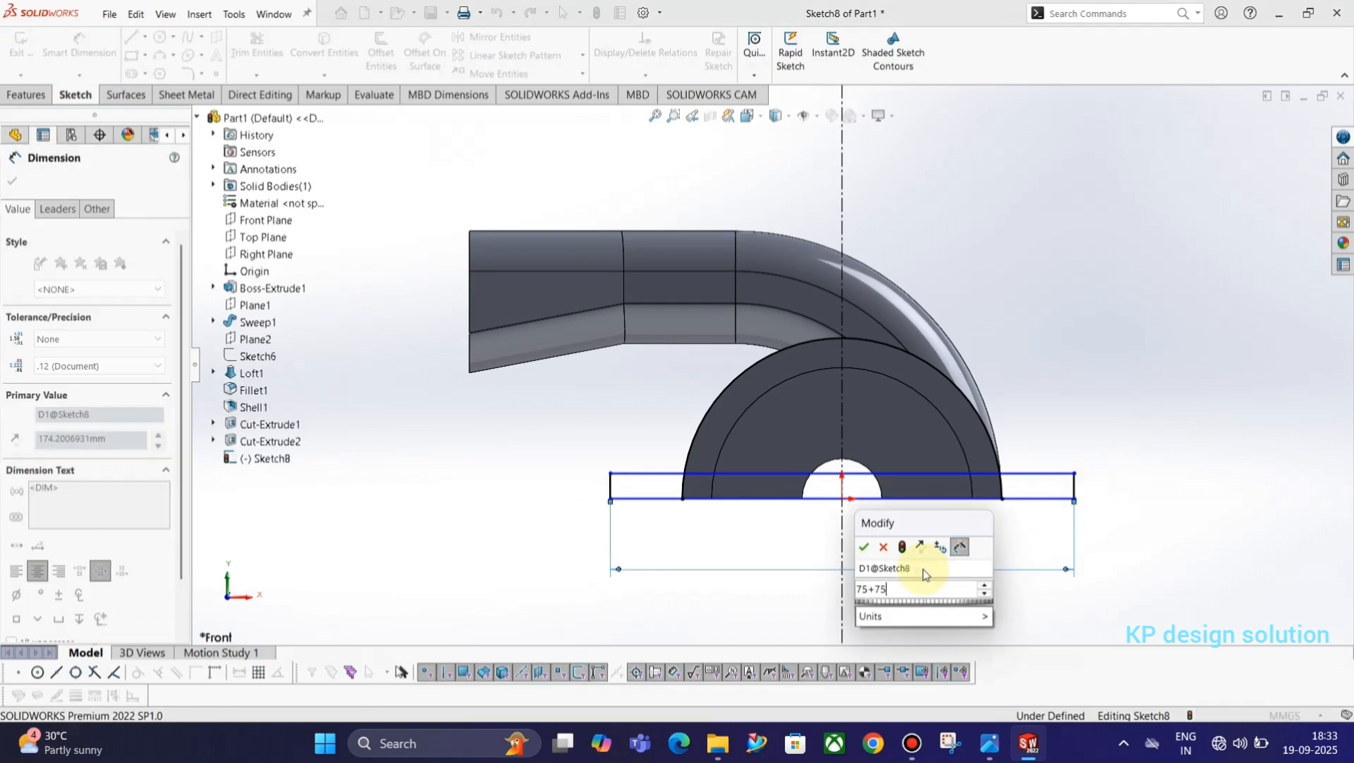
key("Return")
Look up the flange thickness in the reference drawing and dimension the rectangle's height to 4 mm.
key("alt+Tab")
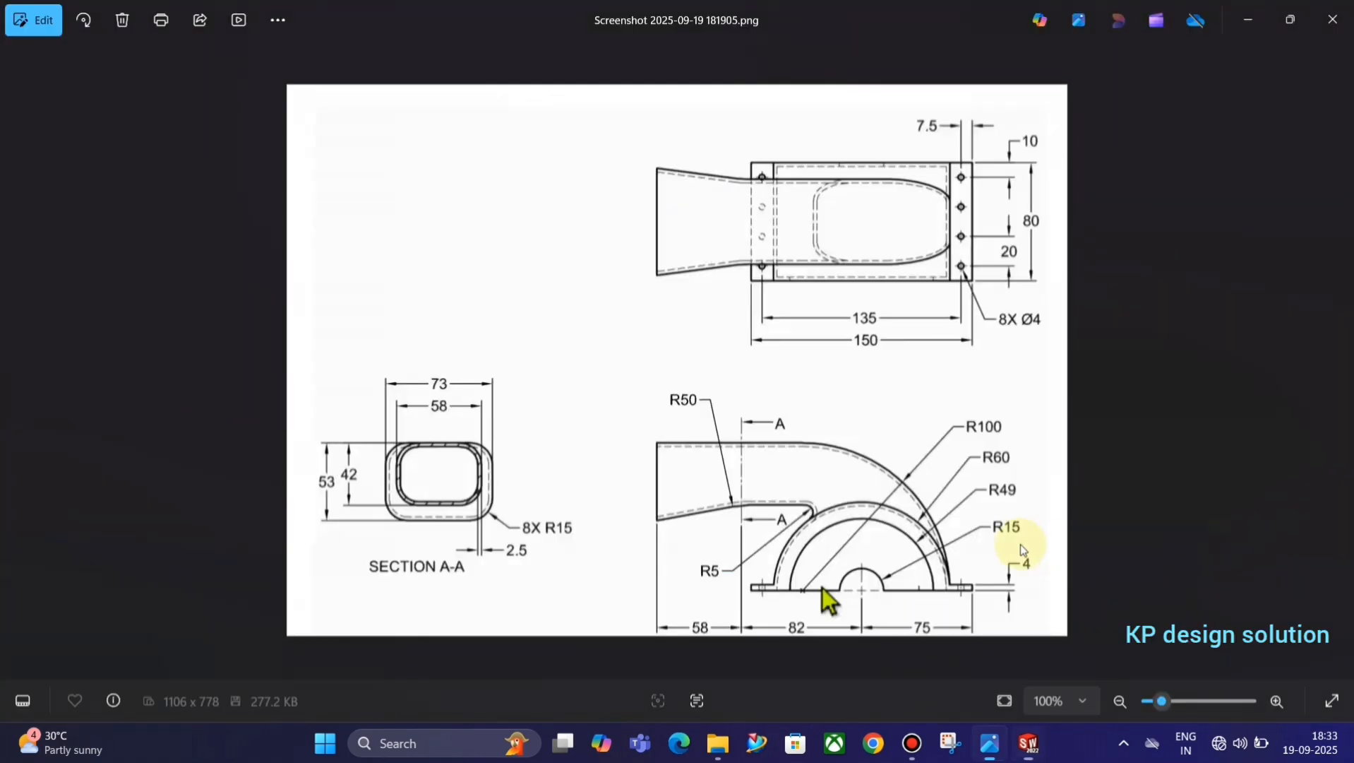
key("alt+Tab")
left_click(1027, 498)
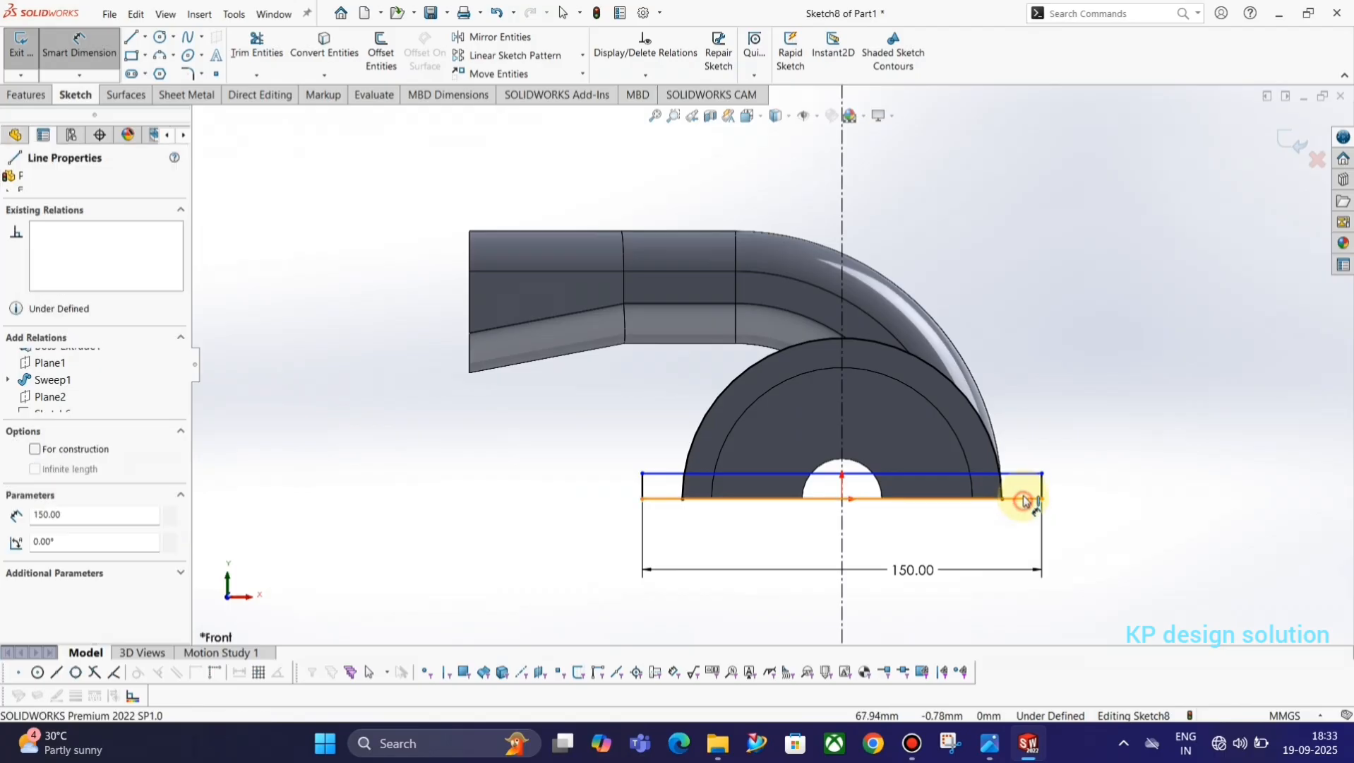
left_click(1035, 473)
left_click(1066, 486)
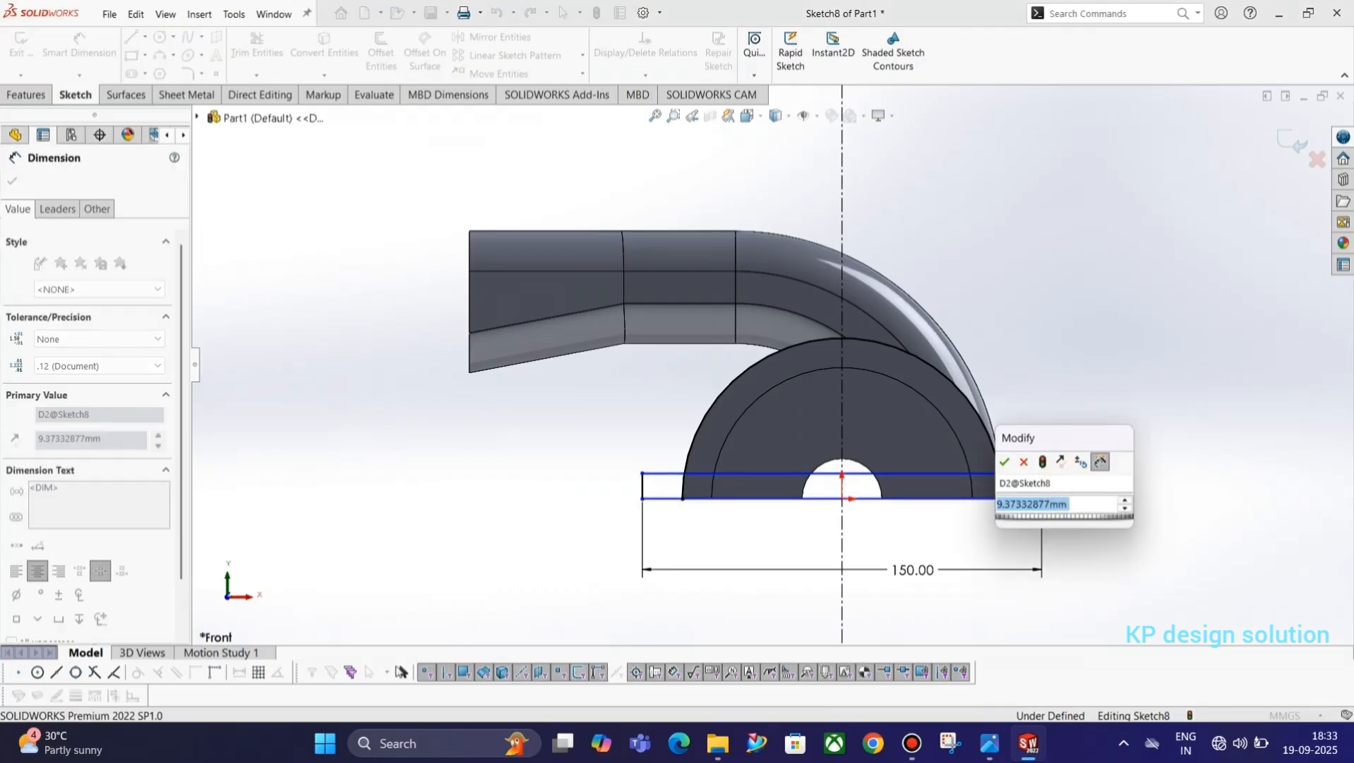
type("4")
key("Return")
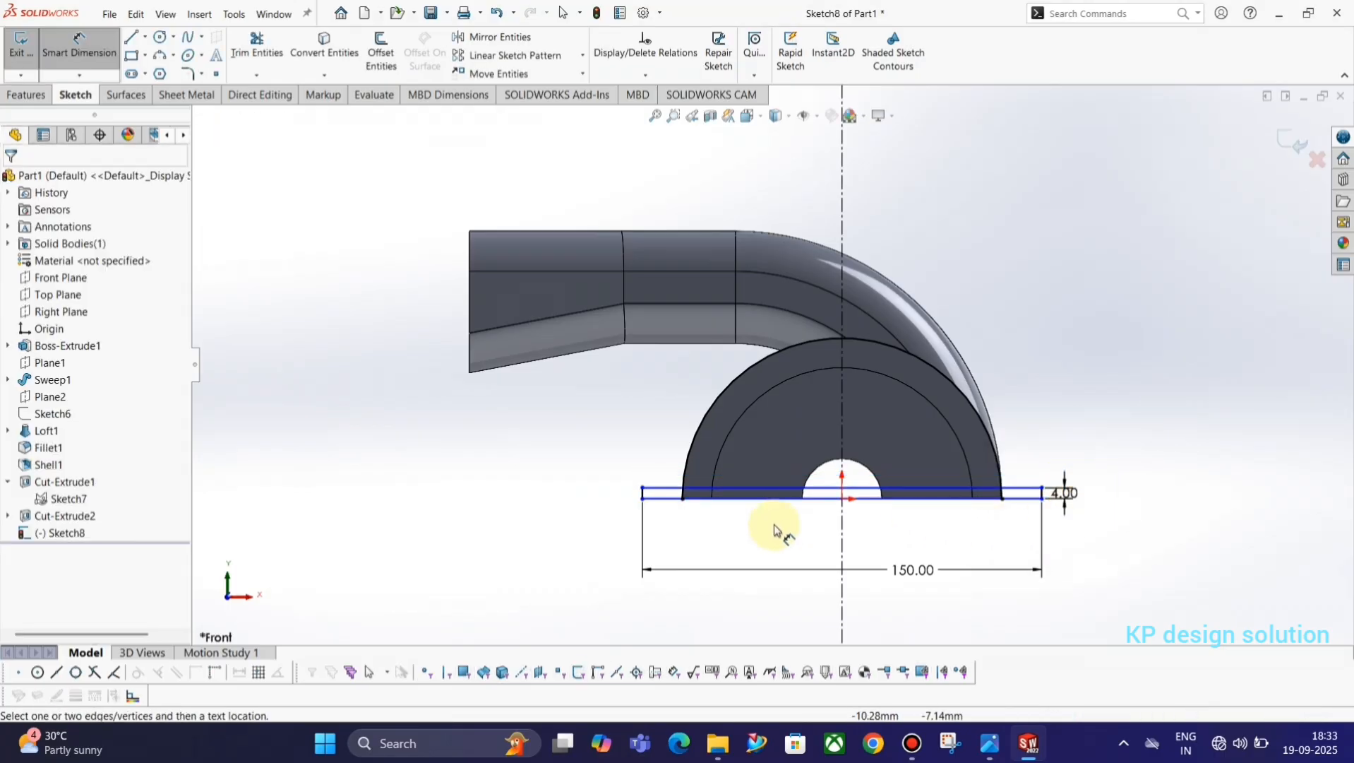
key("Escape")
Shift the rectangle up off the base's underside and make its lower long side collinear with the base's flat bottom edge.
left_click_drag(647, 492, 649, 468)
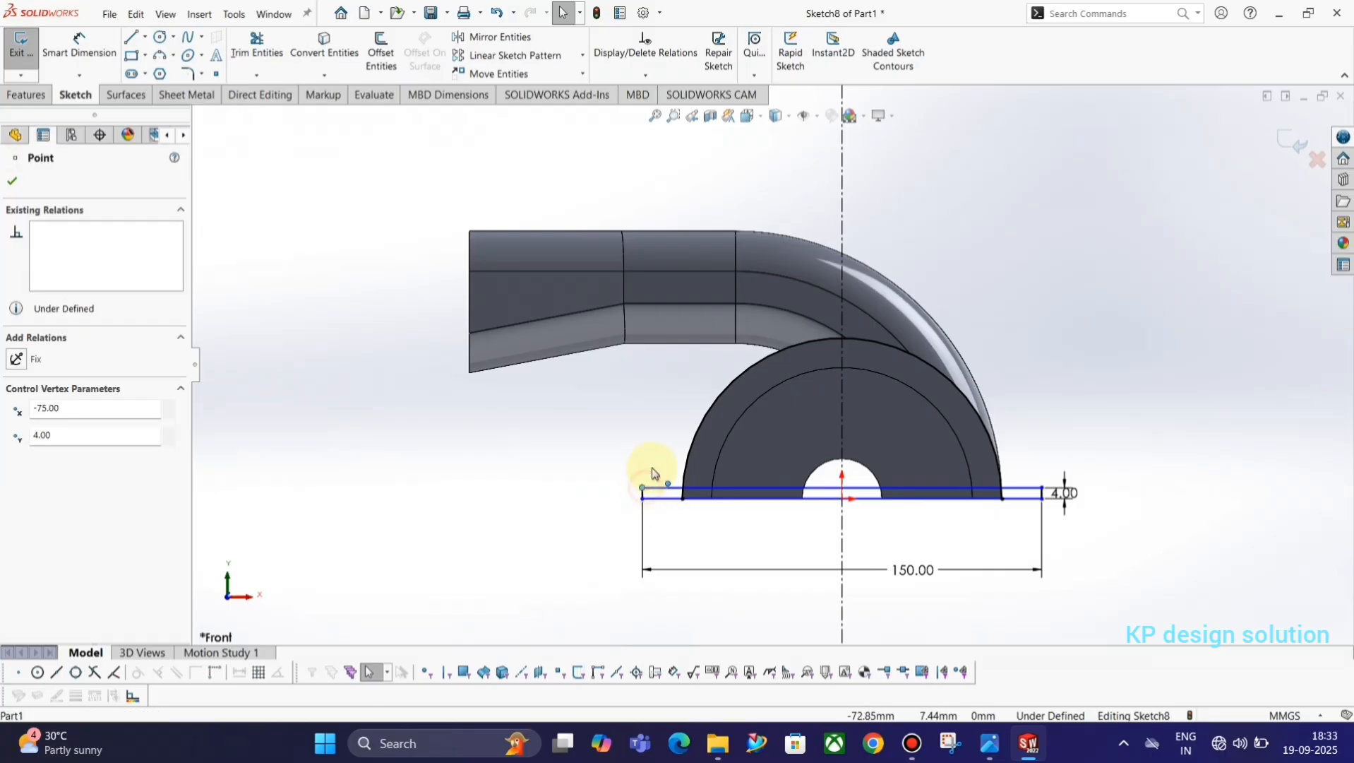
scroll(893, 547, "down", 3)
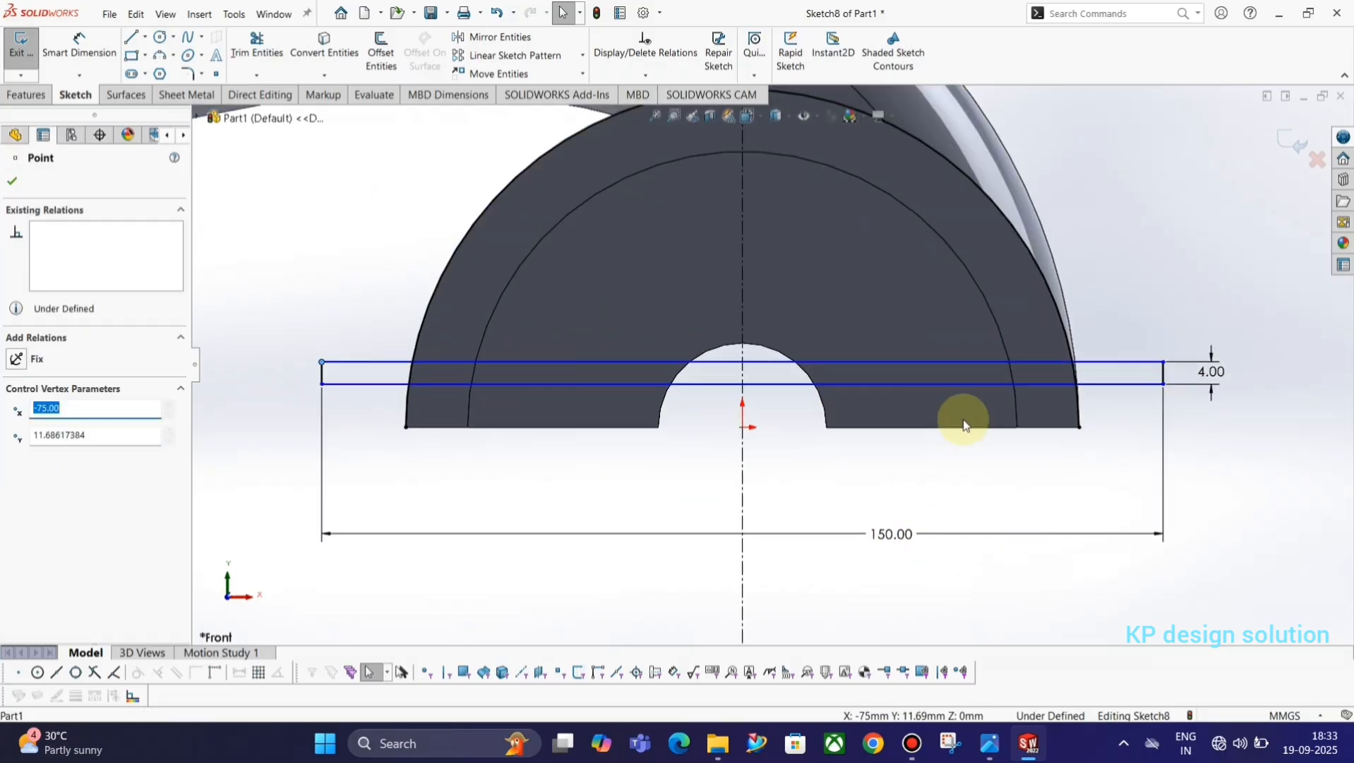
left_click(953, 384)
left_click(949, 428, "ctrl")
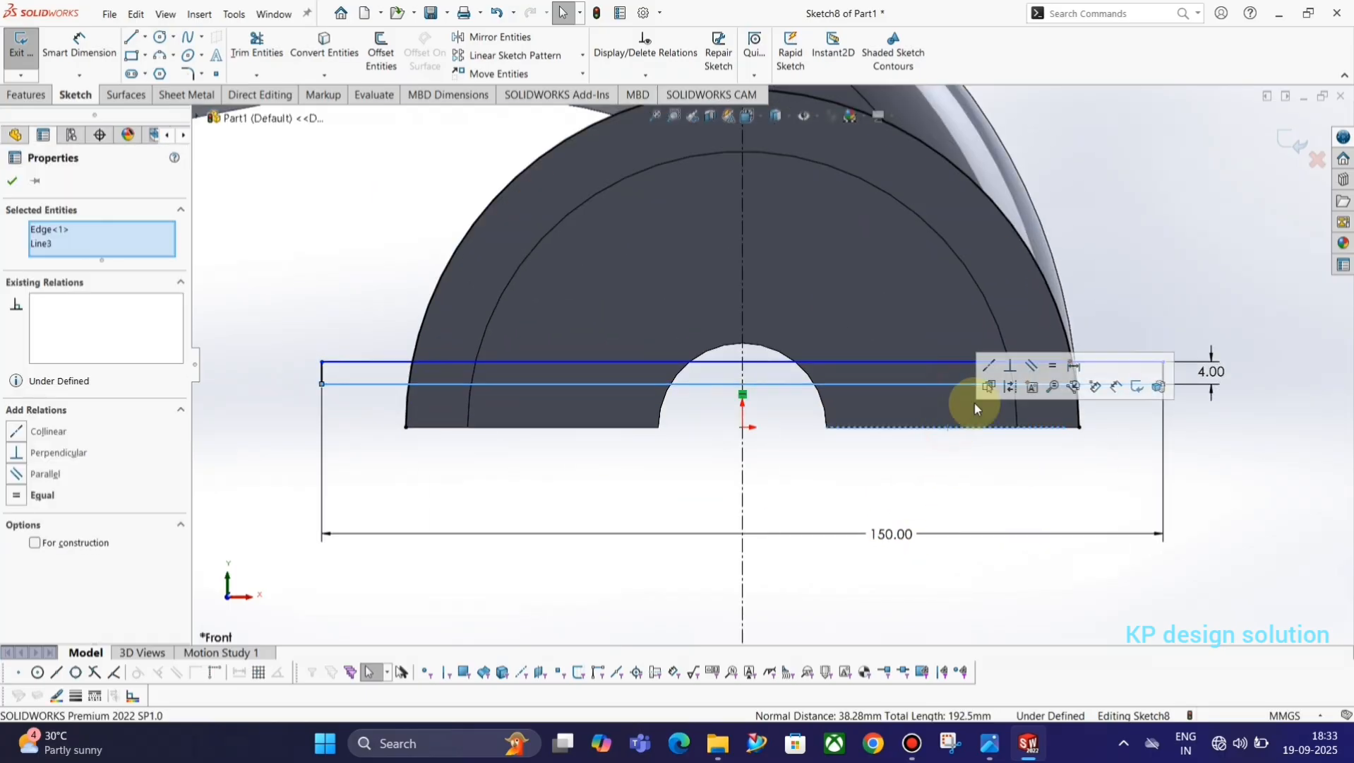
left_click(992, 363)
left_click(1156, 266)
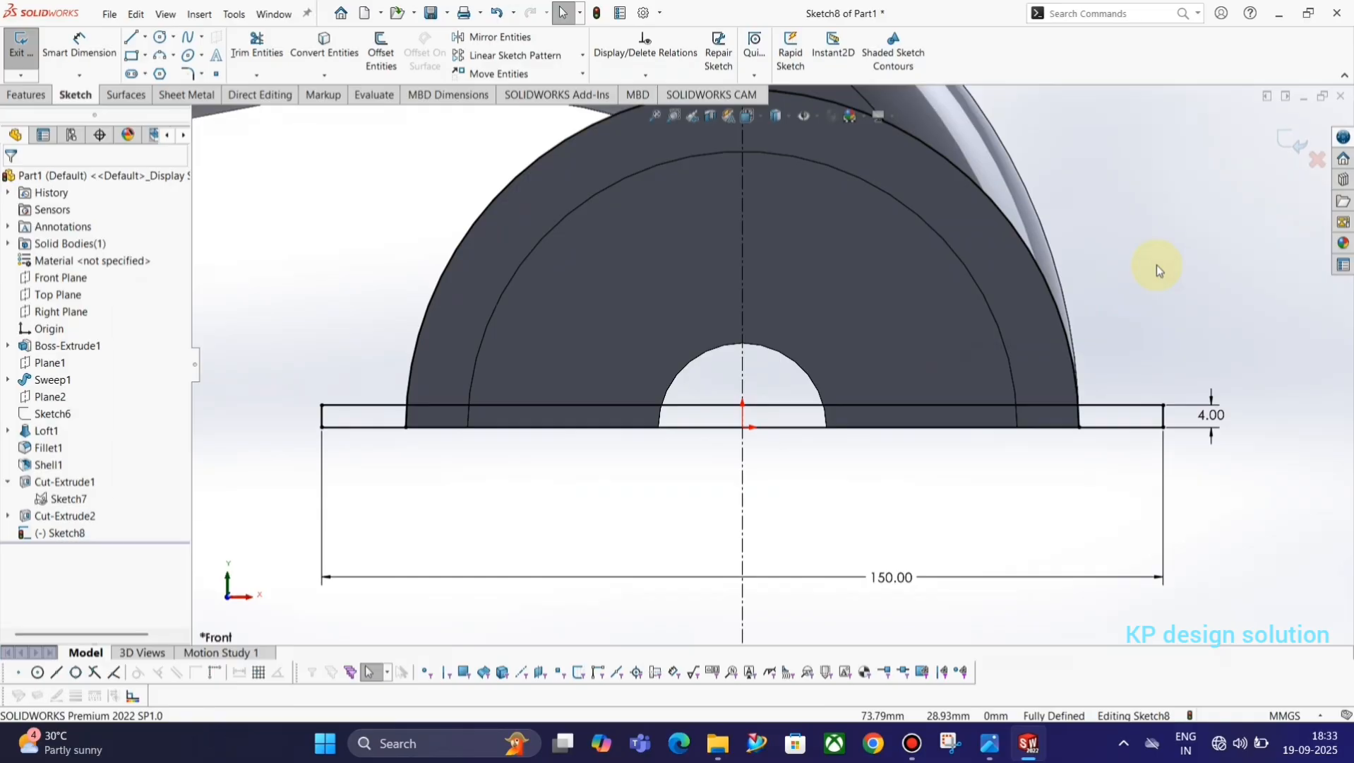
Compare the flange with the reference drawing and trim away both halves of the converted arc above the rectangle.
key("alt+Tab")
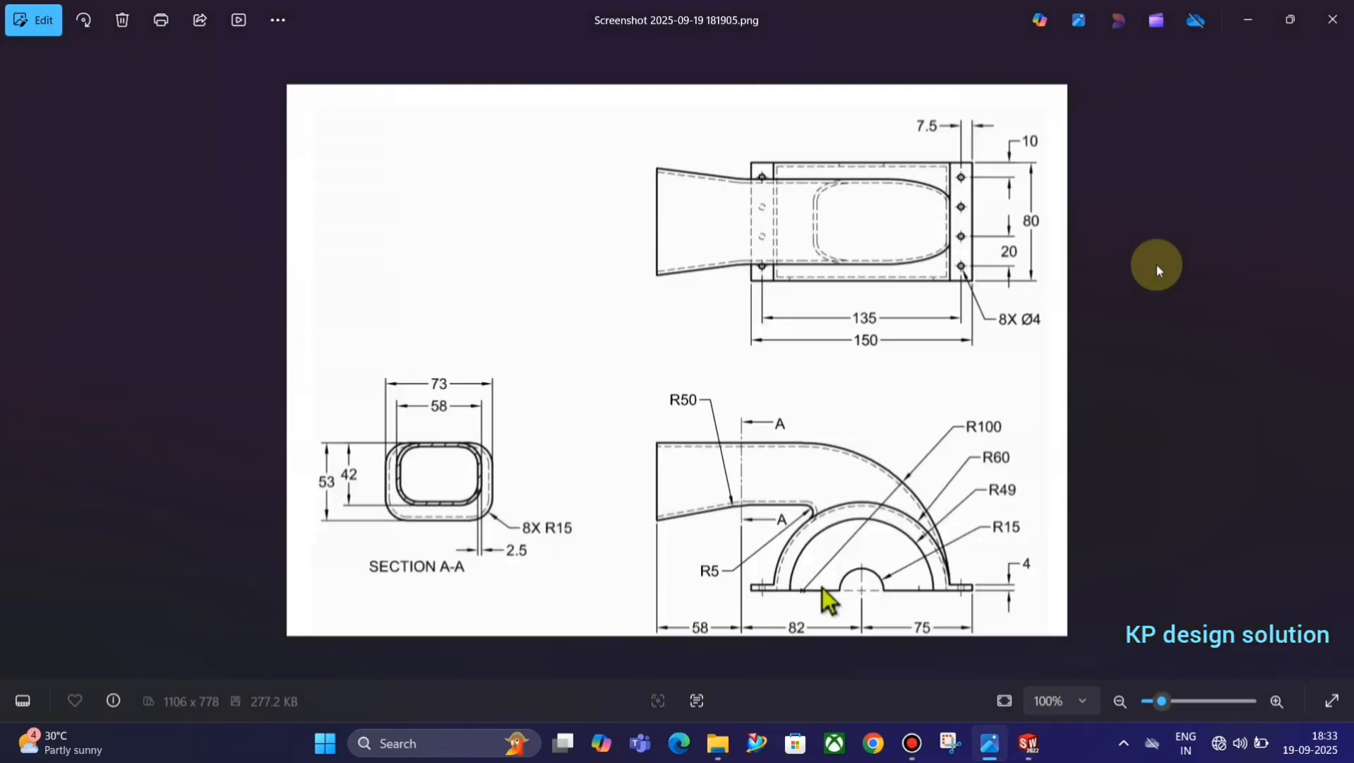
key("alt+Tab")
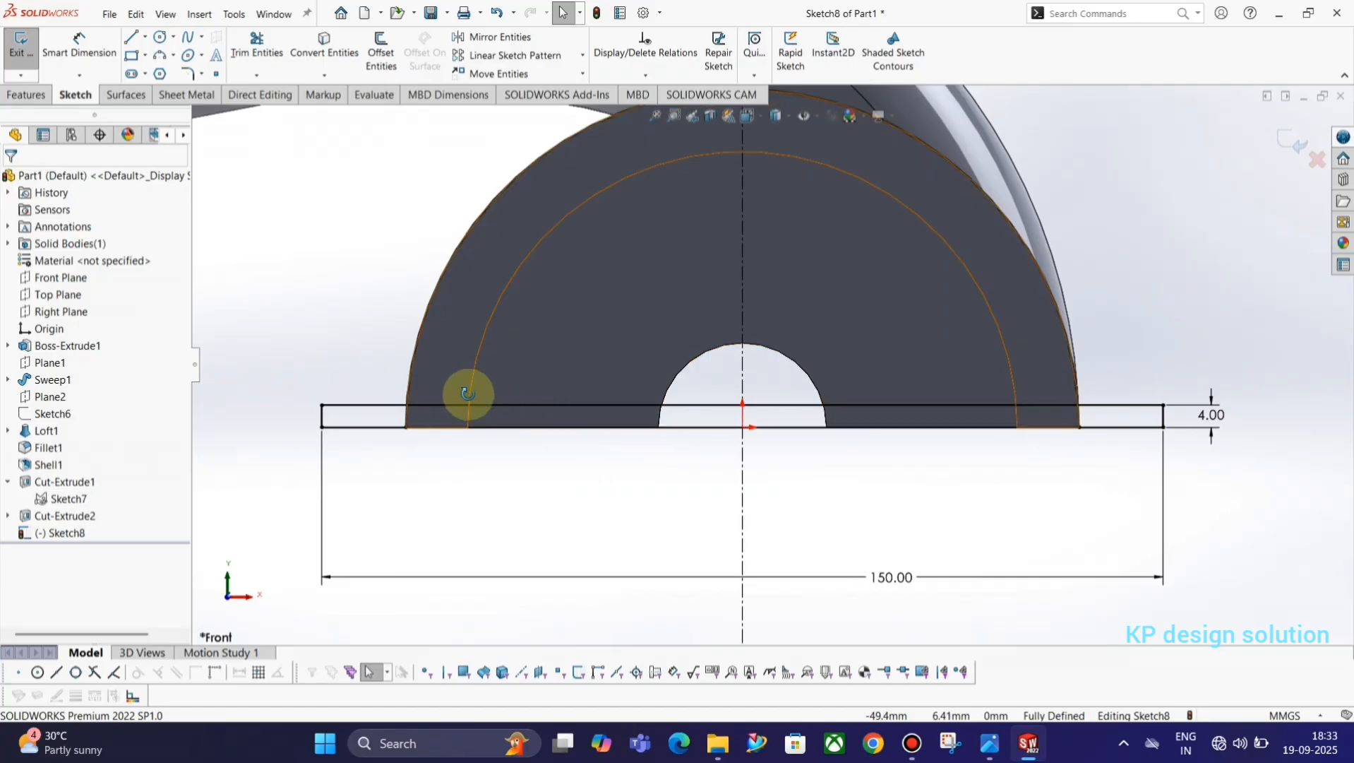
key("alt+Tab")
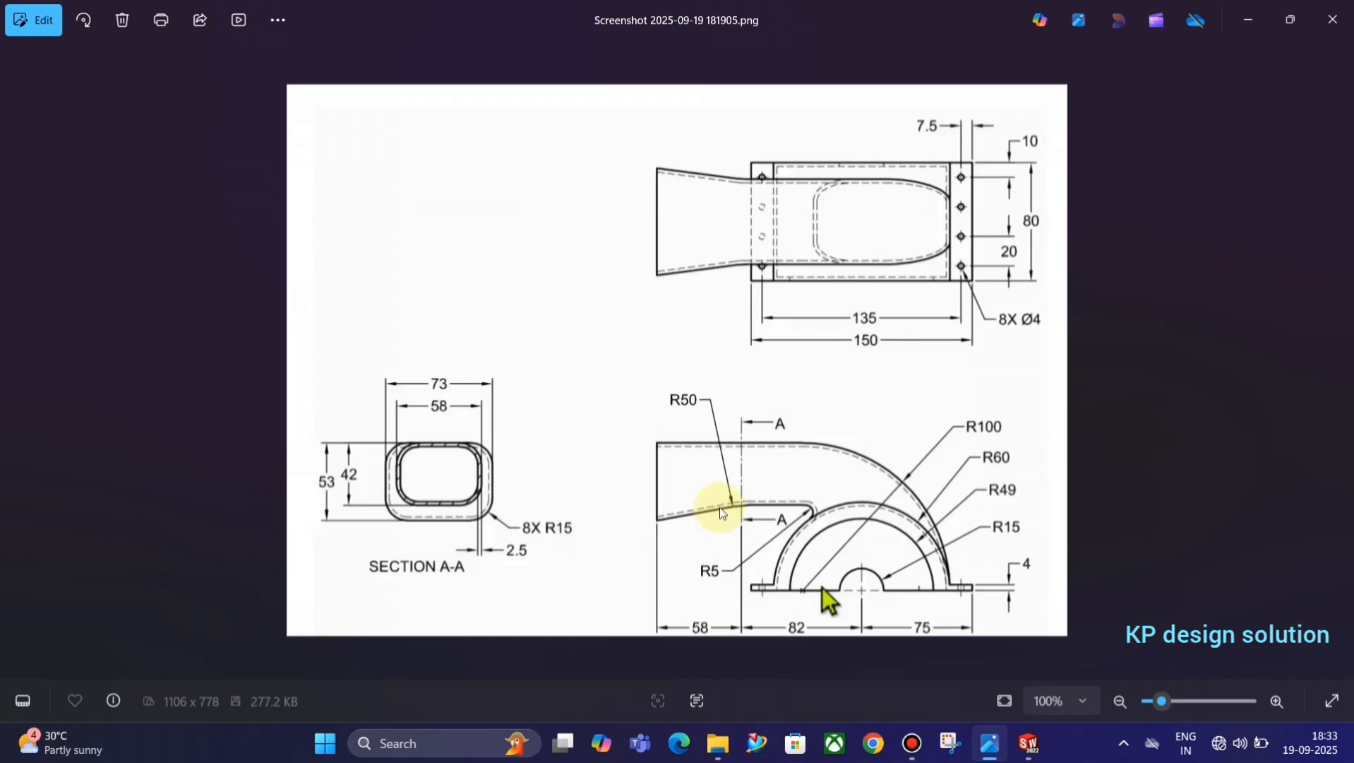
key("alt+Tab")
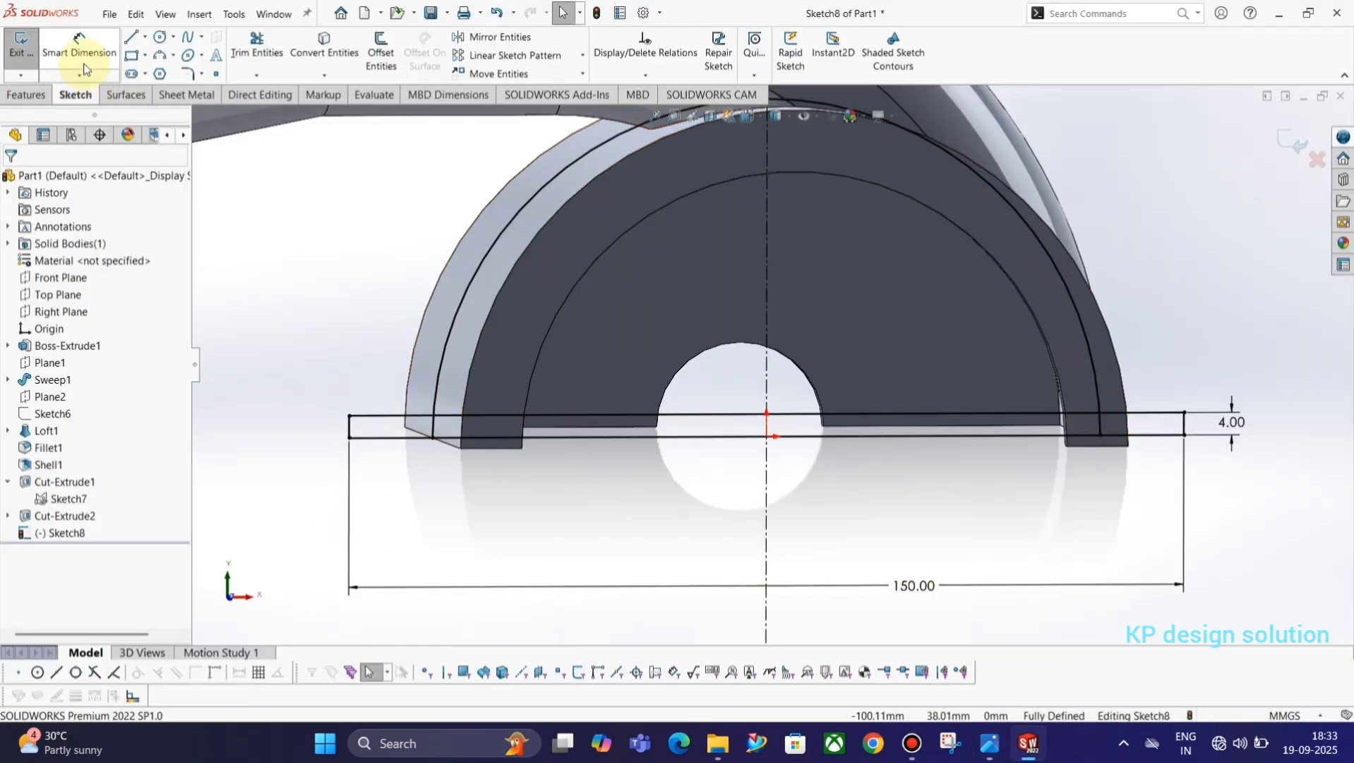
left_click(257, 42)
left_click(468, 290)
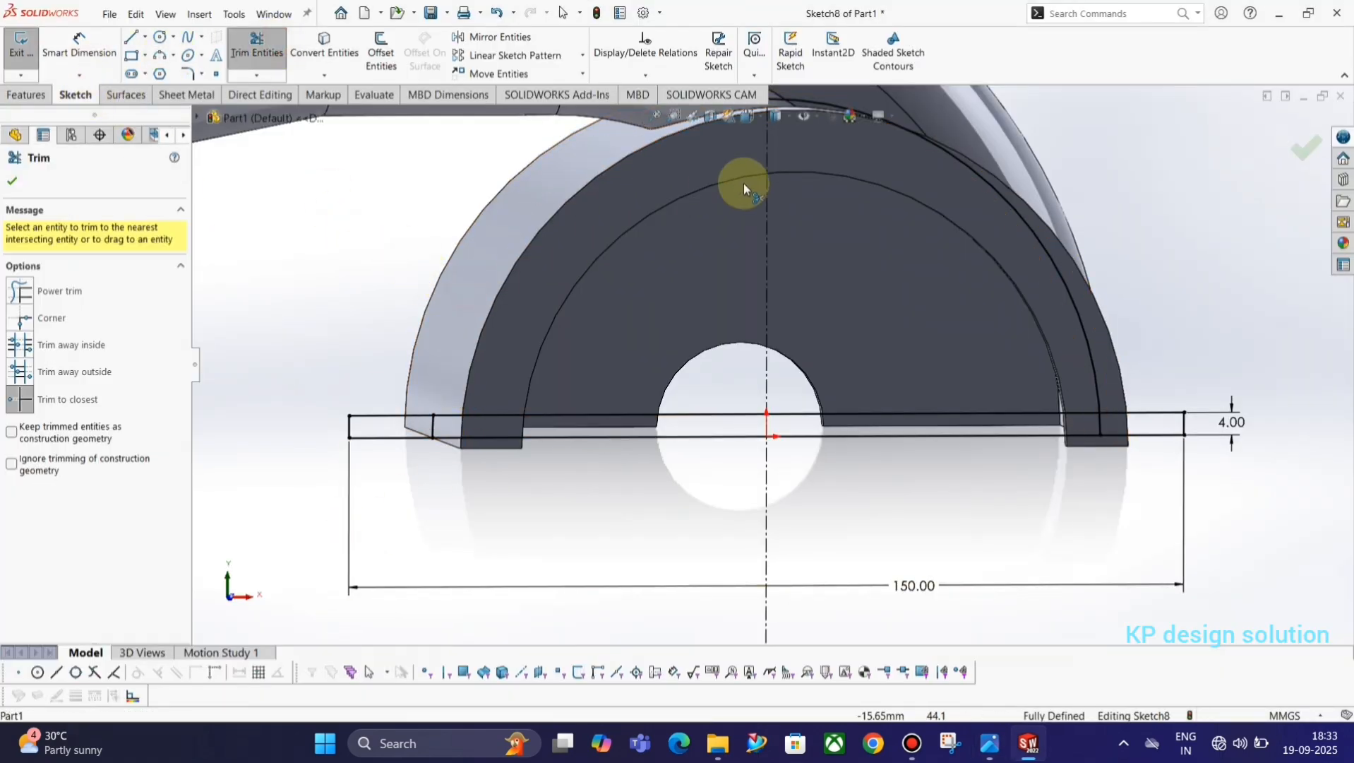
scroll(893, 290, "up", 3)
scroll(893, 288, "down", 4)
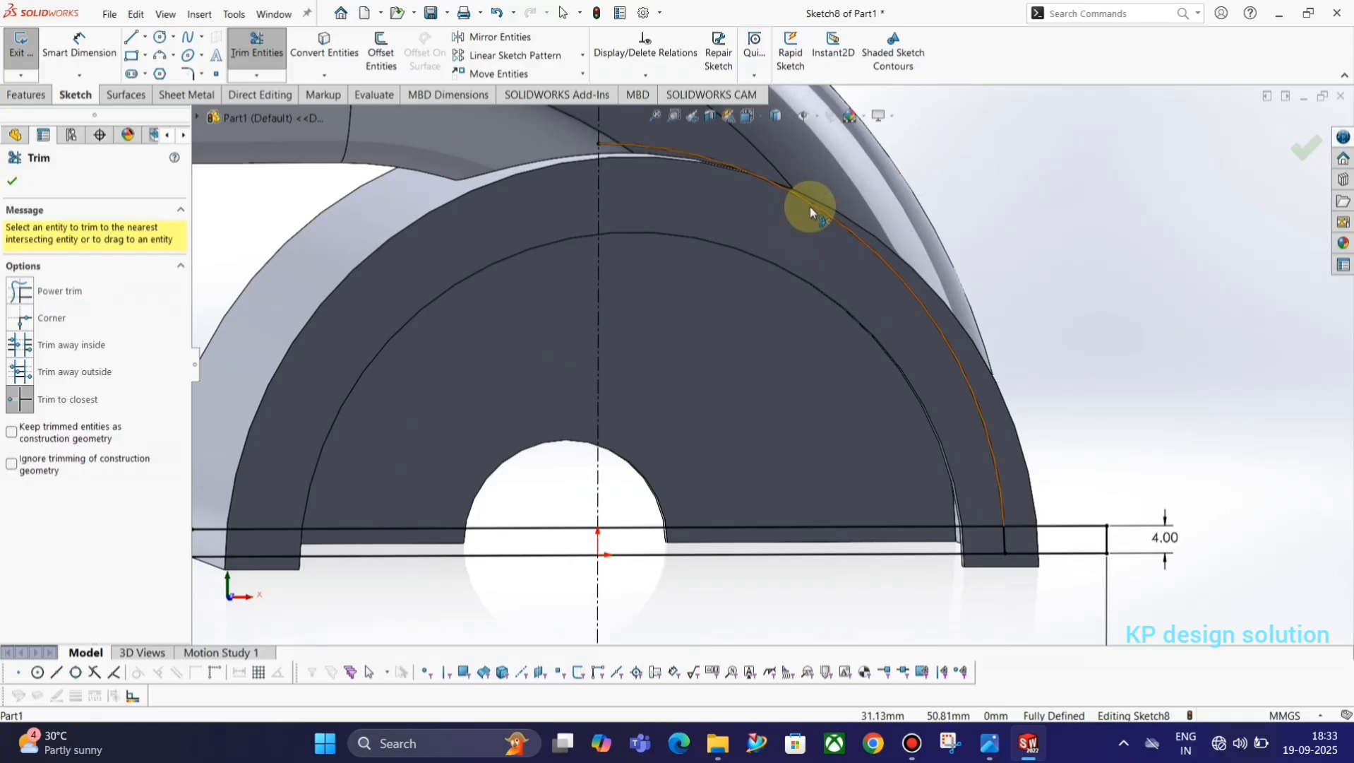
left_click(809, 206)
Trim the rectangle's long sides between the two arc remnants, leaving a small closed profile at each end.
scroll(810, 499, "up", 3)
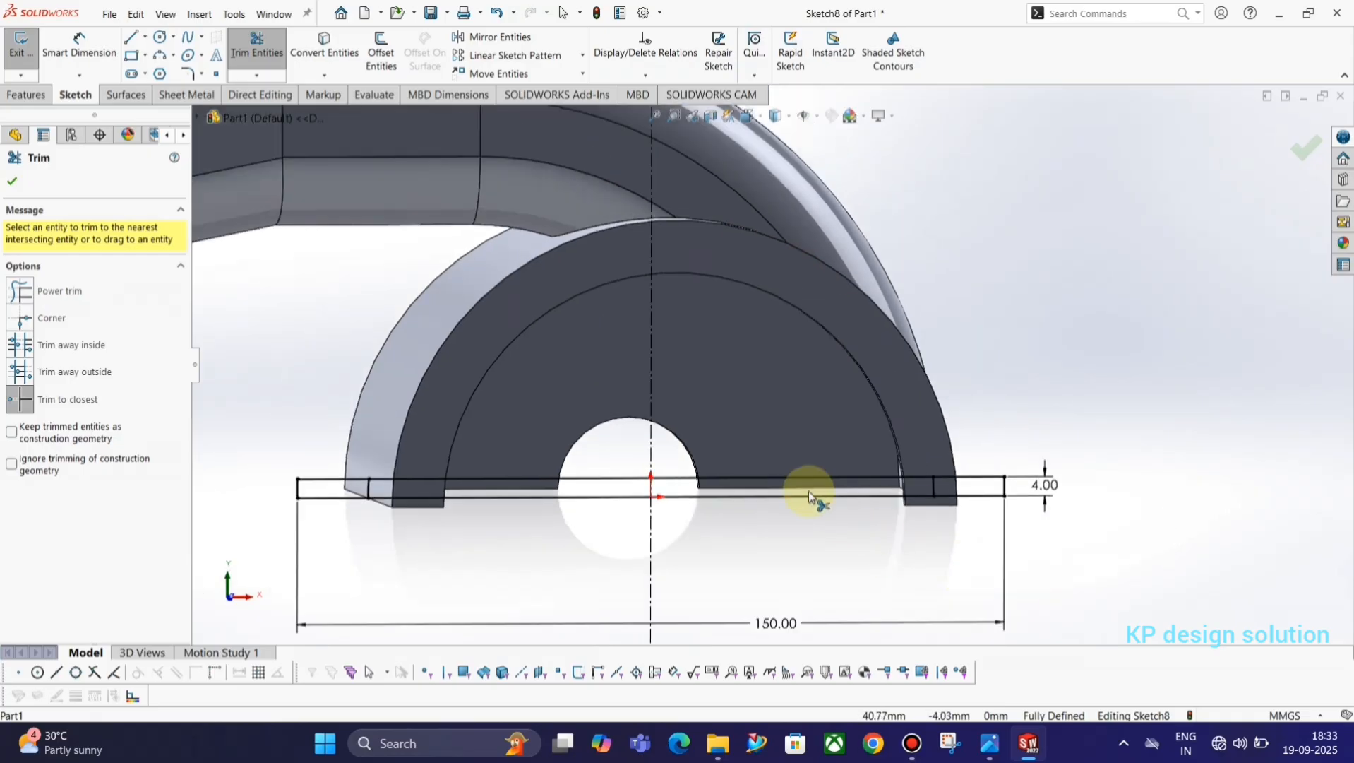
left_click(848, 483)
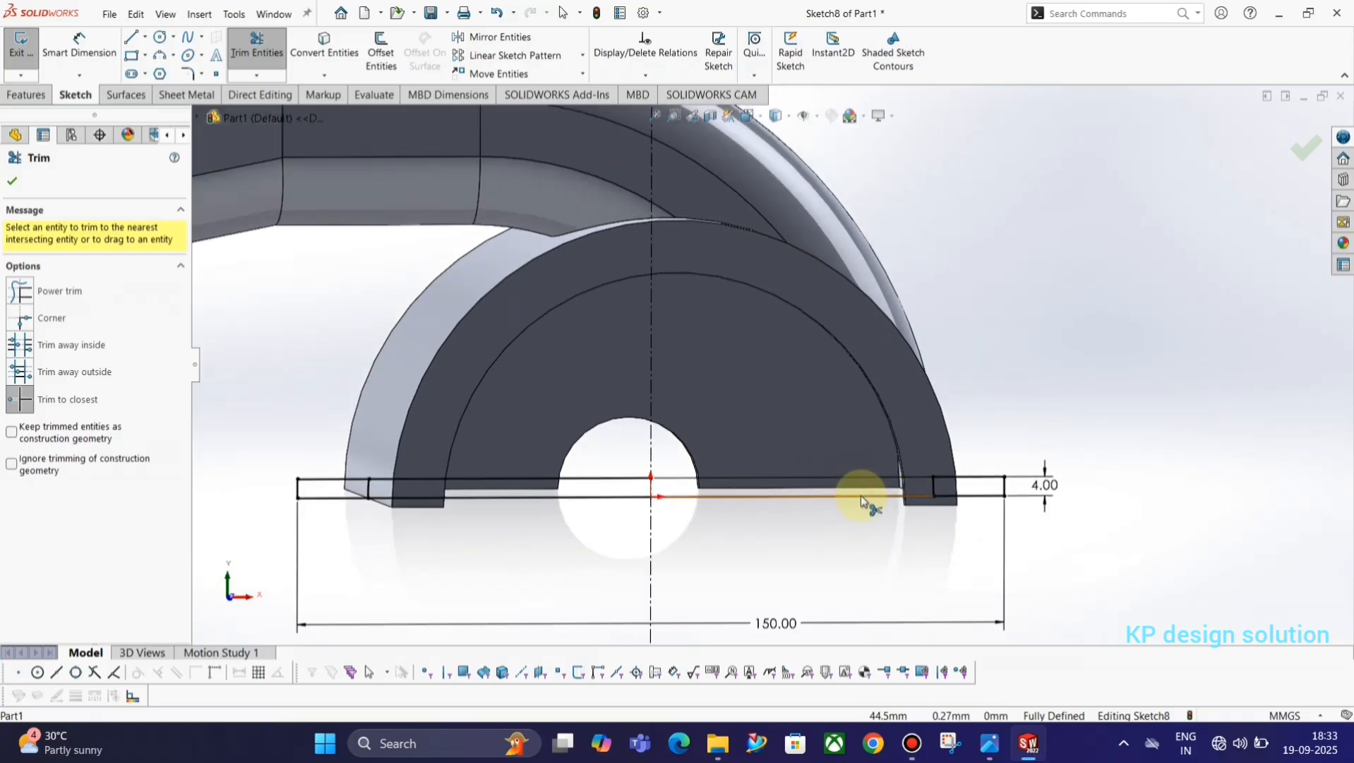
left_click(605, 498)
scroll(599, 443, "up", 3)
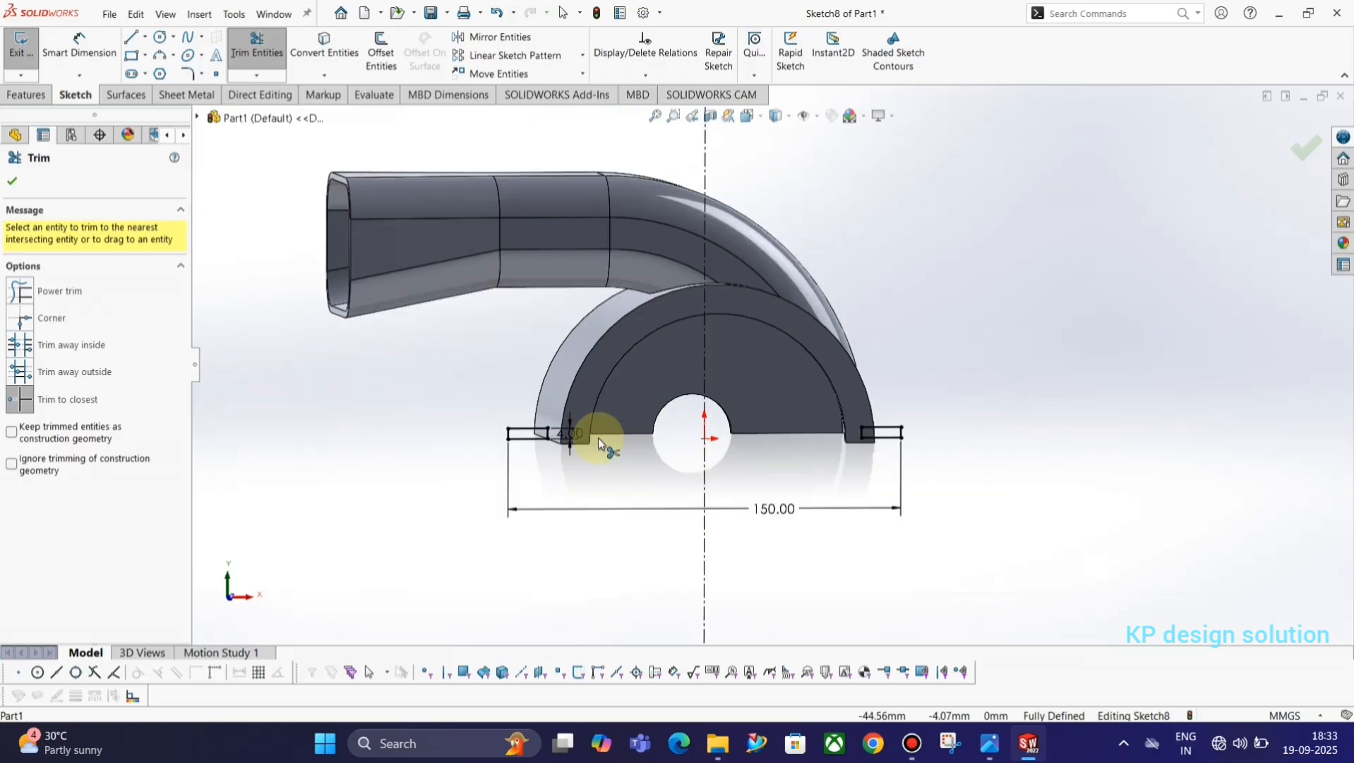
Close the sketch and extrude both small flange profiles 80 mm mid-plane, taking the depth from the reference drawing and merging them with the body.
middle_click_drag(598, 443, 526, 512)
left_click(12, 47)
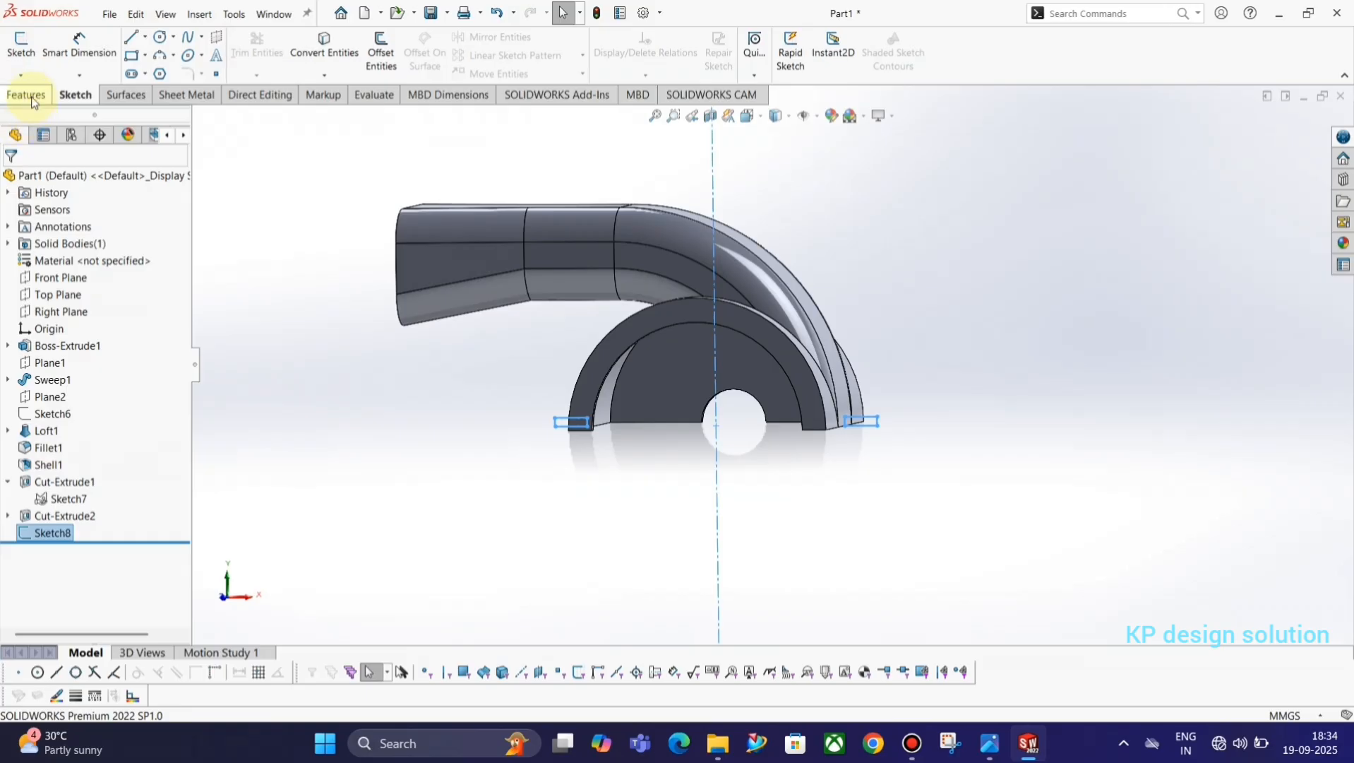
left_click(28, 96)
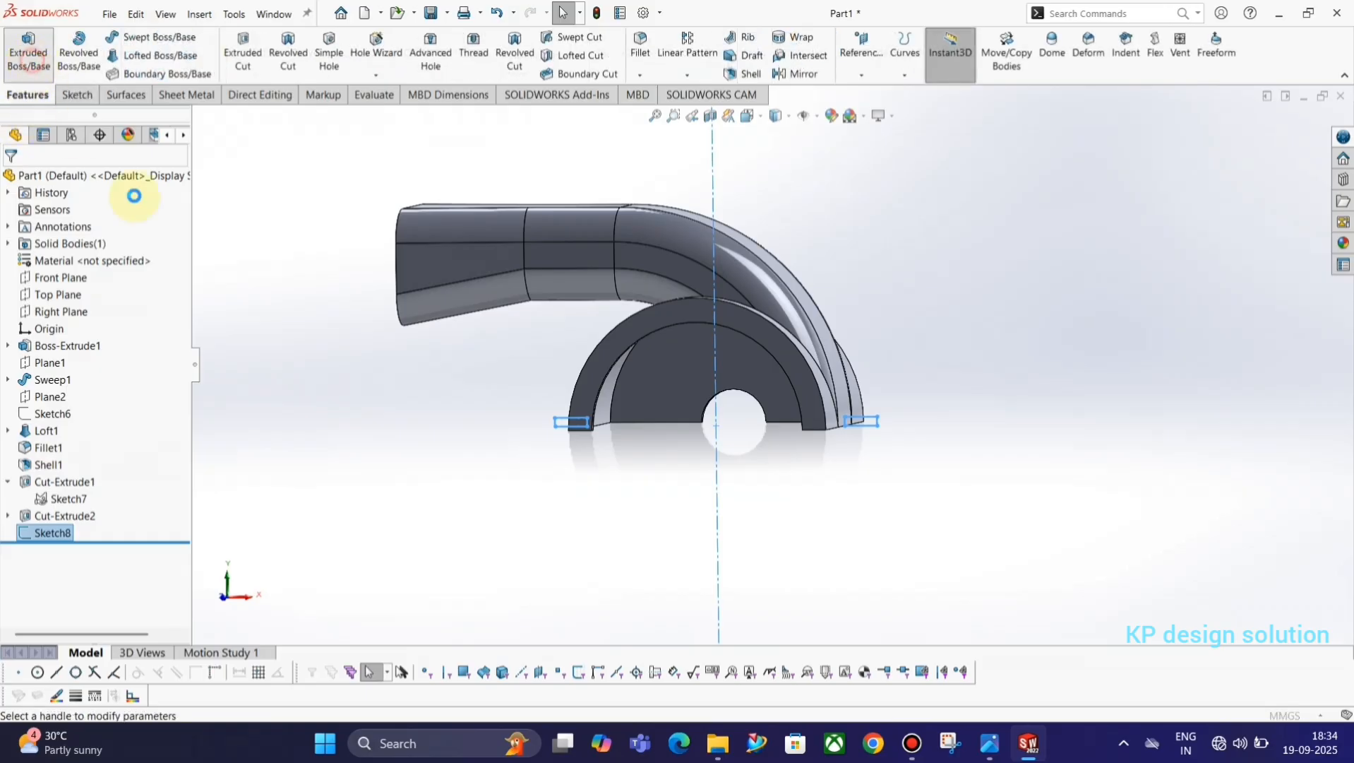
middle_click_drag(488, 387, 510, 455)
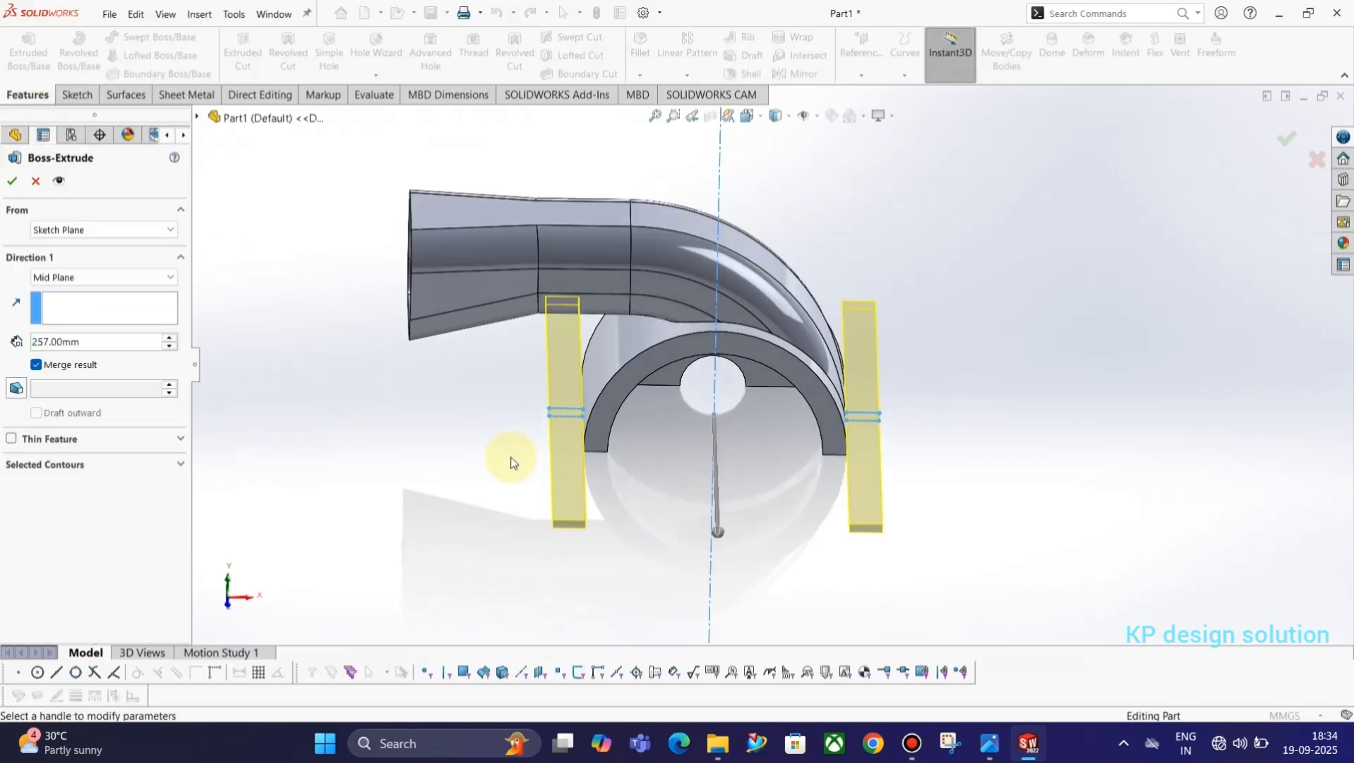
key("alt+Tab")
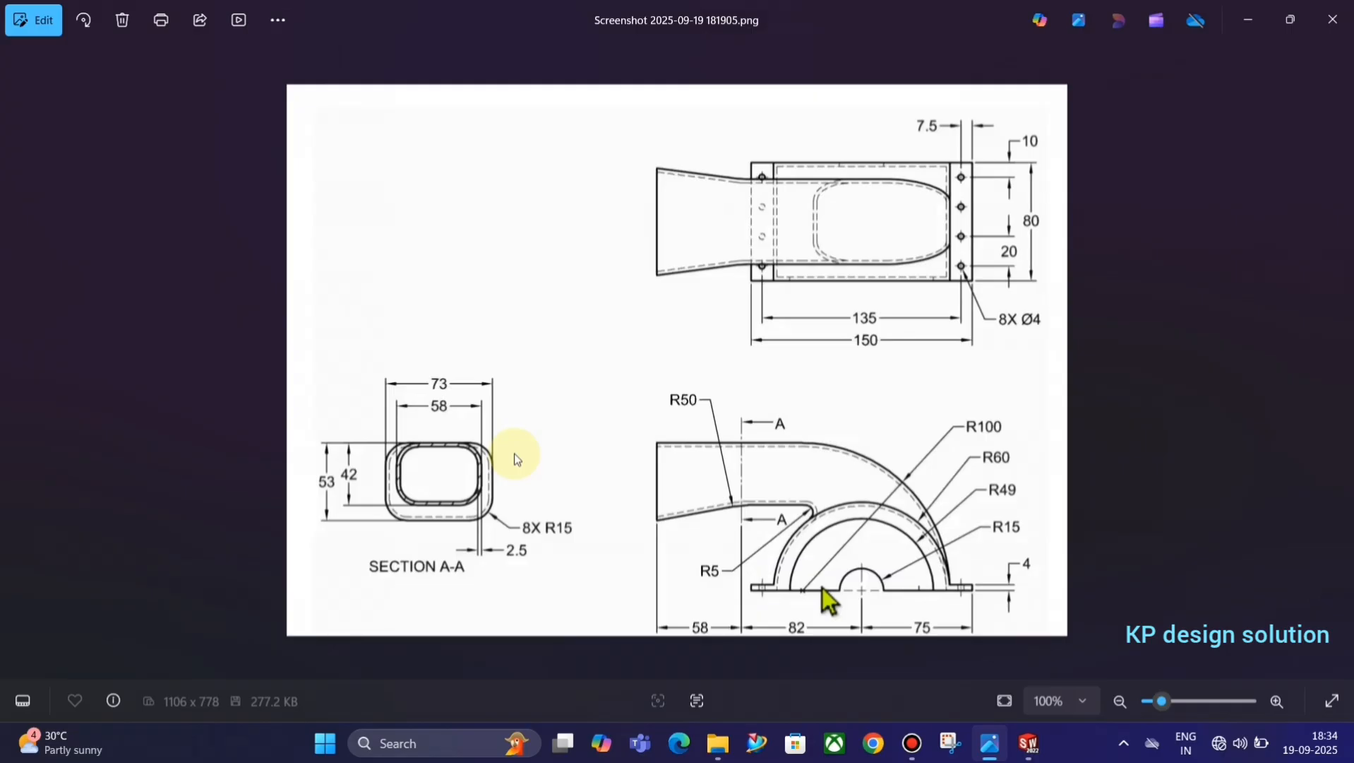
key("alt+Tab")
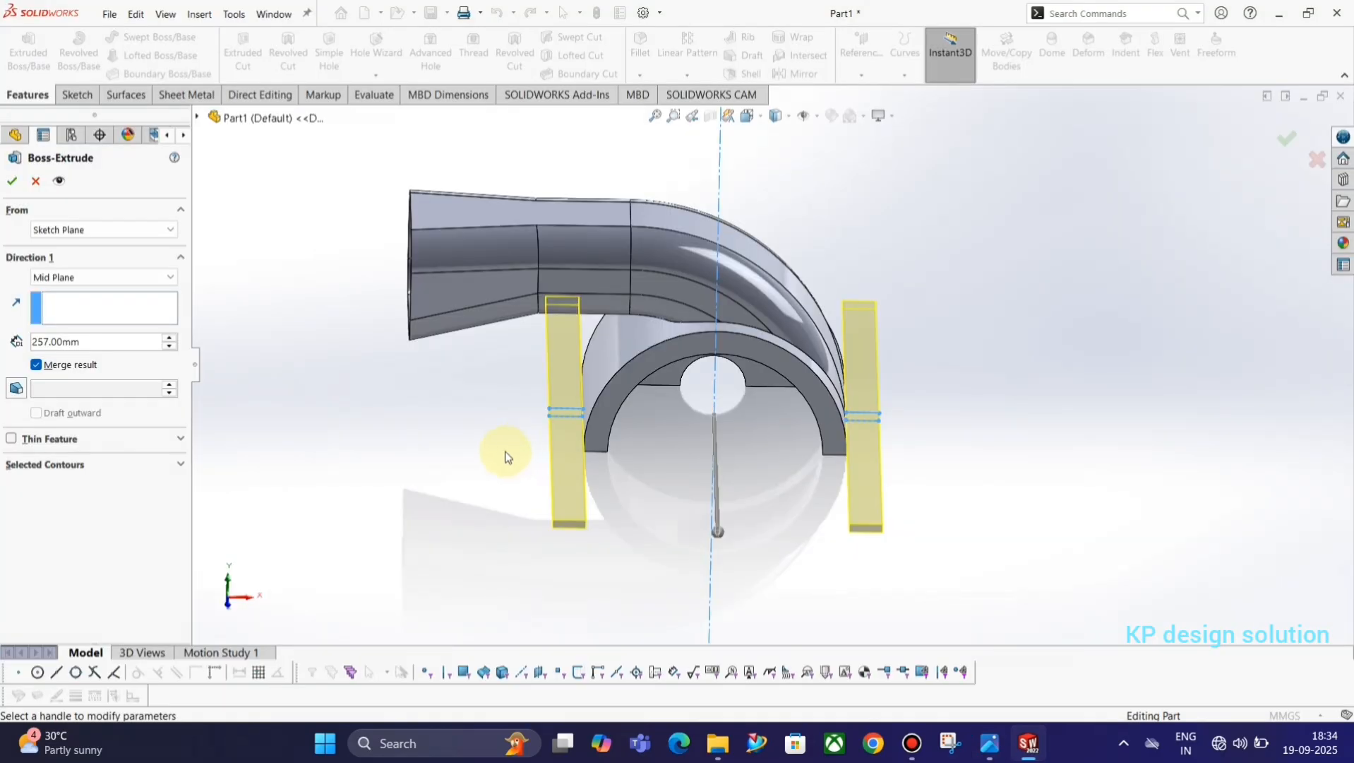
type("80")
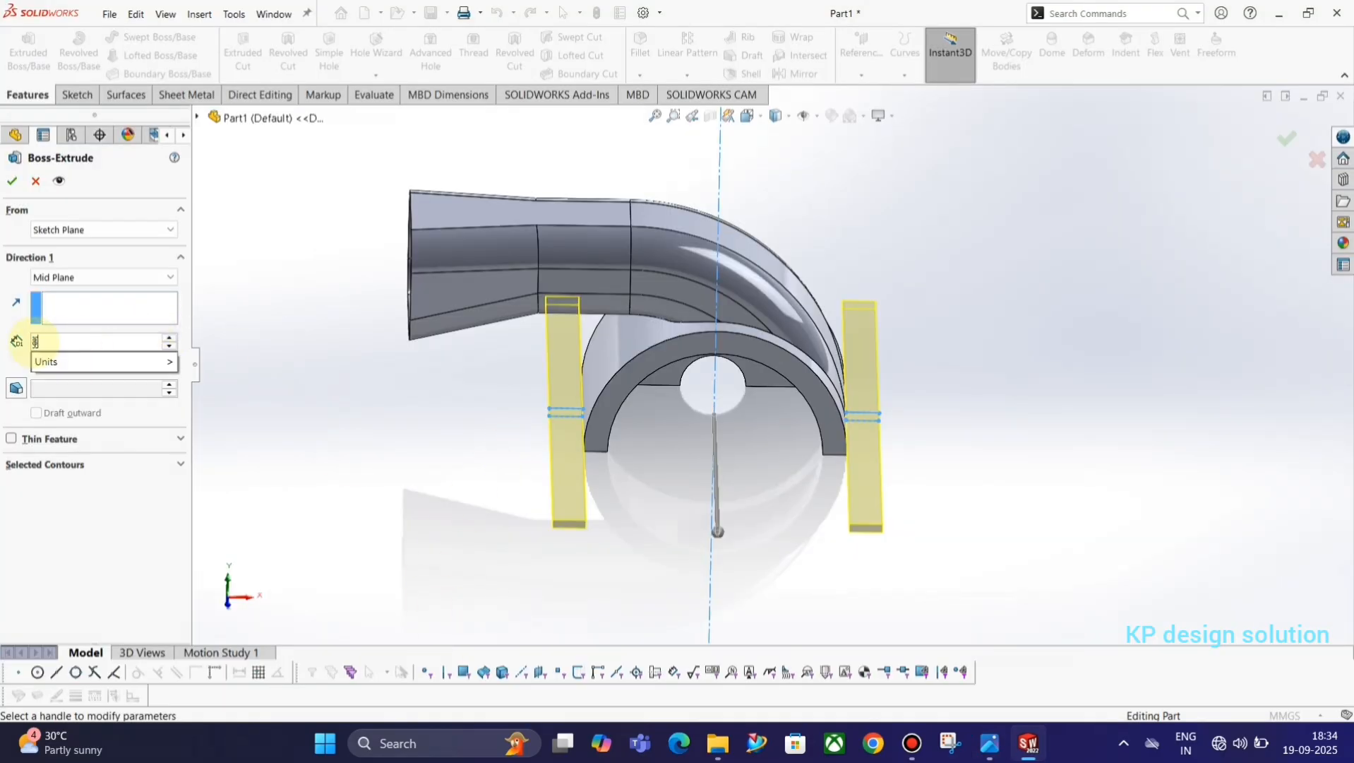
key("Return")
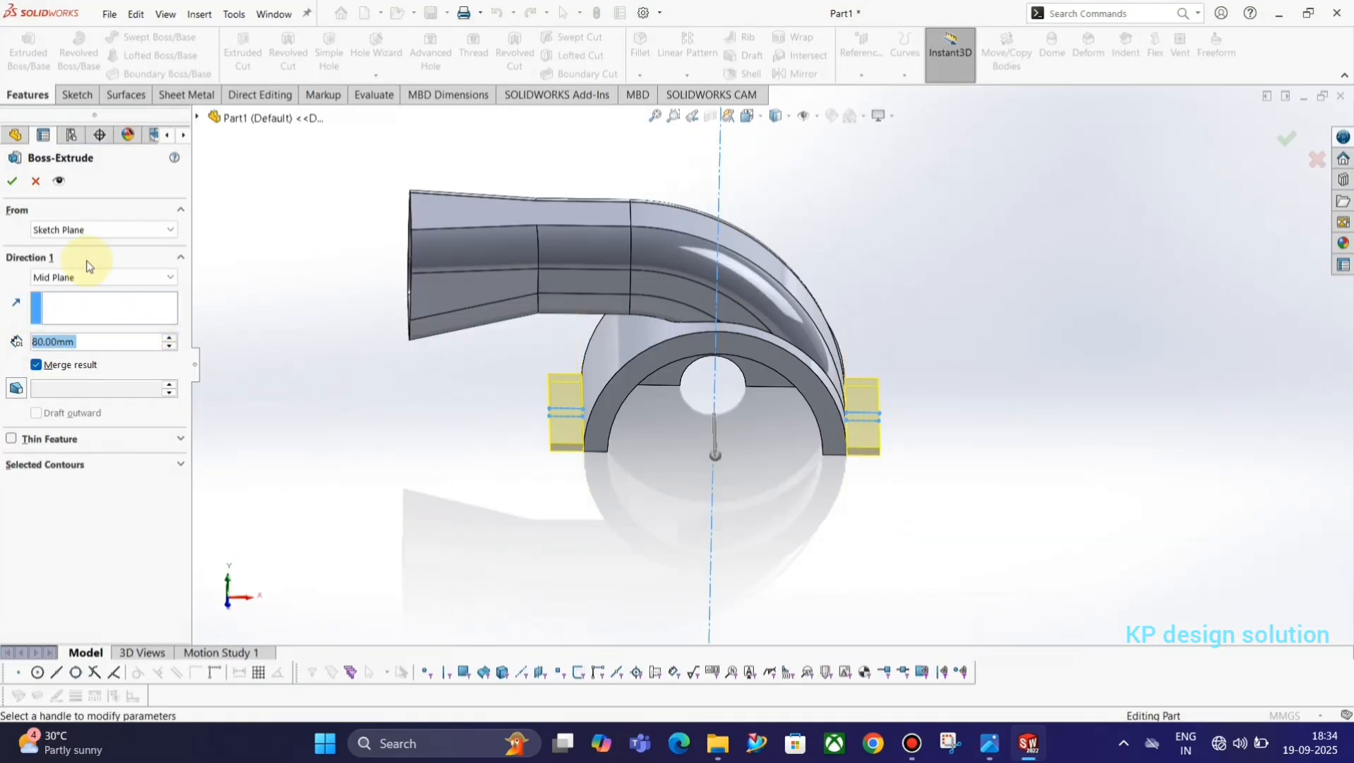
left_click(12, 181)
Start a sketch on the upper face of the flange beside the duct's bend and draw a circle about 7.5 mm in diameter near one end.
left_click(378, 471)
mouse_move(664, 566)
middle_mouse_down()
mouse_move(649, 439)
mouse_move(671, 508)
mouse_move(732, 543)
mouse_move(852, 404)
mouse_move(870, 405)
middle_mouse_up()
left_click(870, 404)
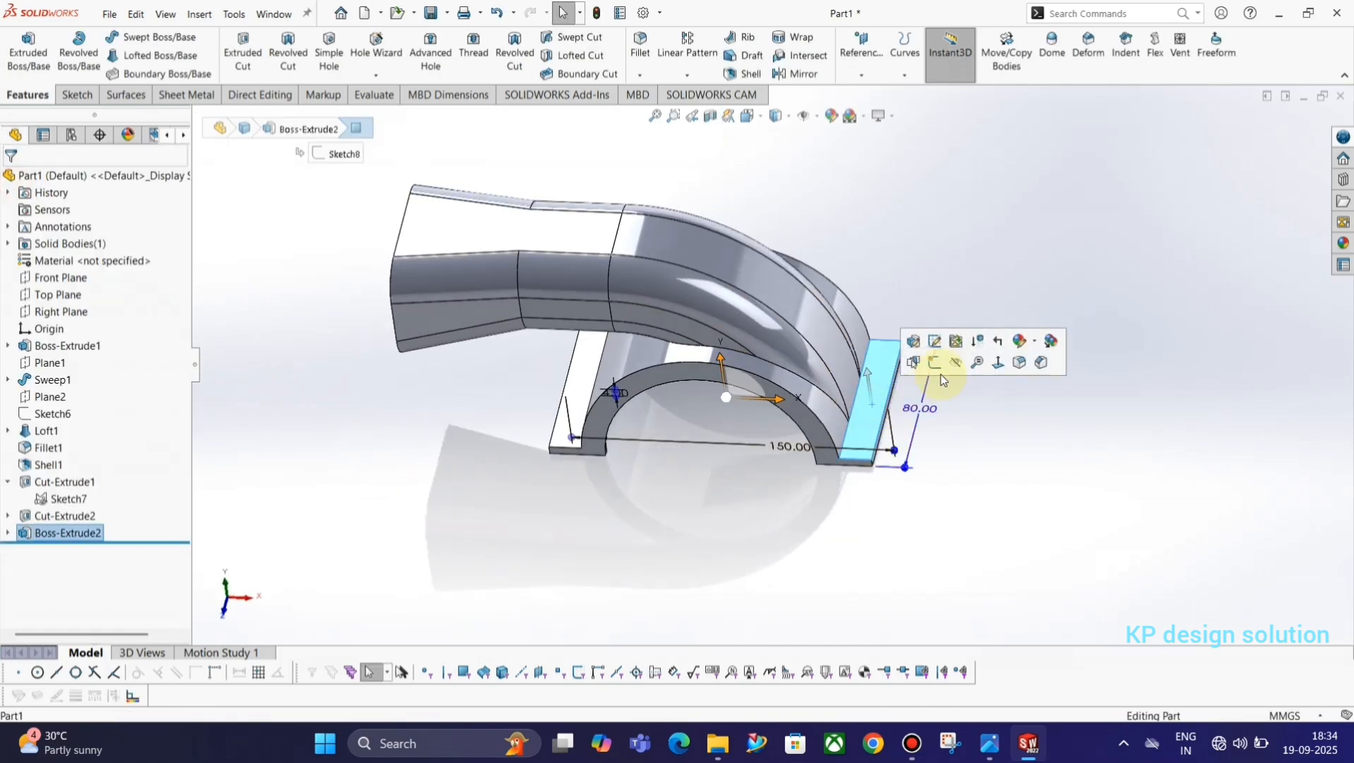
left_click(936, 371)
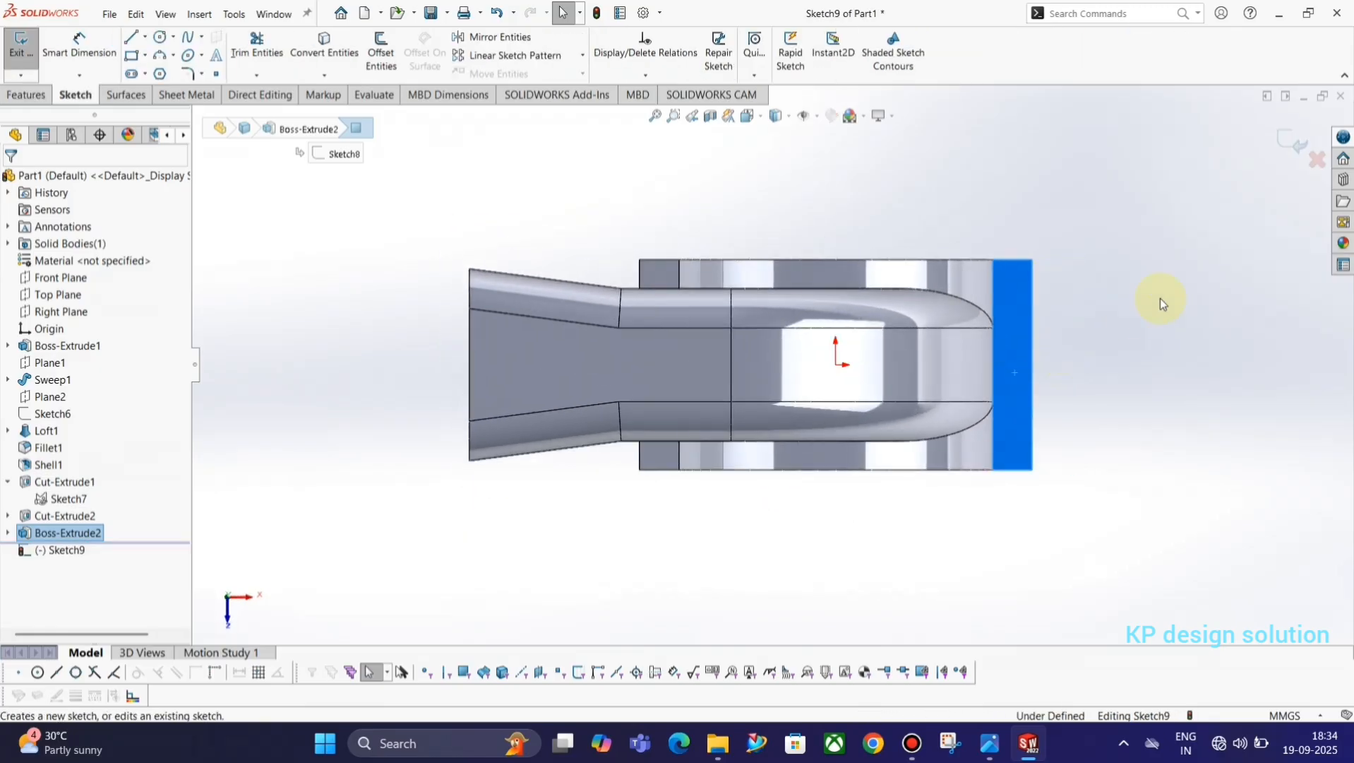
key("alt+Tab")
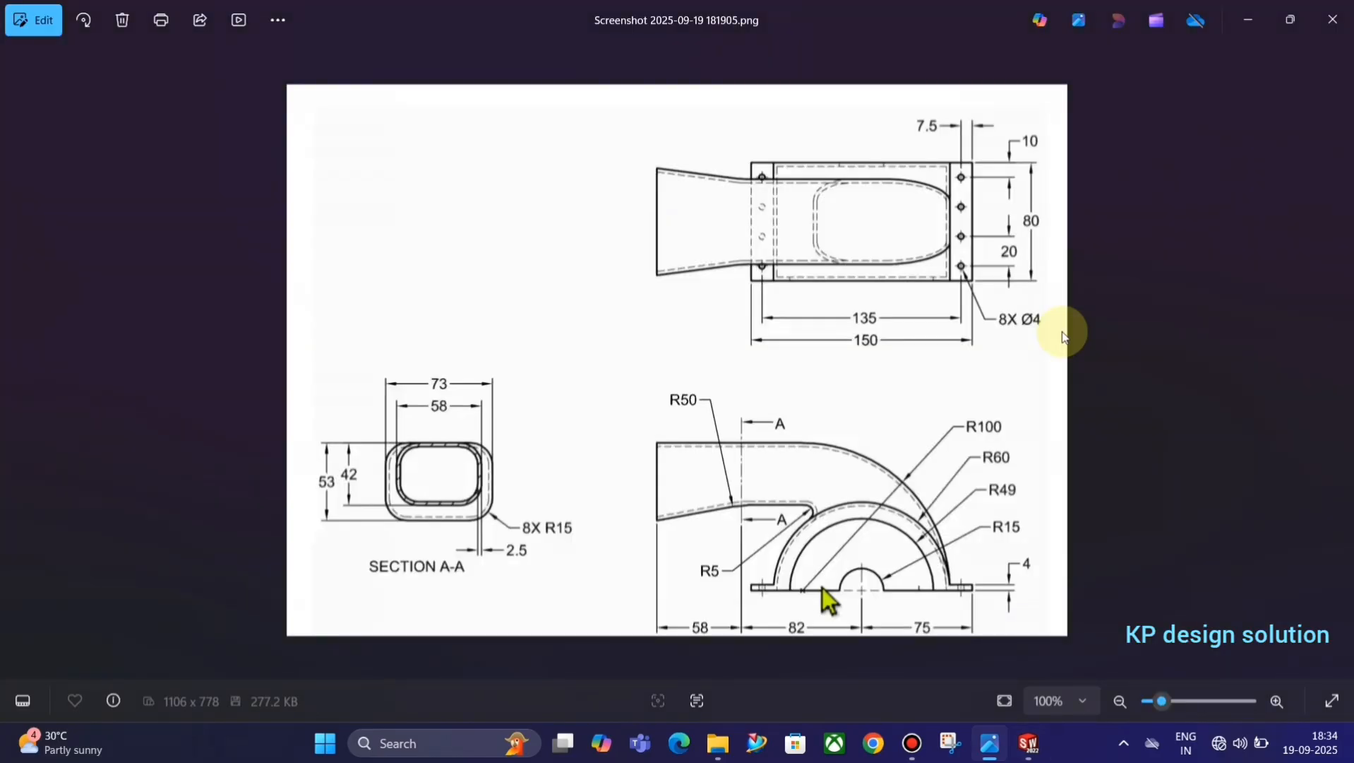
key("alt+Tab")
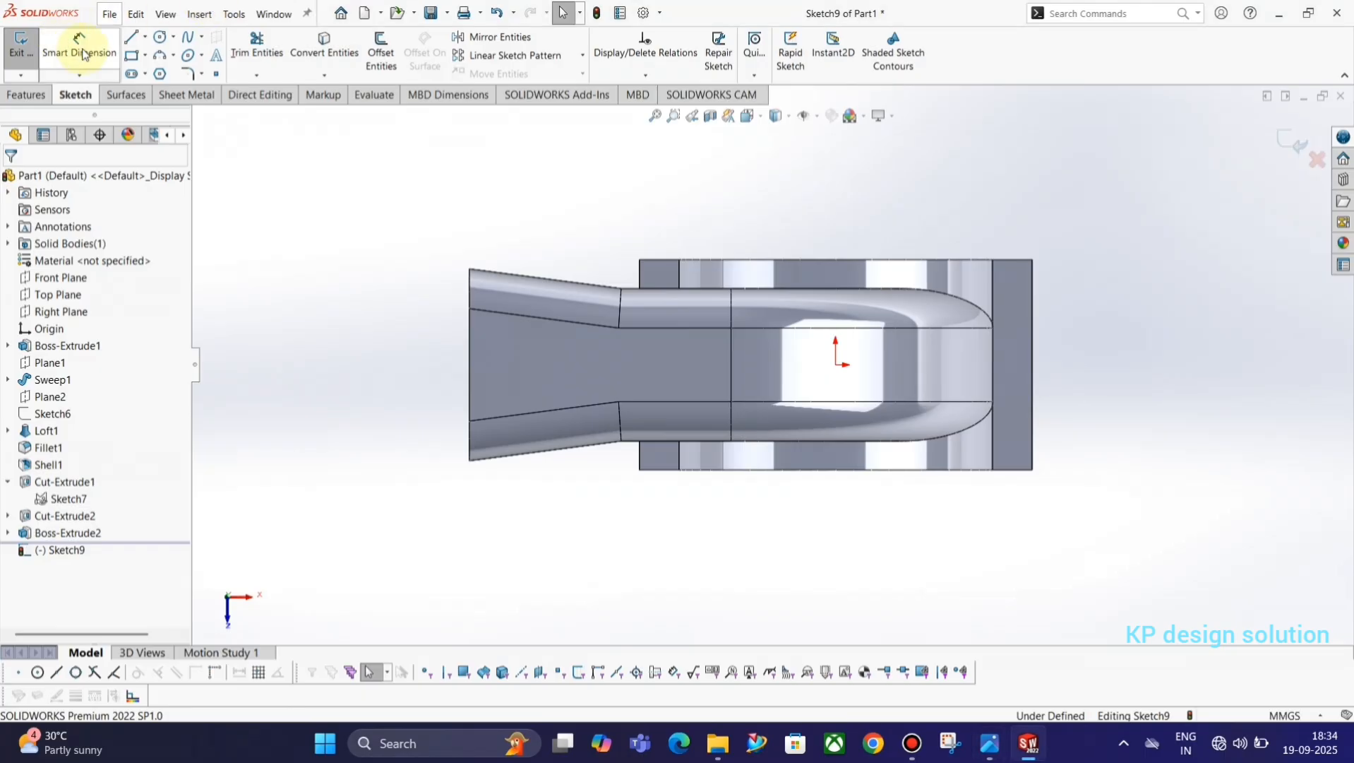
left_click(160, 36)
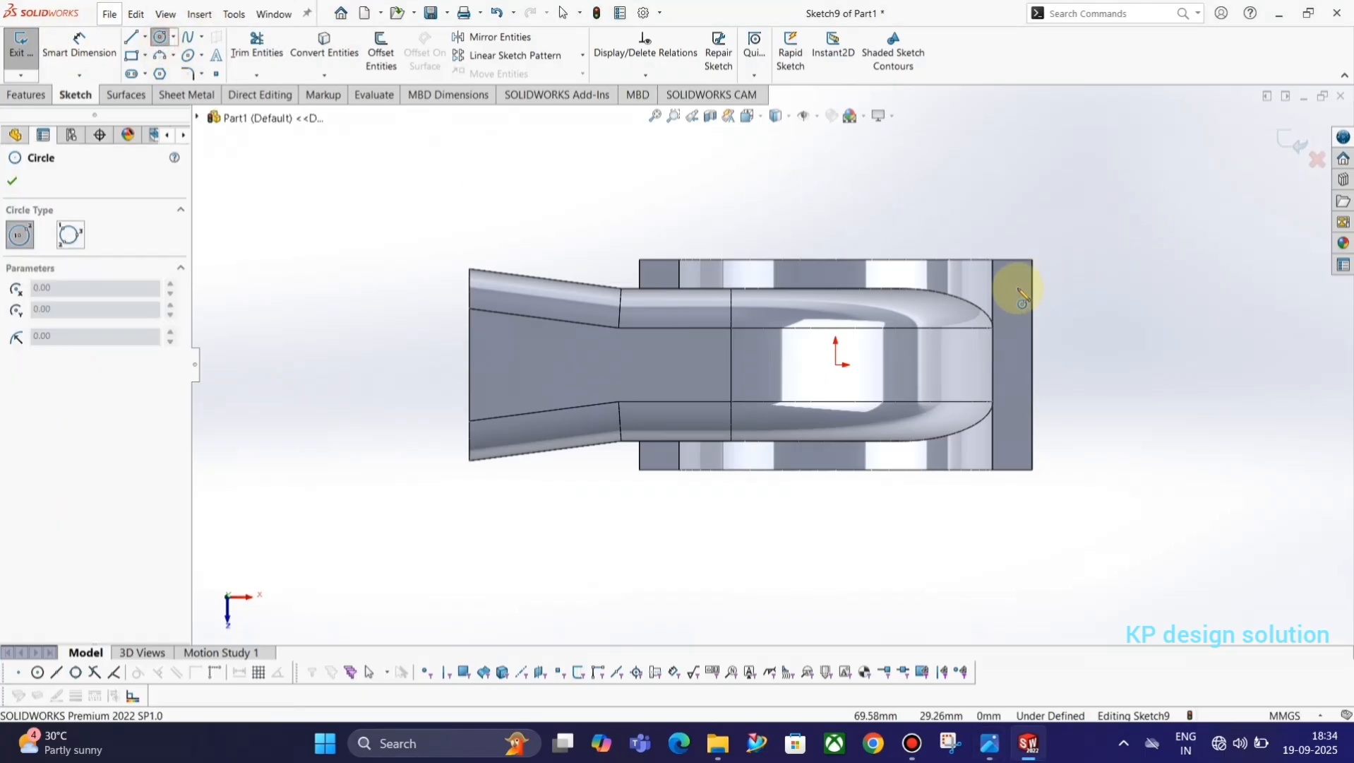
left_click(1012, 282)
left_click(1015, 292)
key("Escape")
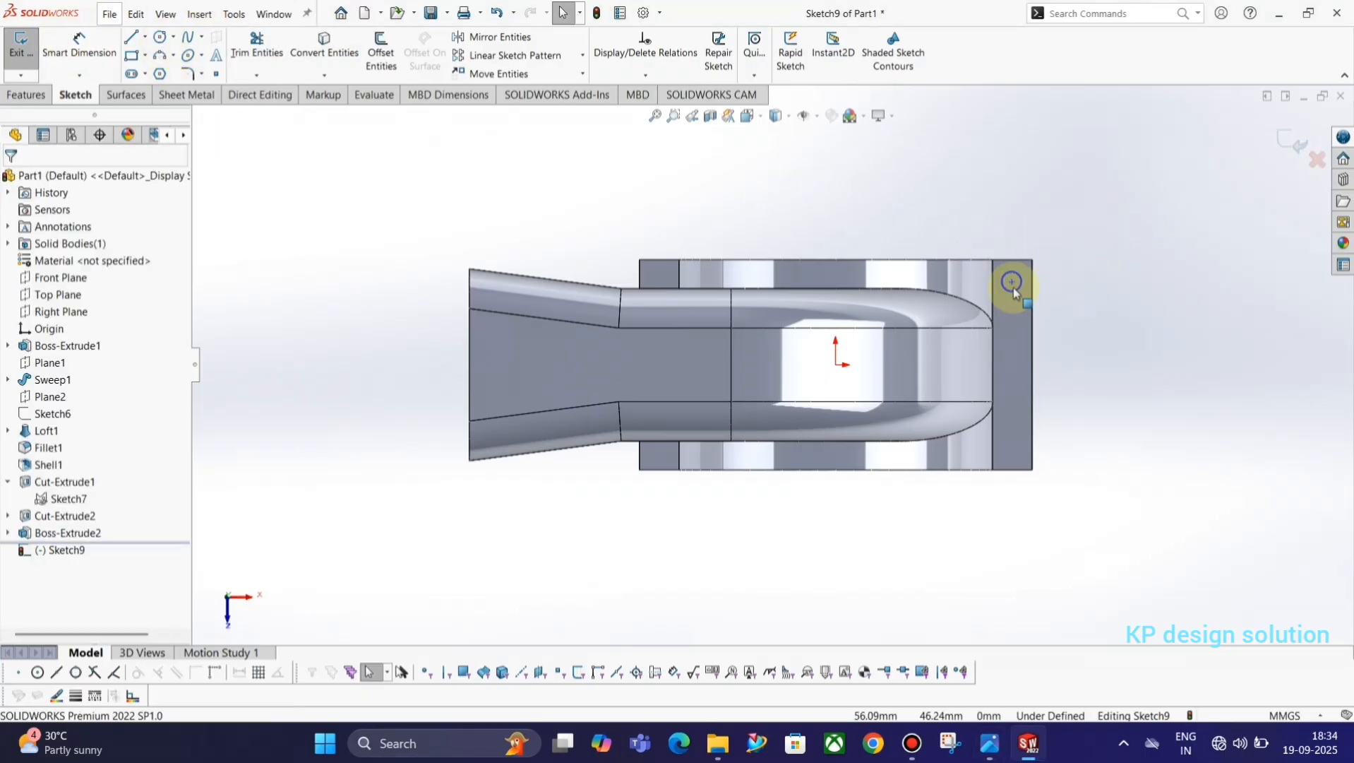
Look up the hole size in the reference drawing and dimension the circle's diameter to 4 mm.
scroll(1034, 309, "up", 3)
key("alt+Tab")
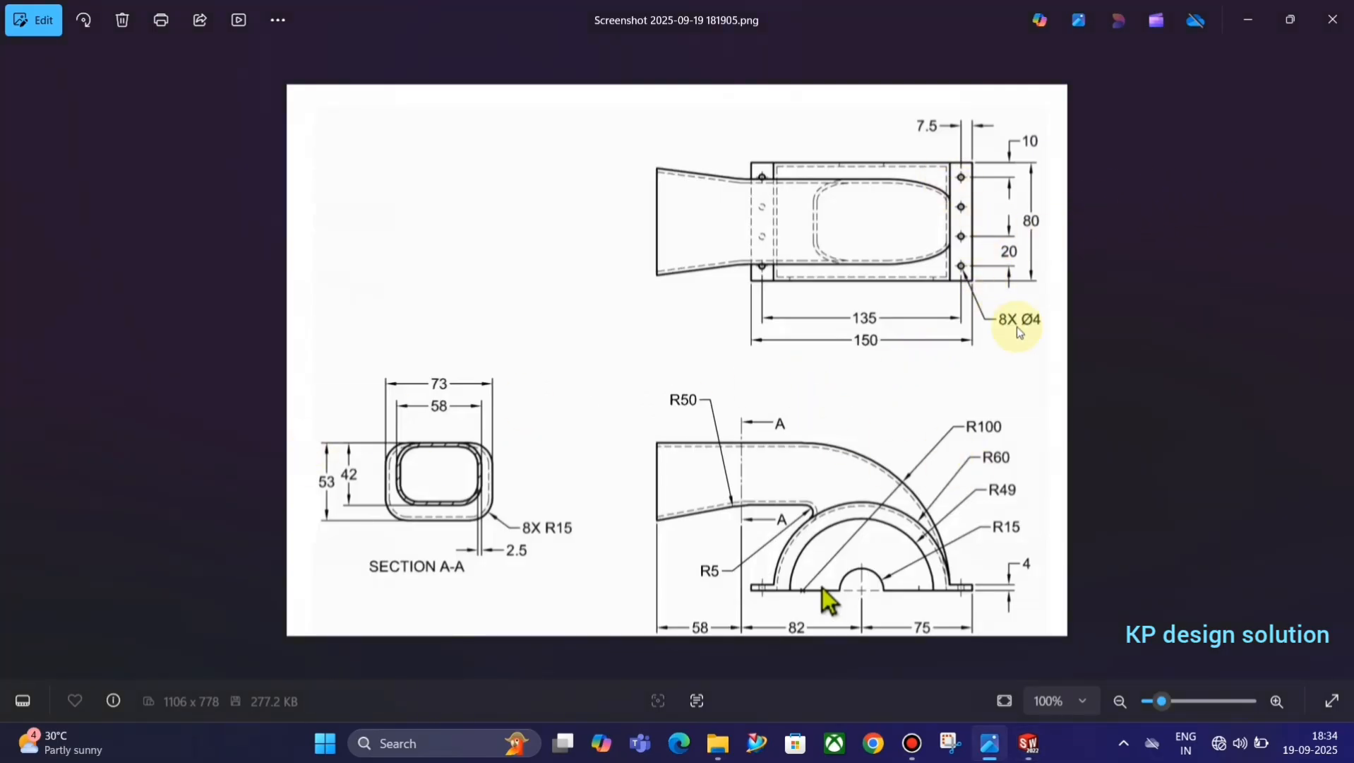
key("alt+Tab")
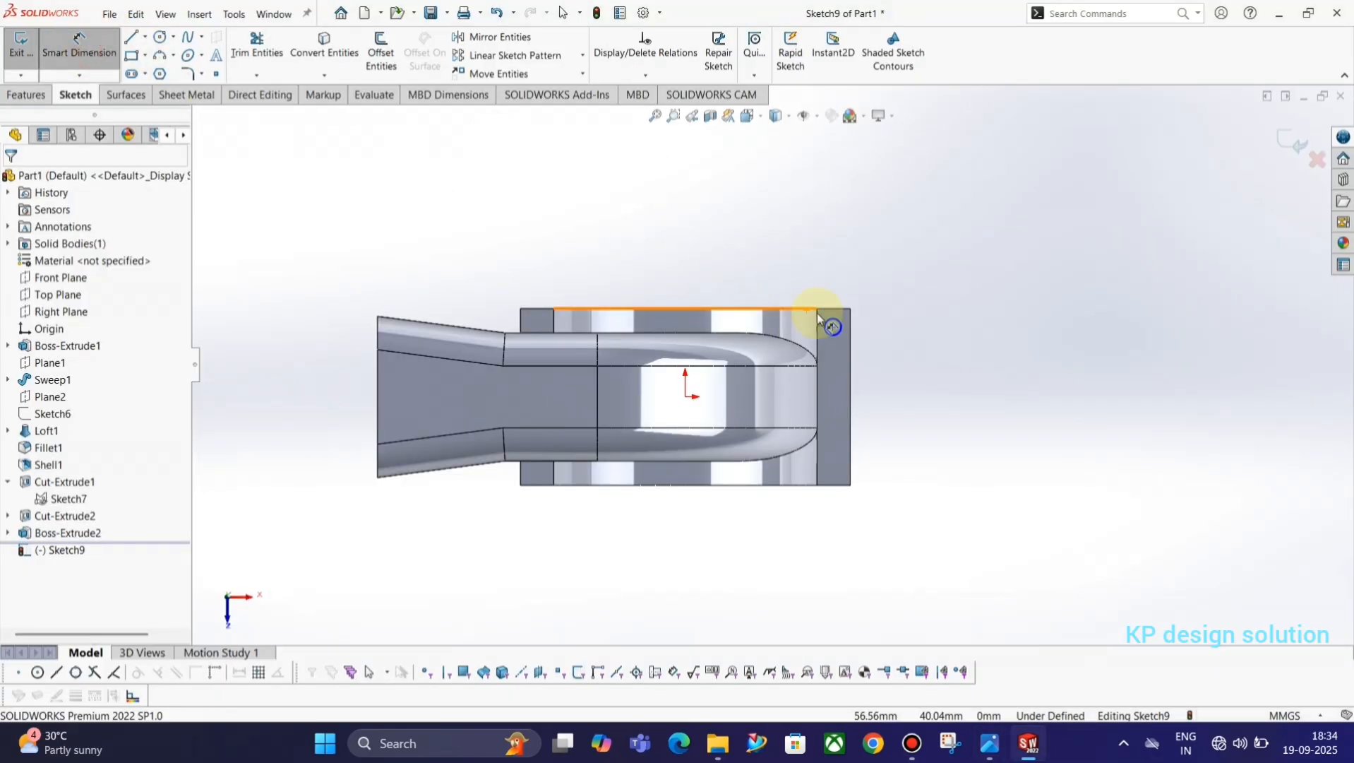
left_click(829, 326)
left_click(959, 254)
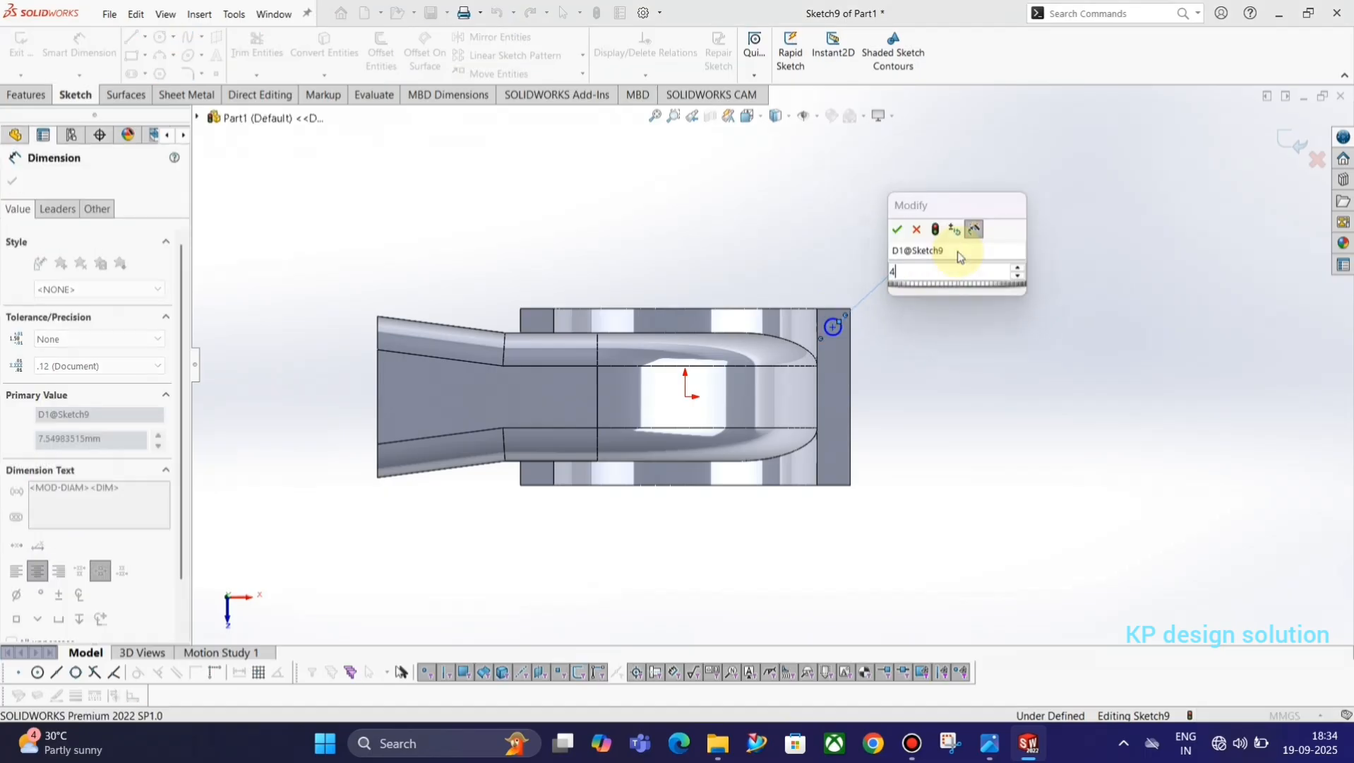
type("4")
key("Return")
Check the hole's offset in the reference drawing and dimension its centre 7.5 mm from the flange's long outer edge.
scroll(883, 312, "up", 3)
key("alt+Tab")
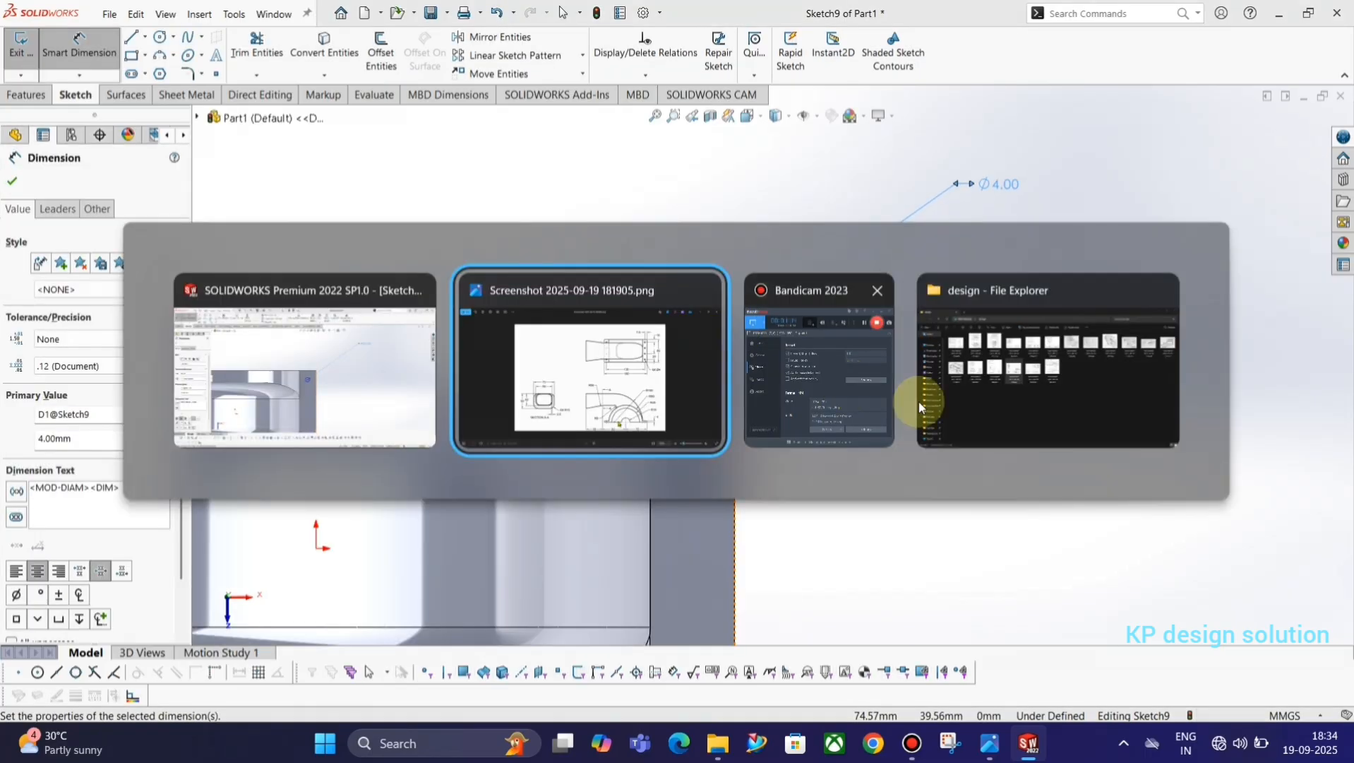
key("alt+Tab")
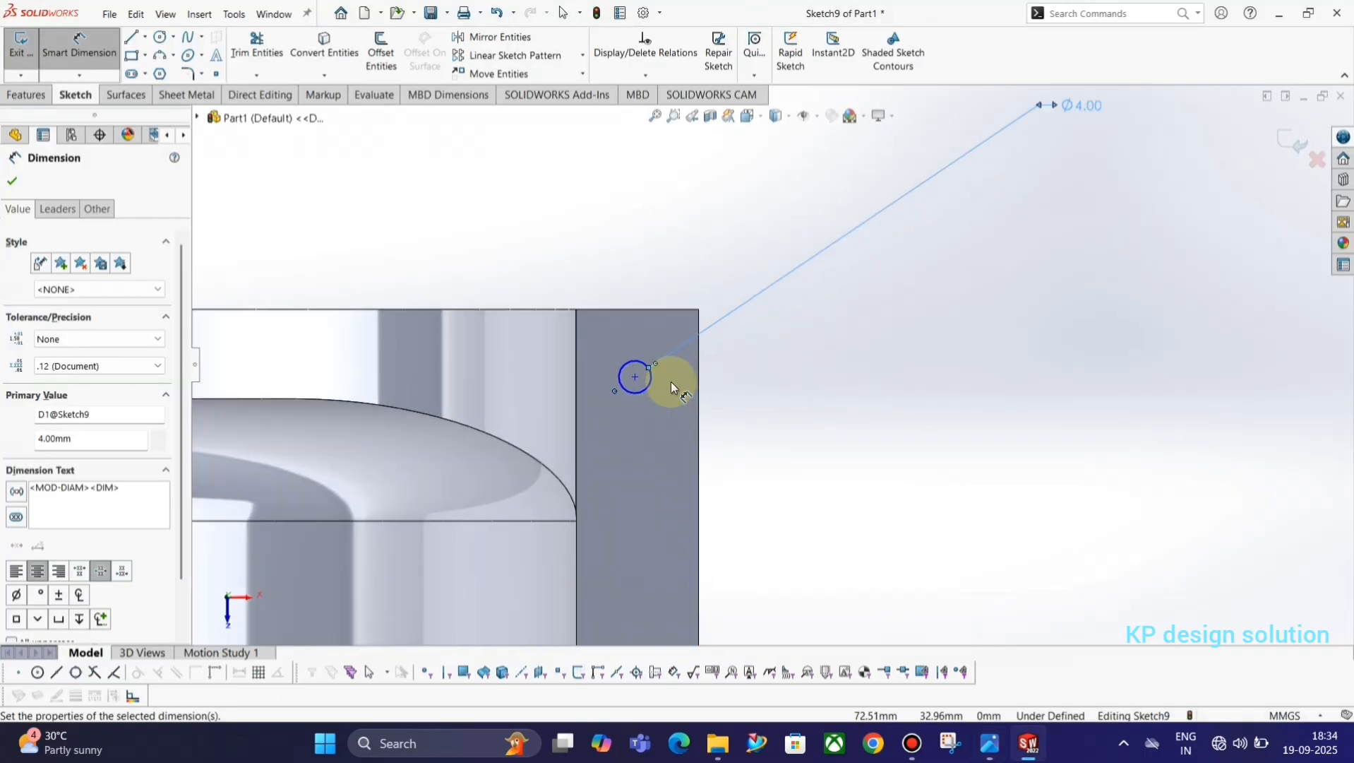
left_click(636, 377)
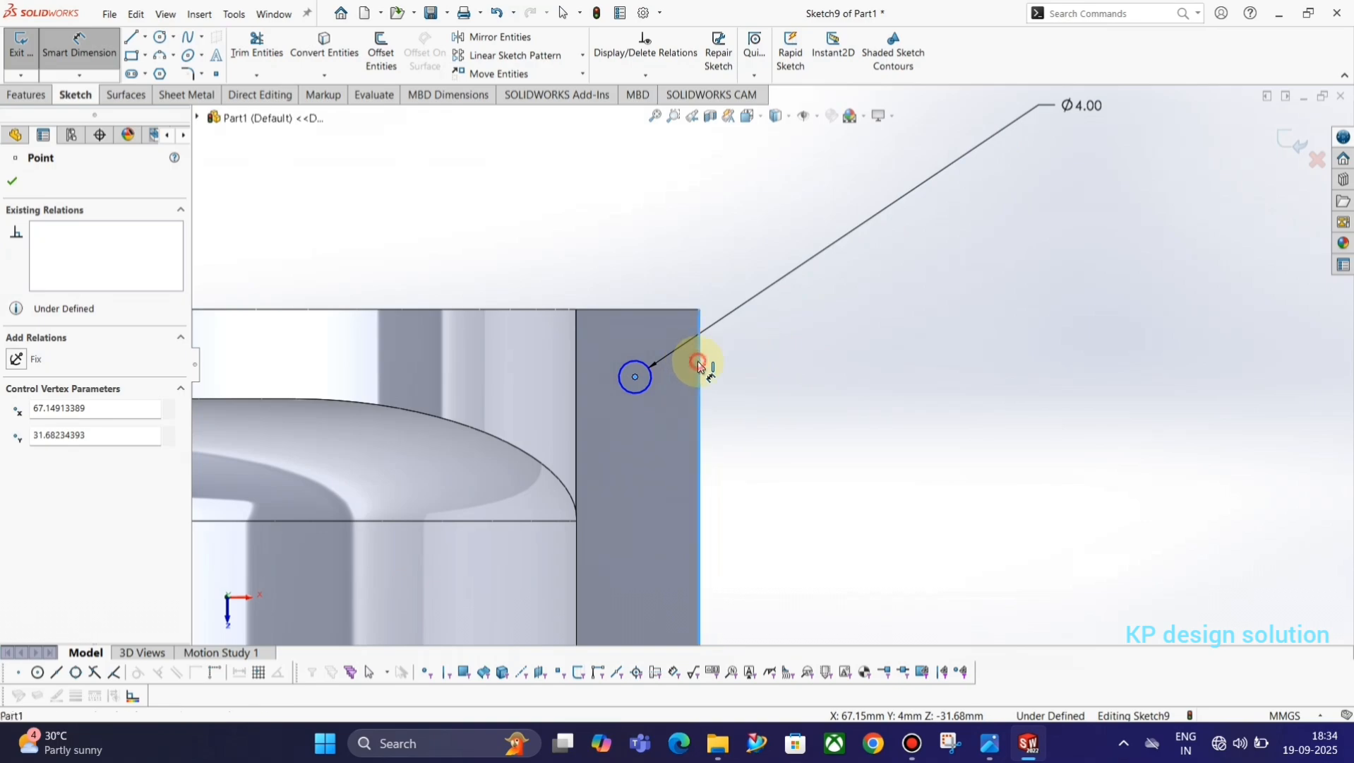
left_click(699, 363)
left_click(674, 259)
key("alt+Tab")
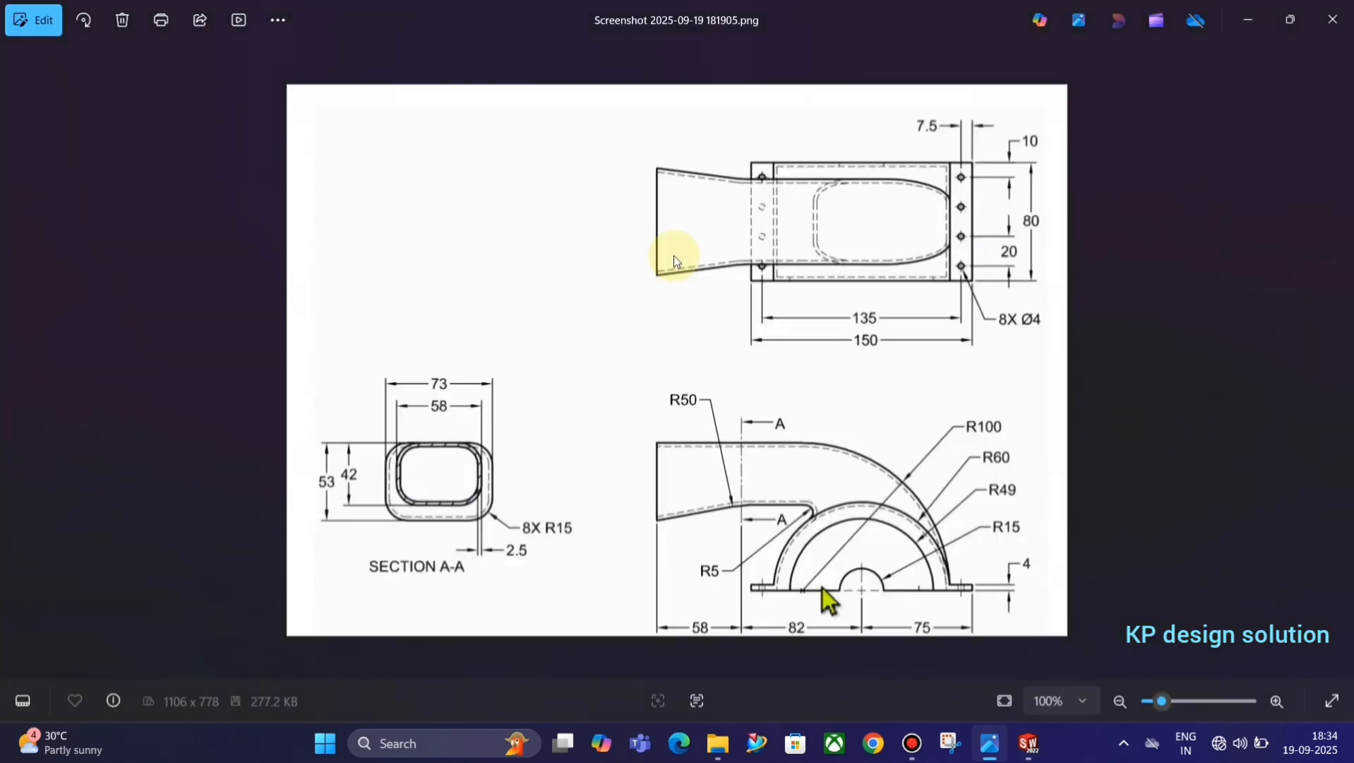
key("alt+Tab")
key("BackSpace")
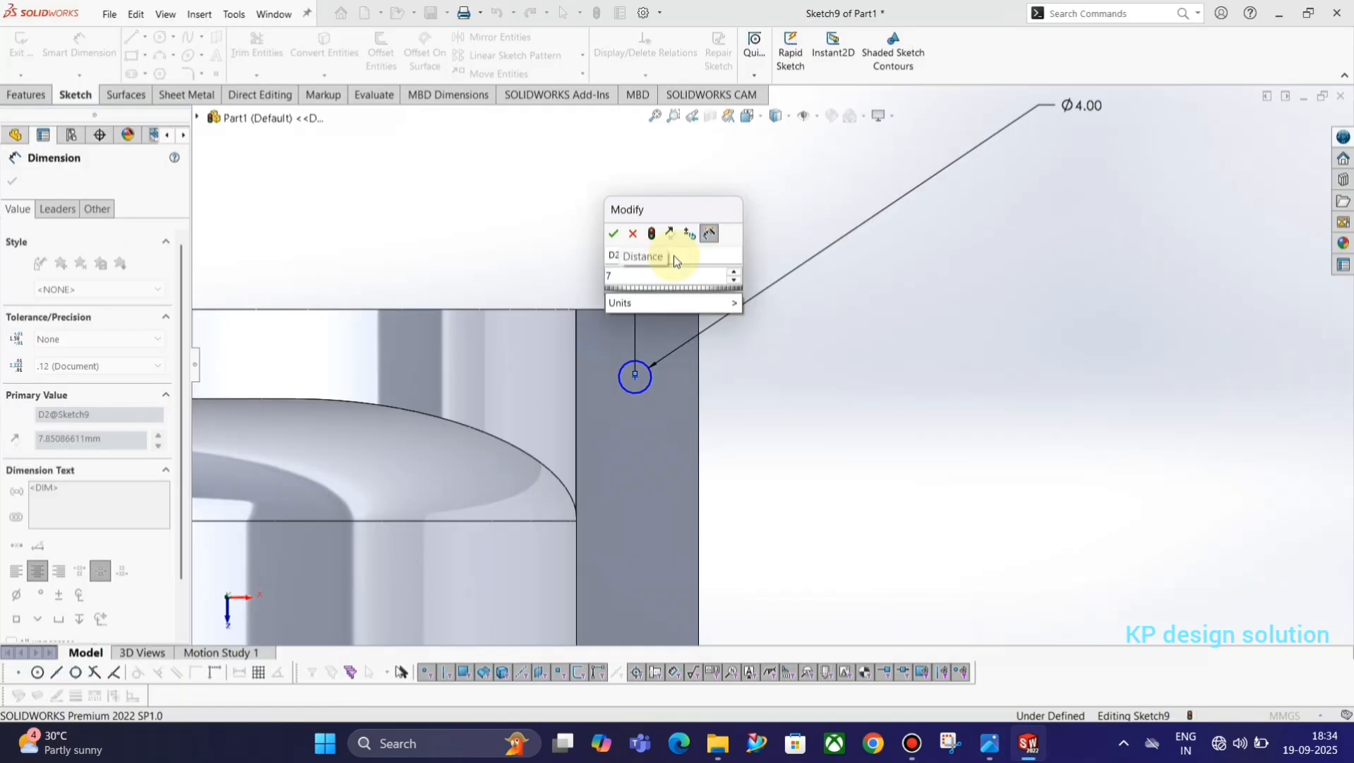
type("7.5")
key("Return")
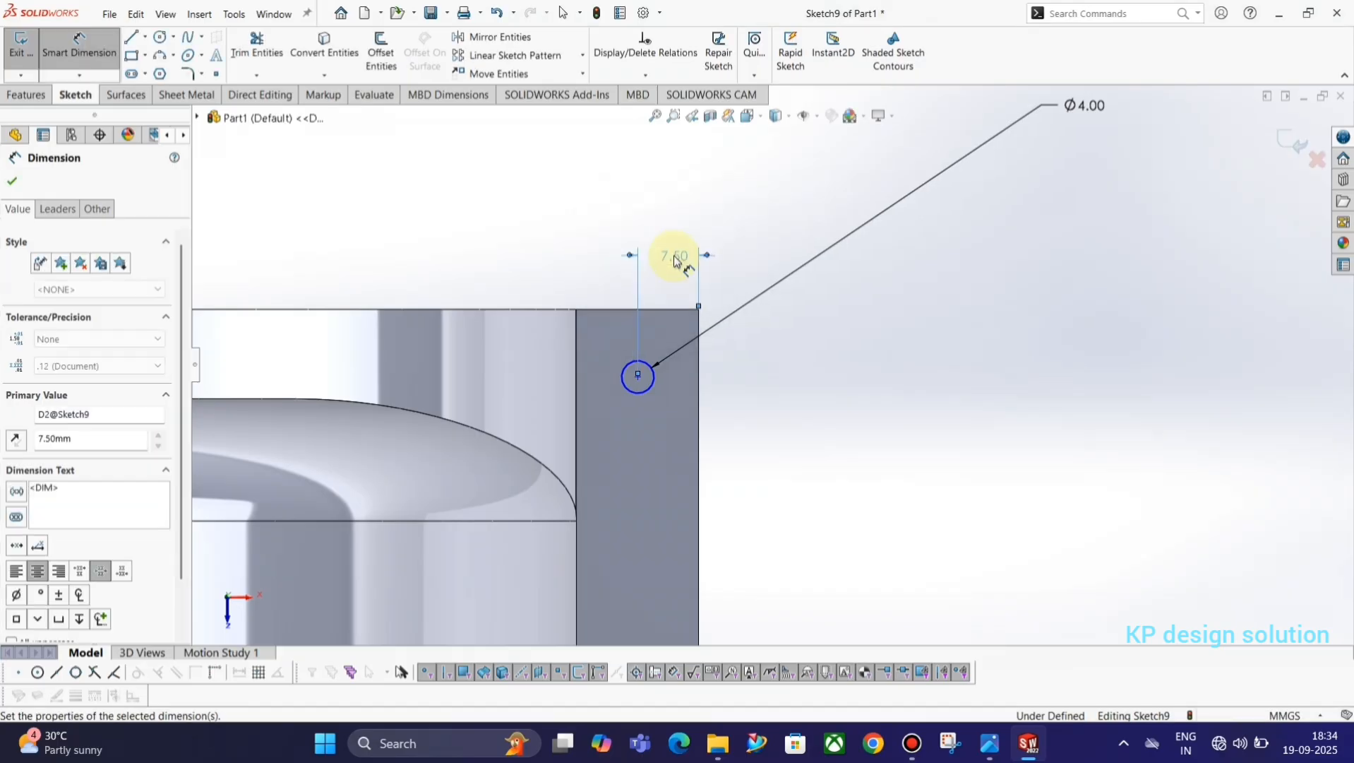
Check the reference drawing, dimension the circle's centre 10 mm from the flange's short end edge, and close the sketch.
key("alt+Tab")
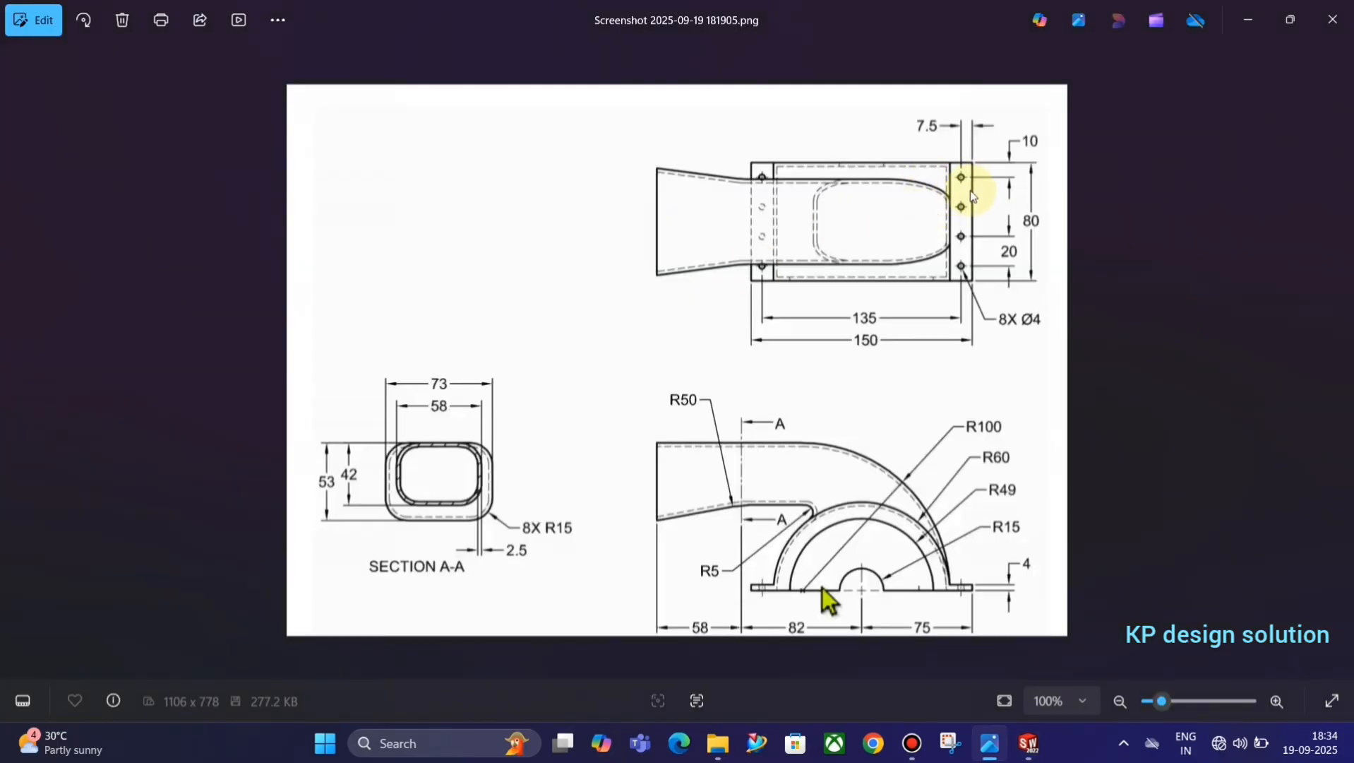
key("alt+Tab")
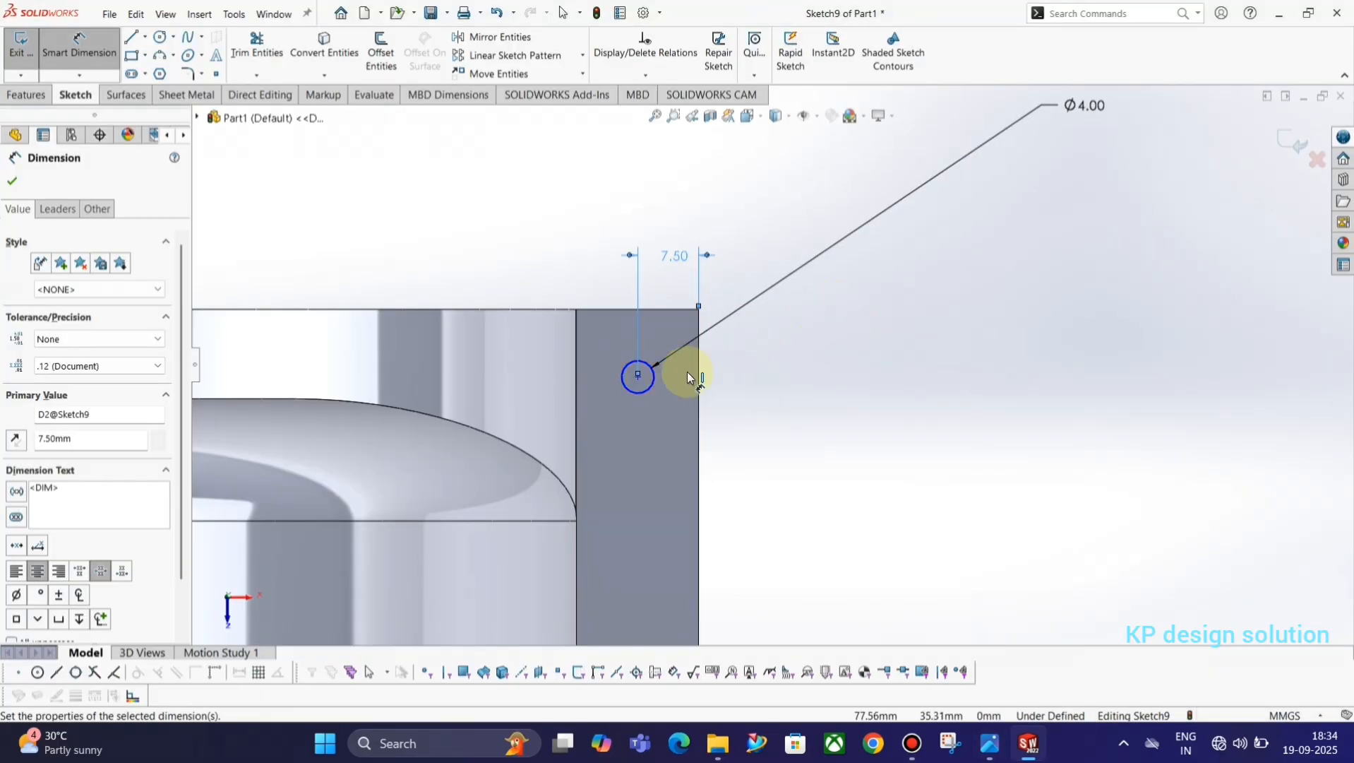
left_click(649, 370)
left_click(671, 309)
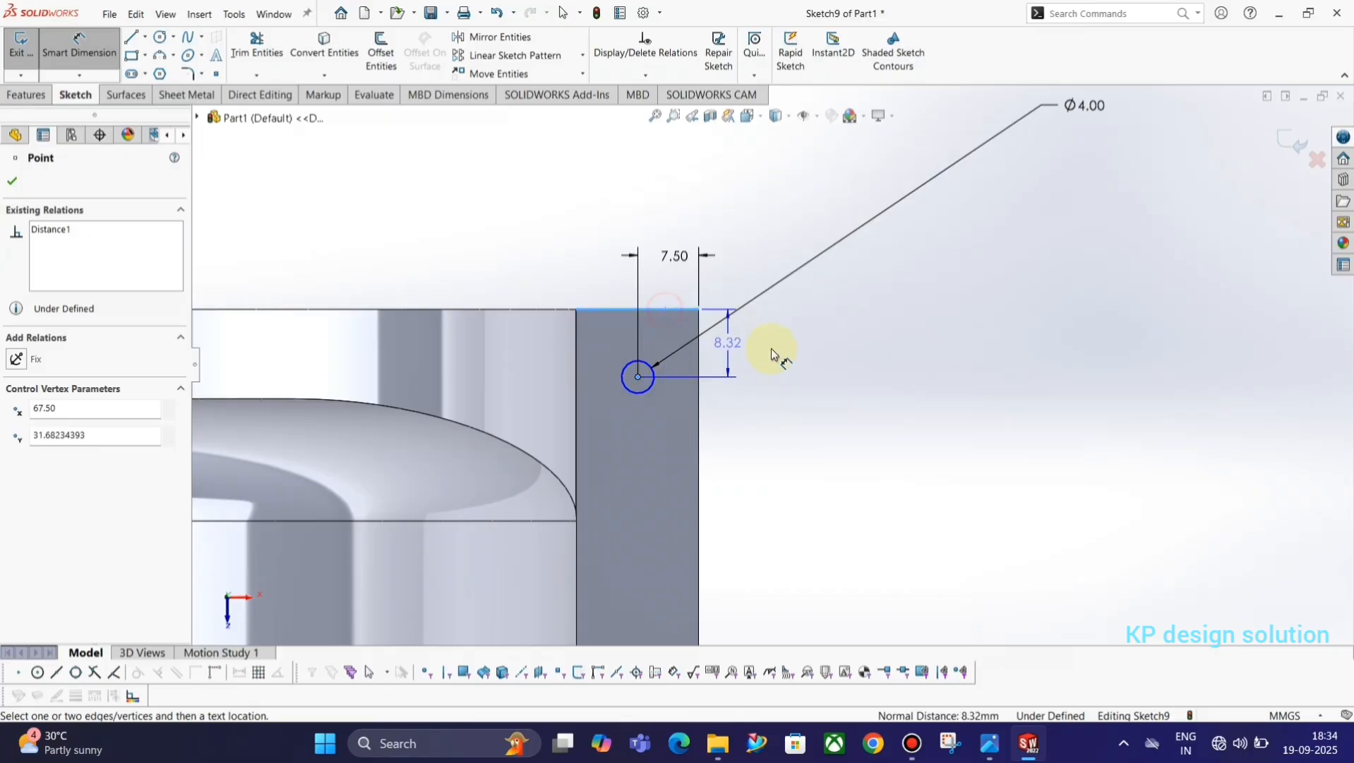
left_click(695, 351)
type("10")
key("Return")
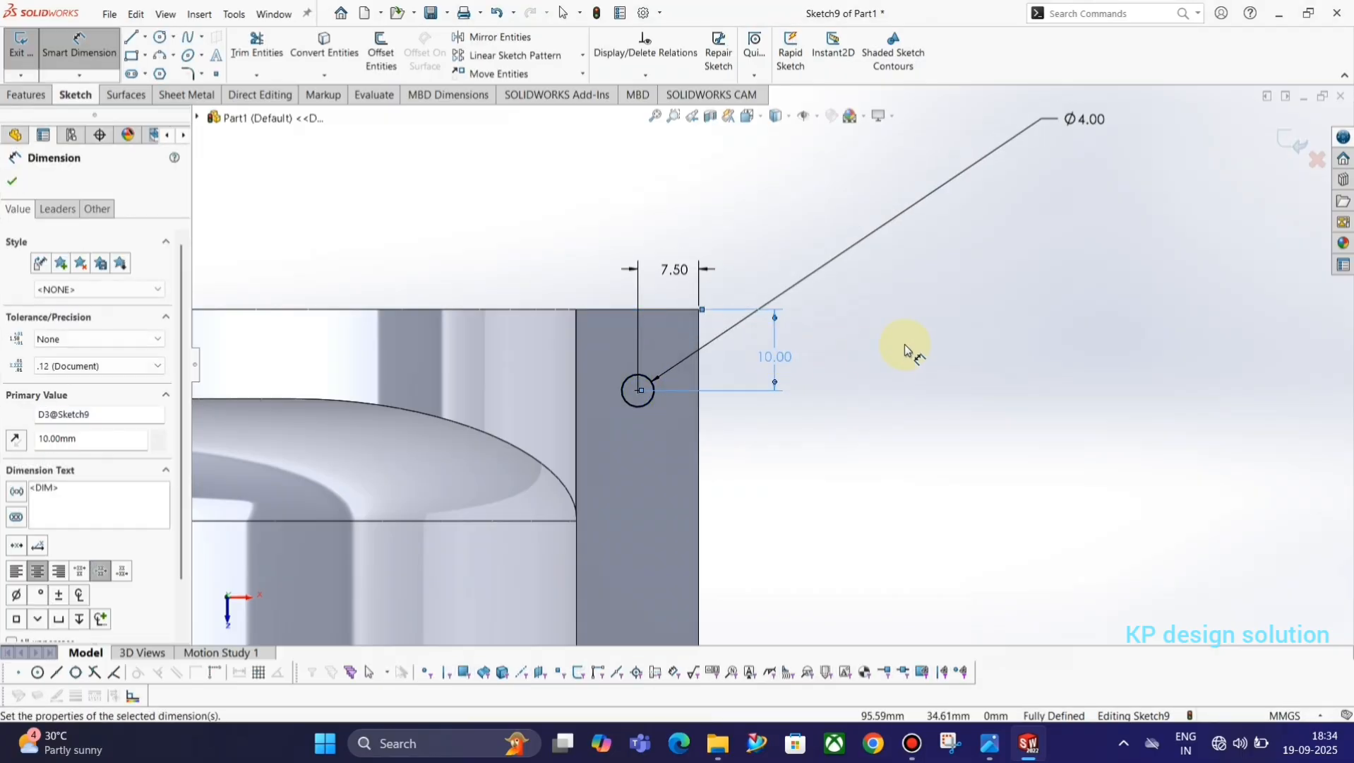
left_click(1286, 137)
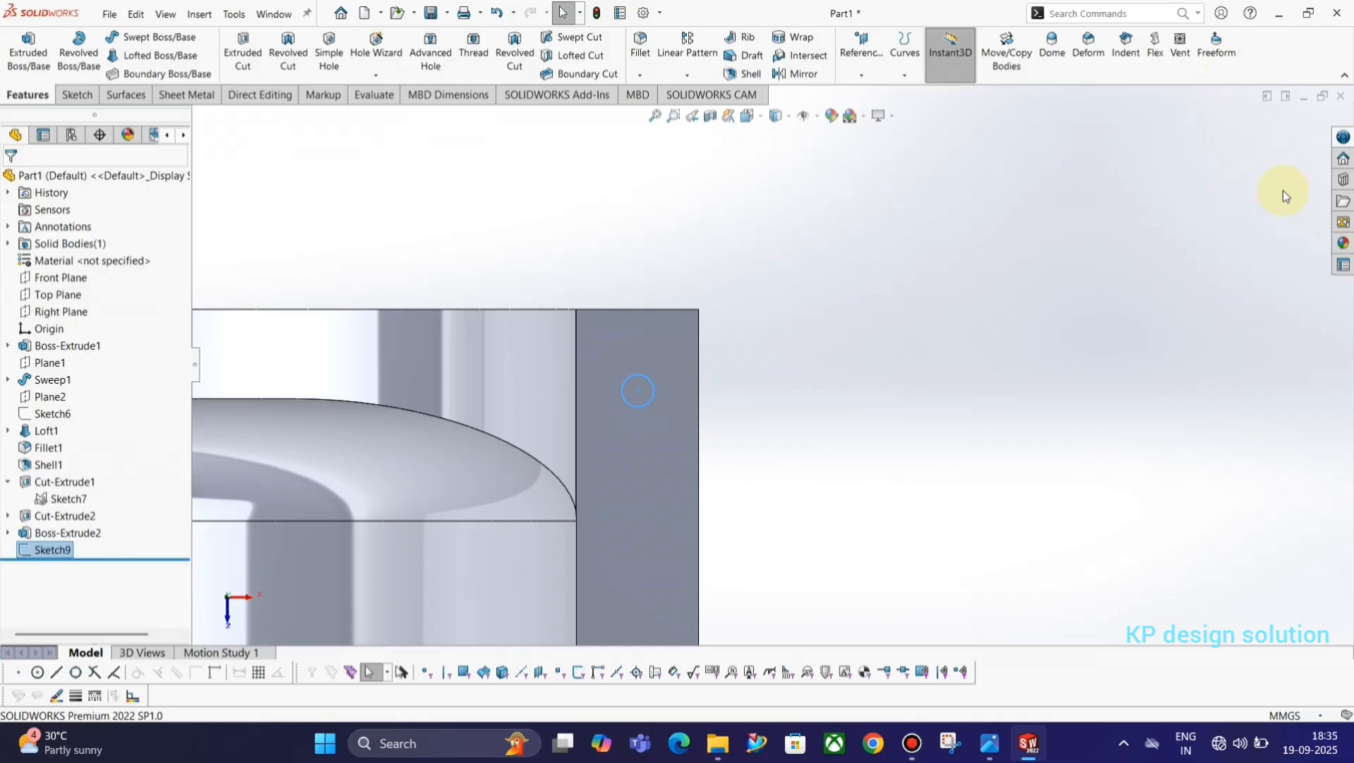
Cut the circle through the flange as an extruded cut, mid-plane with 80 mm depth.
scroll(1028, 398, "up", 3)
middle_click_drag(809, 347, 790, 306)
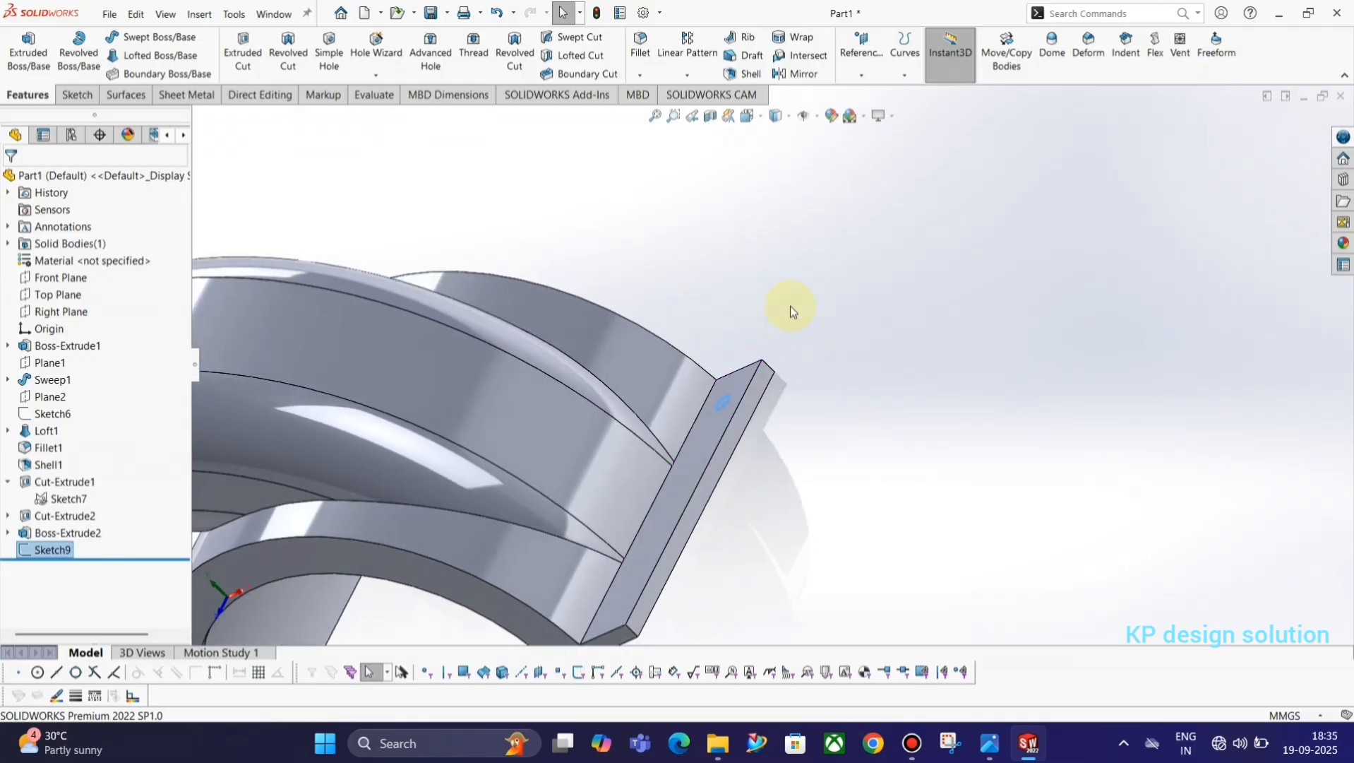
left_click(243, 49)
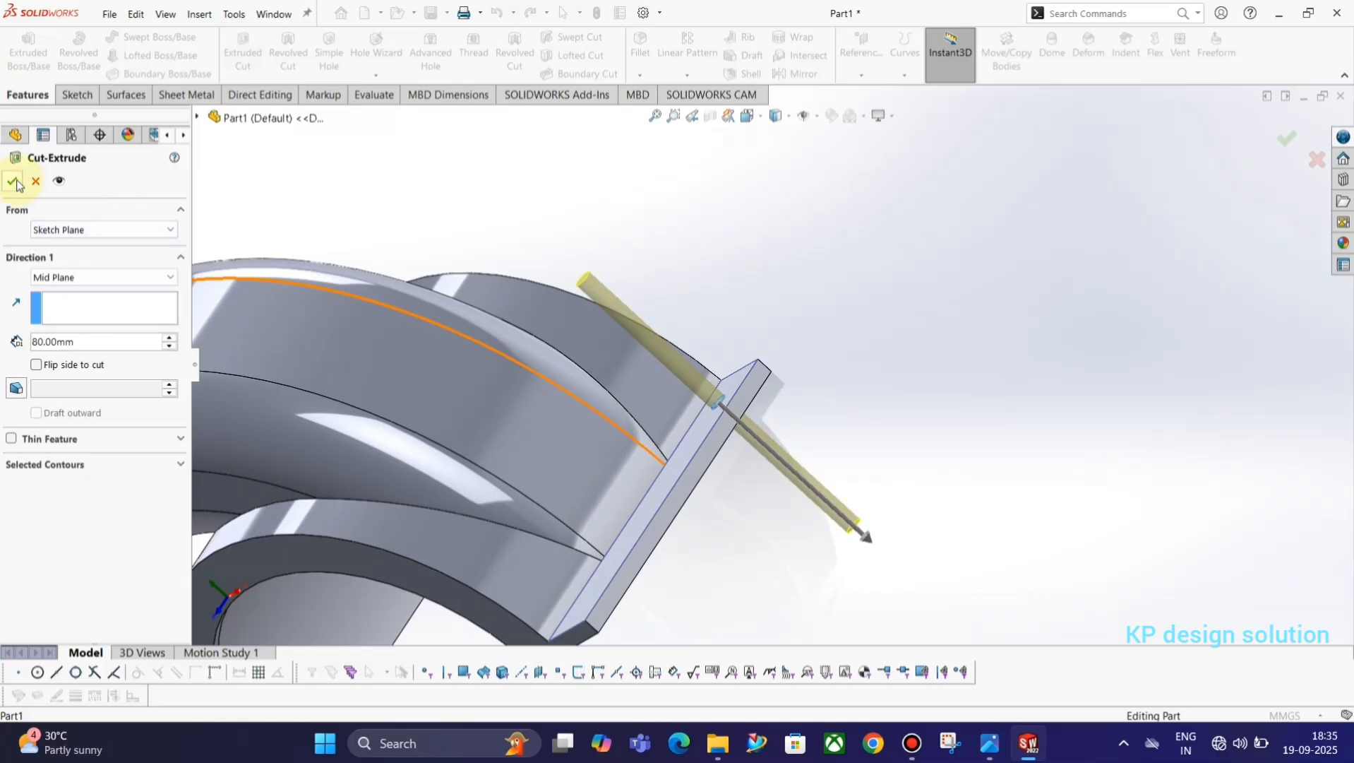
left_click(17, 185)
middle_click_drag(620, 363, 688, 432)
scroll(582, 489, "up", 3)
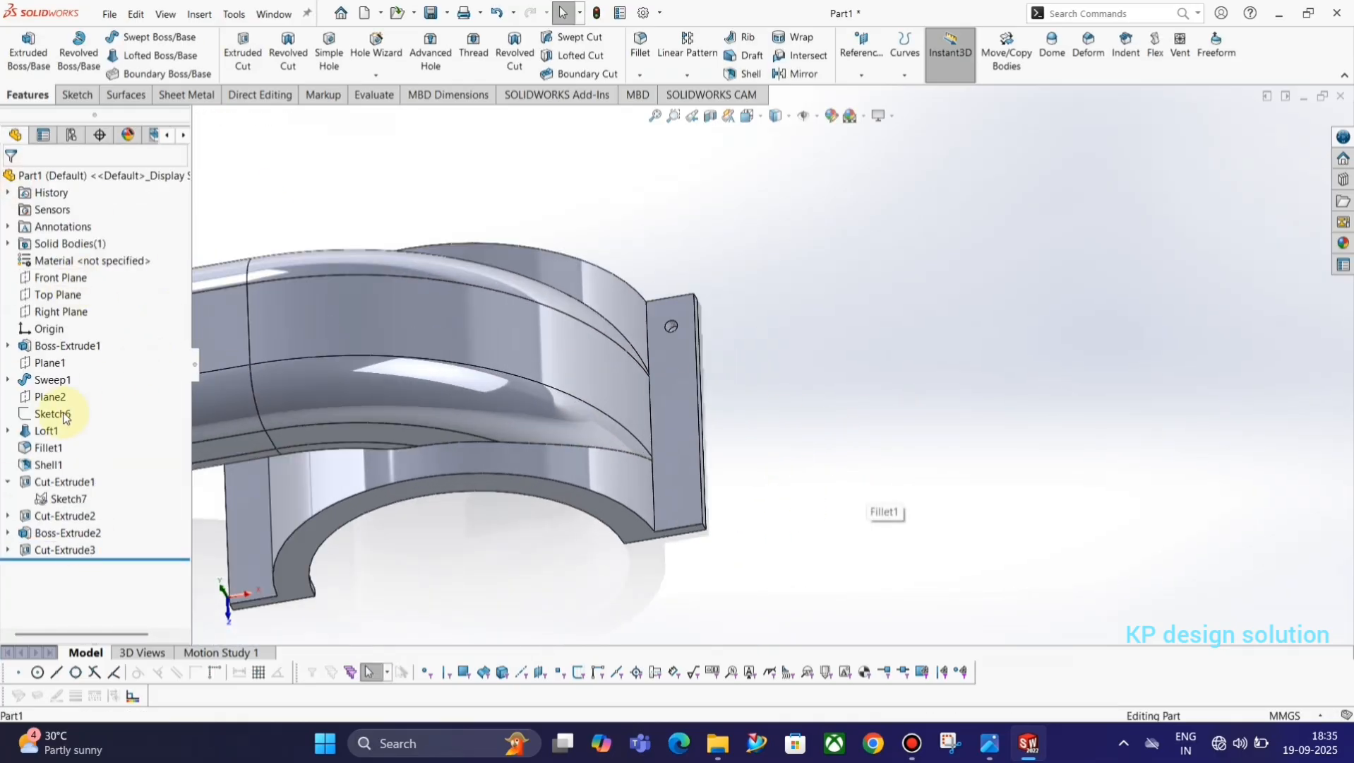
Start a linear pattern with the 4 mm flange hole as the feature to repeat.
left_click(56, 549)
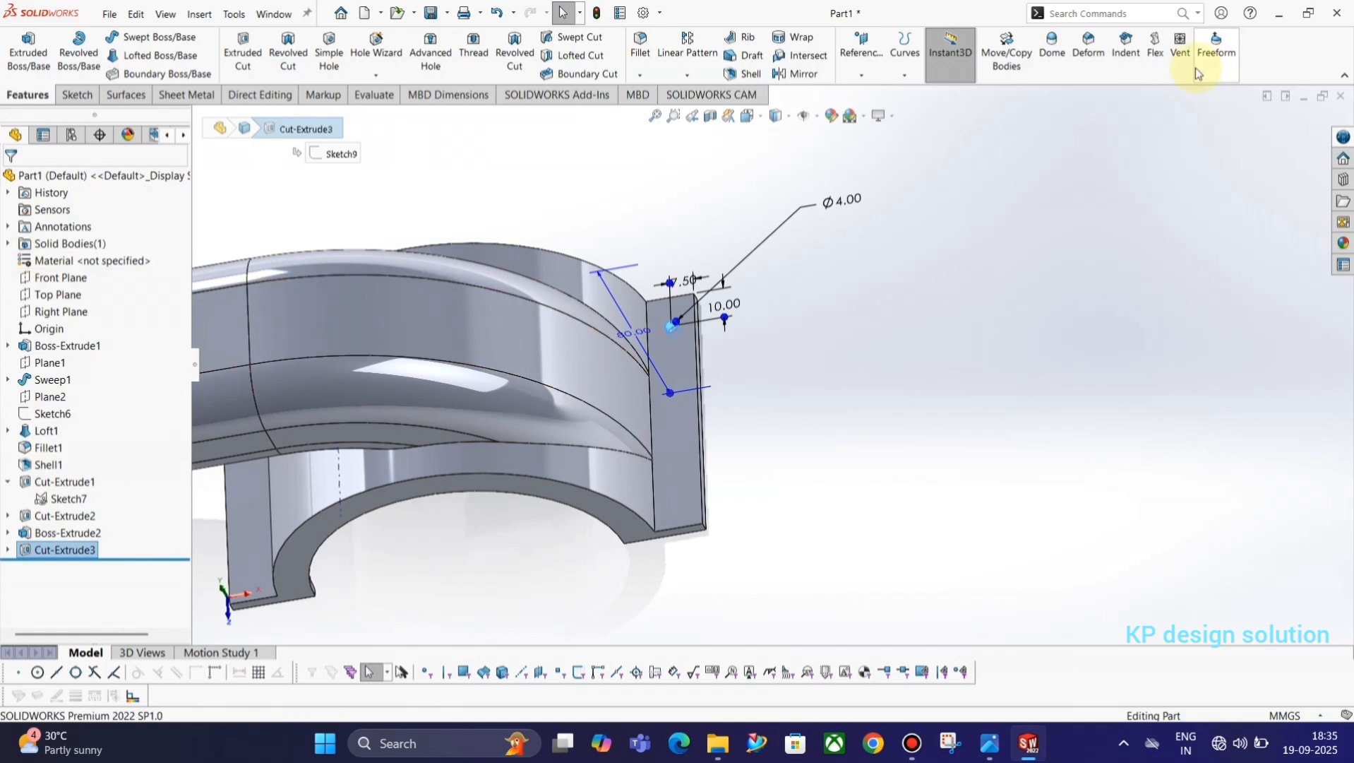
left_click(706, 77)
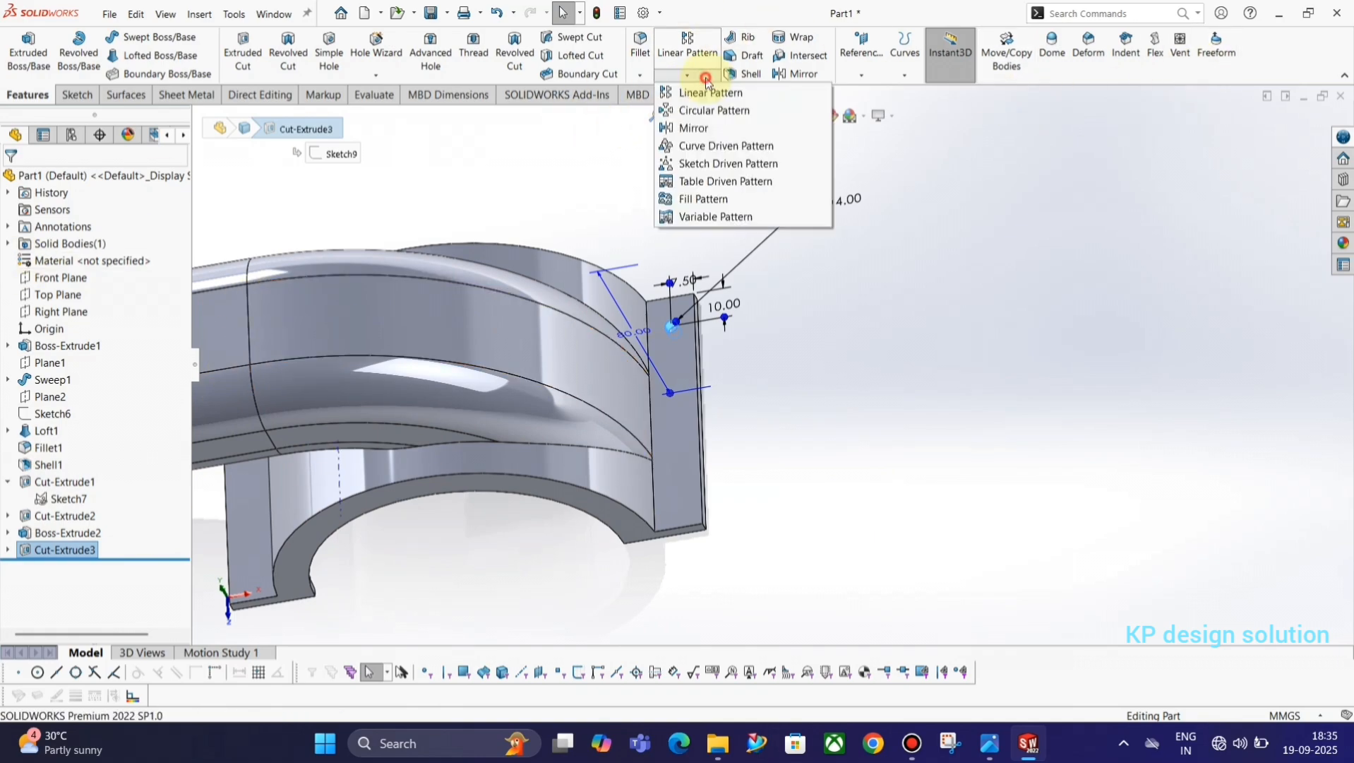
left_click(706, 93)
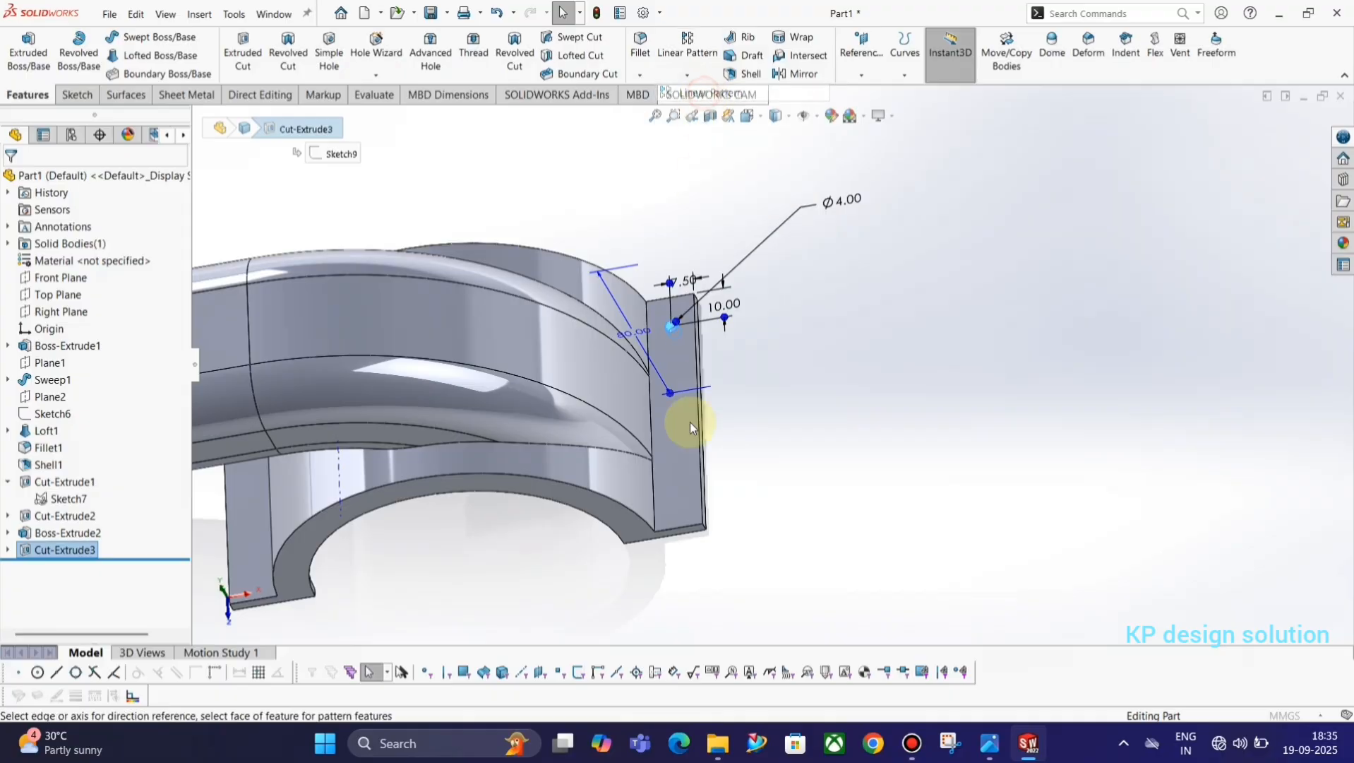
middle_click_drag(739, 444, 659, 406)
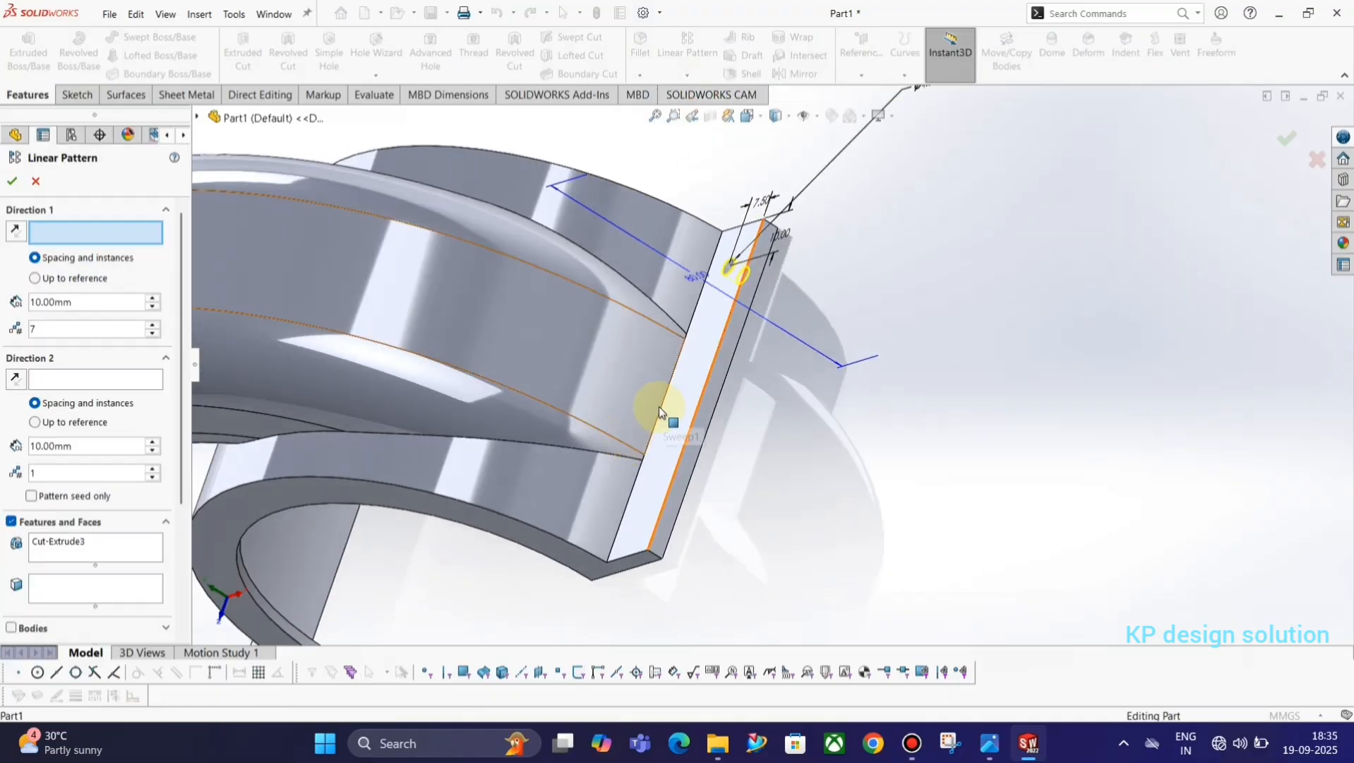
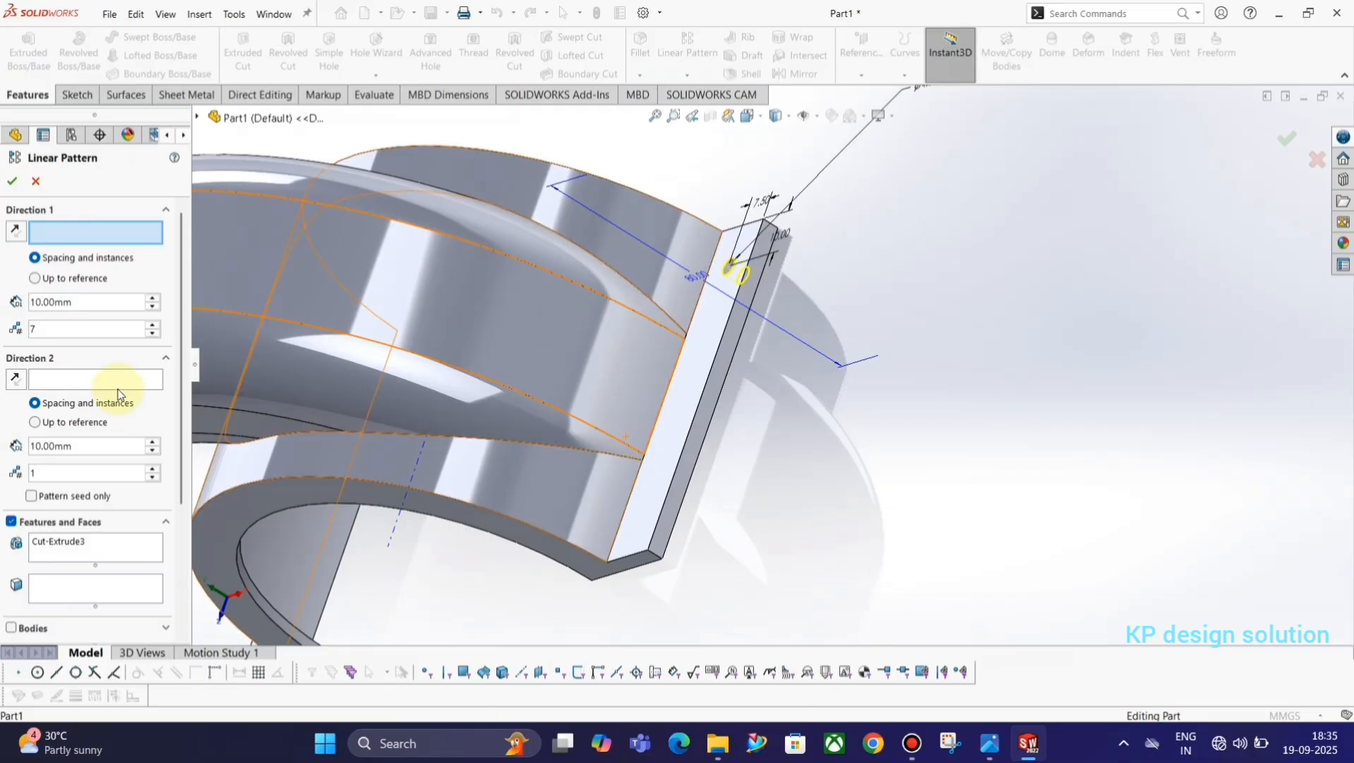
Check the hole spacing in the reference drawing and pattern the hole along the flange's long edge with 4 instances at 20 mm spacing.
left_click(723, 355)
key("alt+Tab")
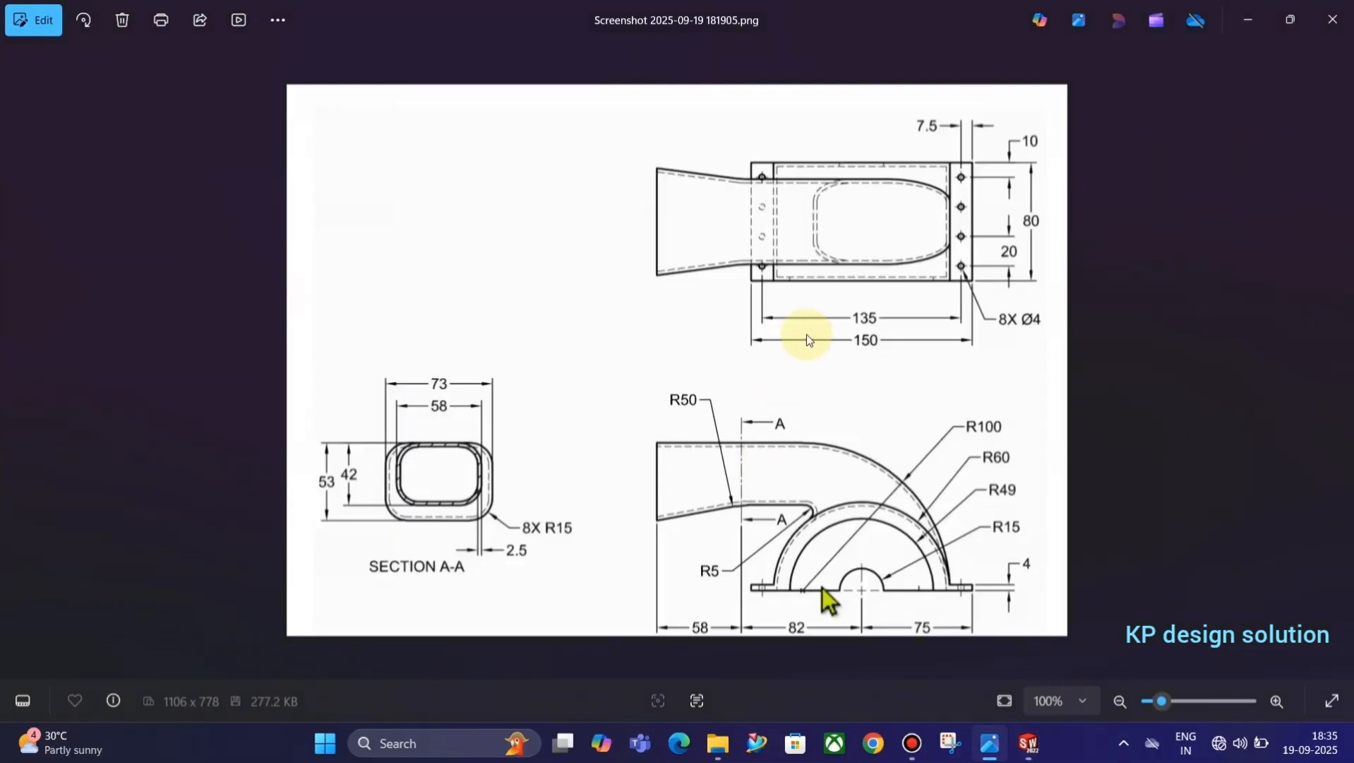
key("alt+Tab")
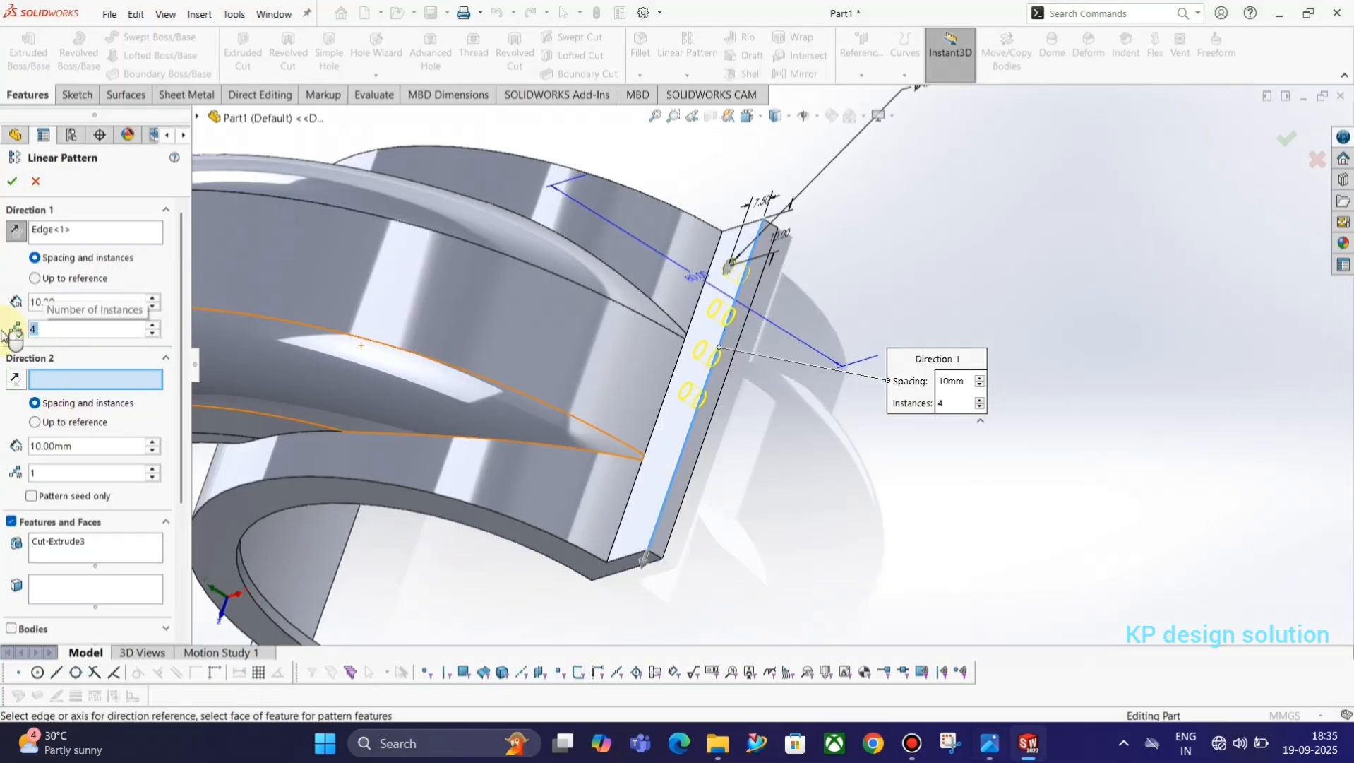
key("alt+Tab")
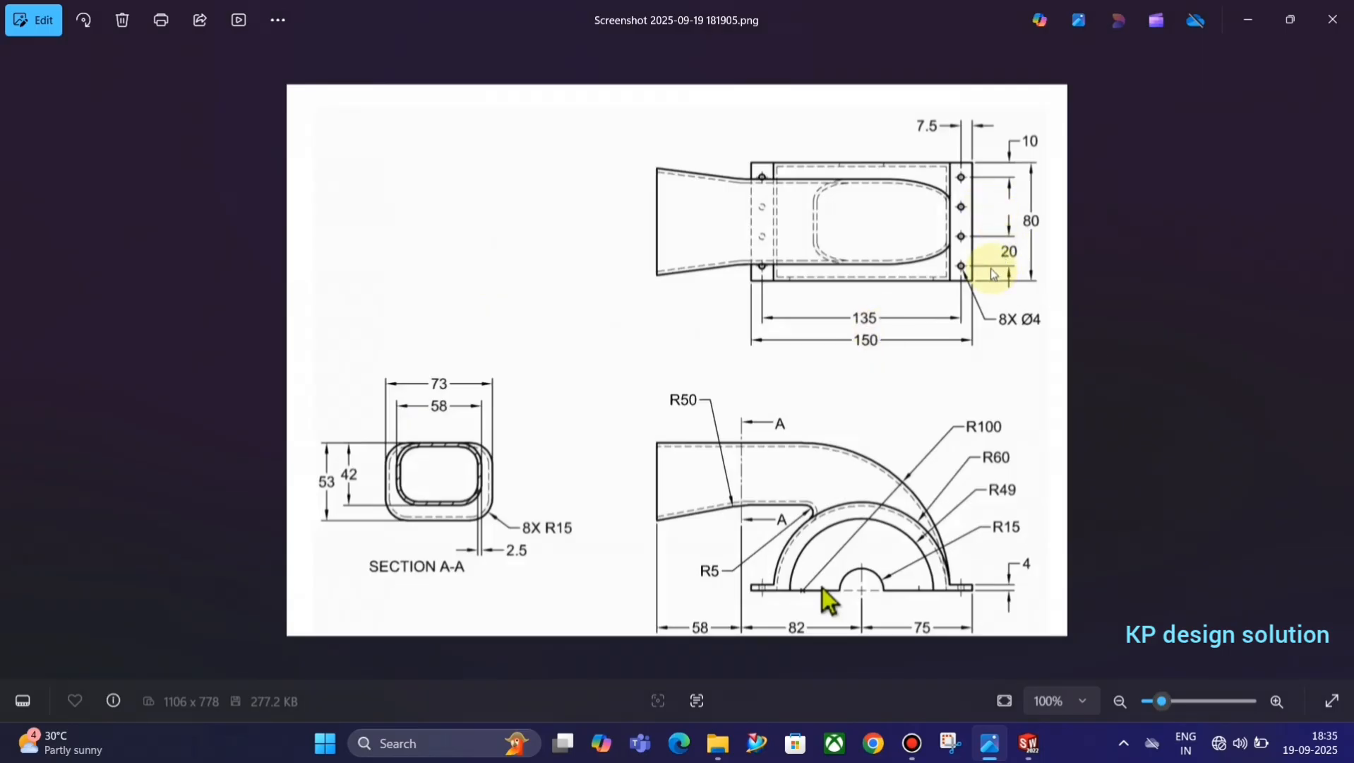
key("alt+Tab")
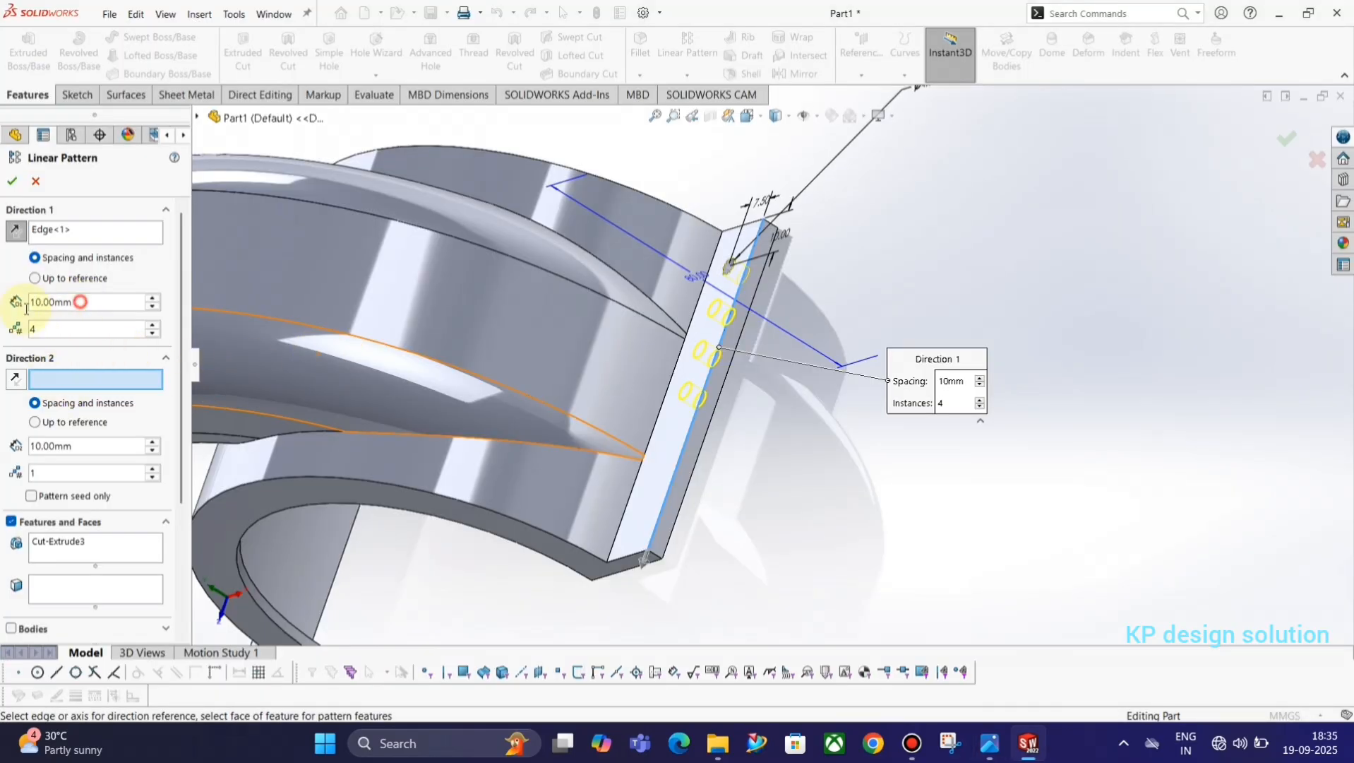
type("20")
key("Return")
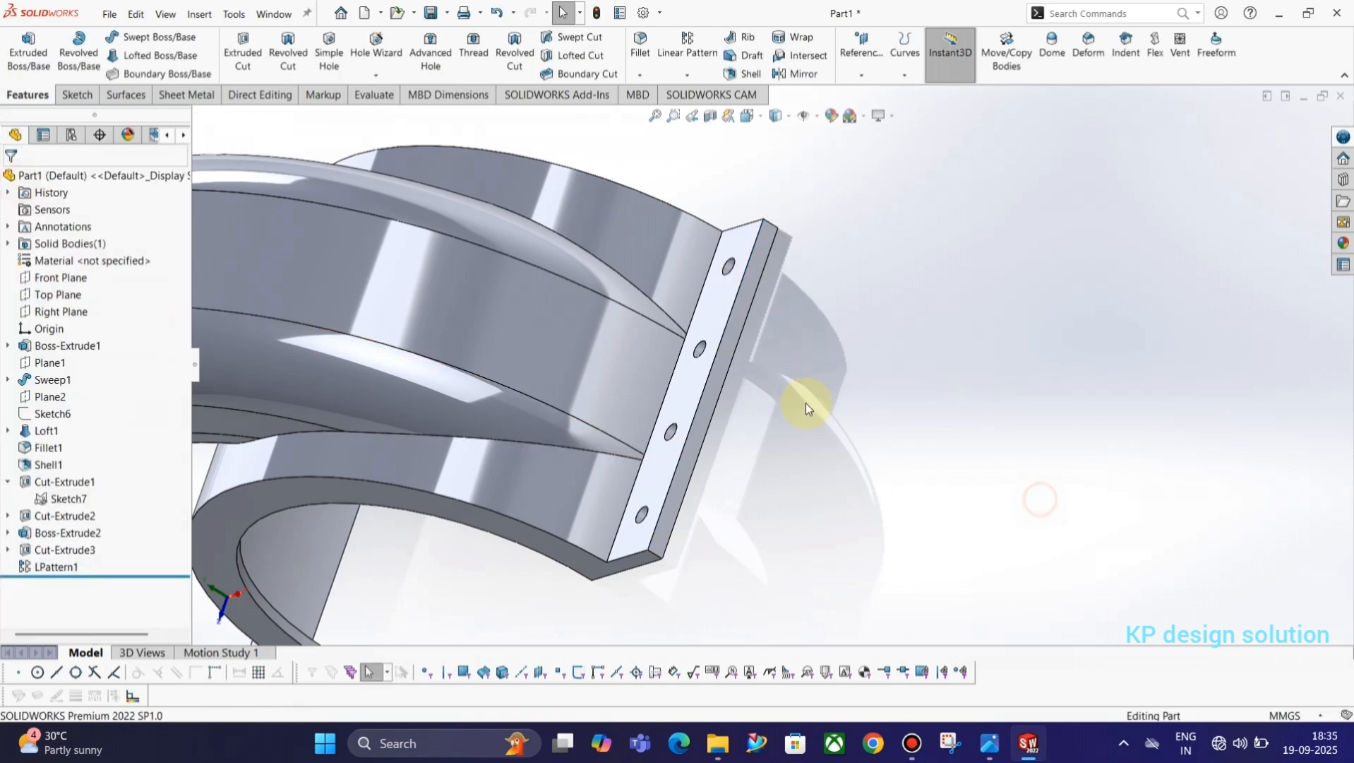
Mirror the flange hole cut and its linear pattern about the Right Plane onto the opposite flange.
middle_click_drag(801, 402, 734, 439)
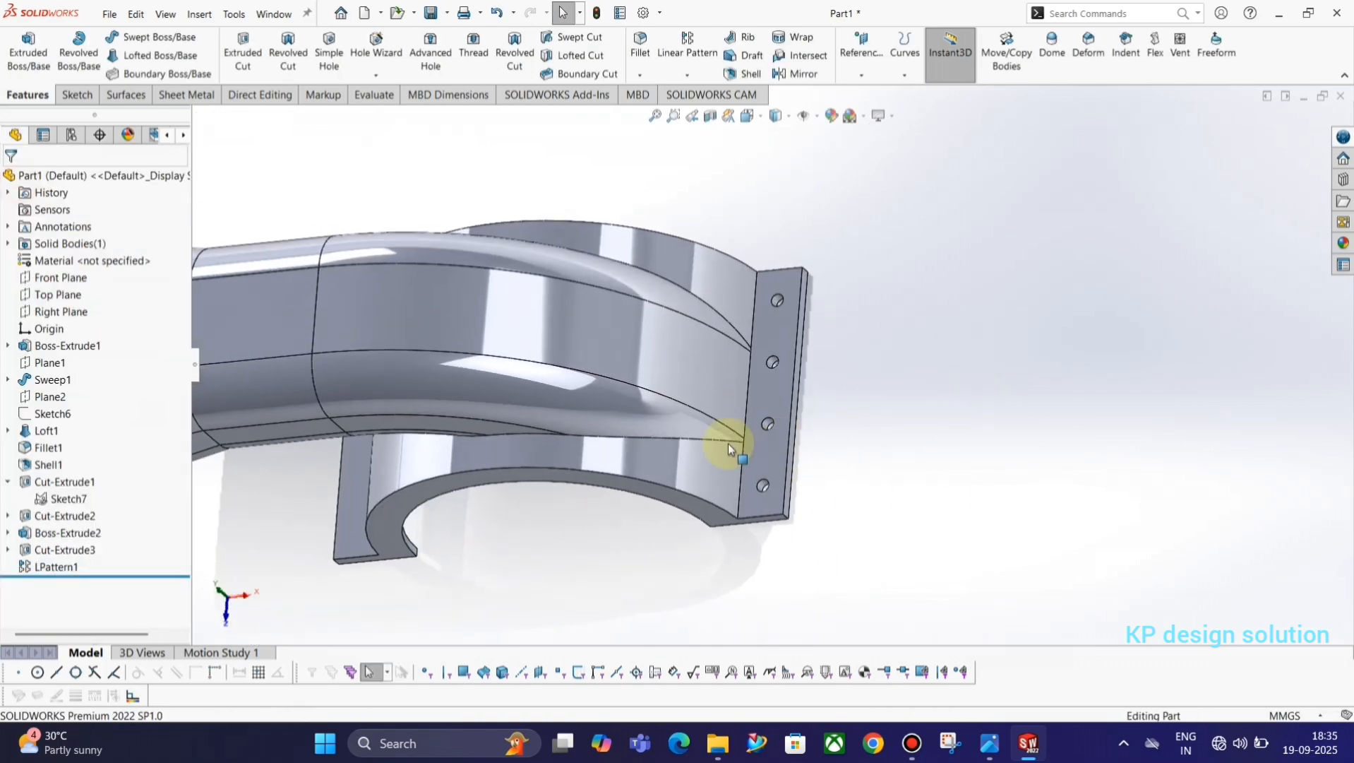
left_click(51, 569)
left_click(47, 553, "ctrl")
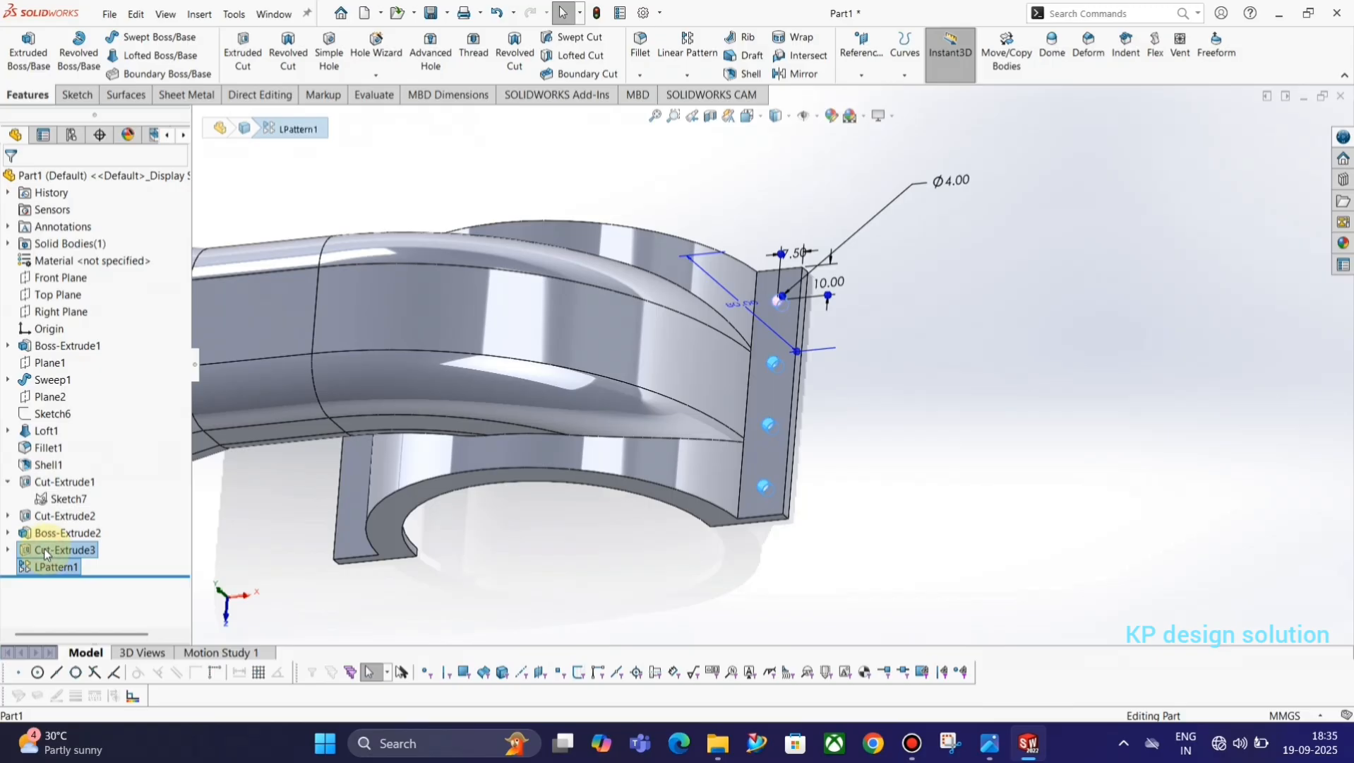
left_click(87, 578)
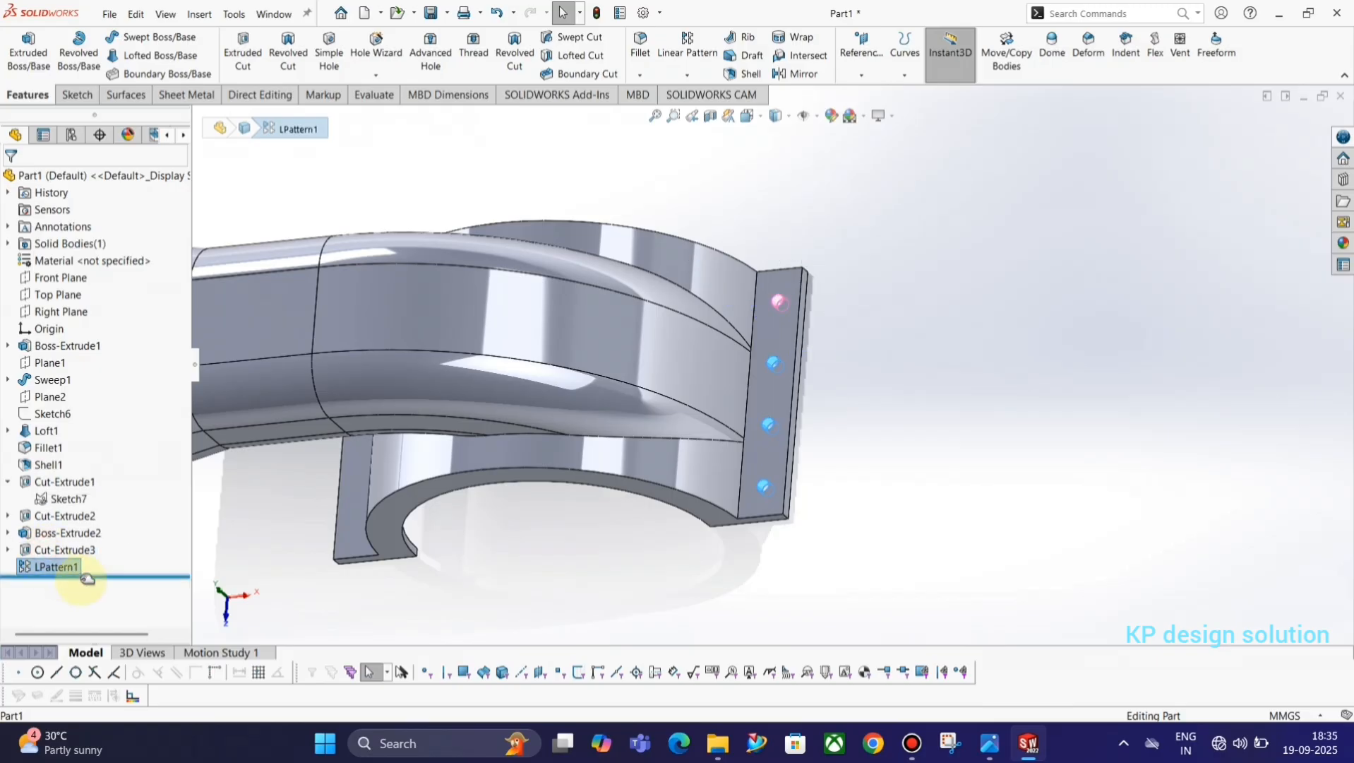
left_click(48, 554, "ctrl")
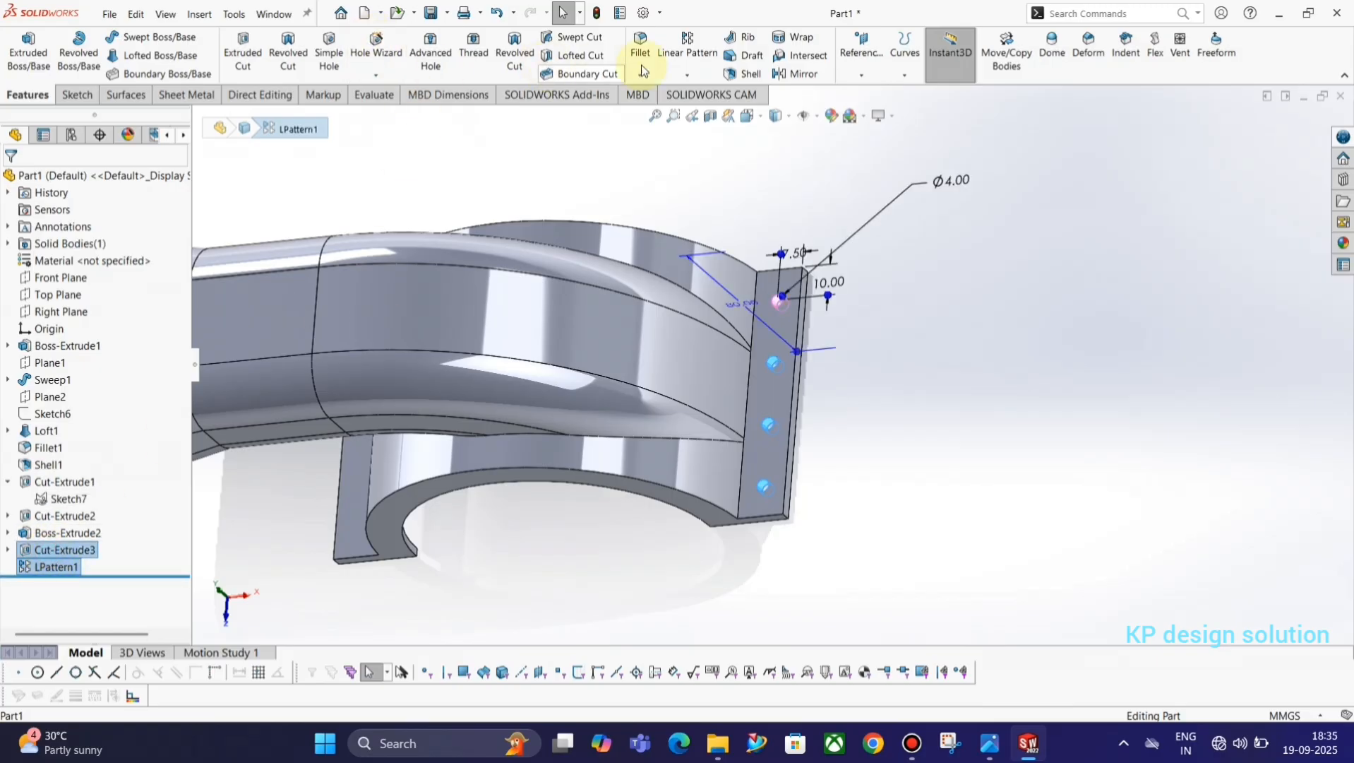
left_click(711, 76)
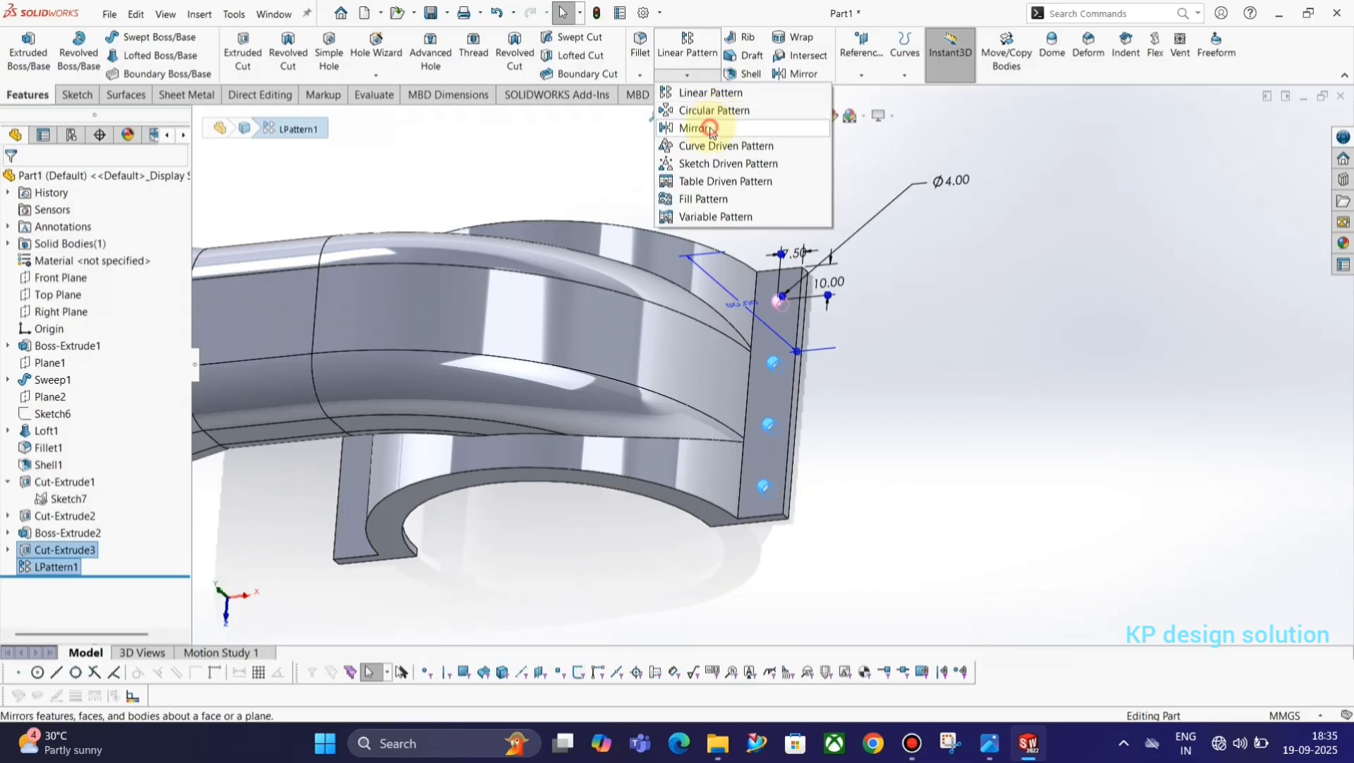
left_click(694, 127)
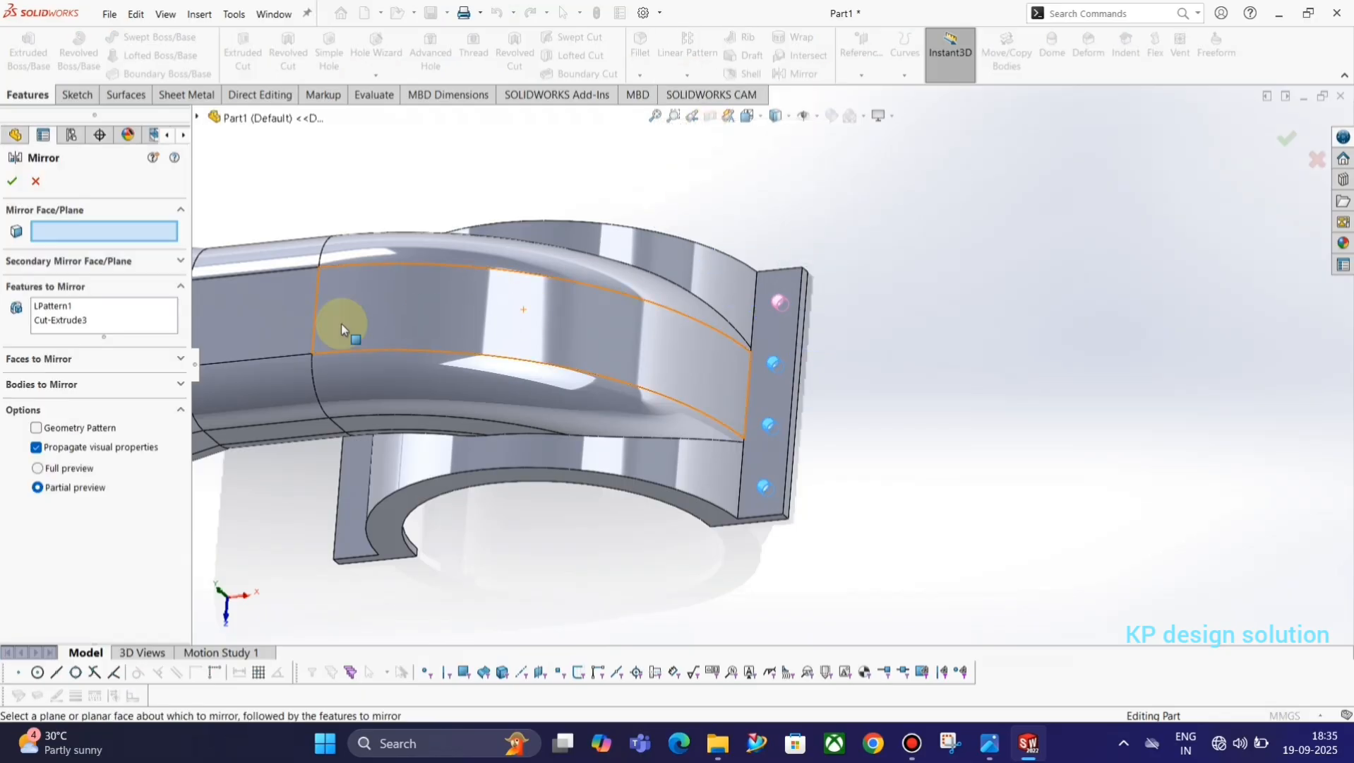
left_click(197, 116)
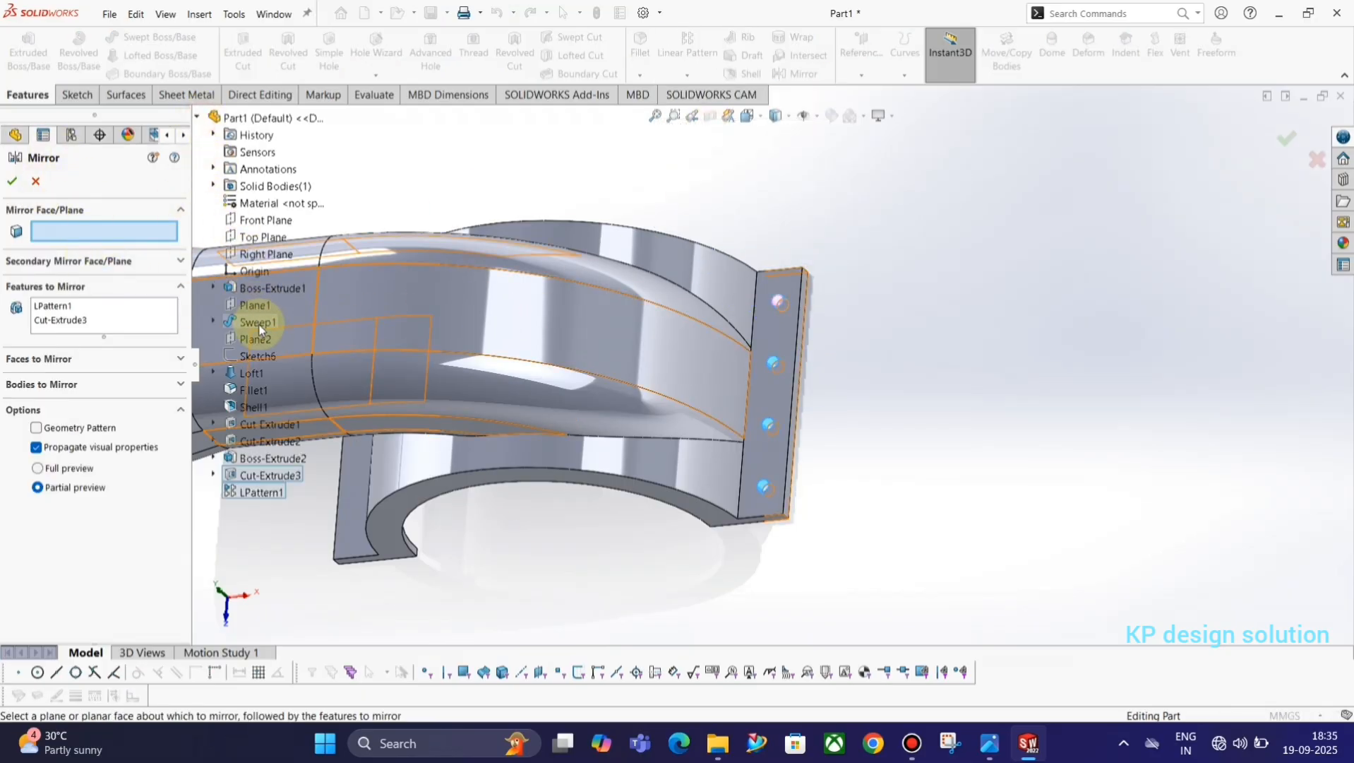
scroll(456, 394, "up", 3)
middle_click_drag(456, 393, 485, 286)
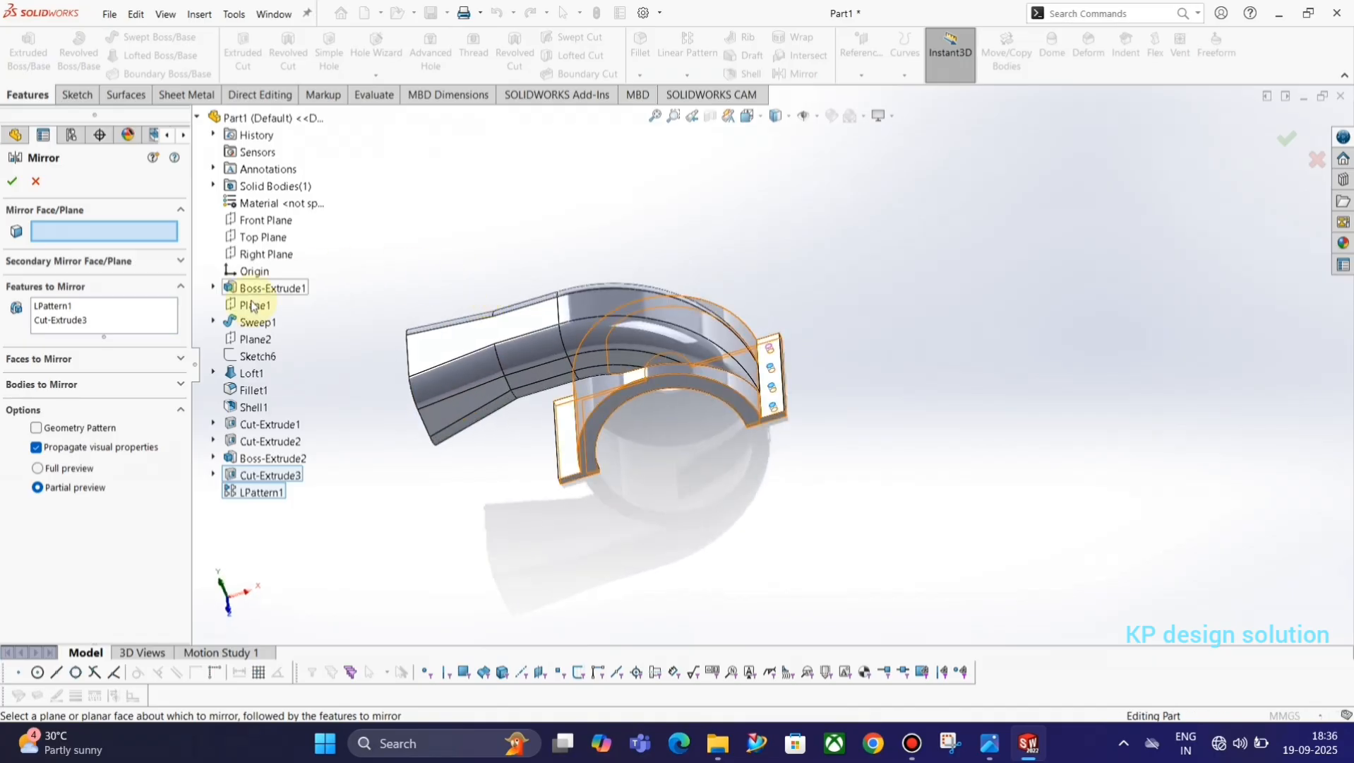
left_click(257, 256)
left_click(10, 183)
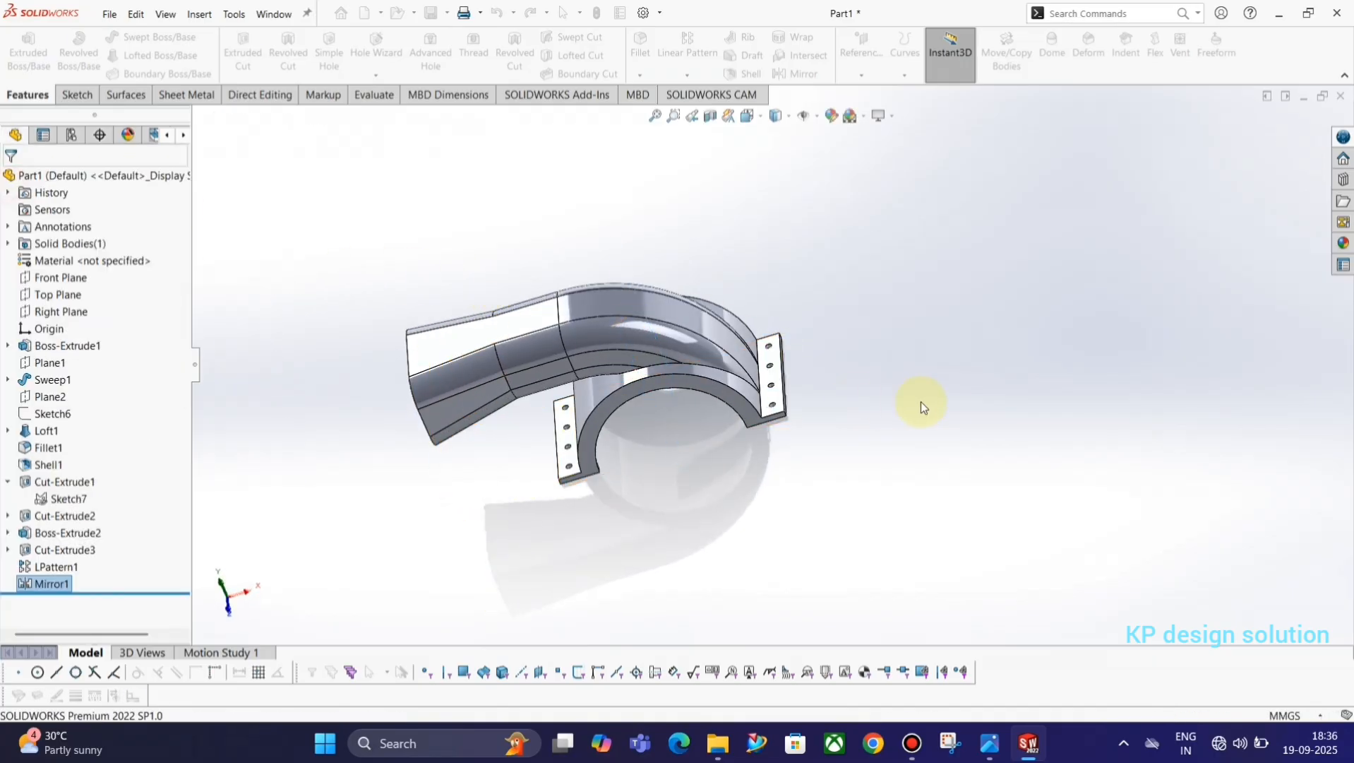
Show the part in isometric view and inspect the duct's open end and the holes on both flanges.
middle_click_drag(712, 412, 737, 424)
key("space")
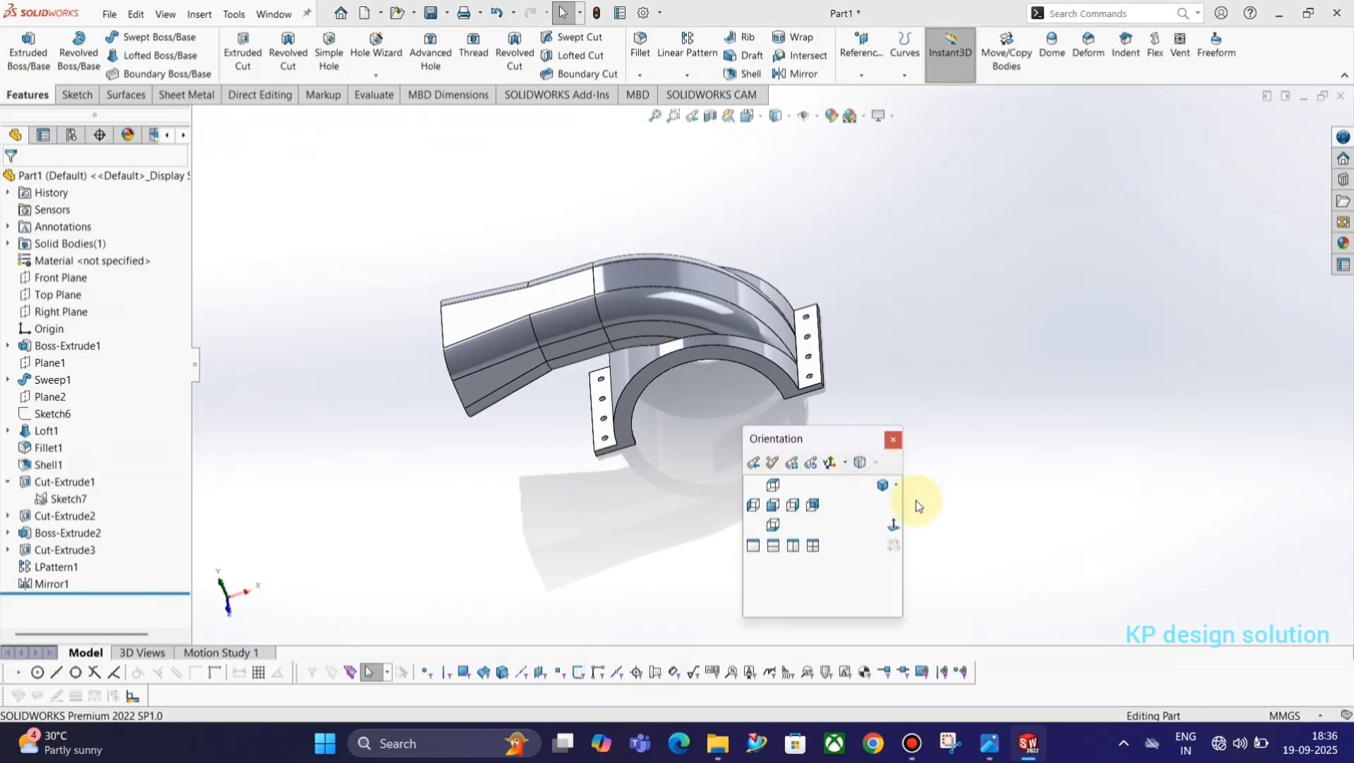
left_click(879, 486)
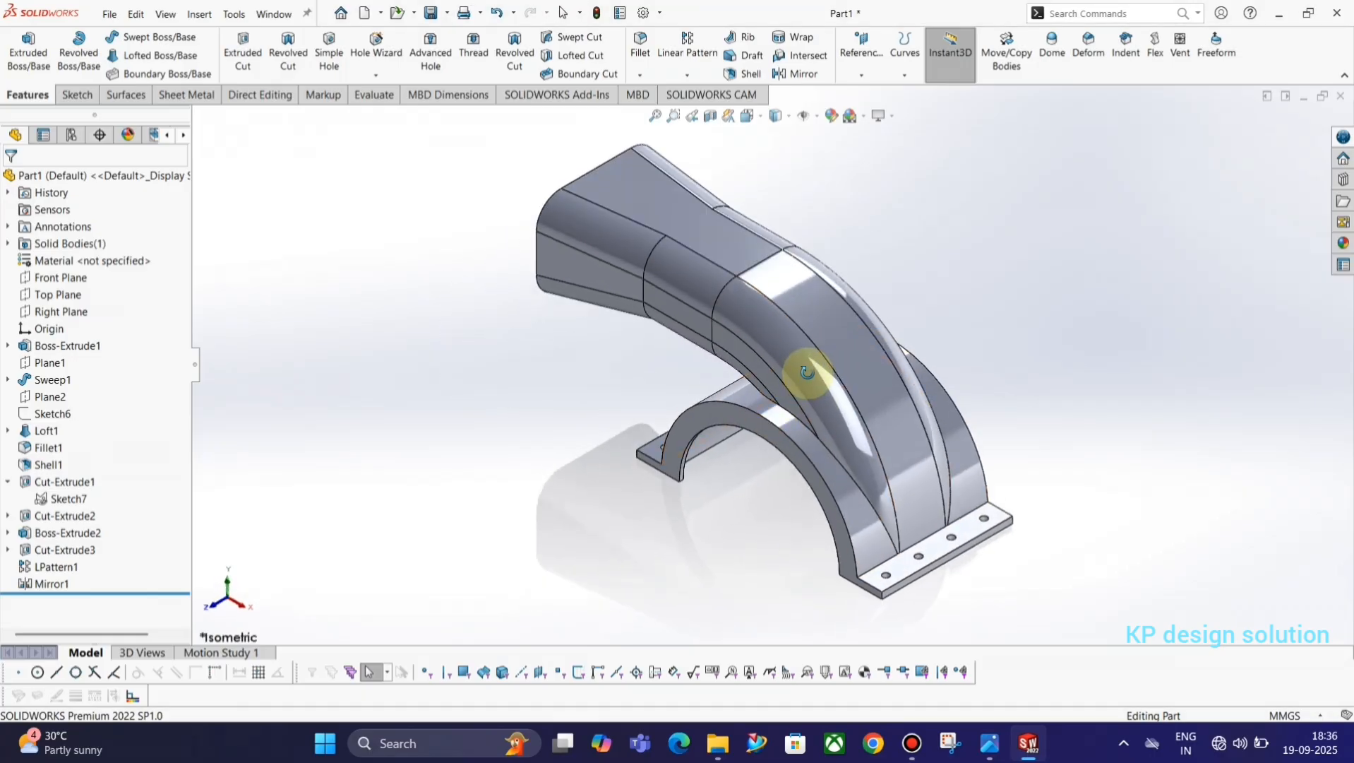
middle_click_drag(810, 369, 901, 429)
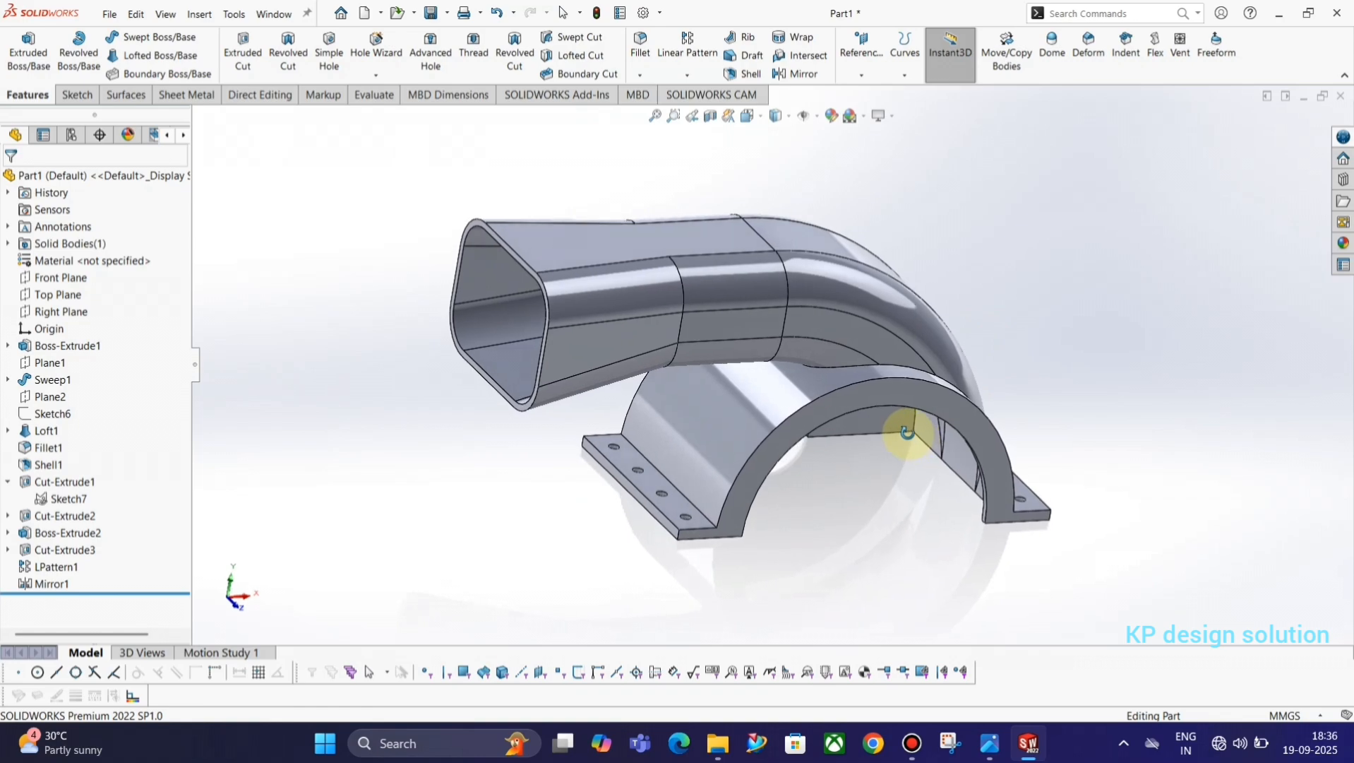